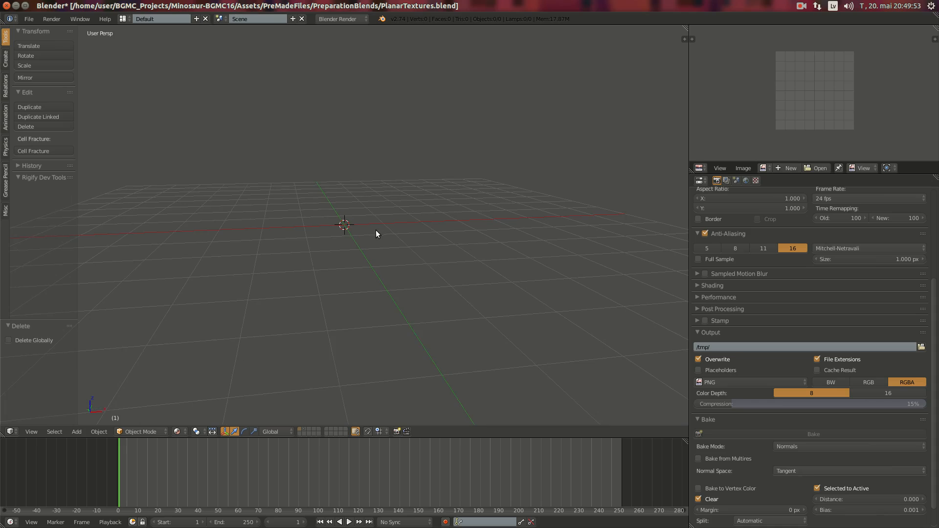
Add a plane mesh at the scene origin and scale it up by a factor of 8
middle_click_drag(376, 230, 493, 258)
key("shift+a")
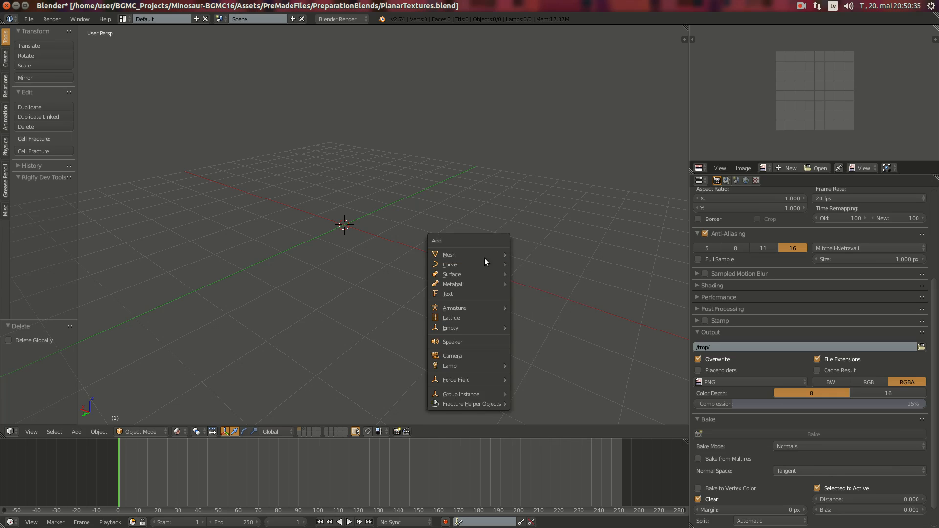
mouse_move(484, 256)
left_click(533, 254)
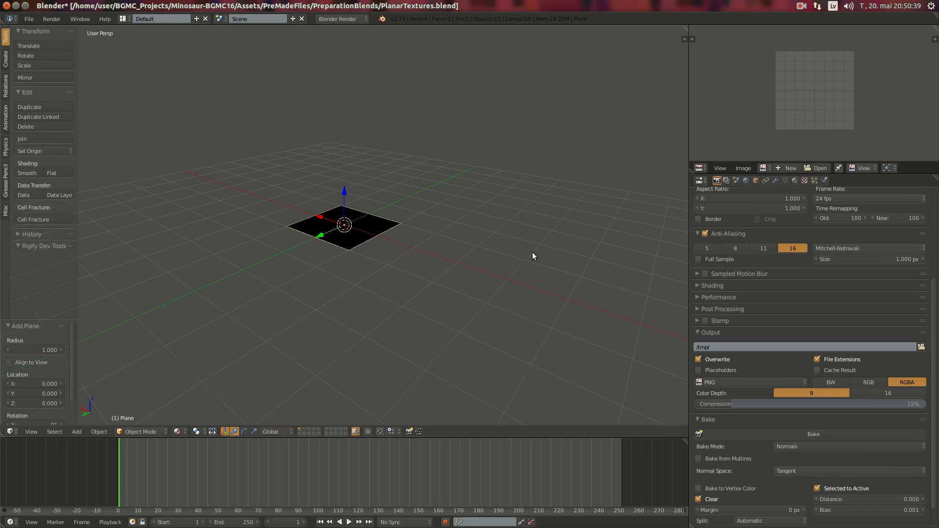
key("s")
key("8")
key("Return")
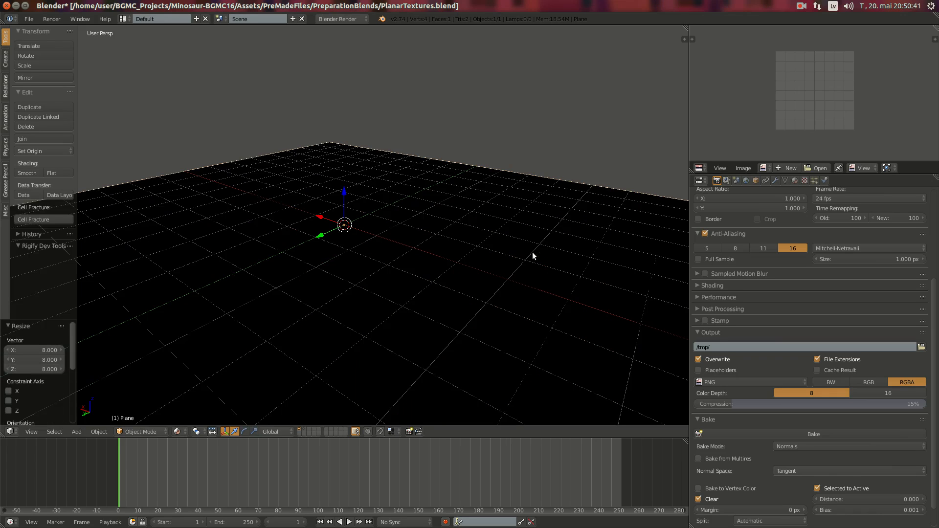
Add a sun lamp at the plane's centre and move it up 4 units along the Z axis
middle_click_drag(143, 275, 305, 284)
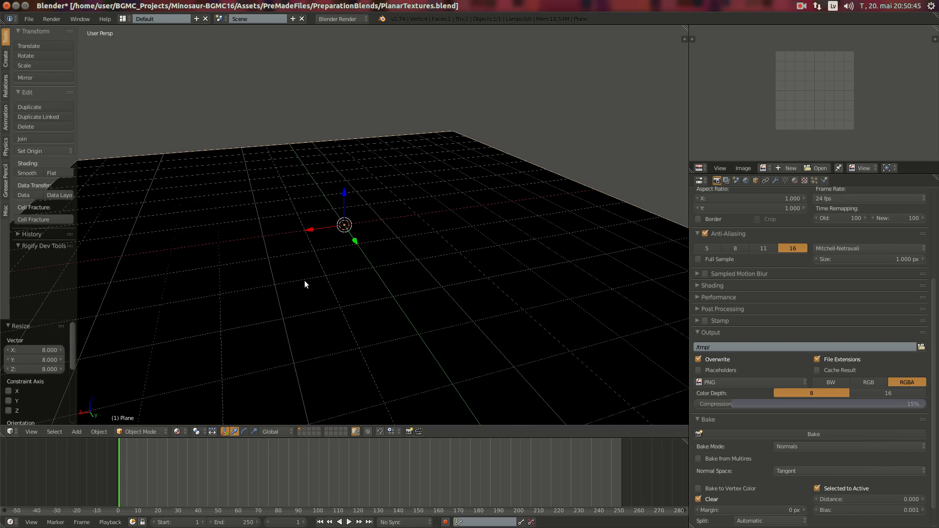
key("shift+a")
mouse_move(304, 282)
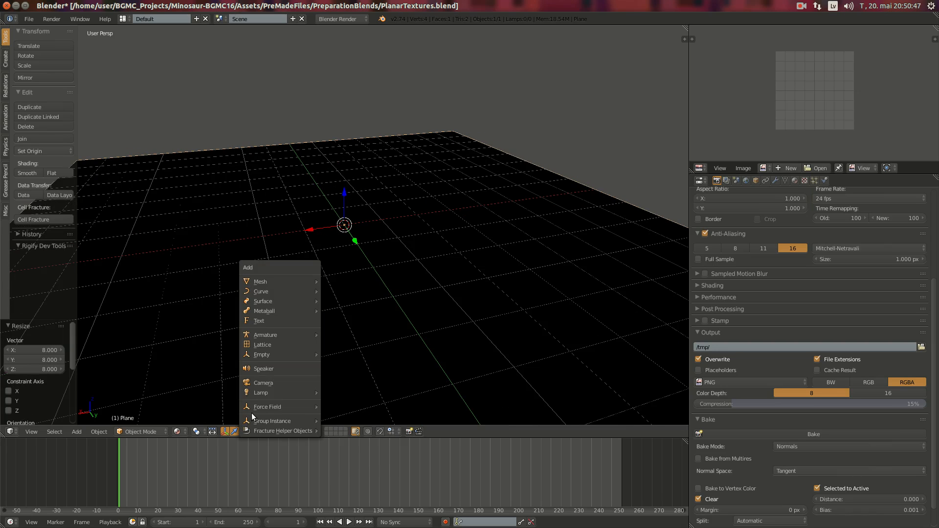
mouse_move(262, 389)
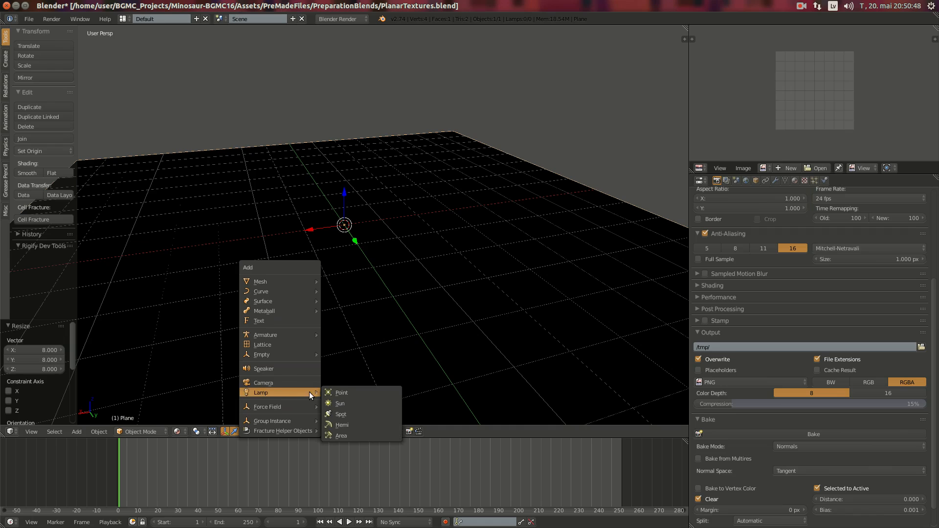
left_click(341, 403)
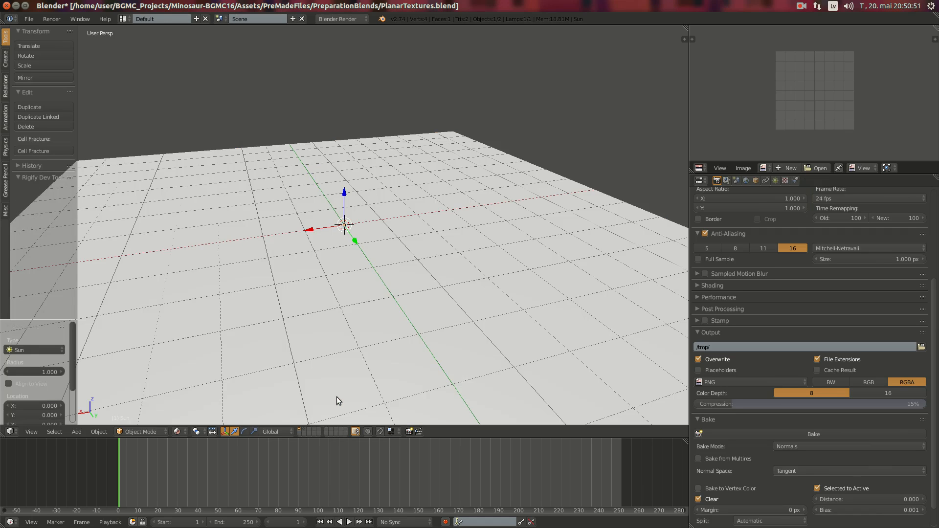
key("g")
key("z")
key("4")
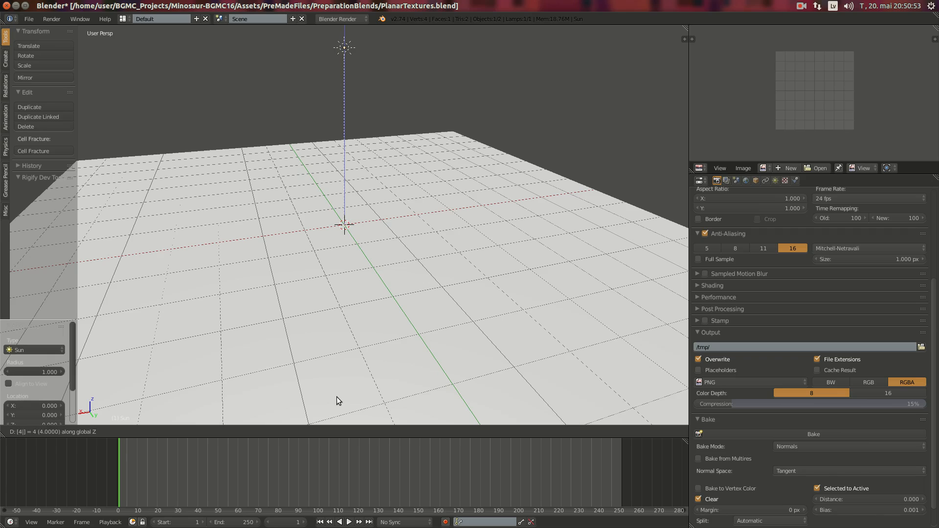
key("Return")
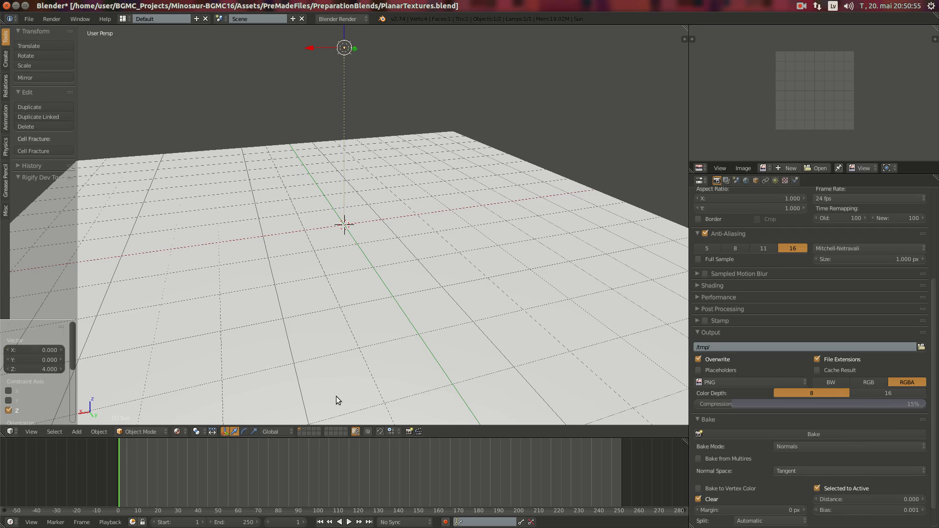
Unwrap the large plane's whole mesh with the standard Unwrap method and return to Object Mode
middle_click_drag(488, 278, 500, 246)
scroll(461, 251, "down", 5)
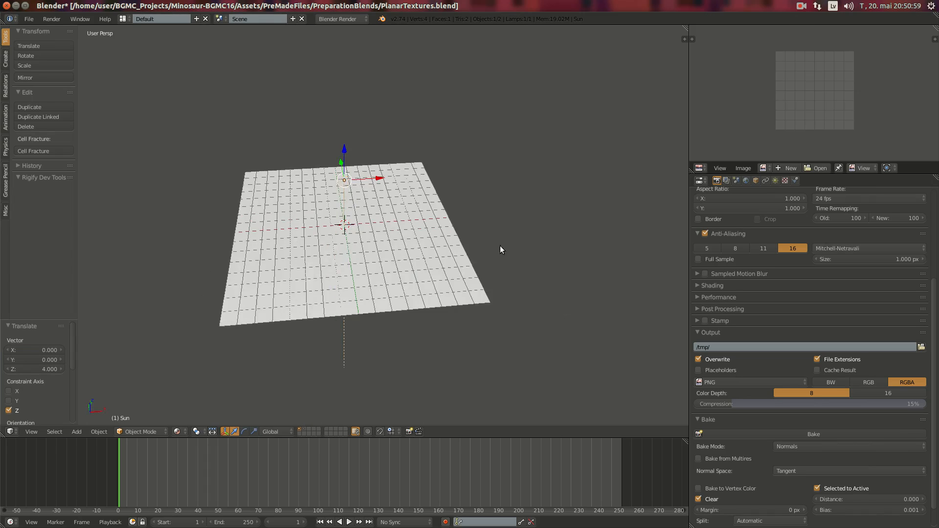
scroll(432, 272, "up", 4)
right_click(432, 273)
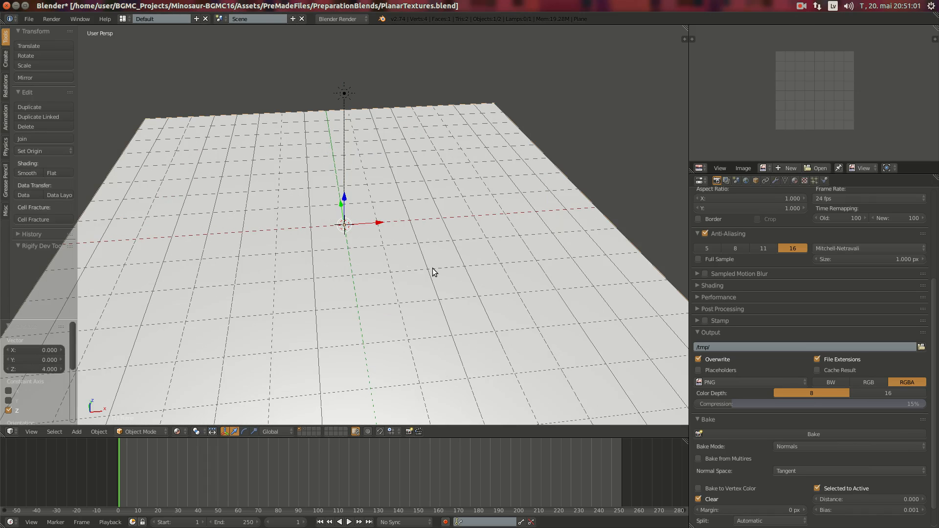
key("Tab")
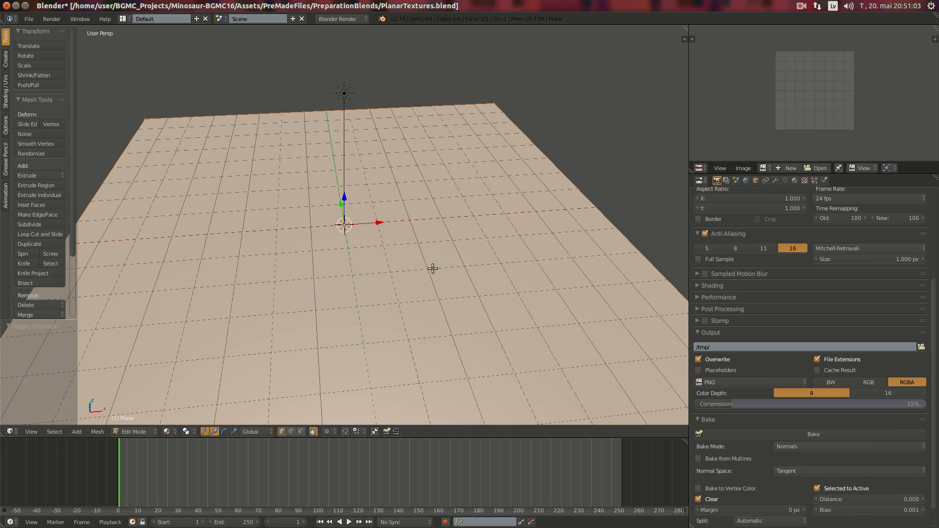
key("u")
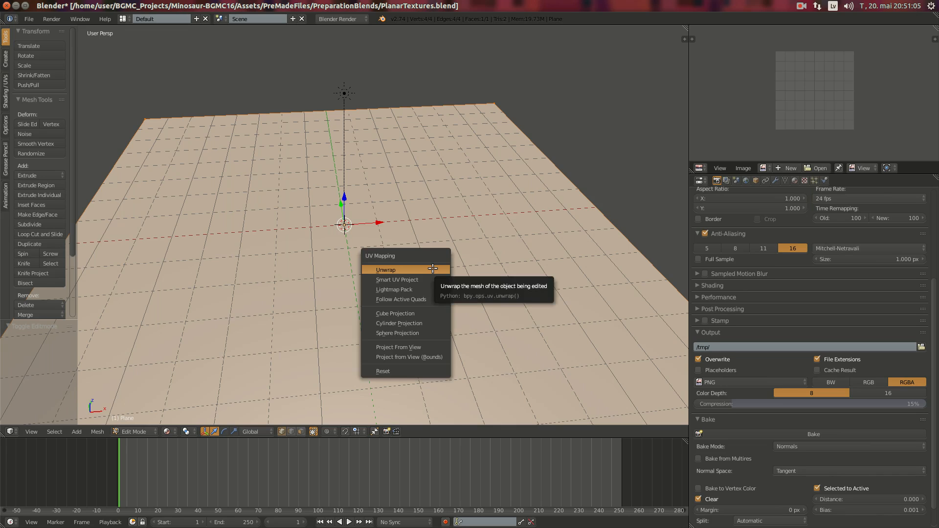
left_click(433, 269)
key("Tab")
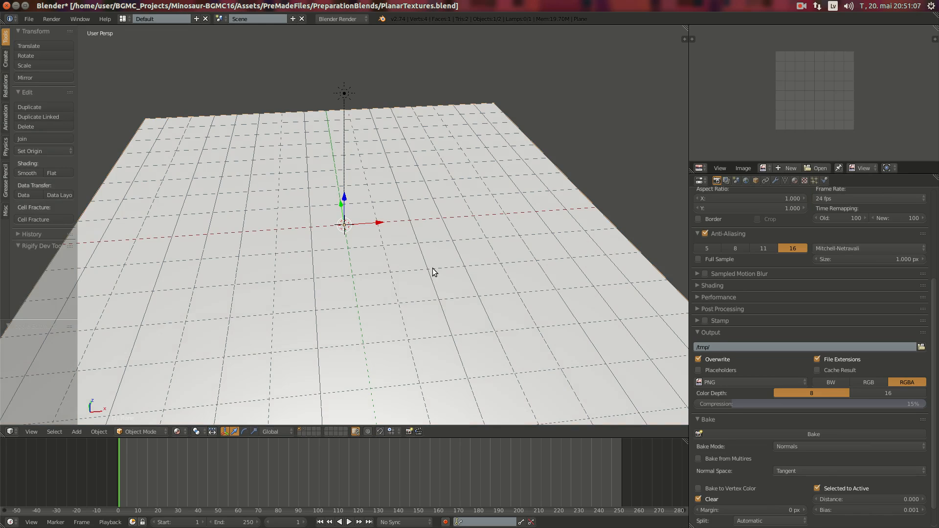
Create a new blank 1024 × 1024 px image named Bake in the image editor
left_click(787, 168)
left_click(817, 161)
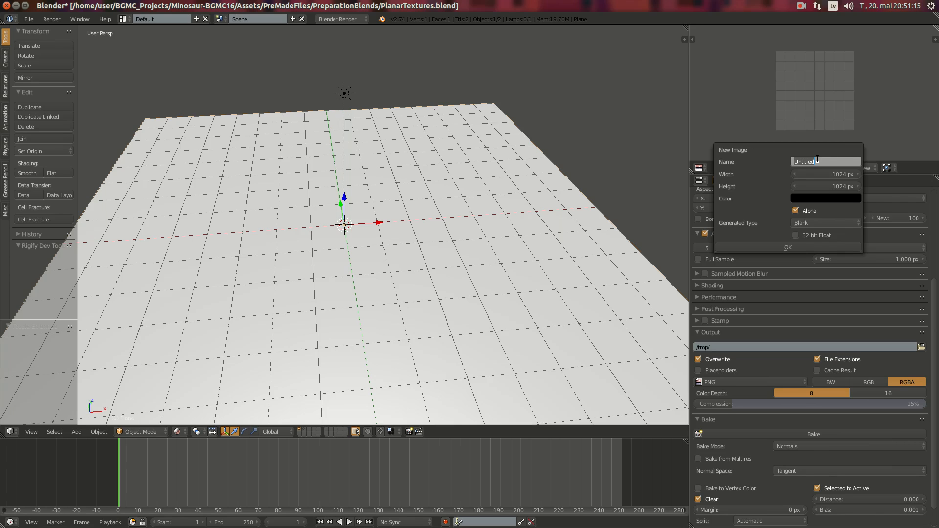
type("Bake")
left_click(767, 249)
left_click(767, 249)
scroll(864, 130, "down", 2)
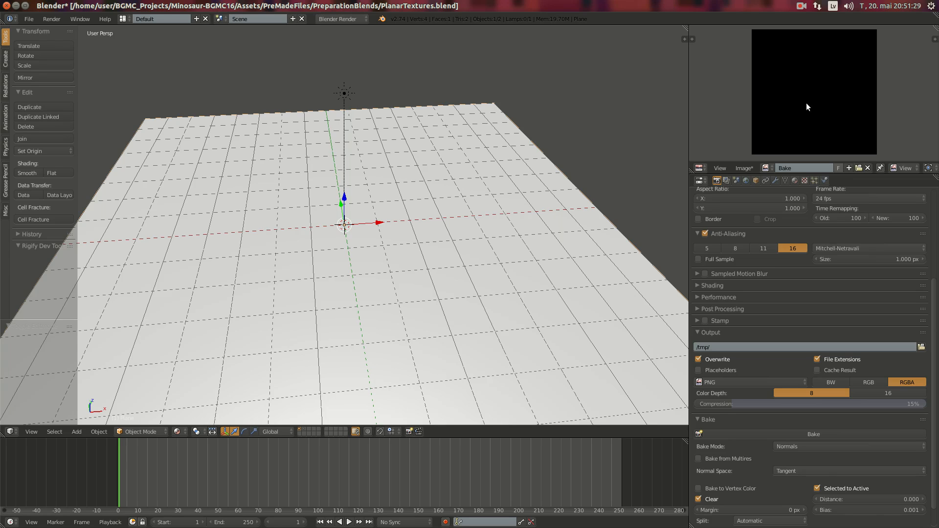
Duplicate the plane and offset the copy by -2 units along the Z axis
middle_click_drag(325, 221, 420, 179)
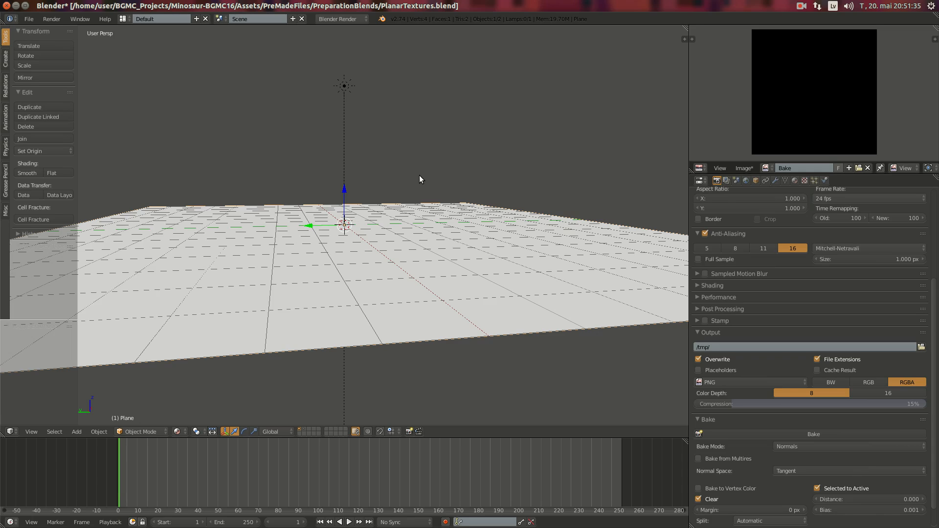
key("shift+d")
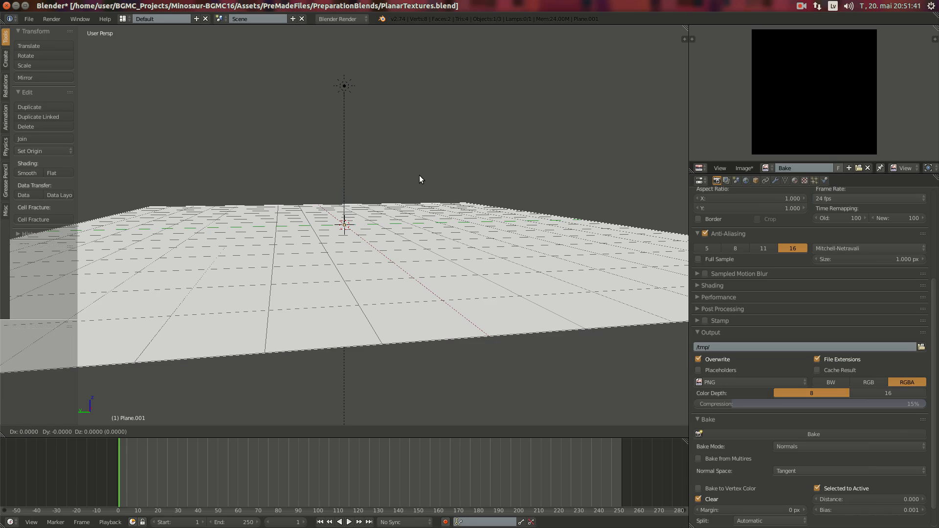
key("z")
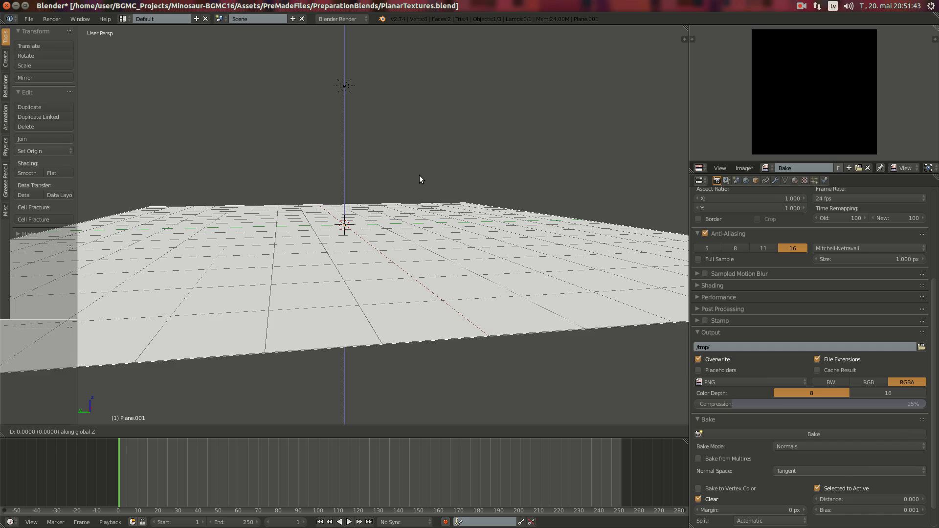
type("-2")
key("Return")
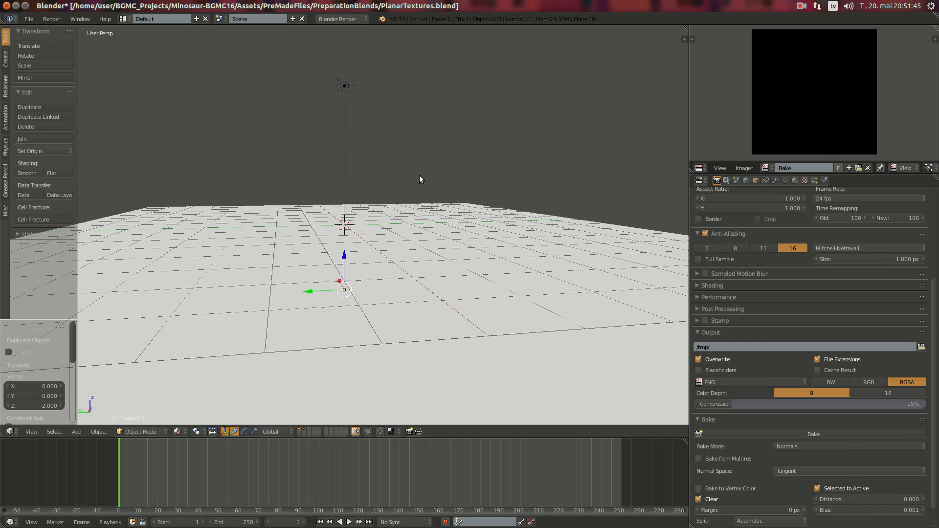
Give the lower duplicate plane a new material and name it BaseMat
scroll(418, 175, "down", 5)
middle_click_drag(404, 232, 441, 222)
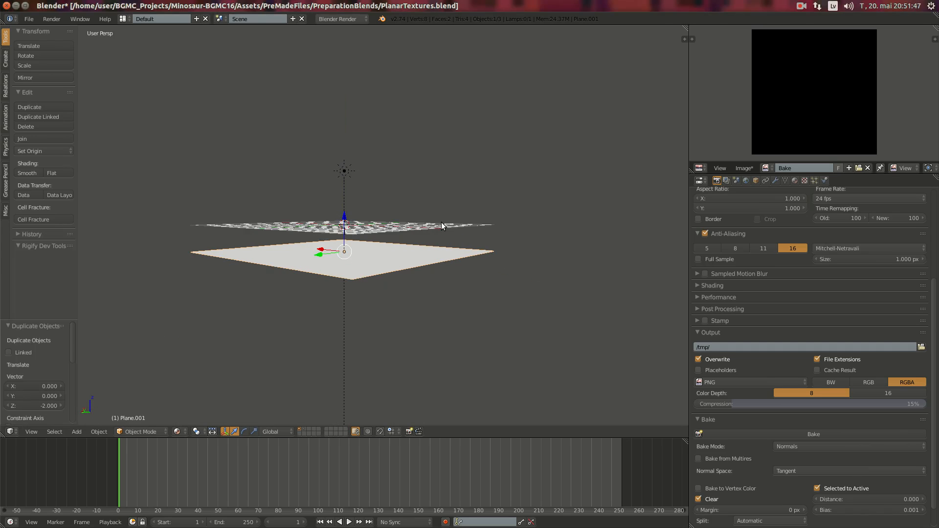
key("KP_Decimal")
scroll(441, 223, "up", 8)
middle_click_drag(345, 229, 381, 210)
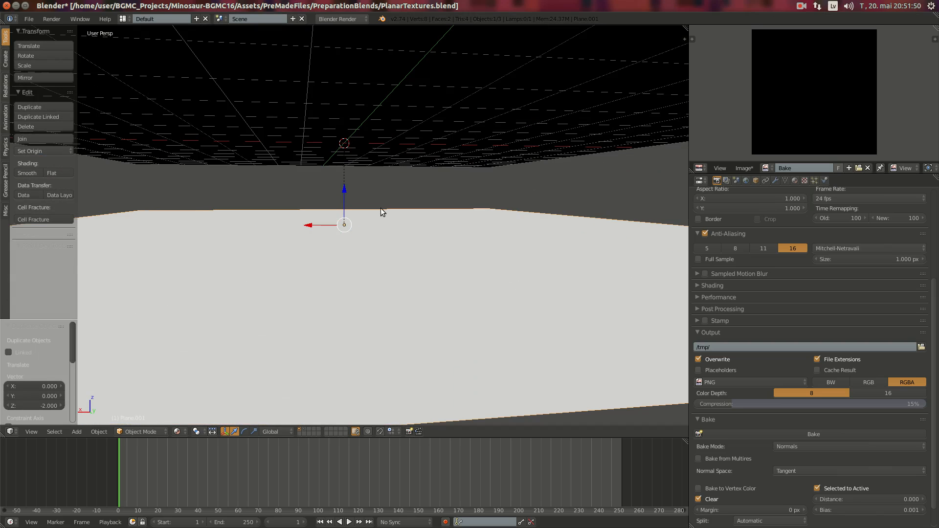
left_click(795, 181)
left_click(741, 245)
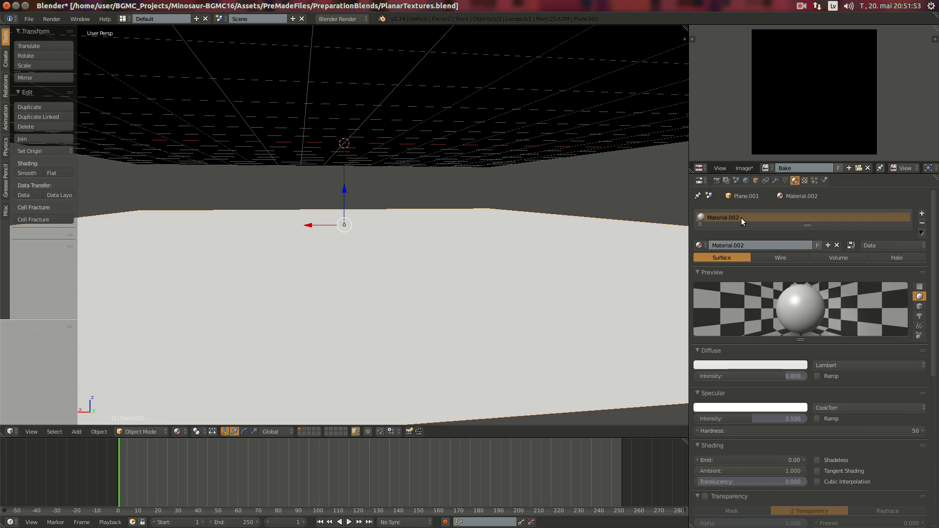
double_click(741, 218)
type("BaseMat")
key("Return")
Set BaseMat's diffuse intensity to 1.0 and its specular intensity to 0.05
left_click_drag(777, 376, 804, 377)
left_click_drag(757, 416, 698, 416)
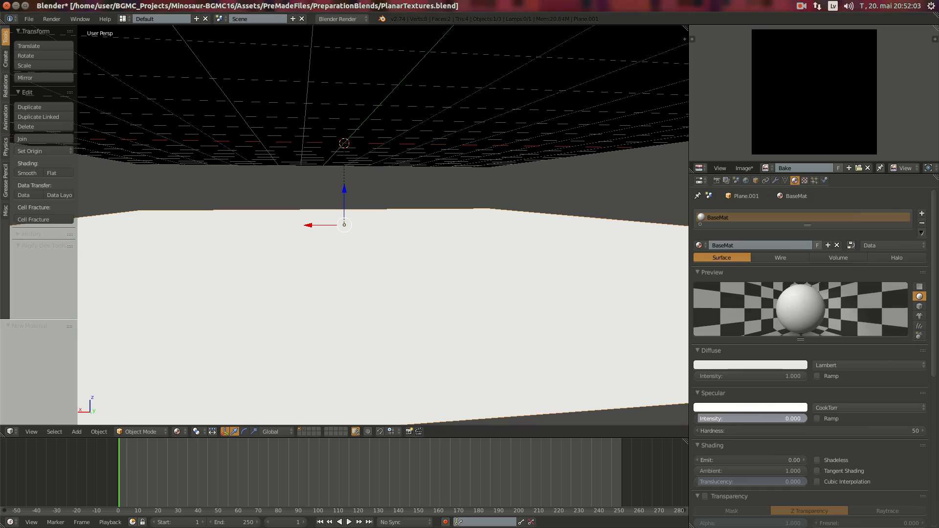
left_click(736, 417)
type(".05")
key("Return")
Add a new image texture to BaseMat and load Gravel_texture_1.jpg from the recent Textures folder
scroll(835, 505, "down", 10)
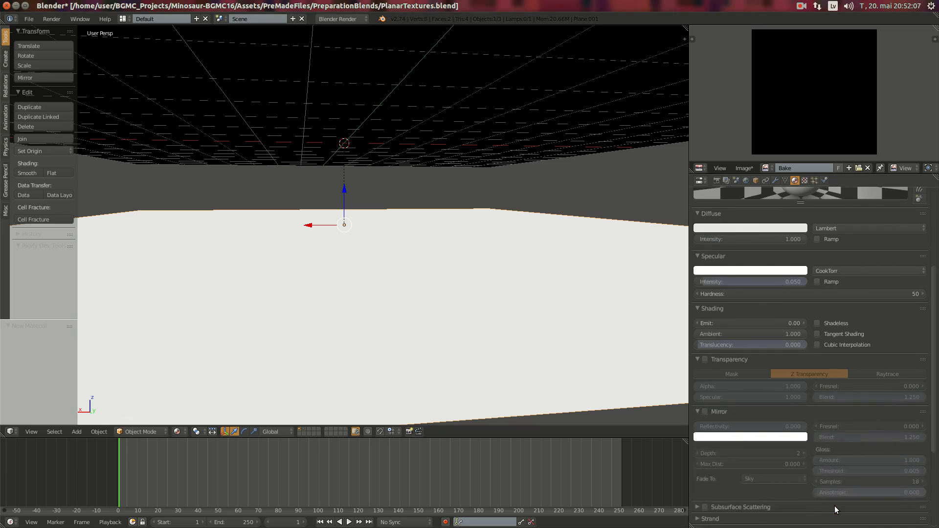
scroll(834, 505, "down", 3)
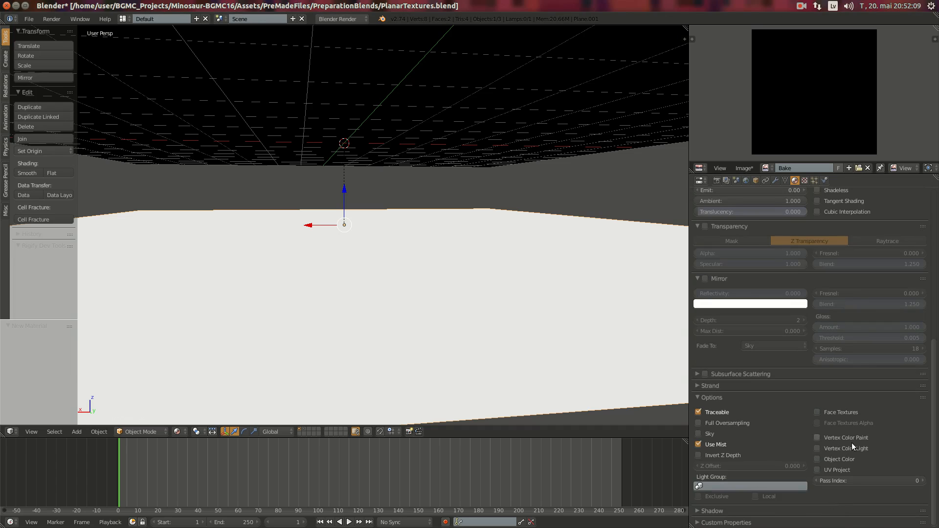
scroll(861, 363, "up", 13)
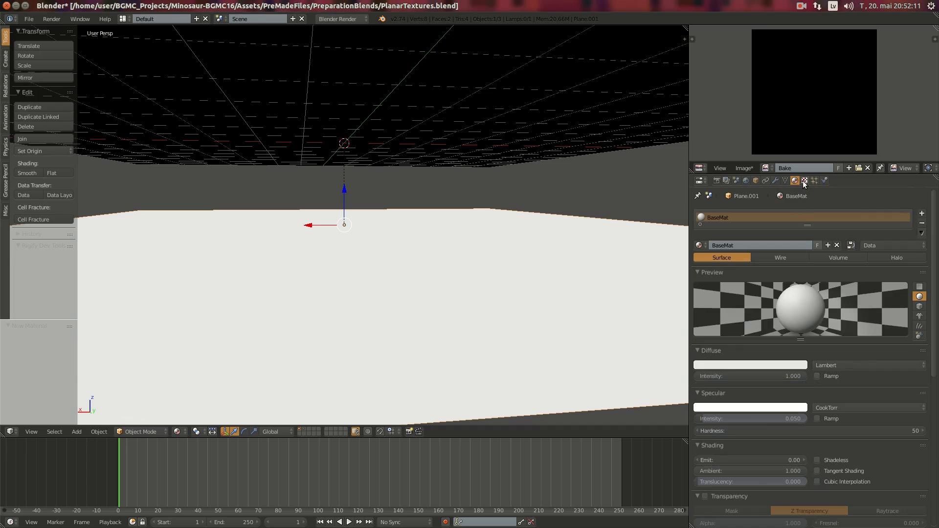
left_click(803, 180)
left_click(758, 286)
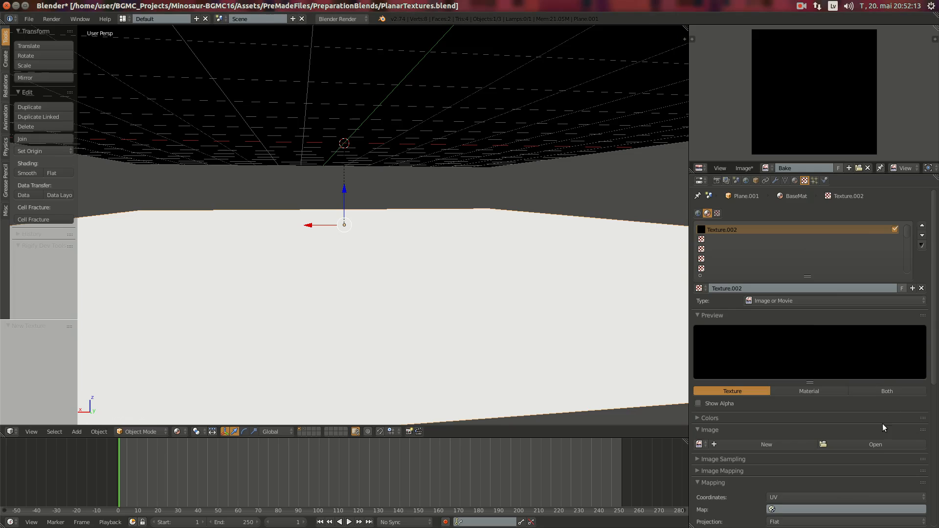
left_click(879, 443)
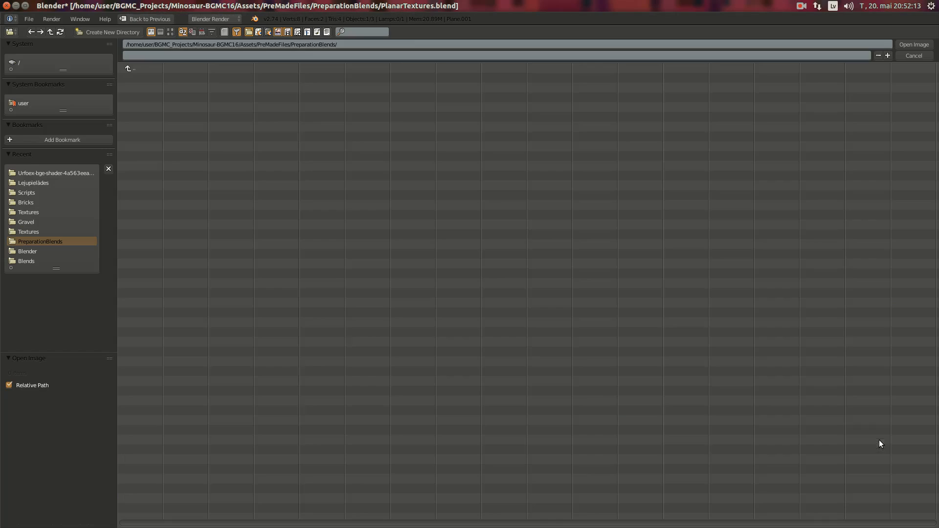
left_click(39, 214)
left_click(170, 32)
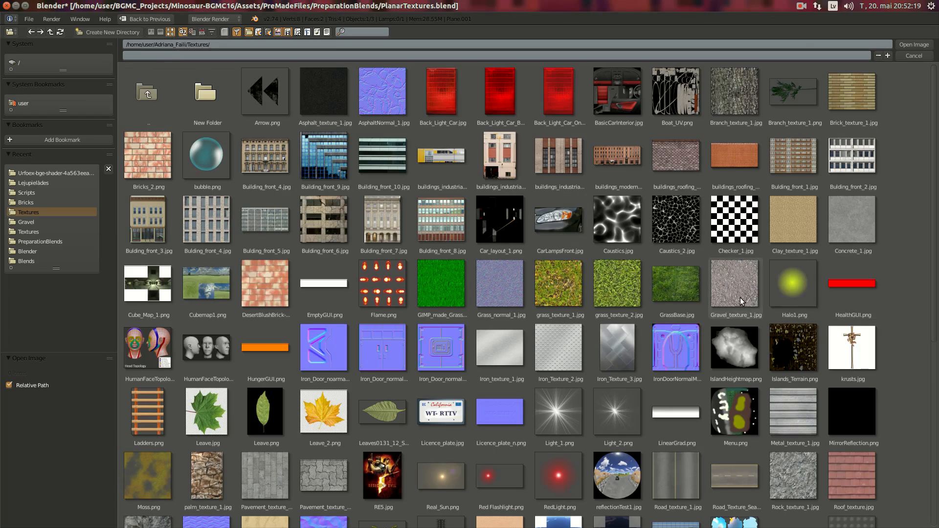
left_click(735, 288)
left_click(910, 45)
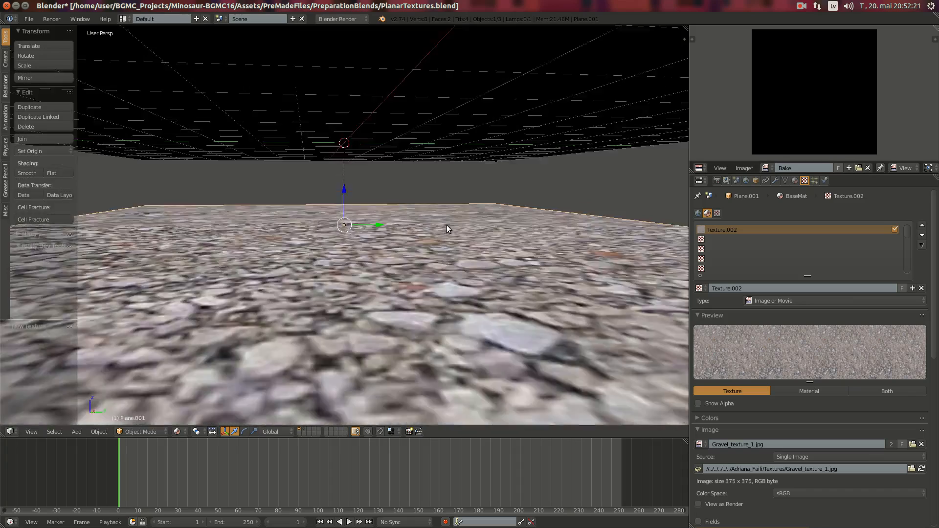
Set the gravel texture's mapping size to 4 along both X and Y
scroll(850, 416, "down", 10)
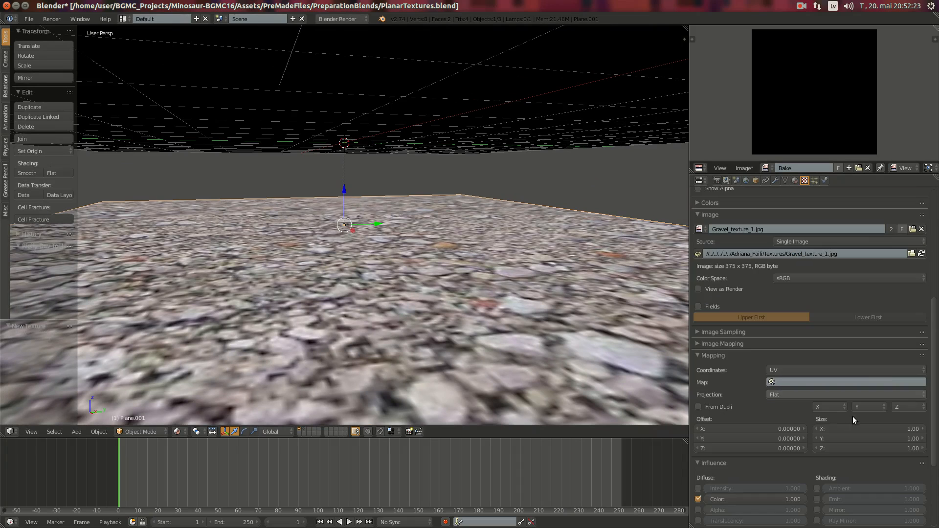
left_click(887, 428)
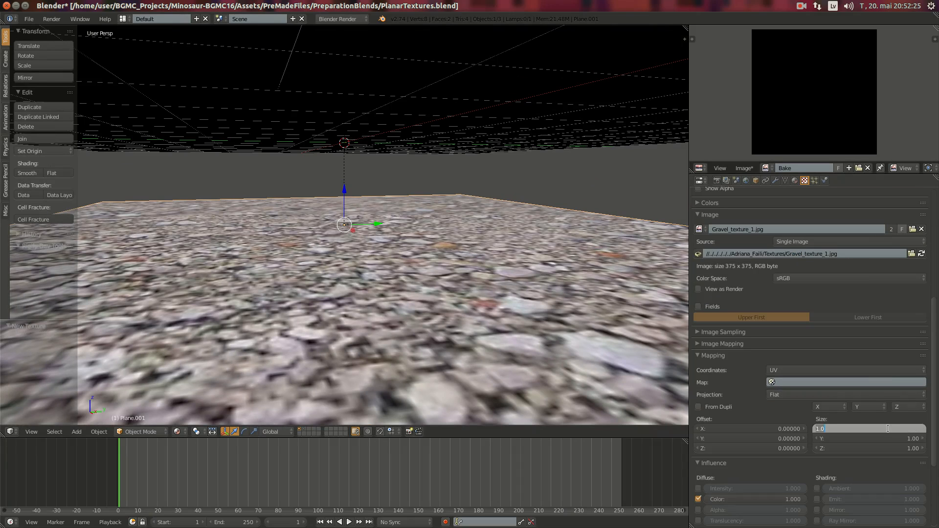
type("4")
key("Return")
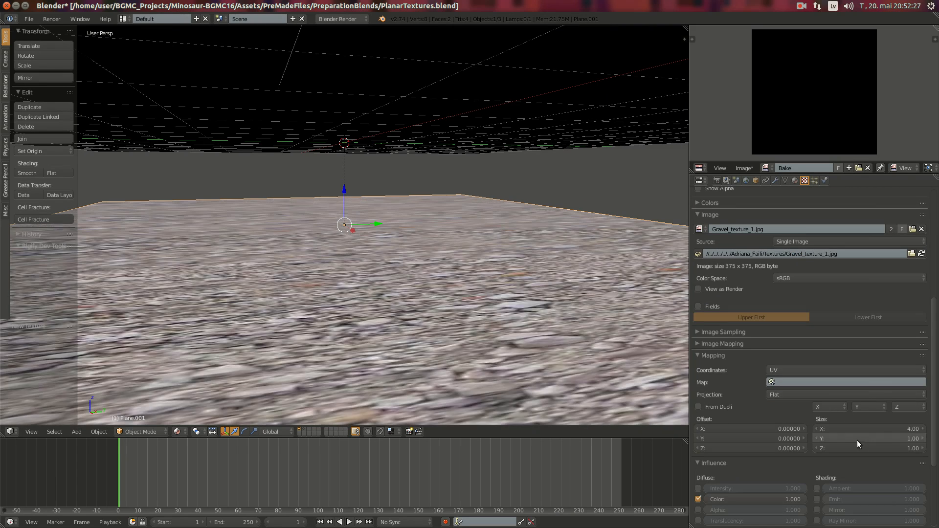
left_click(848, 438)
type("4")
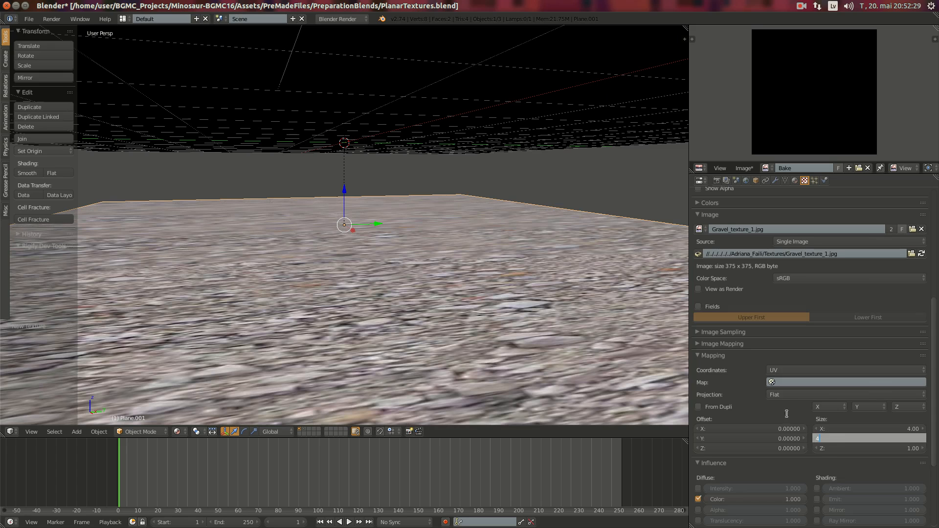
key("Return")
Set the gravel texture's mapping size to 15 along both X and Y and check the tiling on the plane
left_click(874, 428)
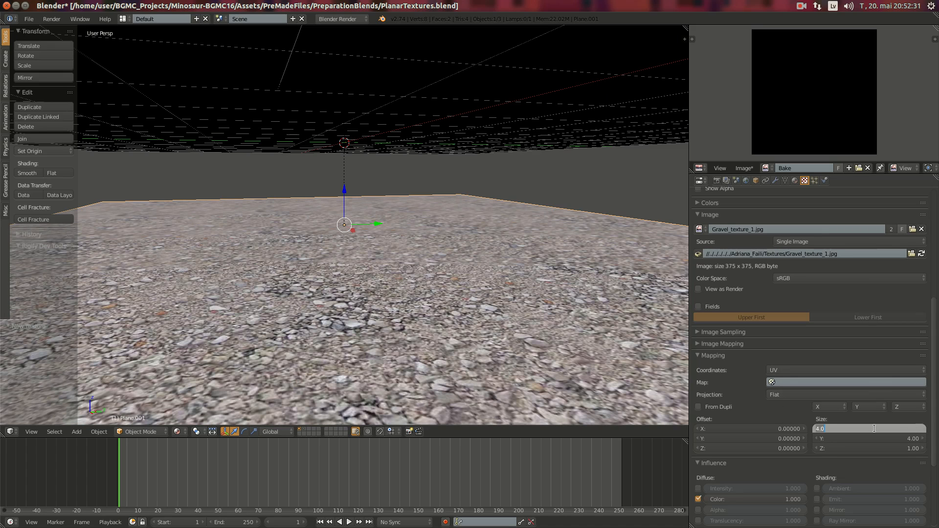
type("15")
key("Return")
left_click(877, 438)
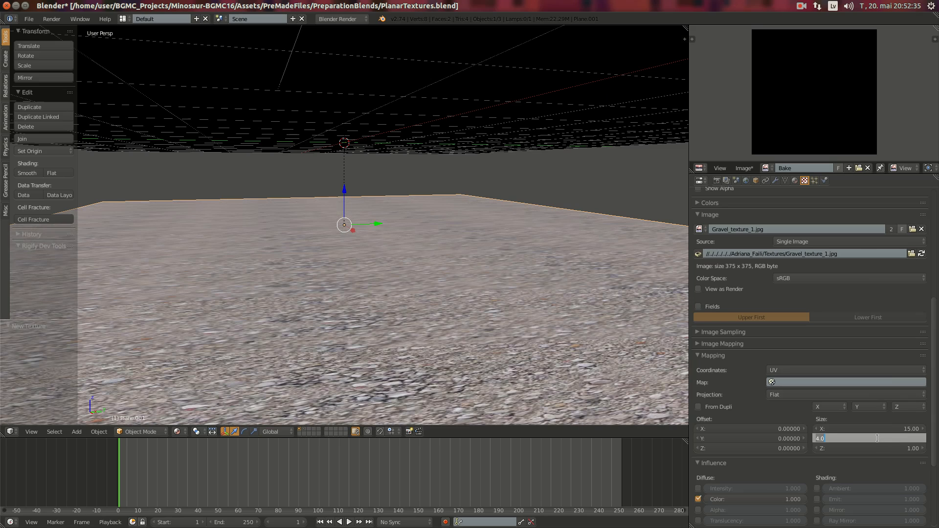
type("15")
key("Return")
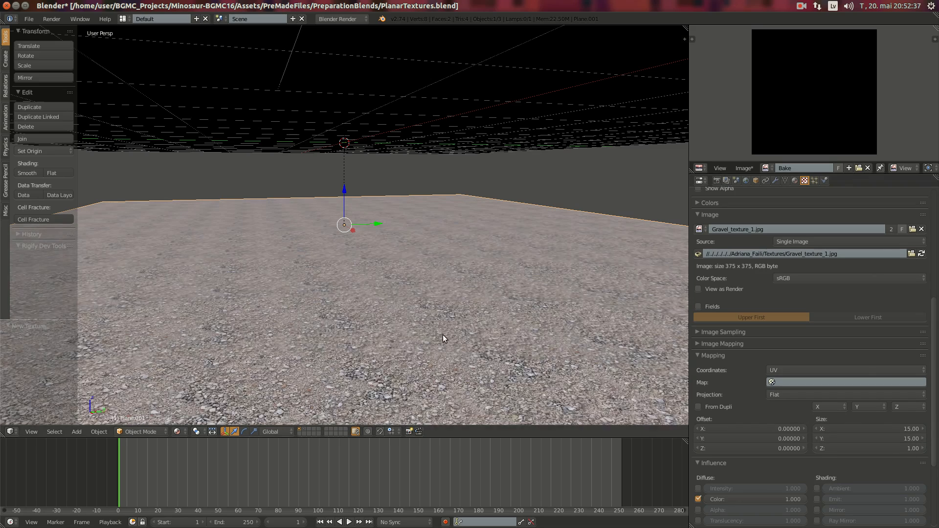
middle_click_drag(442, 334, 542, 328)
scroll(542, 329, "down", 1)
scroll(494, 330, "up", 6)
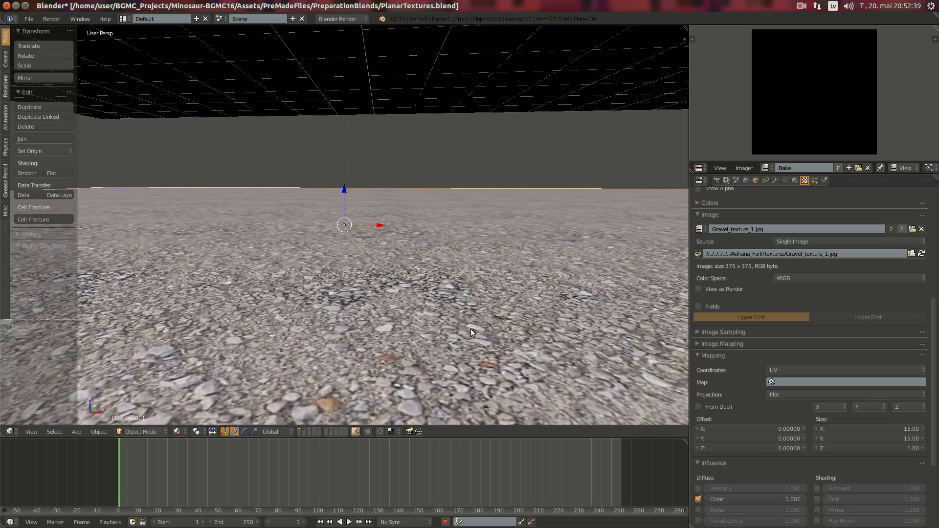
scroll(470, 328, "down", 1)
Make the gravel texture influence the surface normals with a Normal value of 0.2
scroll(851, 433, "down", 5)
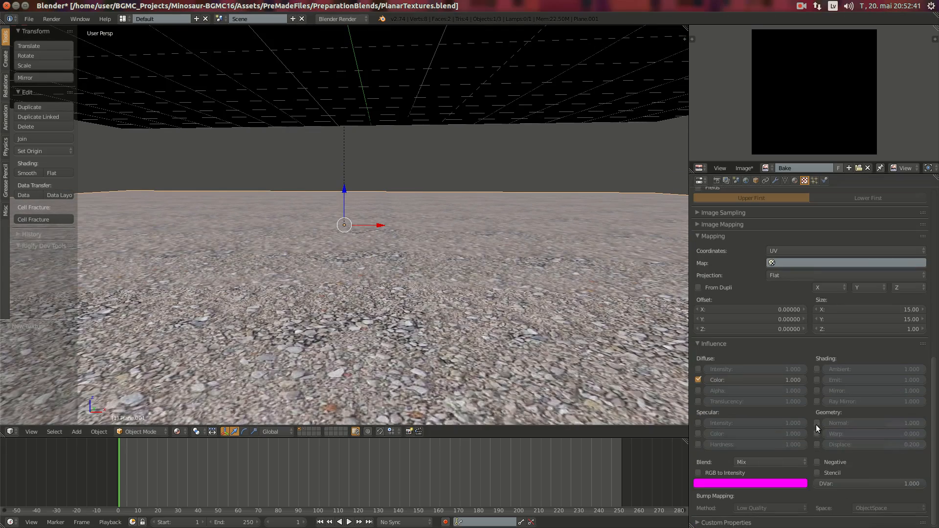
left_click(817, 423)
middle_click_drag(364, 248, 448, 273)
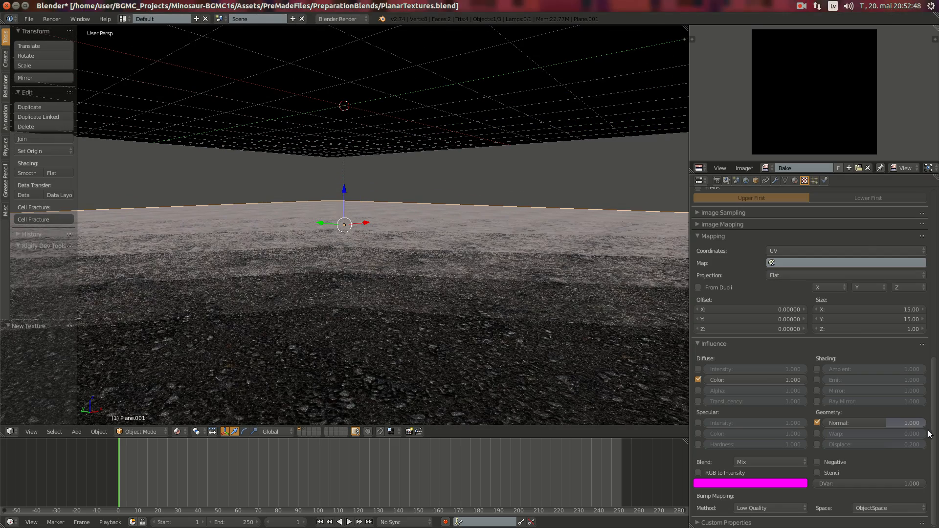
left_click(892, 424)
left_click_drag(892, 424, 794, 424)
type("0.2")
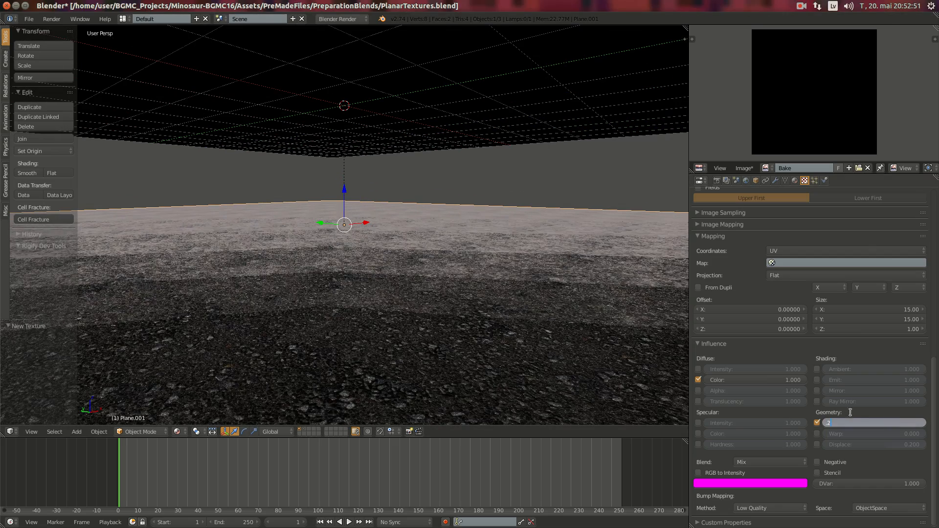
key("Return")
Examine the lower plane's gravel surface from a wider angle and review its texture settings
middle_click_drag(477, 188, 487, 231)
scroll(491, 206, "down", 3)
middle_click_drag(447, 257, 536, 240)
right_click(440, 192)
right_click(513, 258)
scroll(499, 319, "up", 3)
scroll(814, 284, "up", 10)
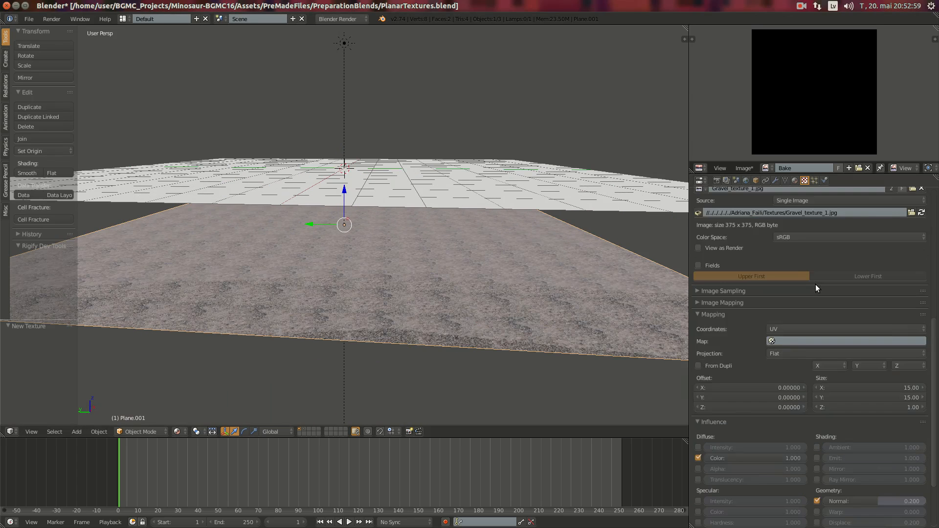
scroll(814, 268, "up", 5)
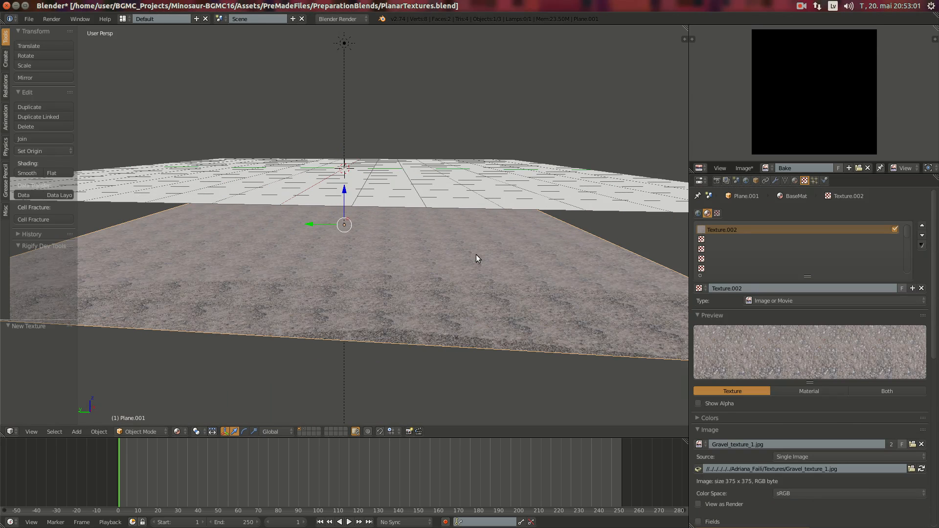
Show only the empty third layer, add a cube there and frame it in the view
left_click(309, 431)
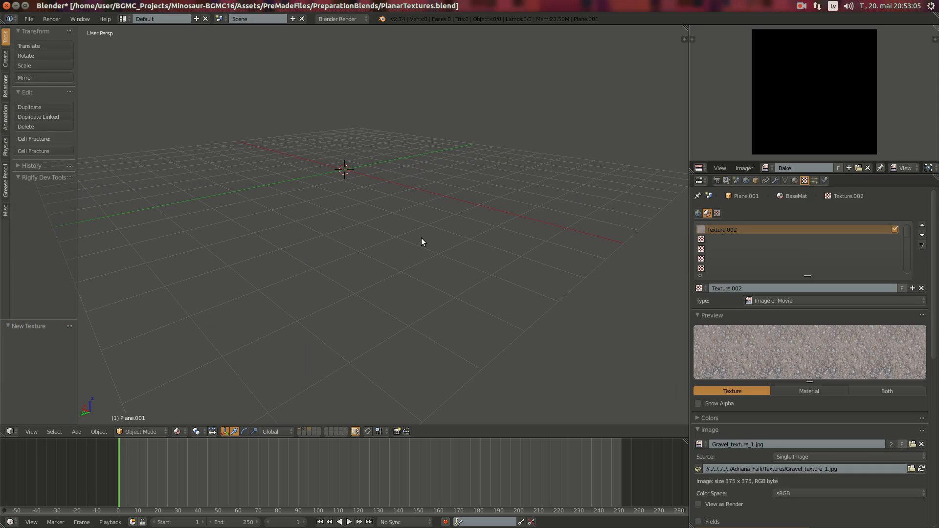
key("shift+a")
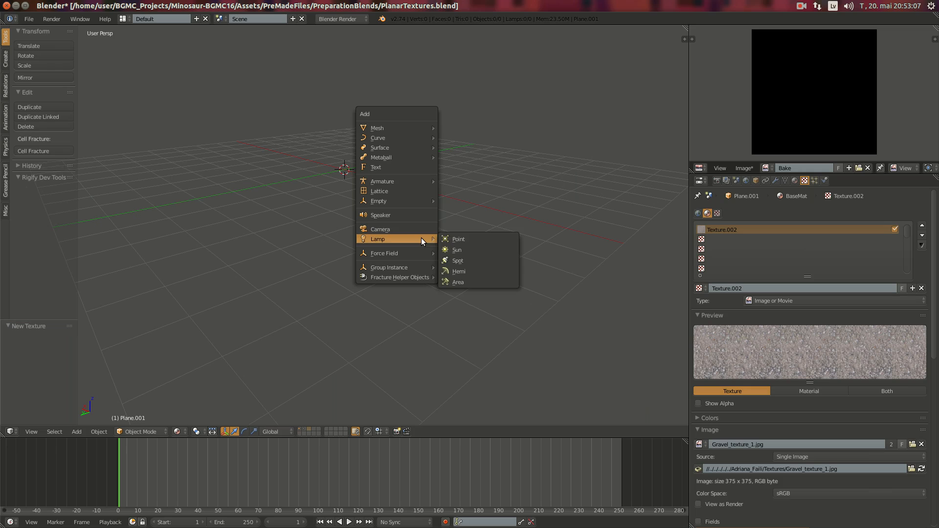
mouse_move(394, 128)
left_click(471, 135)
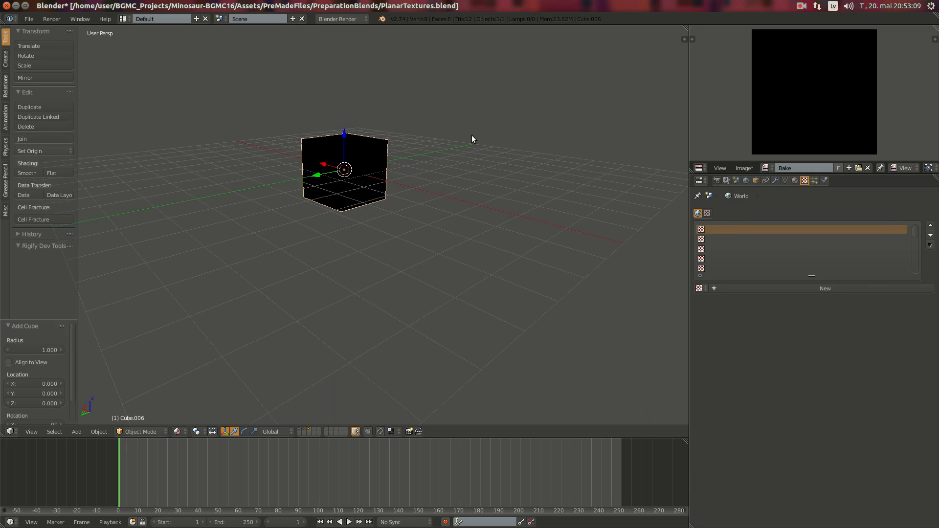
key("KP_Decimal")
middle_click_drag(353, 166, 478, 176)
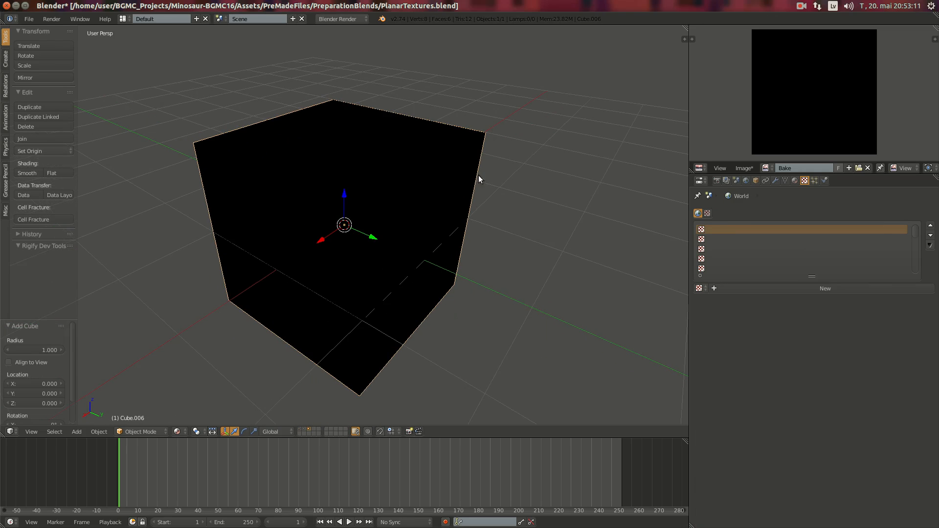
middle_click_drag(470, 183, 618, 169)
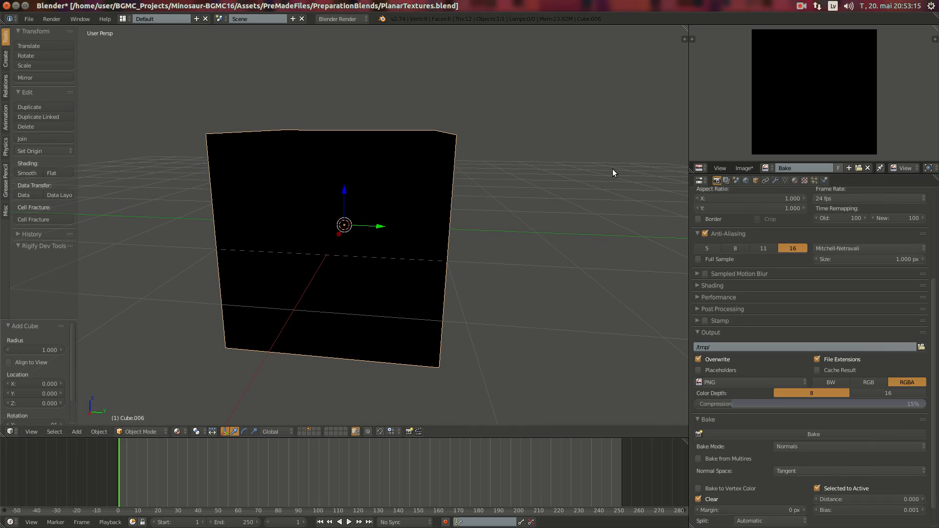
Round the cube's mesh by applying Subdivide Smooth twice with one cut each, and return to Object Mode
key("Tab")
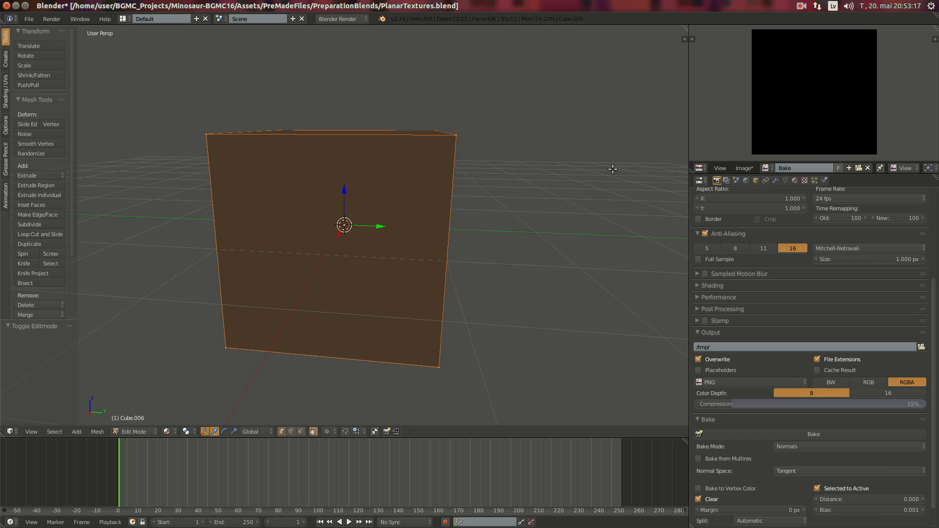
key("w")
mouse_move(613, 169)
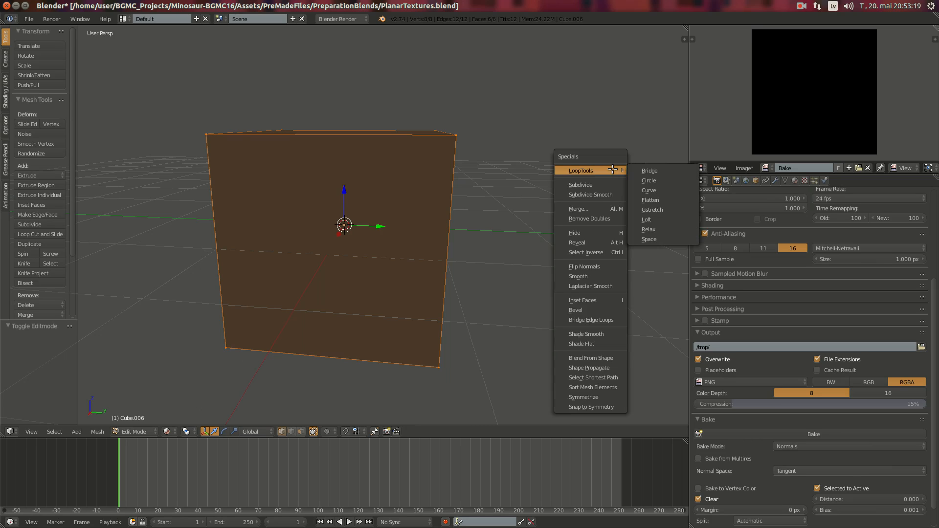
left_click(598, 195)
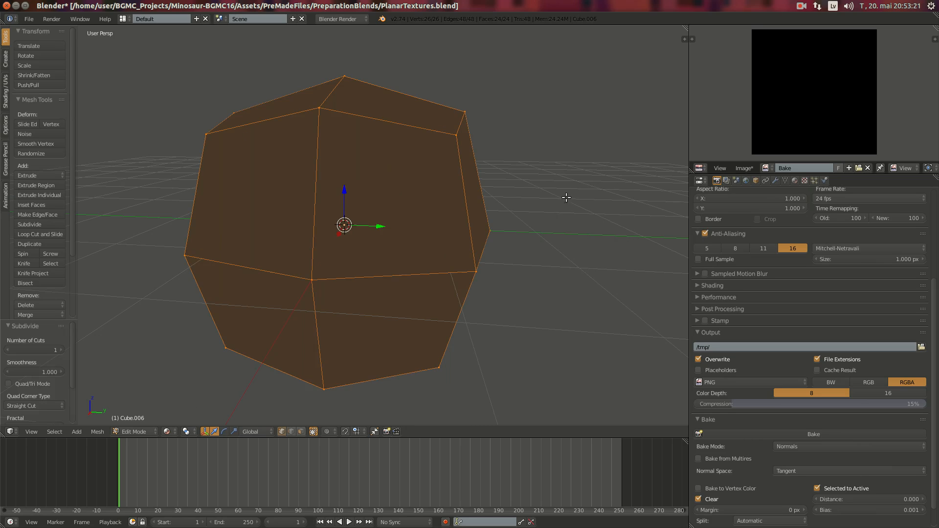
left_click(44, 226)
left_click(167, 431)
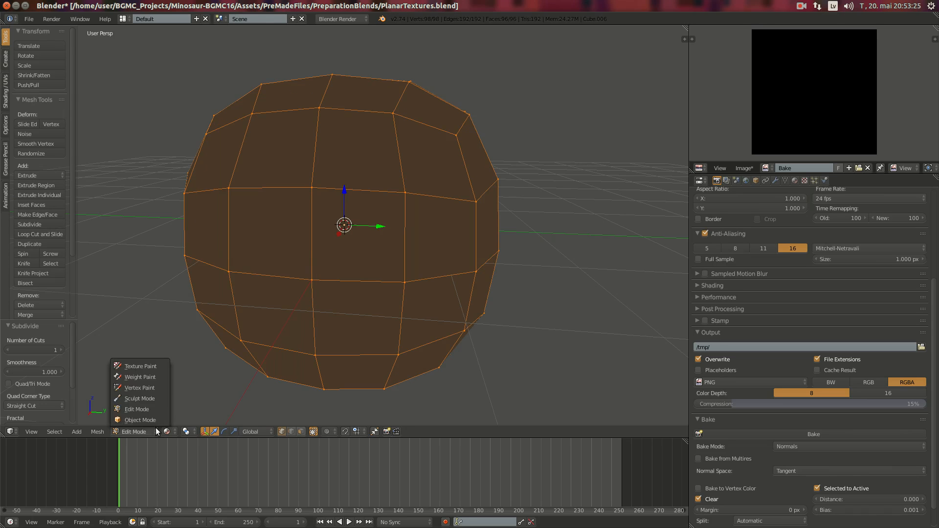
left_click(146, 424)
key("Tab")
Move the rounded cube to layer 1 and display that layer with the planes
middle_click_drag(466, 215, 481, 209)
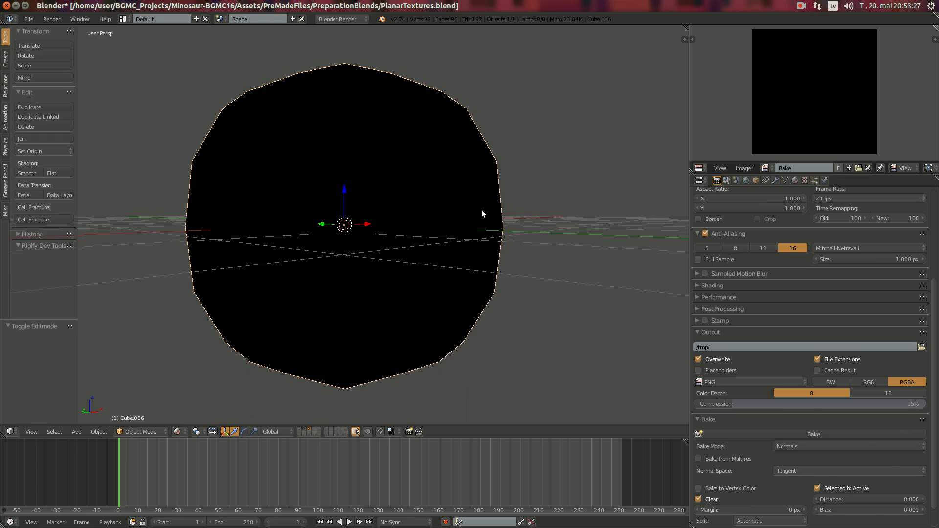
key("m")
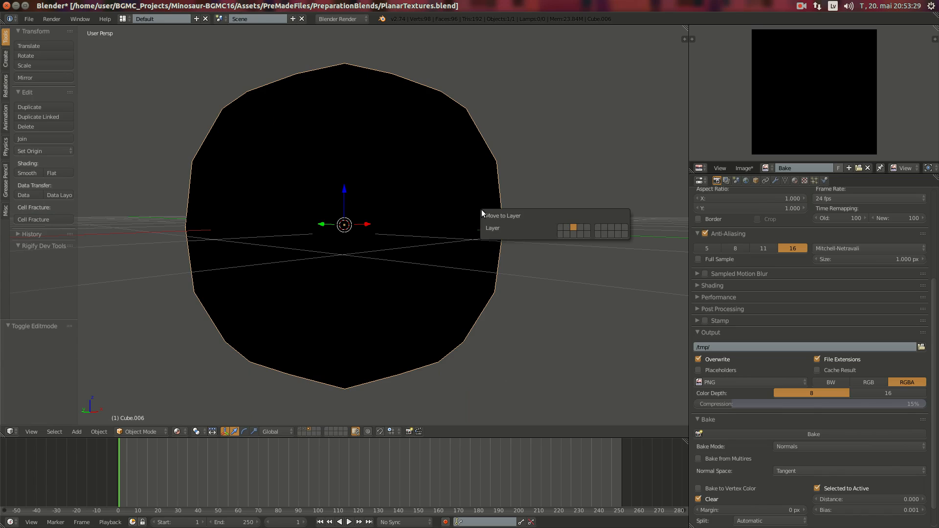
key("1")
key("1")
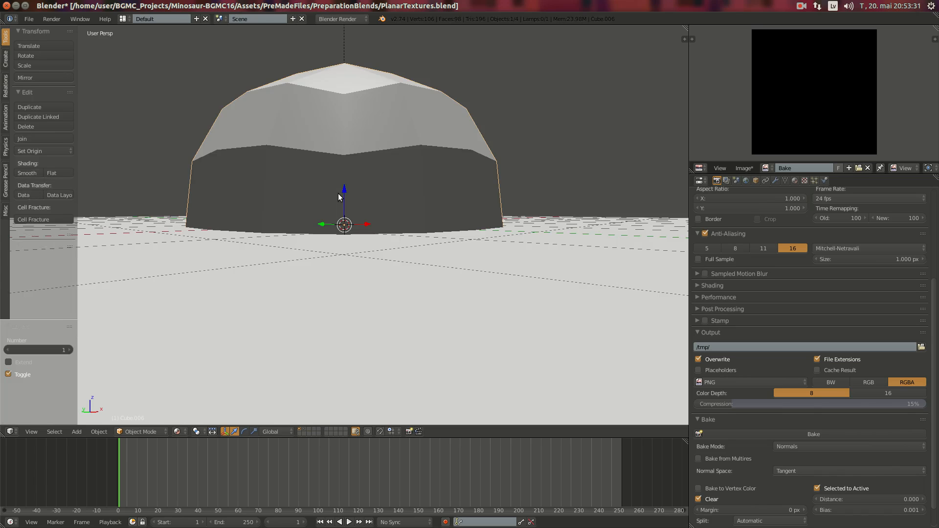
Raise the rounded cube about 1.71 units along the Z axis above the upper plane
middle_click_drag(349, 216, 397, 230)
left_click_drag(344, 200, 345, 128)
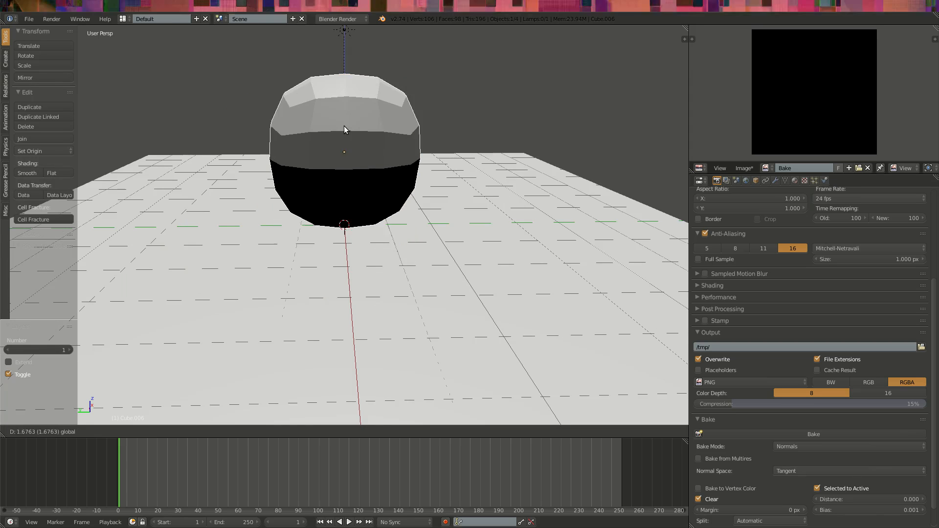
middle_click_drag(344, 128, 436, 171)
scroll(322, 197, "up", 3)
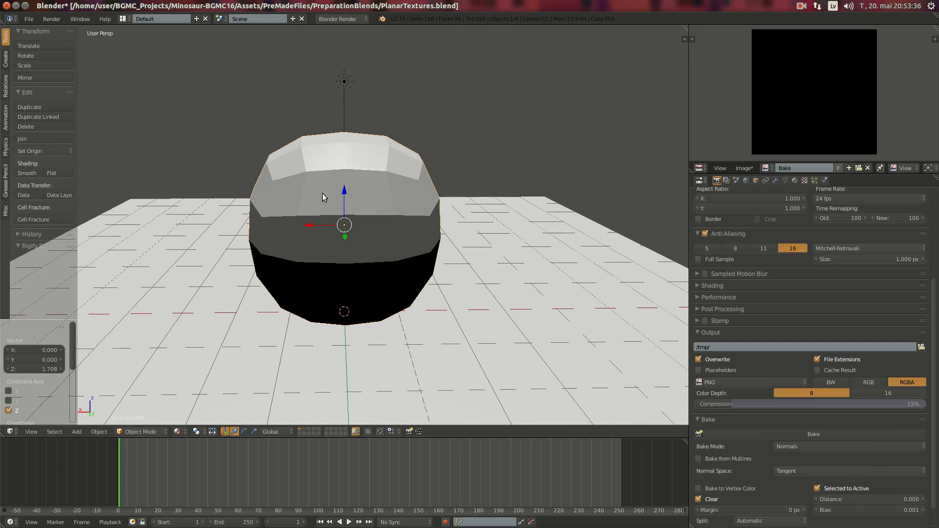
Apply smooth shading to the rounded cube and subdivide its whole mesh once more with smoothness 1.0
left_click(37, 172)
mouse_move(226, 222)
middle_mouse_down()
mouse_move(522, 218)
mouse_move(259, 298)
middle_mouse_up()
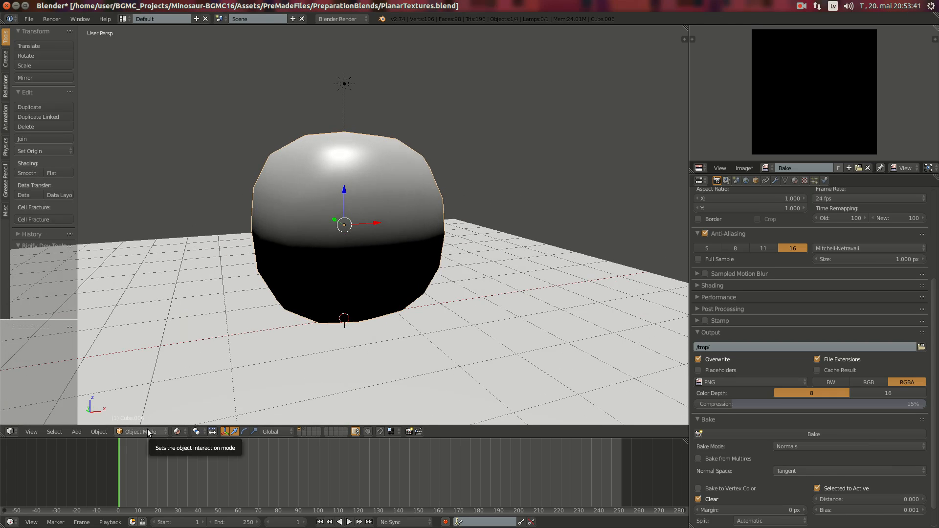
key("Tab")
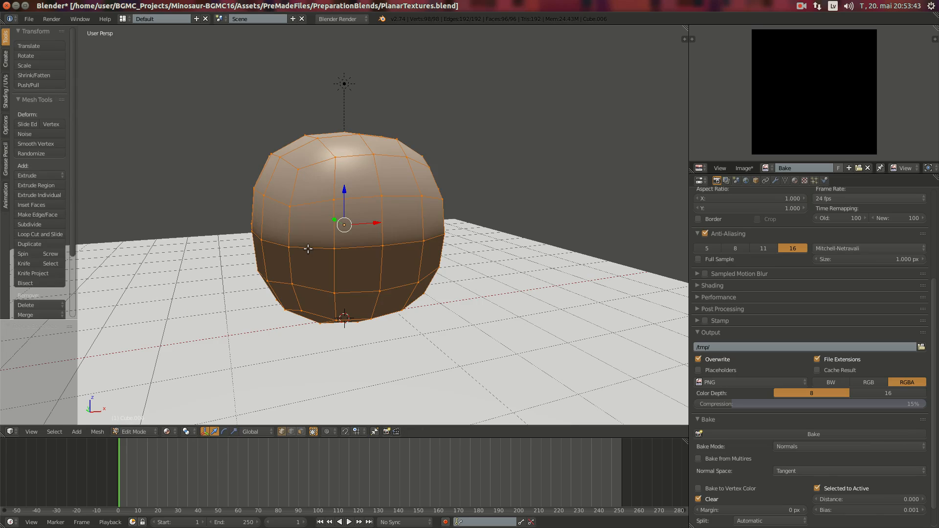
left_click(31, 225)
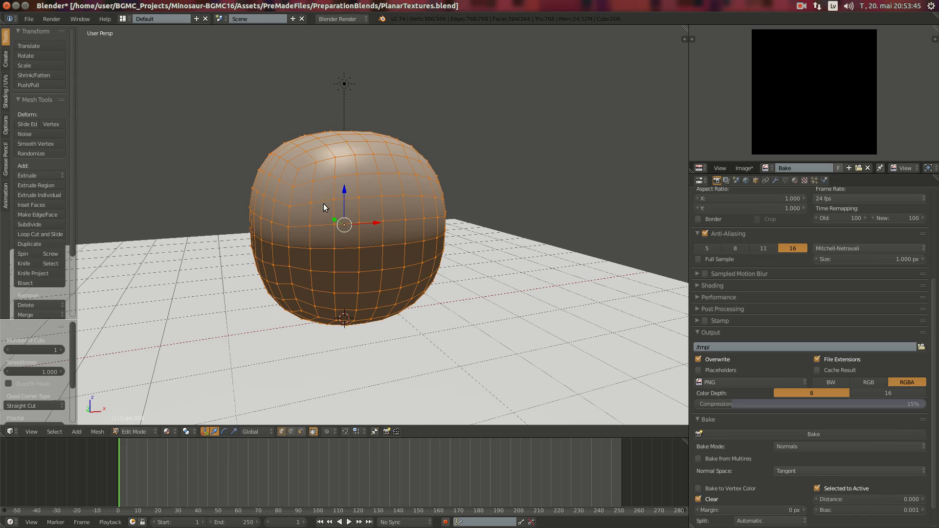
key("Tab")
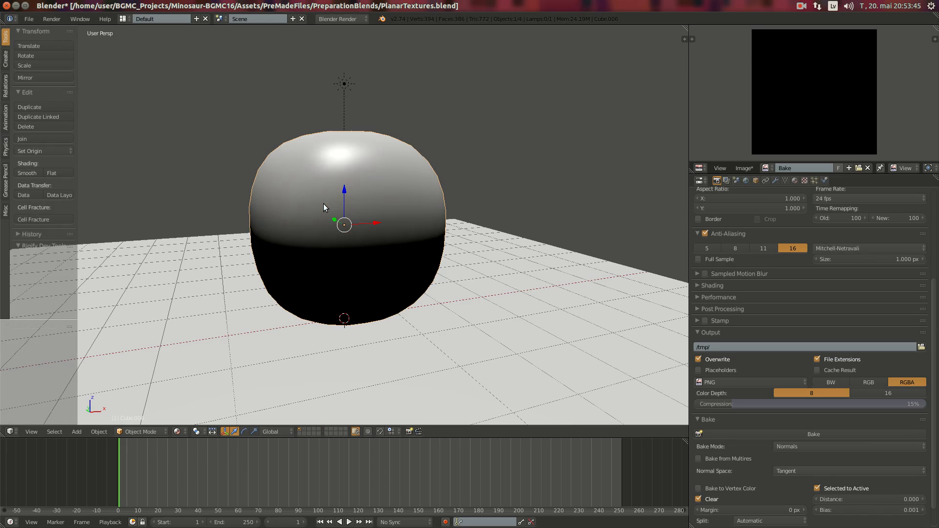
Enable proportional editing in Edit Mode and pull one side vertex outward about 0.89 units along X
left_click(142, 433)
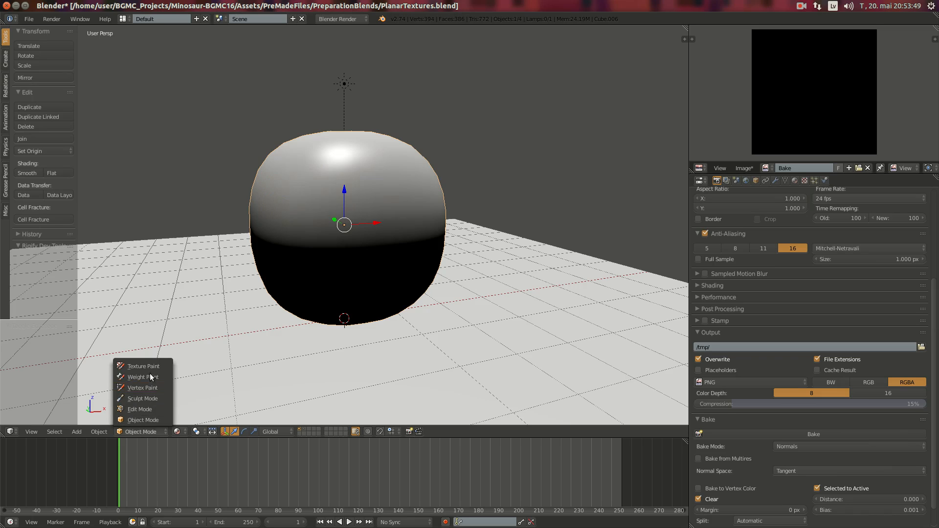
left_click(151, 409)
middle_click_drag(195, 294, 245, 259)
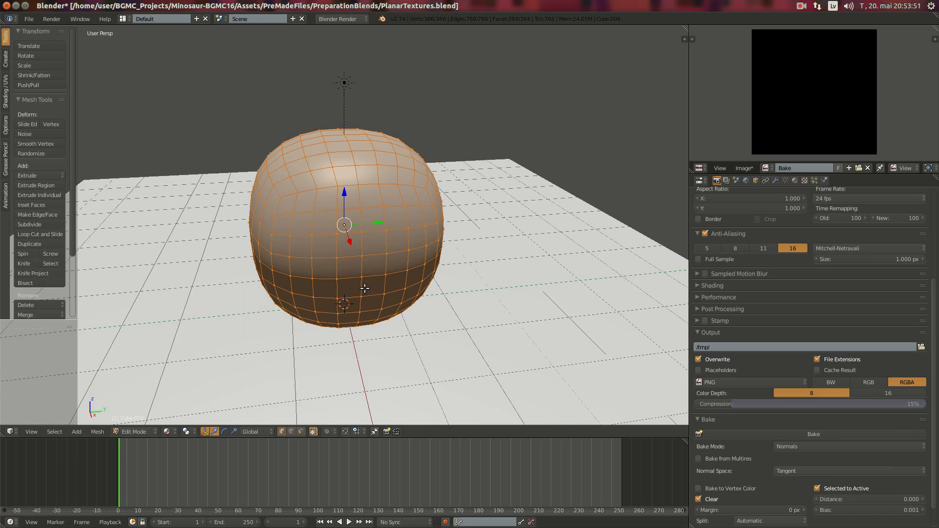
key("o")
right_click(359, 247)
middle_click_drag(397, 285, 469, 247)
left_click_drag(469, 217, 516, 204)
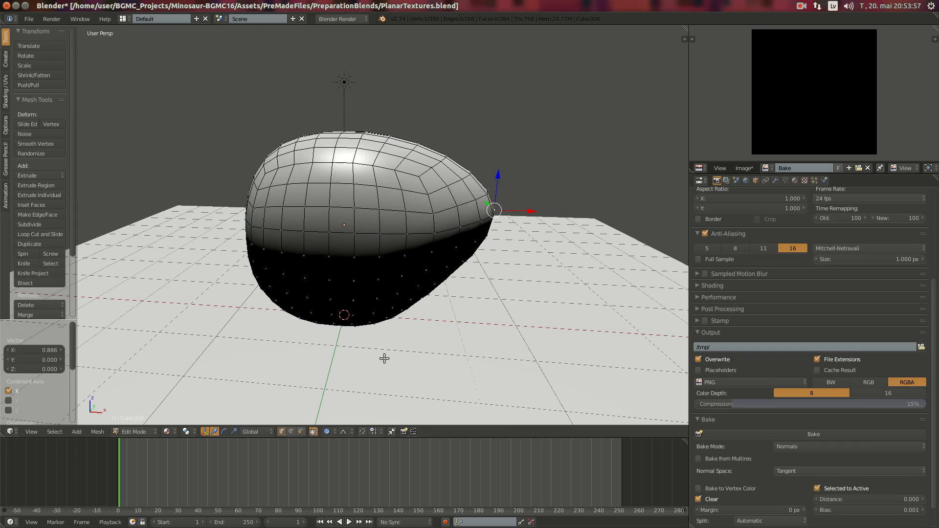
Try the proportional editing modes and switch proportional editing off
left_click(327, 433)
left_click(336, 421)
left_click(330, 431)
left_click(331, 412)
key("o")
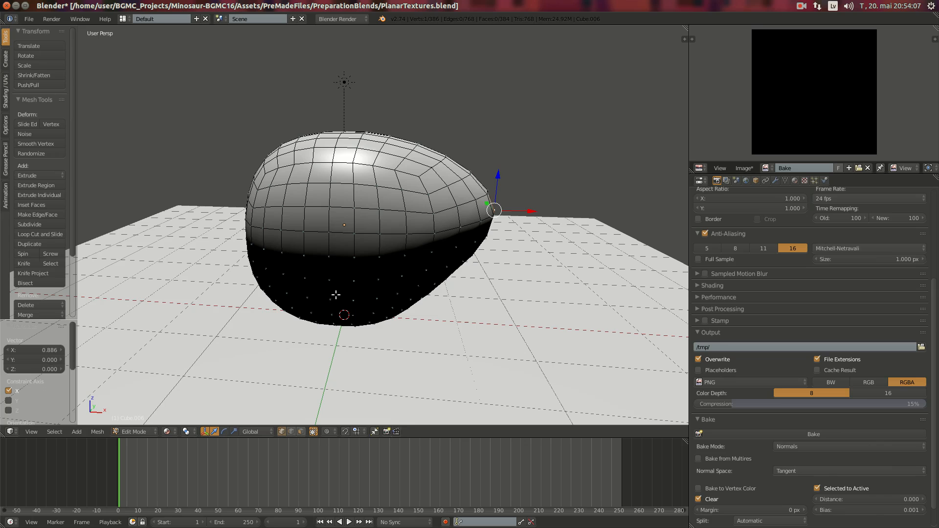
Pull the selected vertex about 0.65 units along negative Y with proportional editing, and switch proportional editing off
key("o")
middle_click_drag(327, 174, 411, 197)
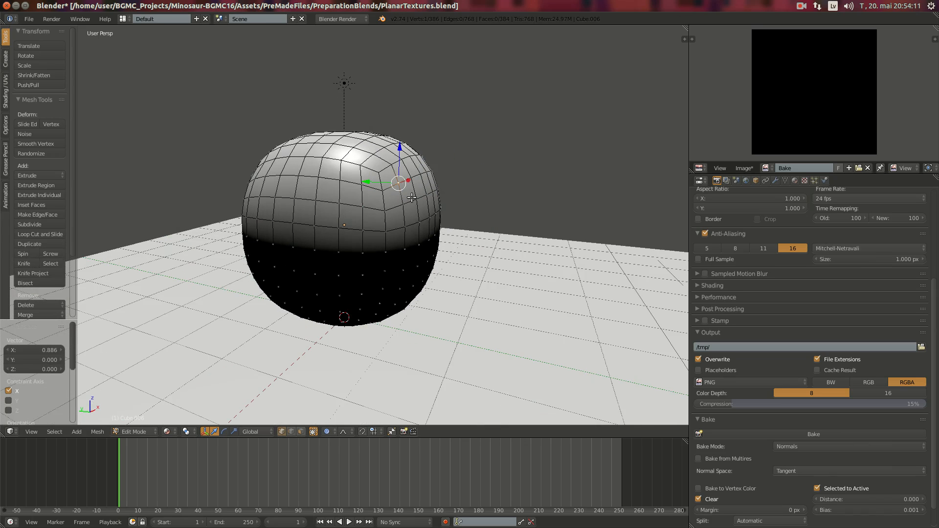
left_click_drag(369, 181, 418, 188)
middle_click_drag(417, 188, 244, 235)
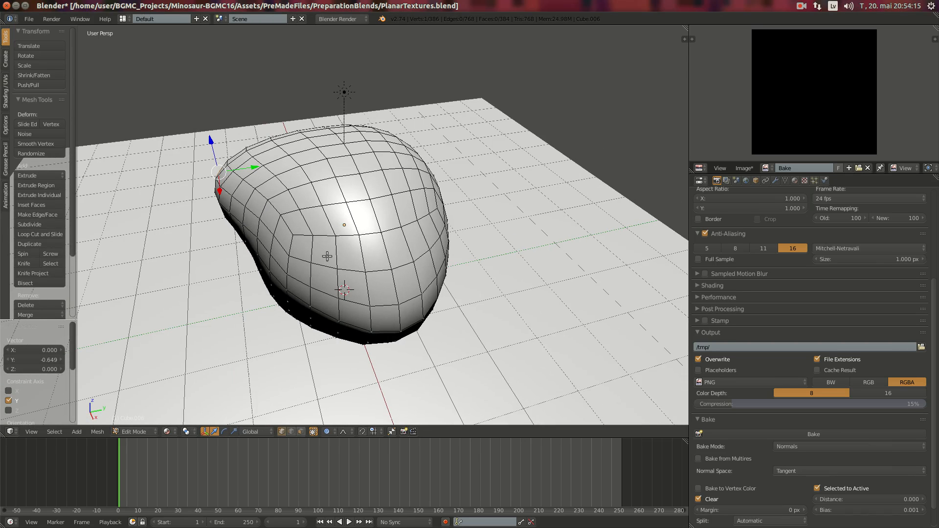
key("o")
Switch the rounded mesh to Sculpt Mode and make a first stroke over its pulled side with the Smooth brush
left_click(143, 432)
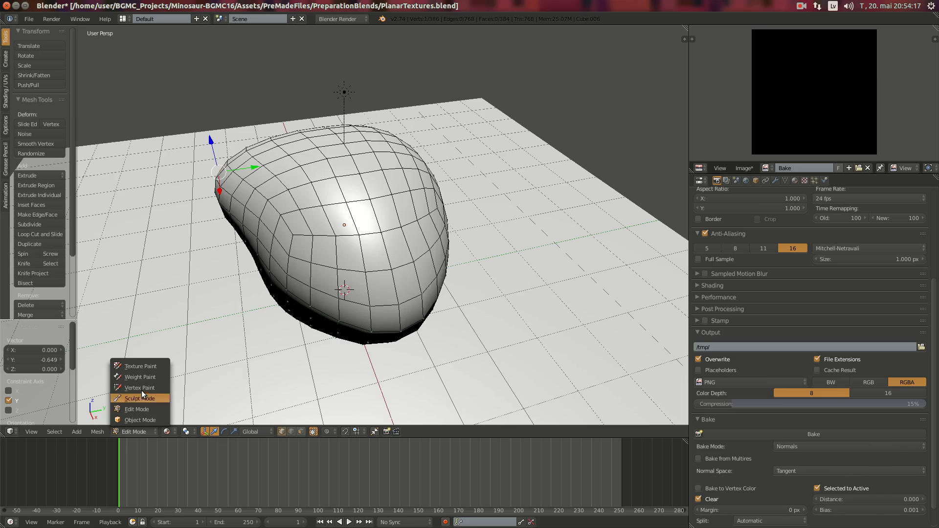
left_click(140, 398)
middle_click_drag(251, 218, 337, 193)
mouse_move(245, 157)
left_mouse_down()
mouse_move(344, 189)
mouse_move(289, 229)
left_mouse_up()
mouse_move(289, 230)
middle_mouse_down()
mouse_move(483, 257)
mouse_move(330, 232)
mouse_move(293, 210)
middle_mouse_up()
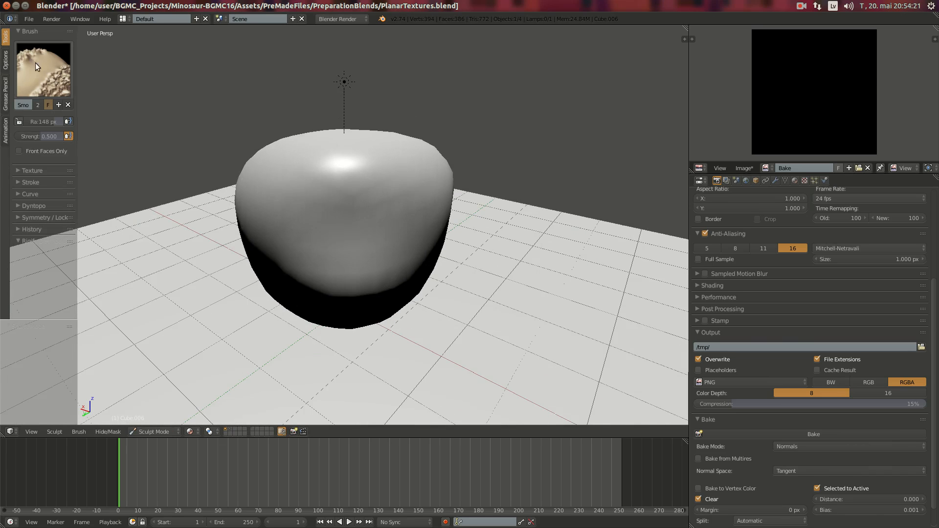
Pull and push several areas around the mesh with the Grab brush to make its shape irregular
left_click(35, 62)
left_click(271, 124)
mouse_move(408, 175)
left_mouse_down()
mouse_move(453, 183)
mouse_move(303, 208)
mouse_move(415, 272)
mouse_move(358, 241)
mouse_move(391, 243)
left_mouse_up()
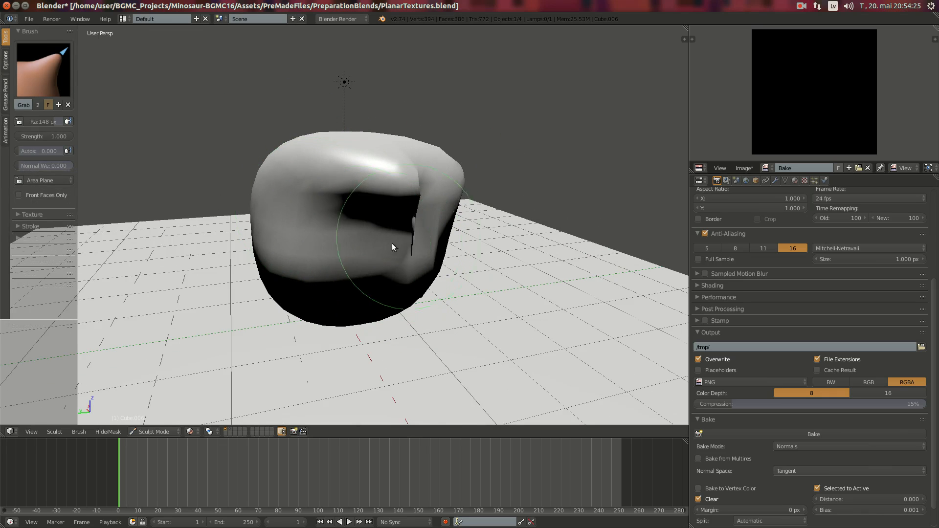
mouse_move(391, 243)
middle_mouse_down()
mouse_move(229, 257)
mouse_move(443, 230)
mouse_move(324, 247)
middle_mouse_up()
mouse_move(324, 246)
left_mouse_down()
mouse_move(335, 267)
mouse_move(433, 206)
left_mouse_up()
middle_click_drag(433, 205, 365, 192)
left_click_drag(365, 192, 321, 238)
mouse_move(322, 238)
middle_mouse_down()
mouse_move(263, 279)
mouse_move(340, 259)
middle_mouse_up()
left_click_drag(340, 259, 410, 180)
middle_click_drag(447, 259, 371, 215)
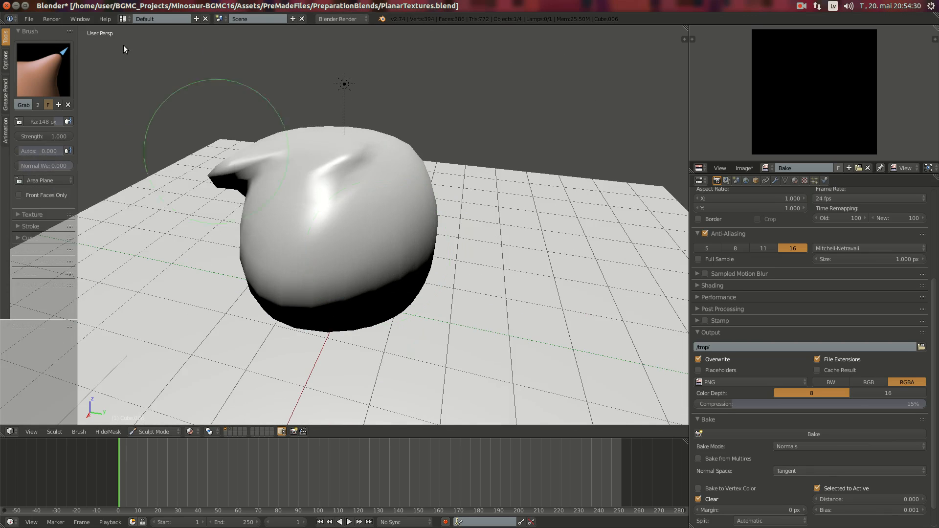
Add bulges to the mesh with the Blob brush and a raised stroke with the SculptDraw brush
left_click(47, 56)
left_click(28, 130)
mouse_move(361, 225)
left_mouse_down()
mouse_move(350, 204)
mouse_move(332, 228)
left_mouse_up()
mouse_move(234, 226)
left_mouse_down()
mouse_move(412, 220)
mouse_move(379, 279)
left_mouse_up()
mouse_move(379, 279)
middle_mouse_down()
mouse_move(454, 251)
mouse_move(375, 218)
middle_mouse_up()
left_click(48, 69)
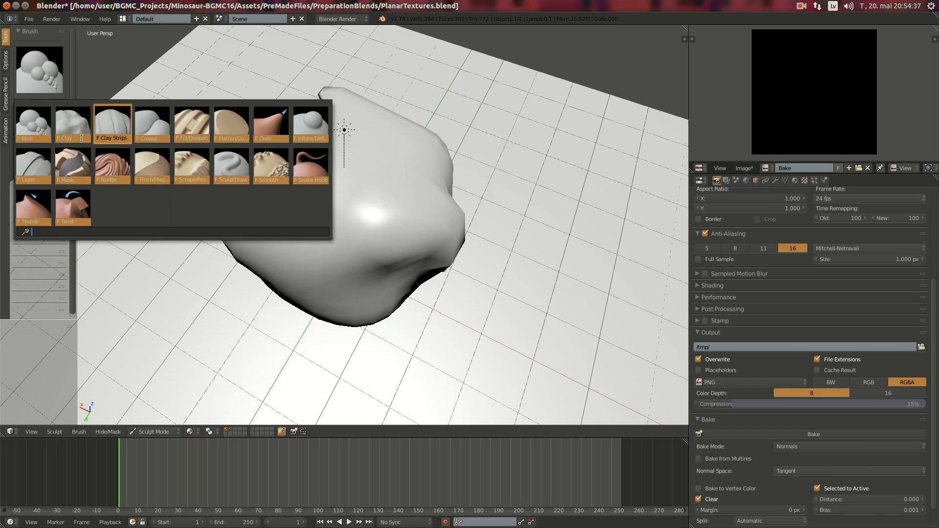
left_click(231, 164)
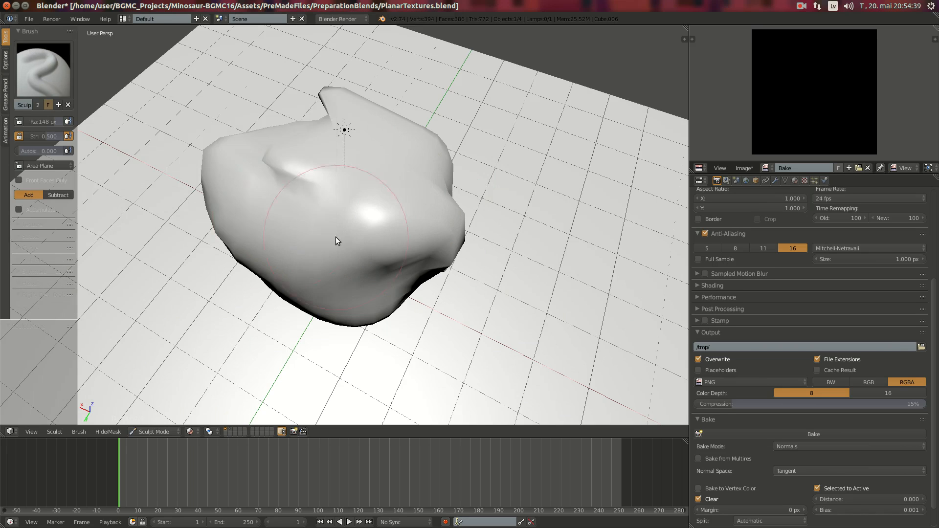
mouse_move(335, 240)
left_mouse_down()
mouse_move(363, 247)
mouse_move(343, 205)
left_mouse_up()
Smooth the spikes and lumps all around the mesh with the Smooth brush into a stone-like shape
left_click(40, 73)
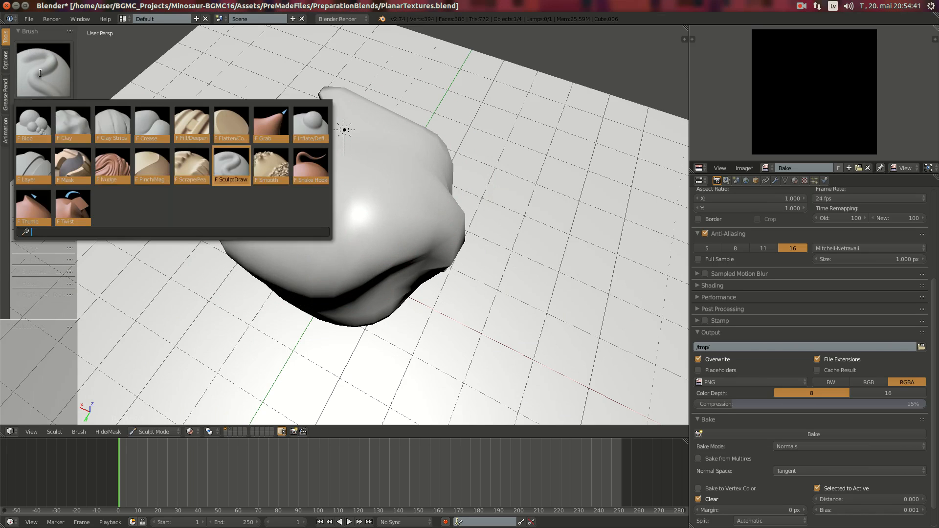
left_click(271, 166)
mouse_move(339, 220)
middle_mouse_down()
mouse_move(376, 219)
mouse_move(330, 224)
middle_mouse_up()
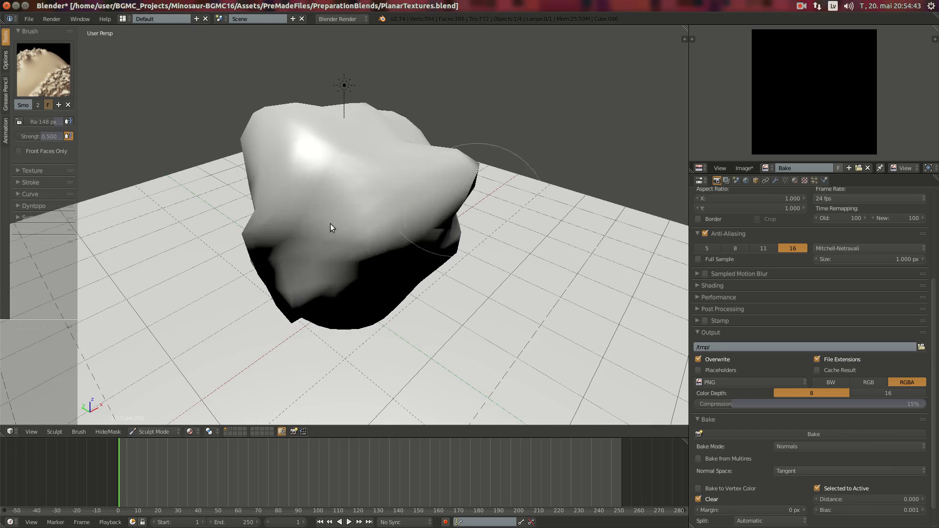
mouse_move(330, 224)
left_mouse_down()
mouse_move(301, 212)
mouse_move(457, 283)
mouse_move(430, 220)
left_mouse_up()
middle_click_drag(401, 220, 268, 217)
mouse_move(269, 217)
left_mouse_down()
mouse_move(466, 186)
mouse_move(317, 210)
mouse_move(448, 178)
left_mouse_up()
mouse_move(449, 178)
middle_mouse_down()
mouse_move(485, 204)
mouse_move(332, 197)
middle_mouse_up()
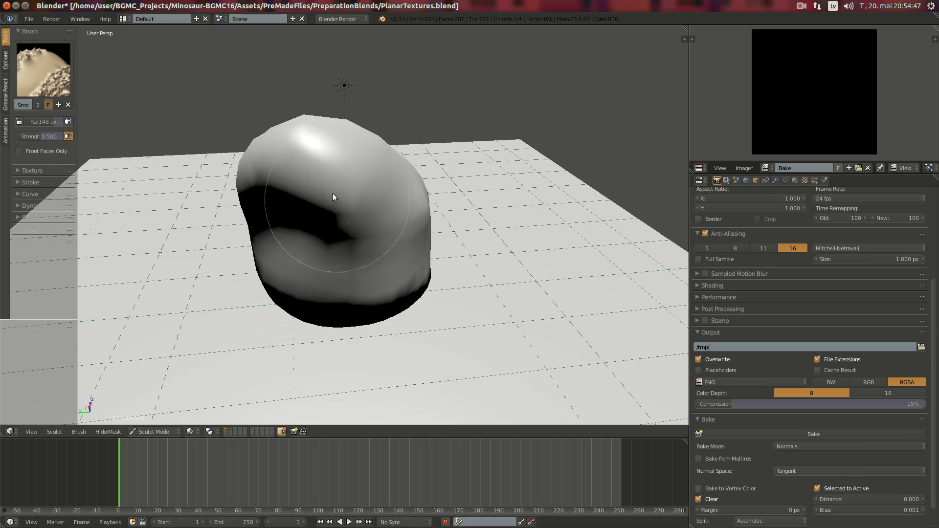
left_click_drag(333, 197, 336, 152)
middle_click_drag(336, 152, 339, 227)
mouse_move(338, 228)
left_mouse_down()
mouse_move(294, 198)
mouse_move(280, 201)
mouse_move(335, 230)
left_mouse_up()
mouse_move(335, 230)
middle_mouse_down()
mouse_move(384, 174)
mouse_move(582, 198)
mouse_move(613, 212)
middle_mouse_up()
mouse_move(343, 195)
left_mouse_down()
mouse_move(379, 181)
mouse_move(296, 182)
mouse_move(378, 198)
left_mouse_up()
Return to Object Mode and add a new material to the sculpted mesh
left_click(151, 434)
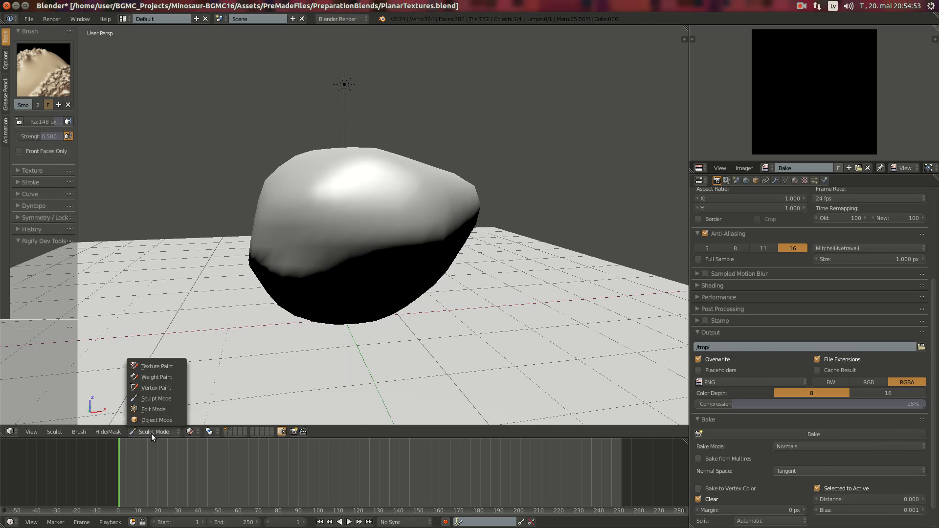
left_click(156, 419)
left_click(794, 181)
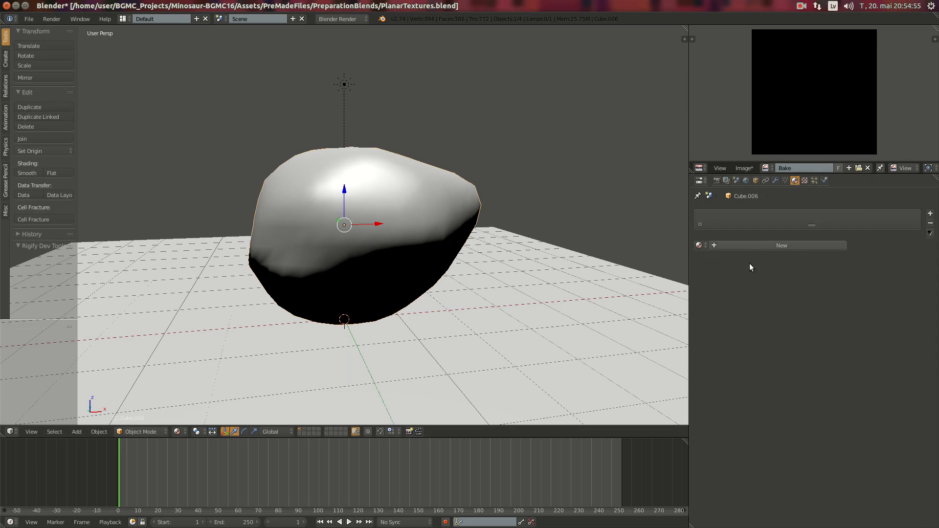
left_click(756, 245)
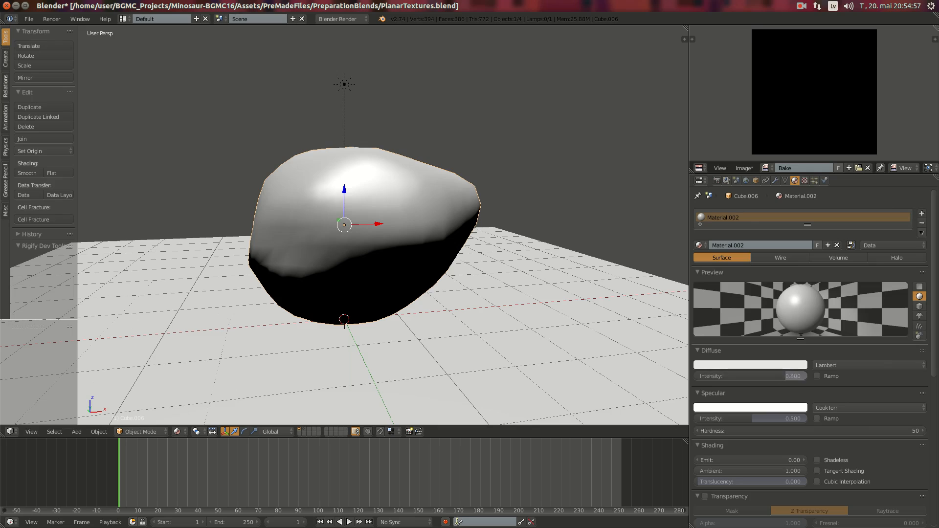
Set the new material's diffuse intensity to 1.0 and specular intensity to 0.05
type("1")
key("Return")
left_click(765, 419)
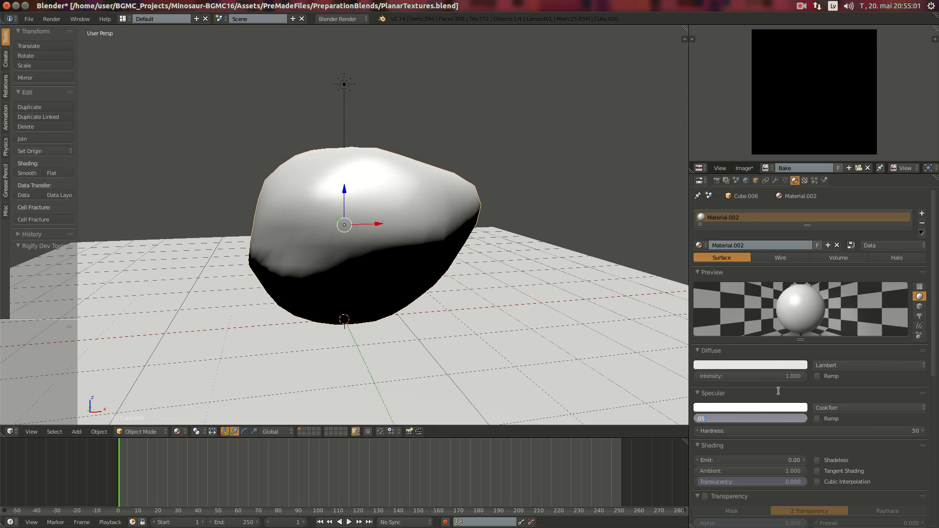
key("Return")
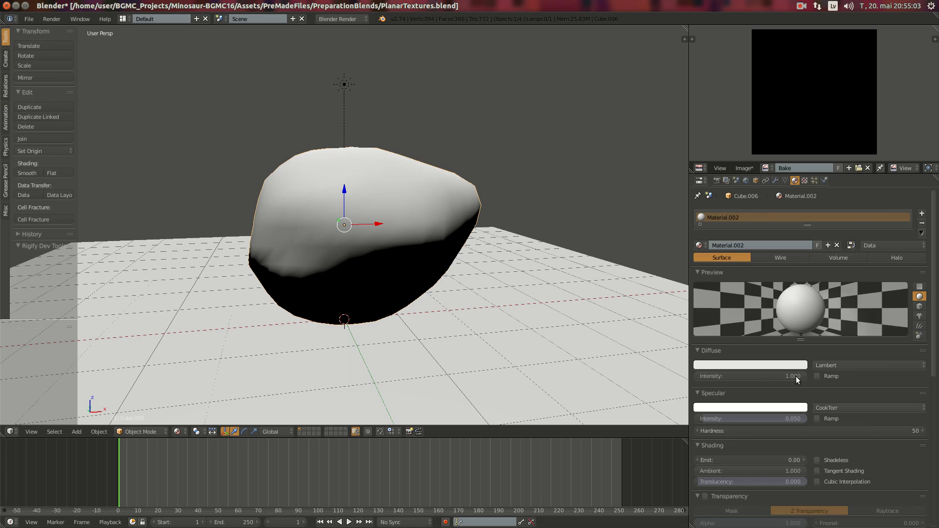
Enable Mirror on the material with Fresnel 5.0 and reflectivity 1.0
scroll(802, 425, "down", 10)
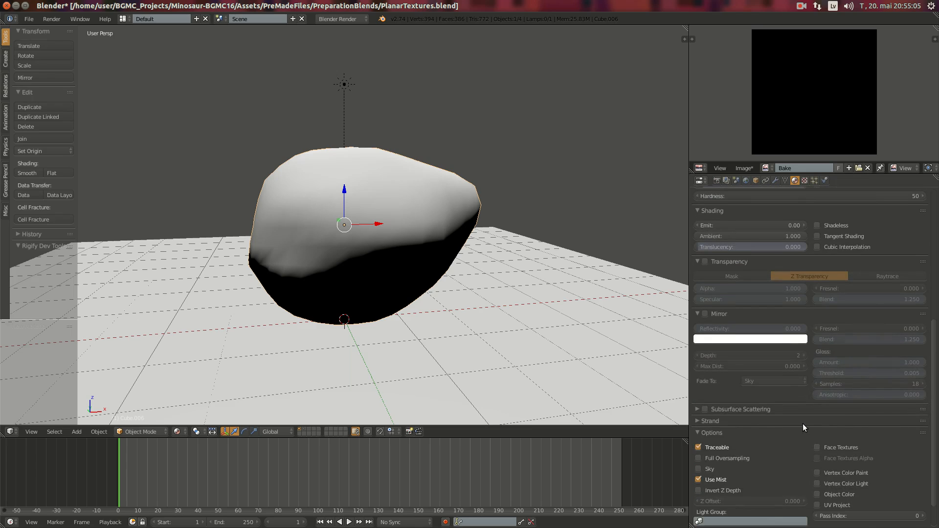
left_click(705, 314)
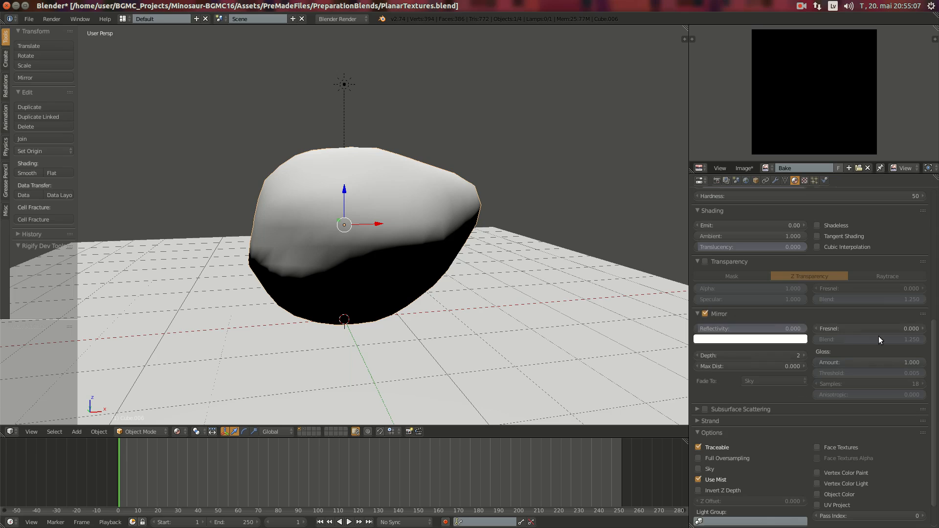
mouse_move(864, 329)
left_mouse_down()
mouse_move(909, 329)
mouse_move(864, 327)
left_mouse_up()
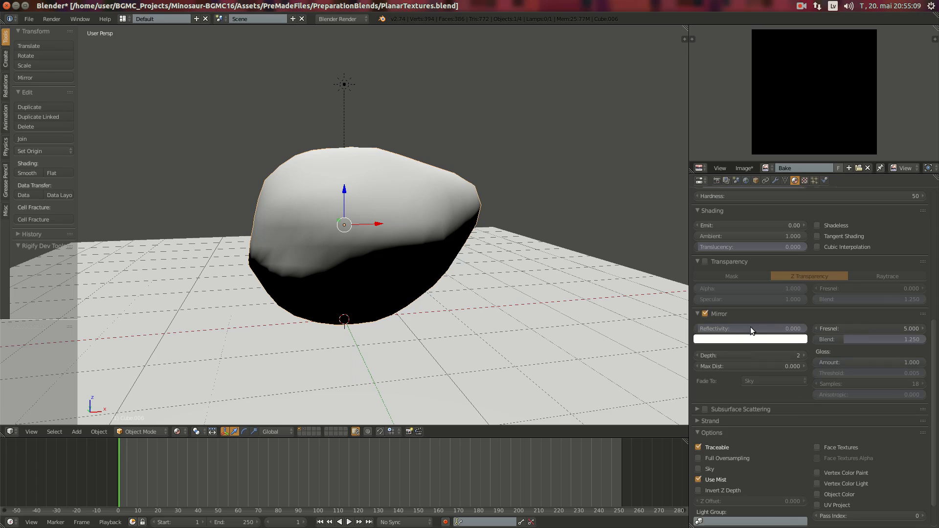
left_click_drag(750, 329, 808, 328)
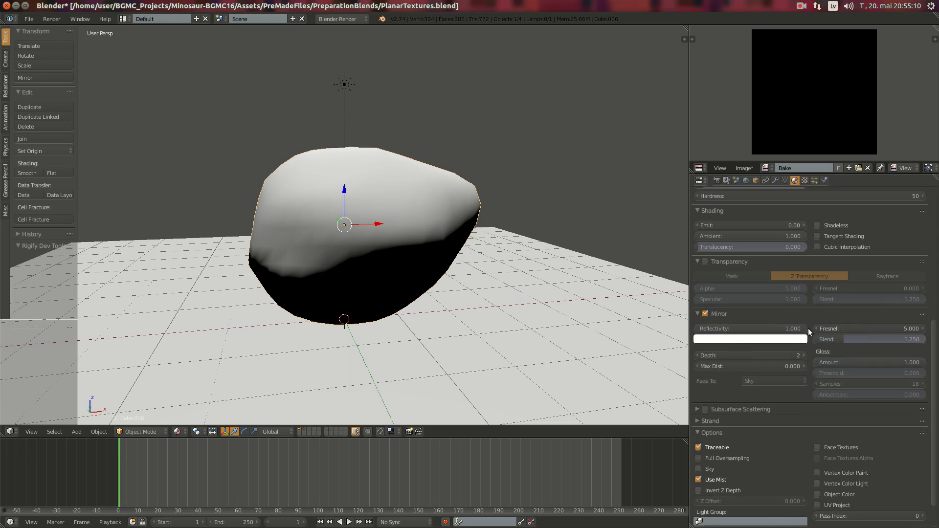
Set the viewport shading to Rendered and check the sculpted mesh from a slightly different angle
left_click(177, 431)
left_click(206, 360)
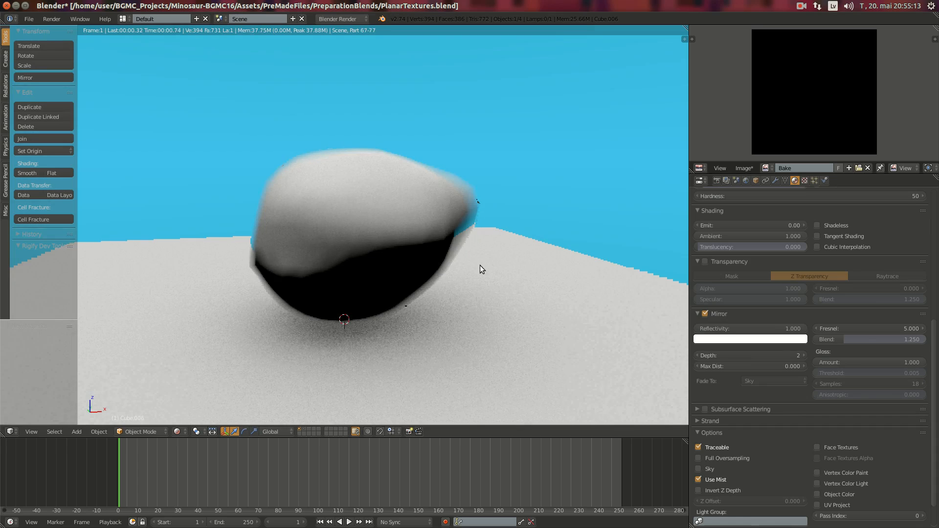
middle_click_drag(480, 265, 462, 259)
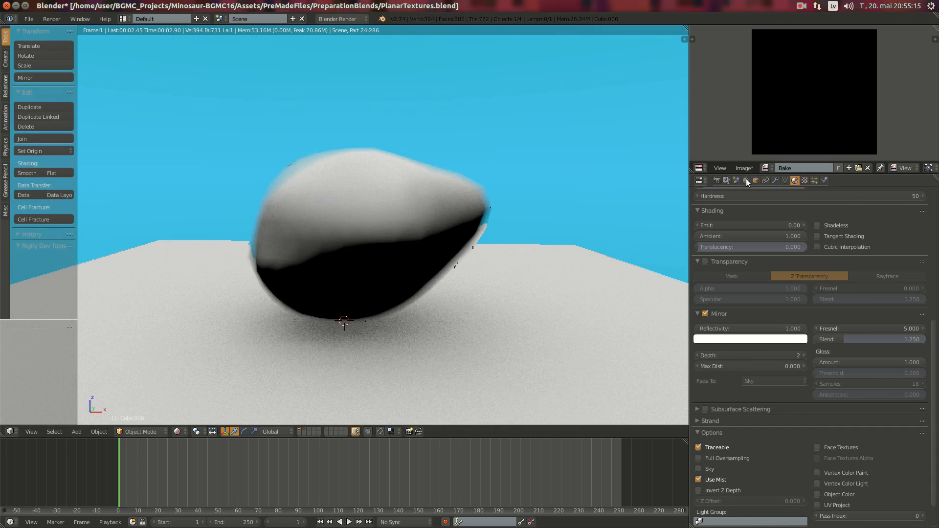
Enable Blend Sky in the world settings, keep Real Sky on, and check the rendered view
left_click(745, 180)
left_click(778, 318)
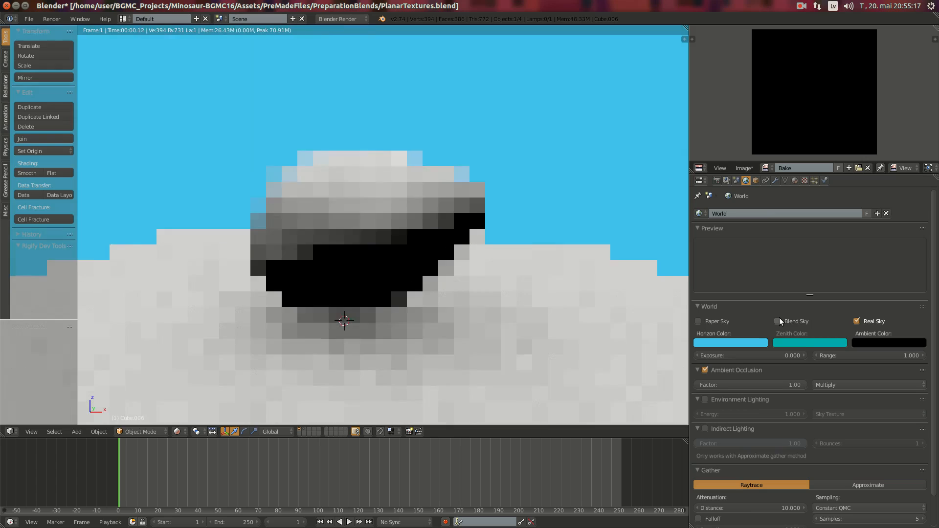
left_click(778, 318)
left_click(858, 320)
left_click(858, 321)
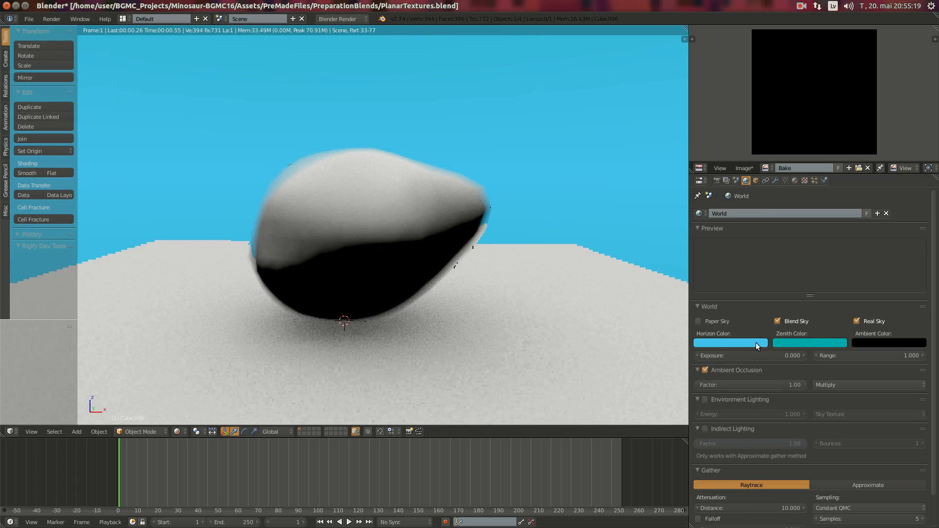
mouse_move(423, 255)
middle_mouse_down()
mouse_move(449, 260)
mouse_move(428, 269)
middle_mouse_up()
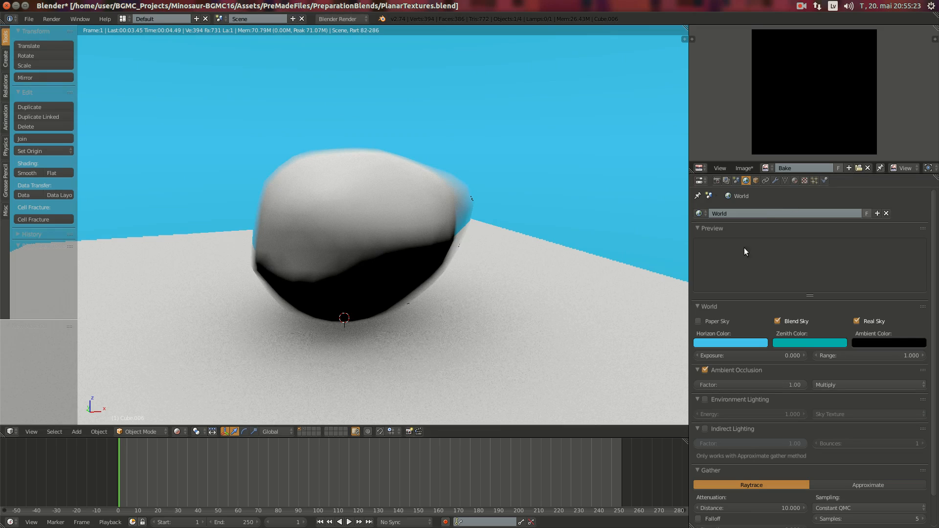
Toggle ambient occlusion off and on, and enable Environment Lighting with its color set to White
left_click(705, 368)
left_click(706, 368)
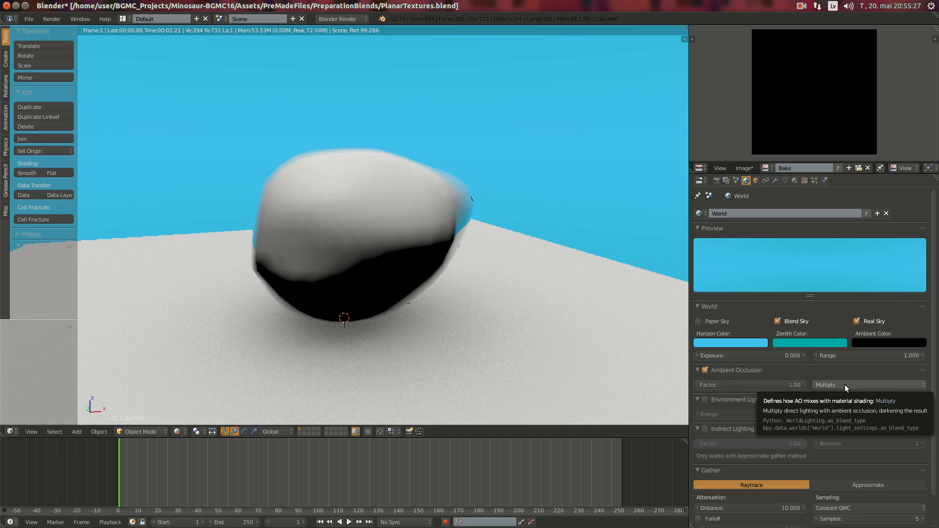
left_click(705, 398)
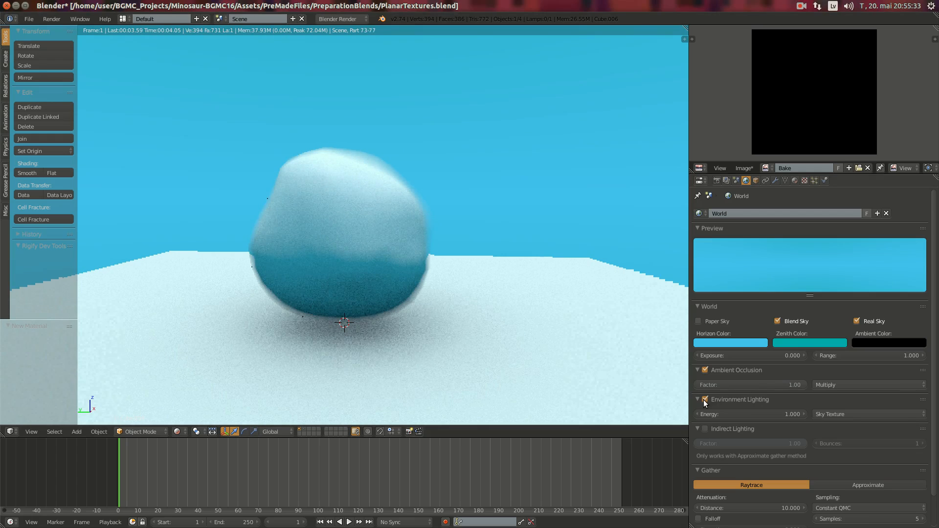
left_click(834, 414)
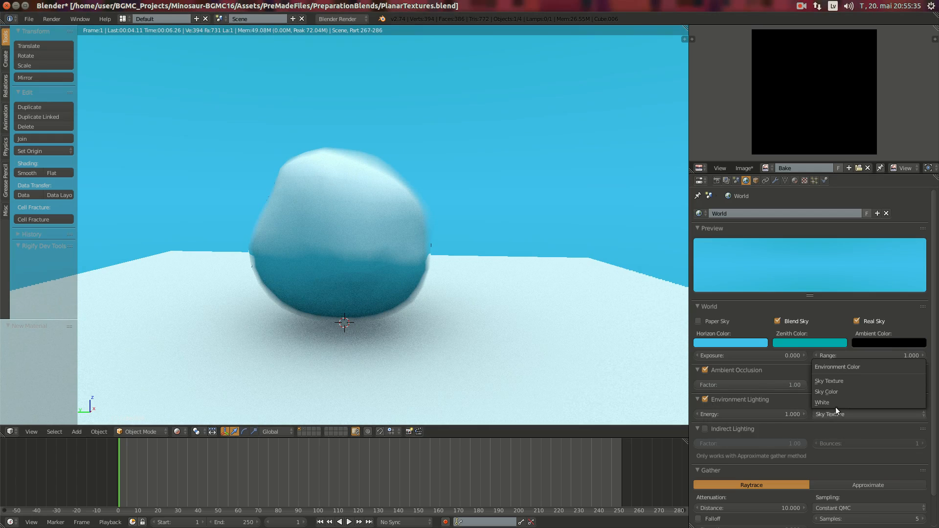
left_click(830, 402)
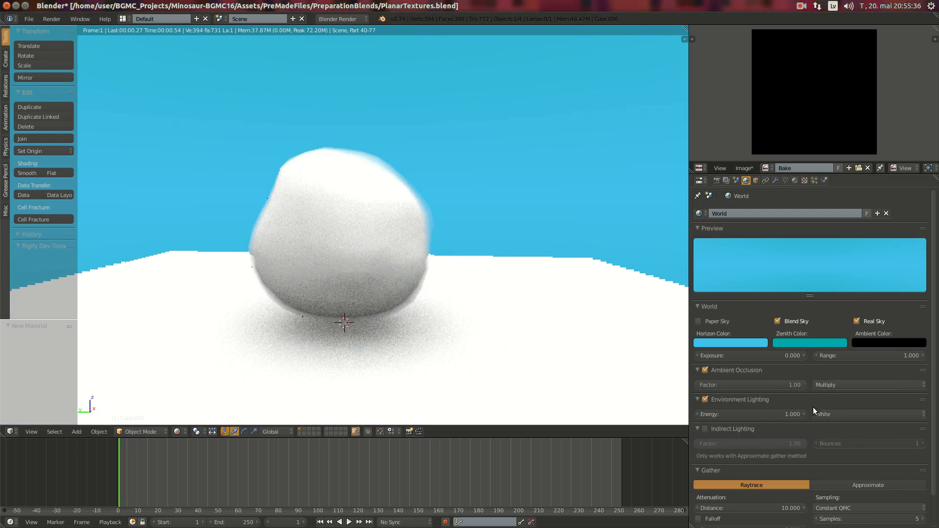
Set the environment lighting energy to 0.5 and check the render from another side
left_click(781, 411)
type(".")
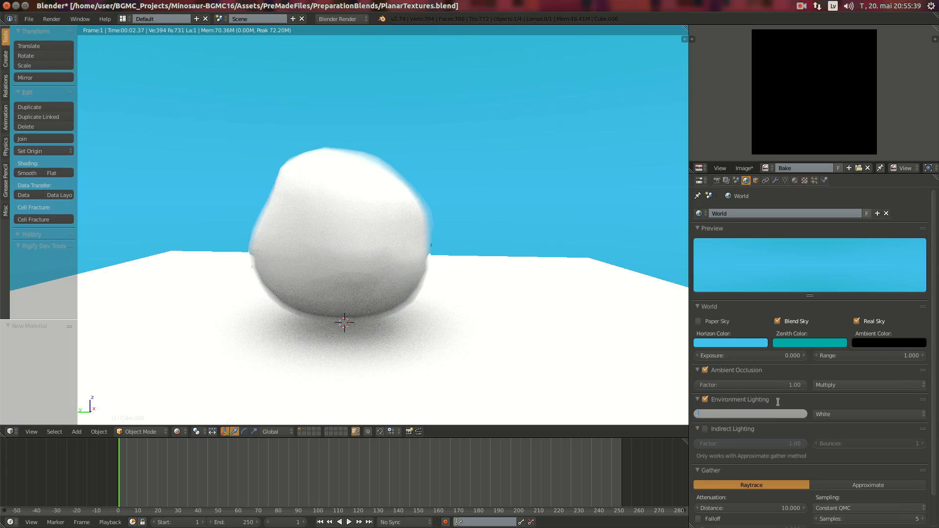
type("5")
key("Return")
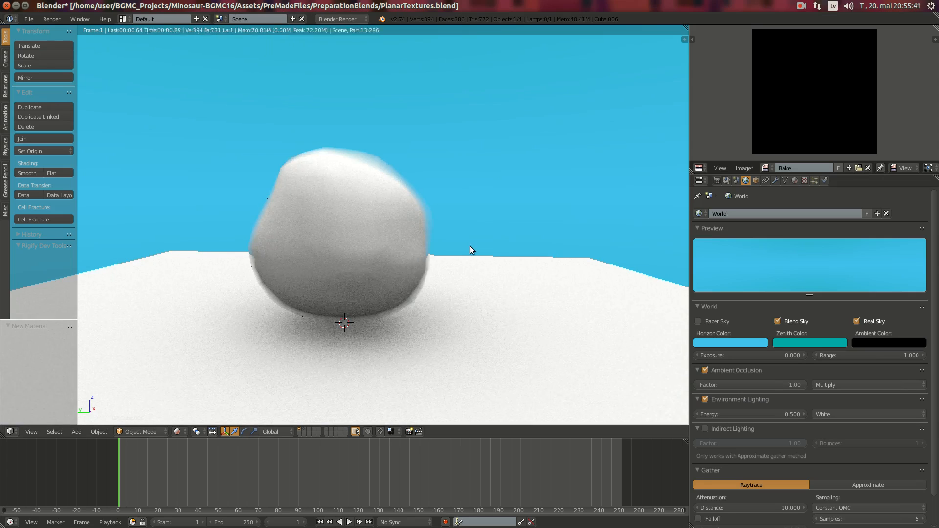
middle_click_drag(470, 246, 584, 312)
Set the environment lighting energy to 0.2 and inspect the mesh from another angle
left_click(776, 413)
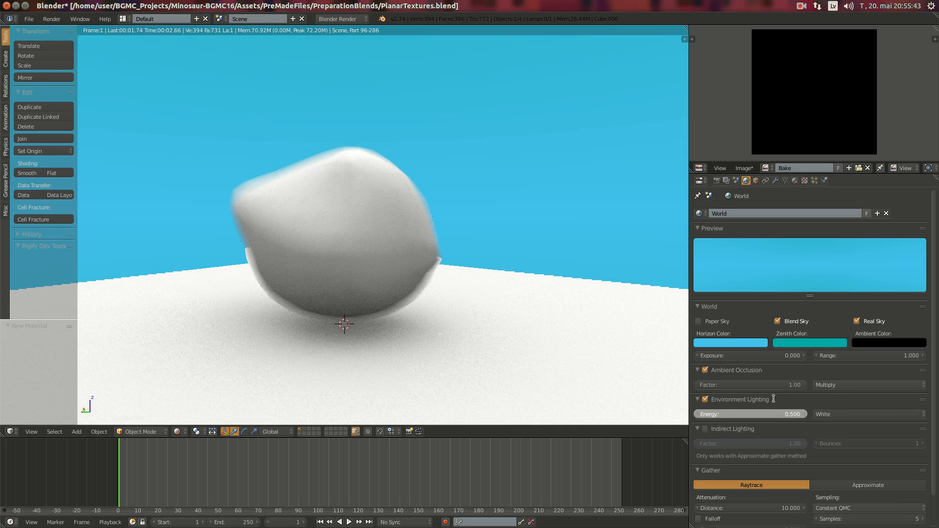
key("BackSpace")
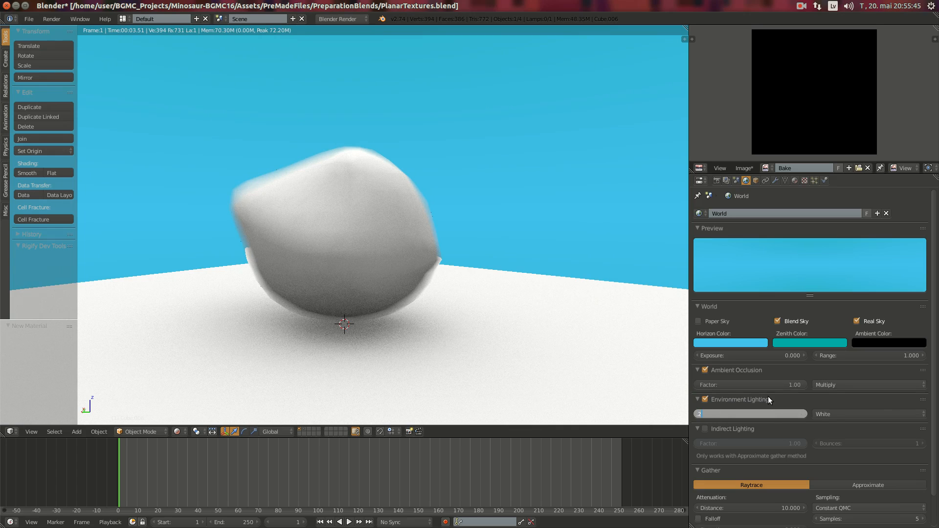
key("Return")
middle_click_drag(605, 210, 510, 220)
Set the Mirror Blend of the stone's material to 3
left_click(794, 181)
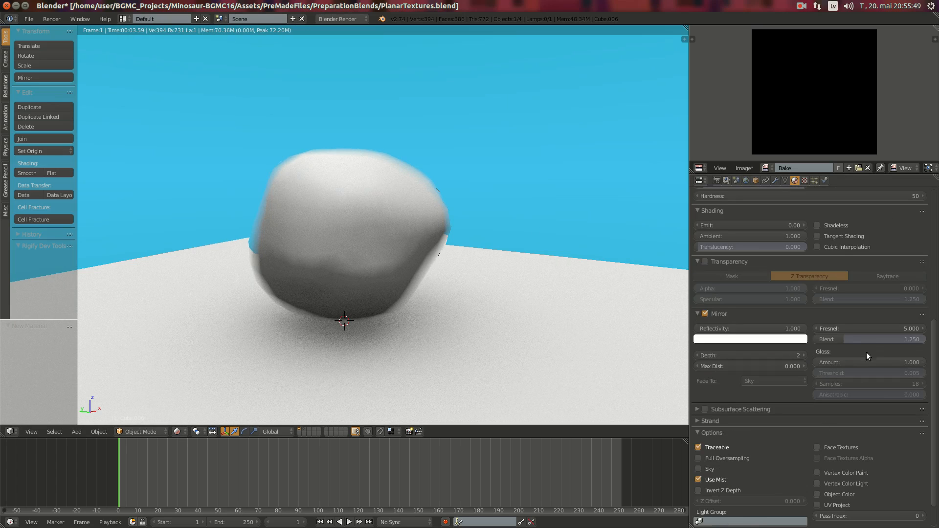
left_click(867, 339)
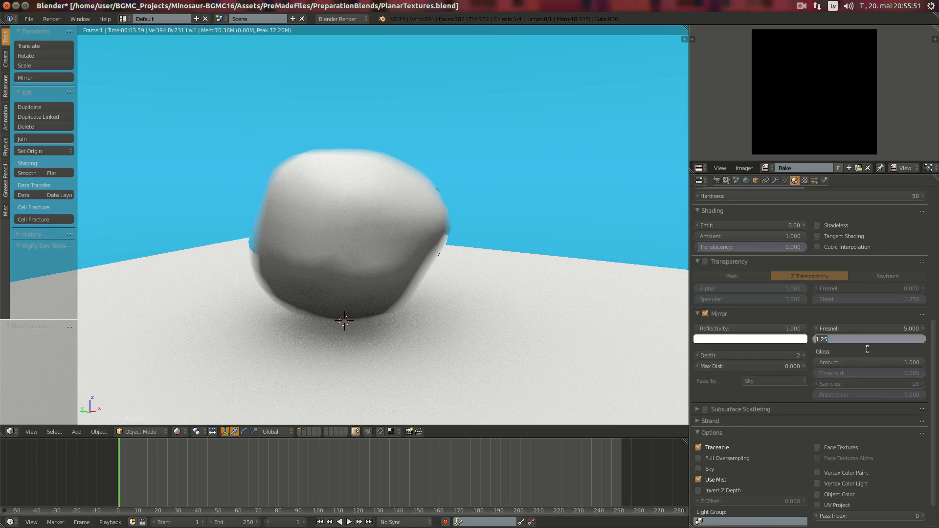
type("3")
key("Return")
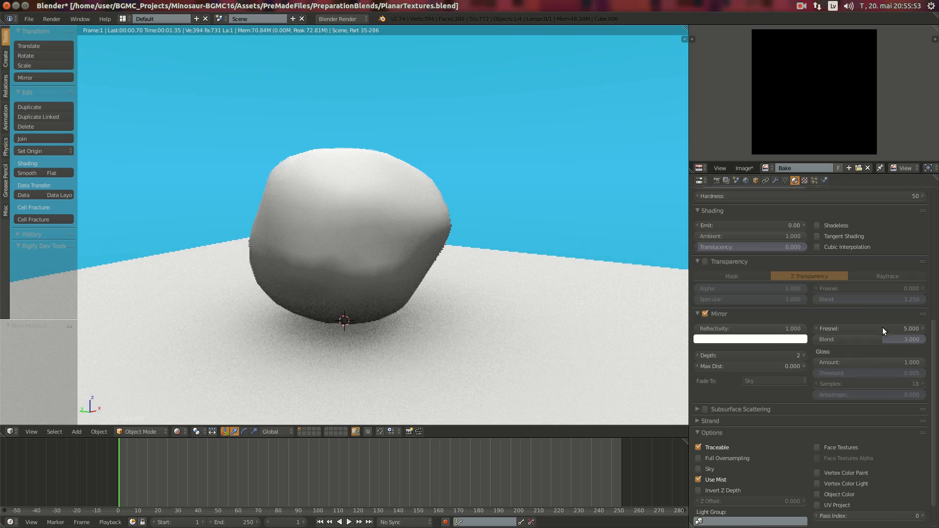
Try a Mirror Fresnel of 1, set it to 2 instead, and check the stone's reflection from another side
left_click(869, 328)
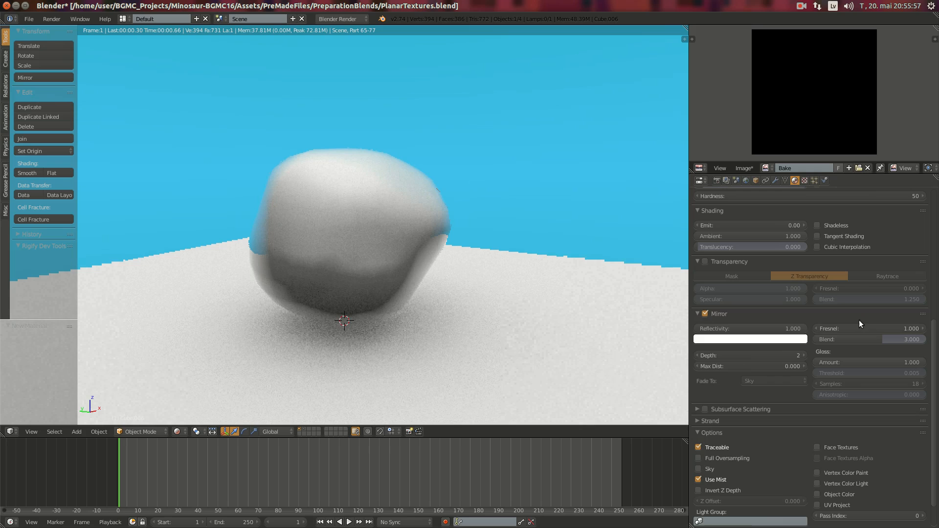
key("Return")
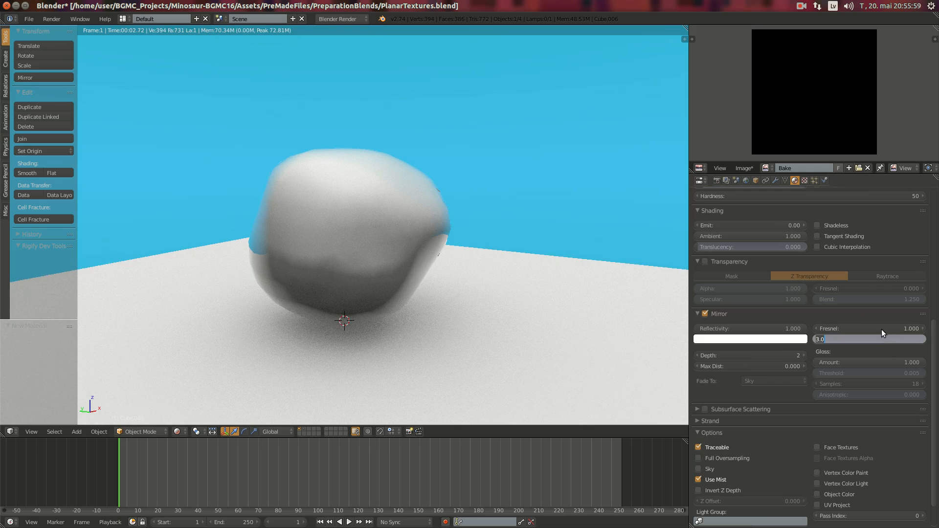
left_click(881, 330)
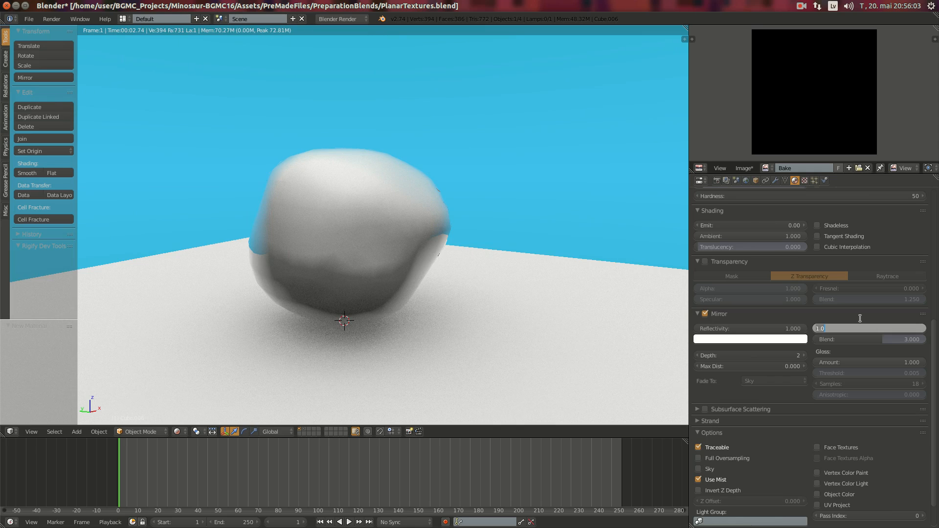
type("2")
key("Return")
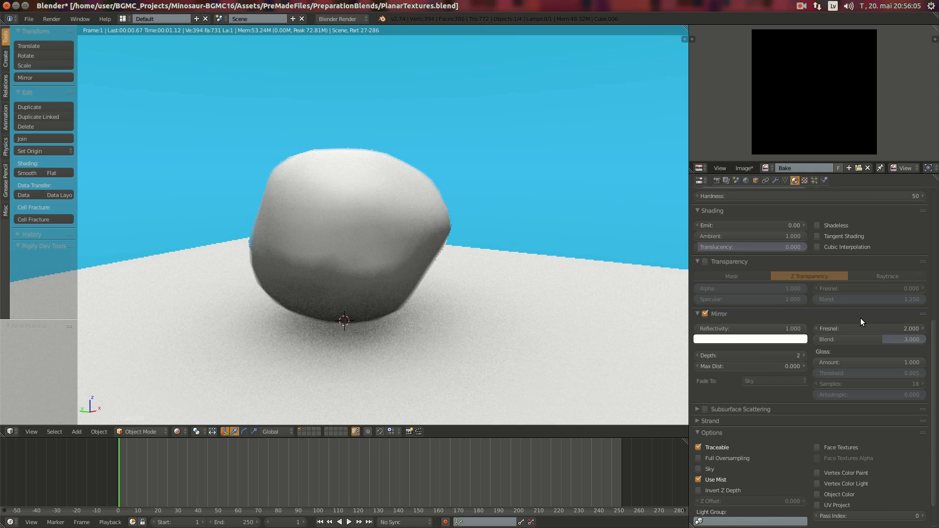
middle_click_drag(383, 236, 410, 248)
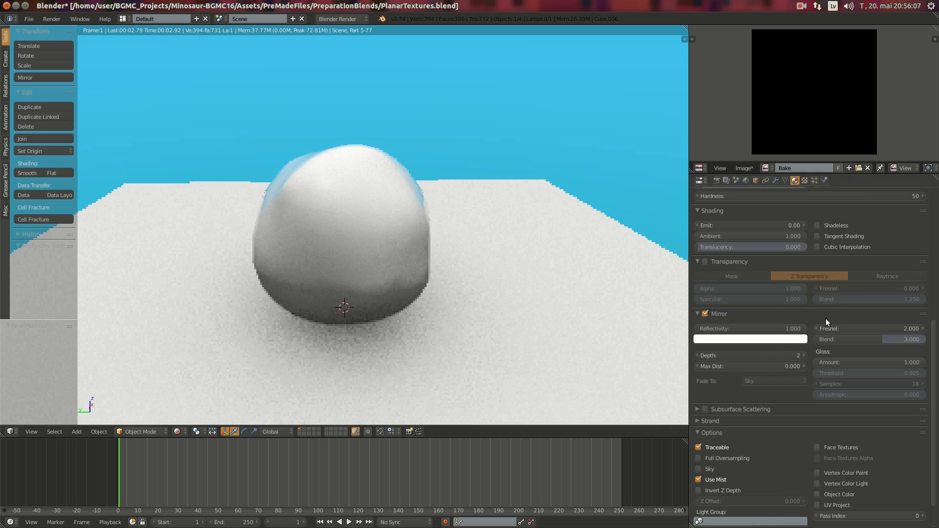
Set the material's mirror Reflectivity to 0.1 and inspect the rendered stone from above
double_click(776, 327)
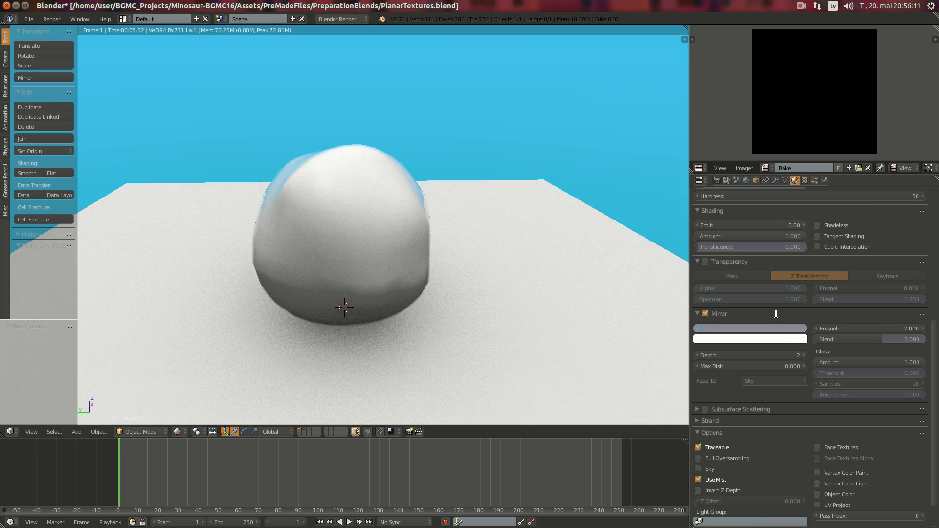
key("Return")
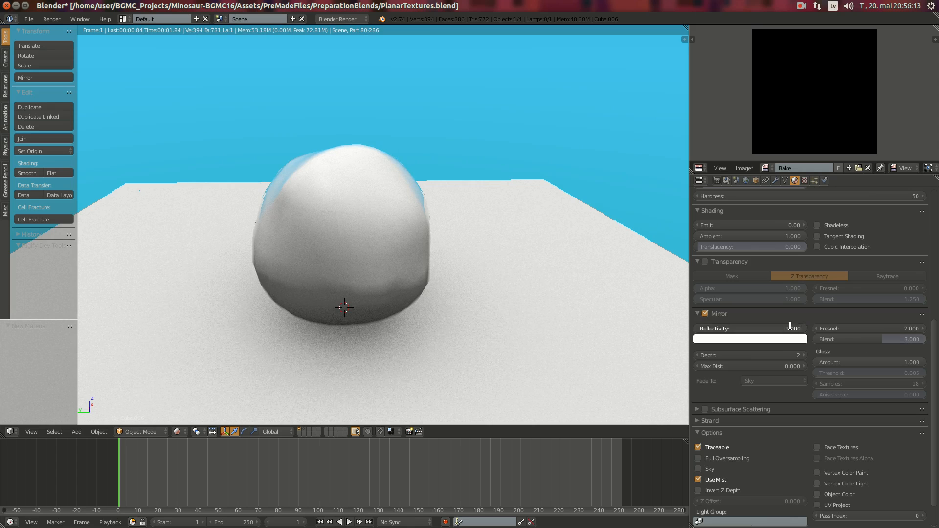
double_click(790, 327)
key("BackSpace")
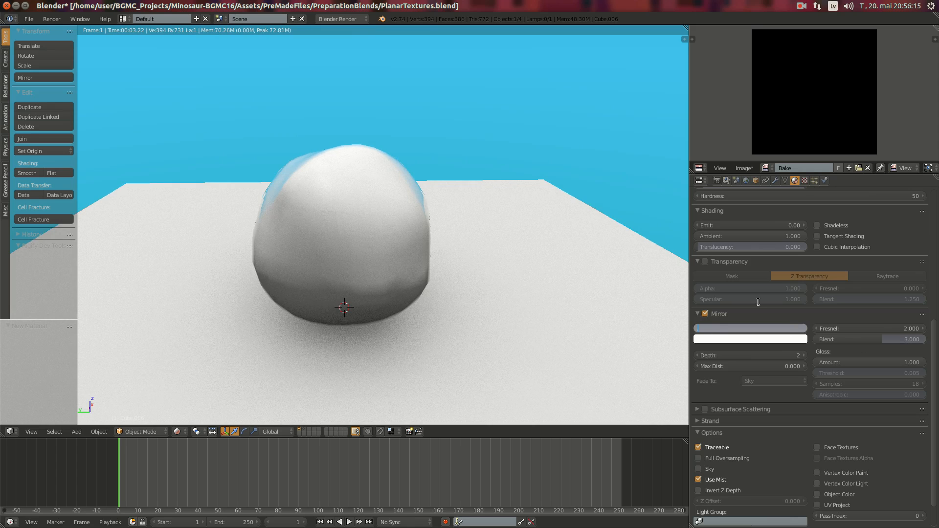
type(".1")
key("Return")
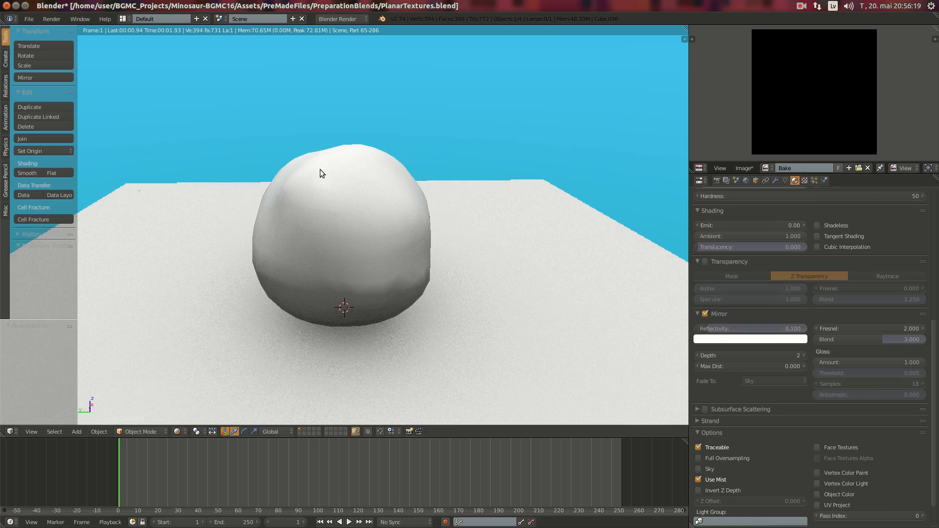
middle_click_drag(320, 170, 301, 360)
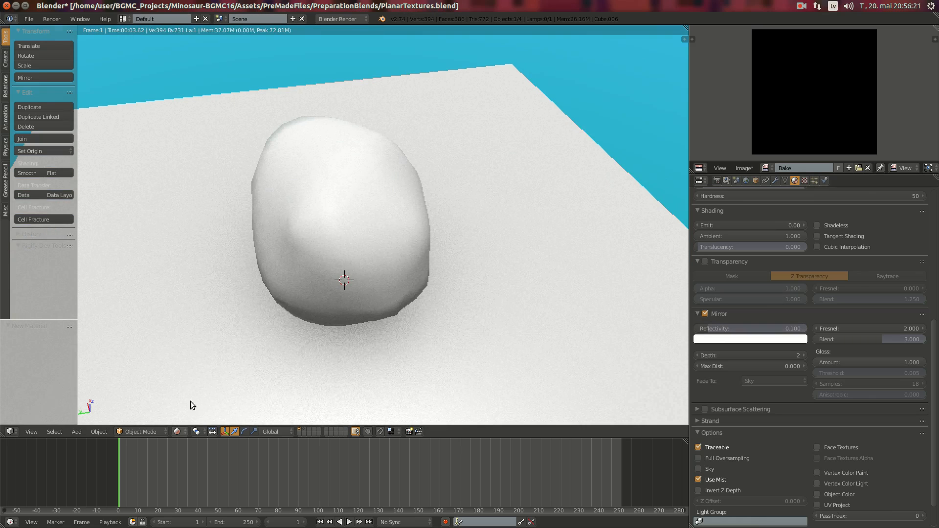
Return the viewport from Rendered to Material shading and open the texture settings
key("z")
left_click(221, 376)
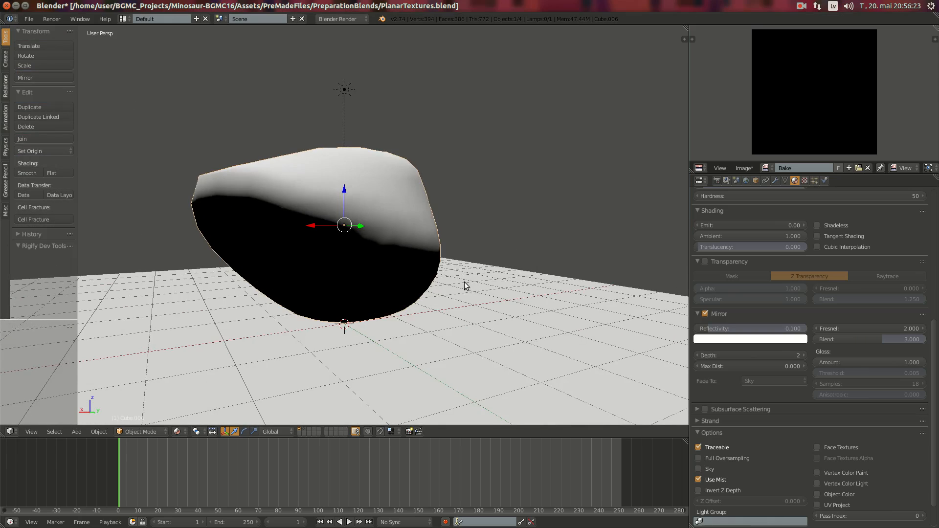
middle_click_drag(464, 285, 488, 230)
left_click(775, 180)
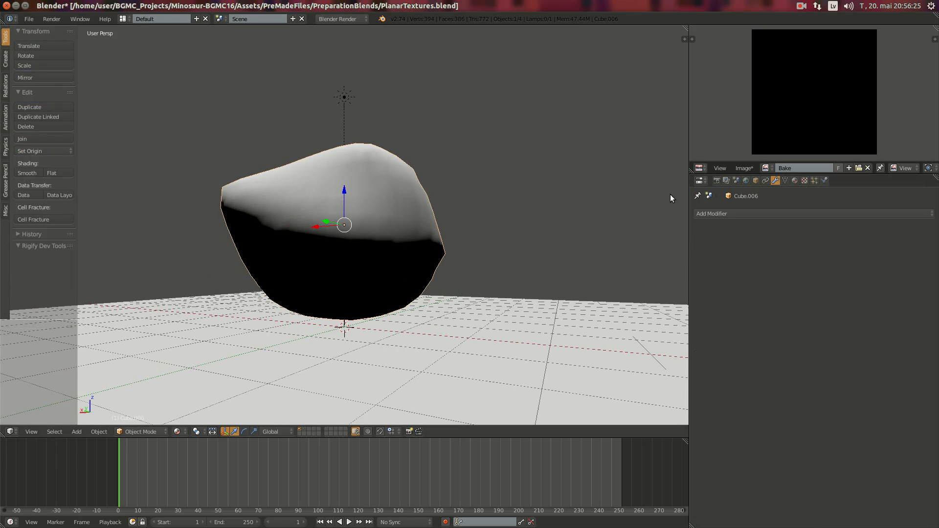
left_click(804, 181)
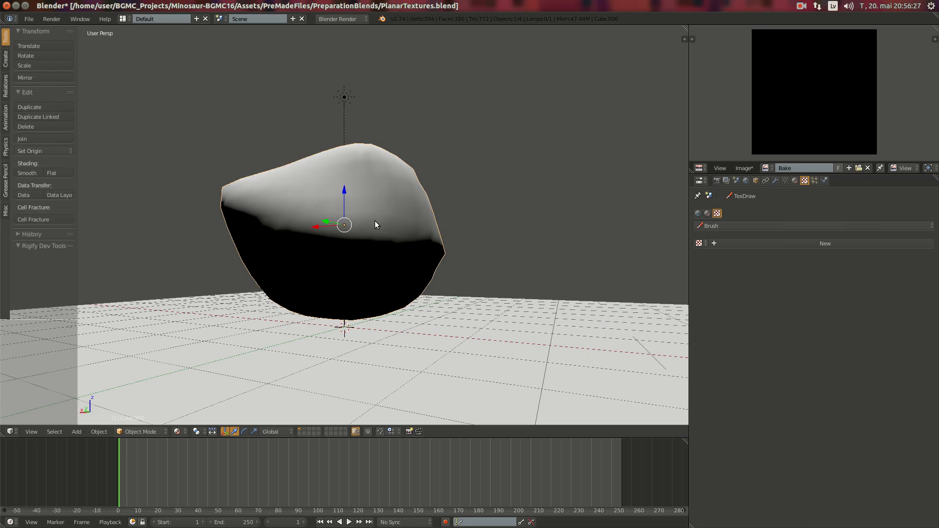
Unwrap all faces of the stone mesh with Cube Projection and return to Object Mode
key("Tab")
key("a")
key("a")
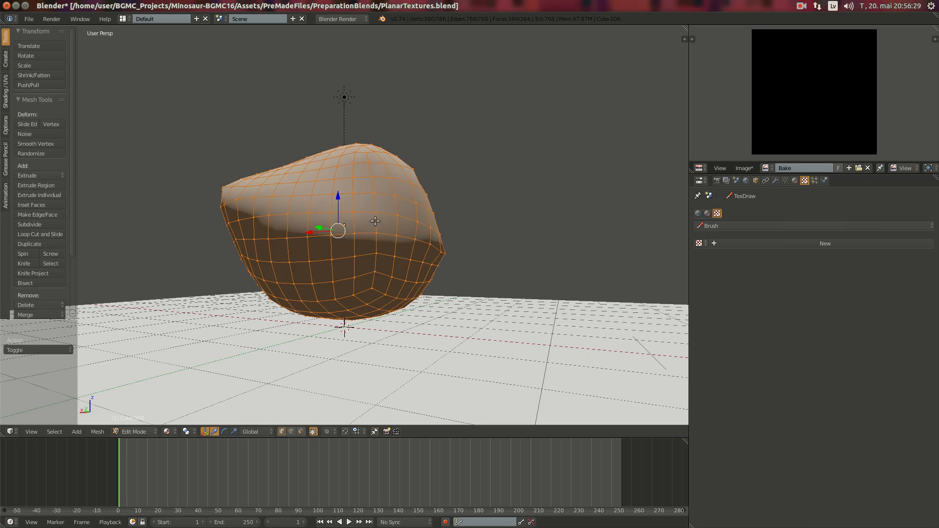
middle_click_drag(357, 218, 479, 236)
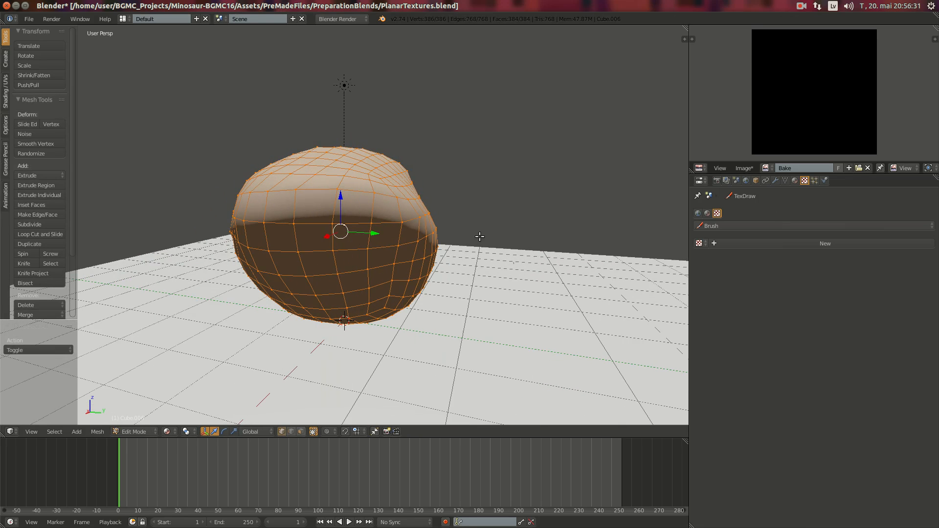
middle_click_drag(439, 234, 444, 233)
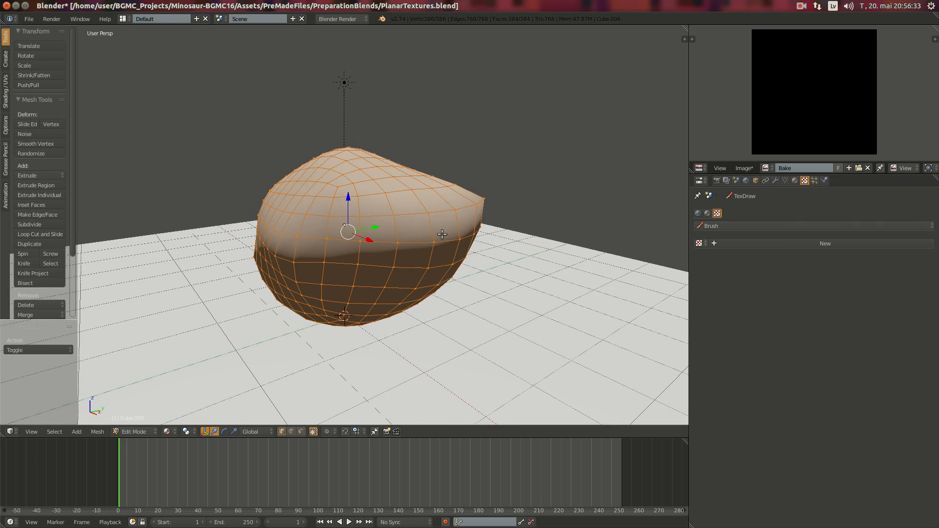
key("u")
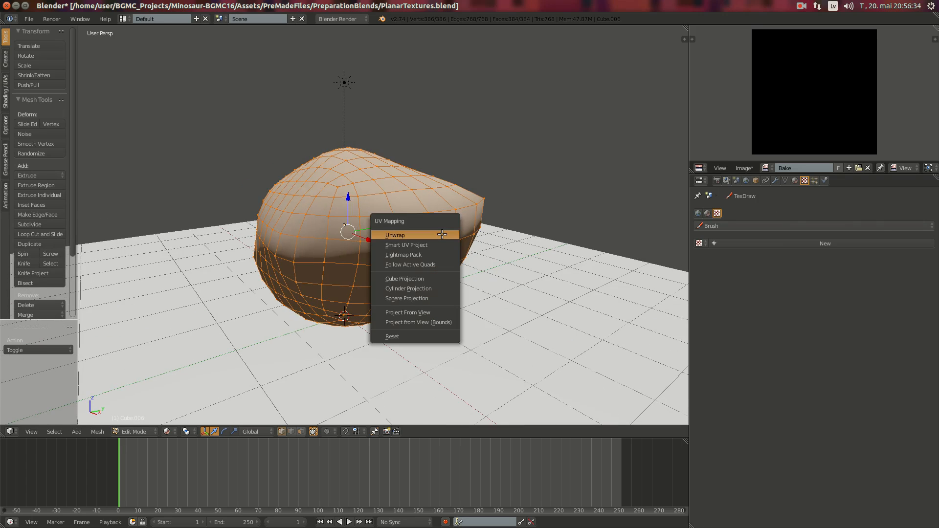
left_click(437, 278)
middle_click_drag(437, 278, 487, 239)
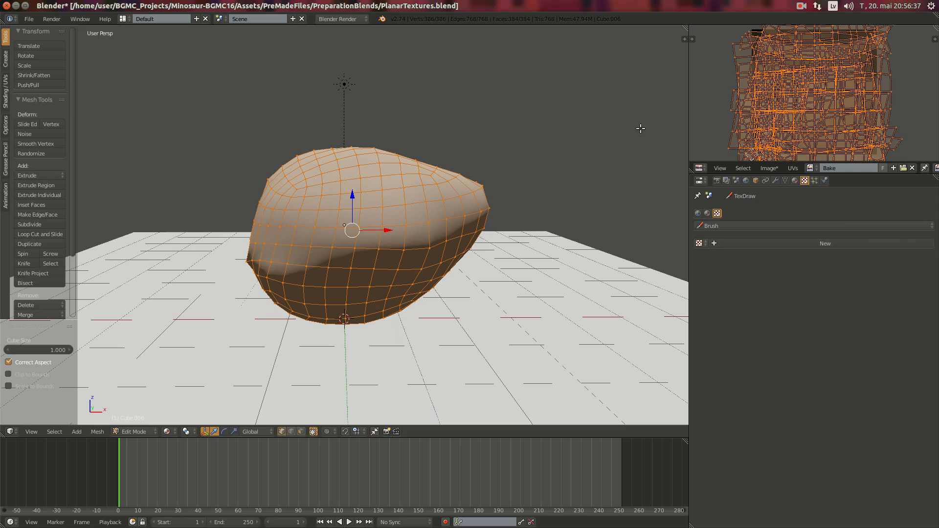
scroll(828, 98, "down", 1)
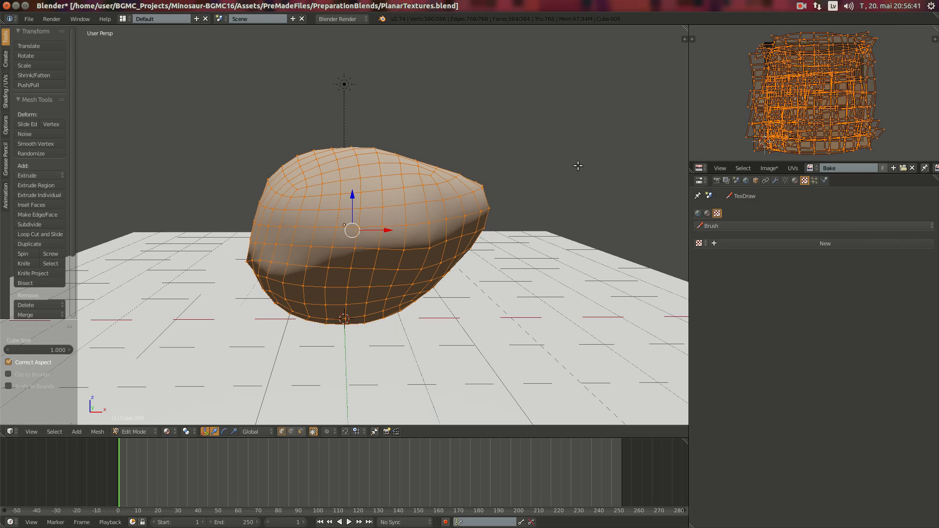
key("Tab")
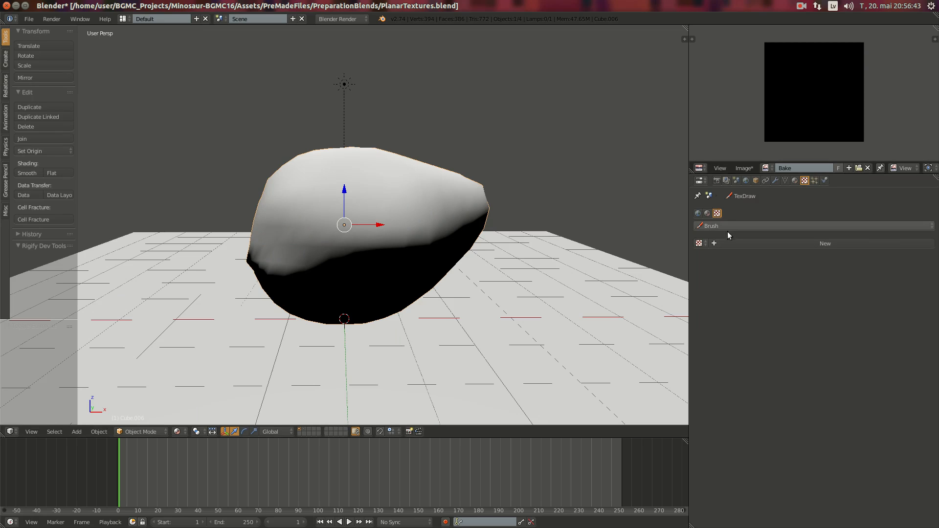
Load Rock_texture_1.jpg from the Textures folder as the image of the stone material's Texture.003
left_click(707, 212)
left_click(752, 289)
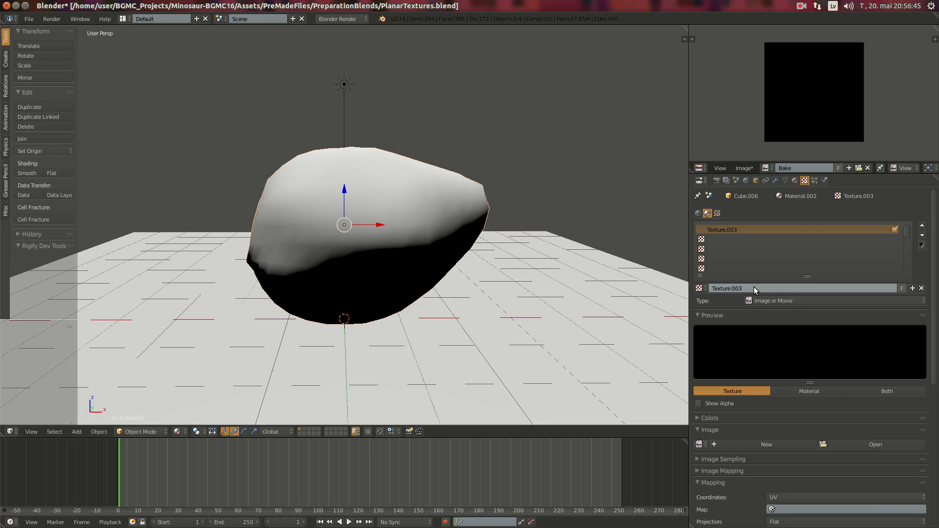
scroll(884, 389, "down", 3)
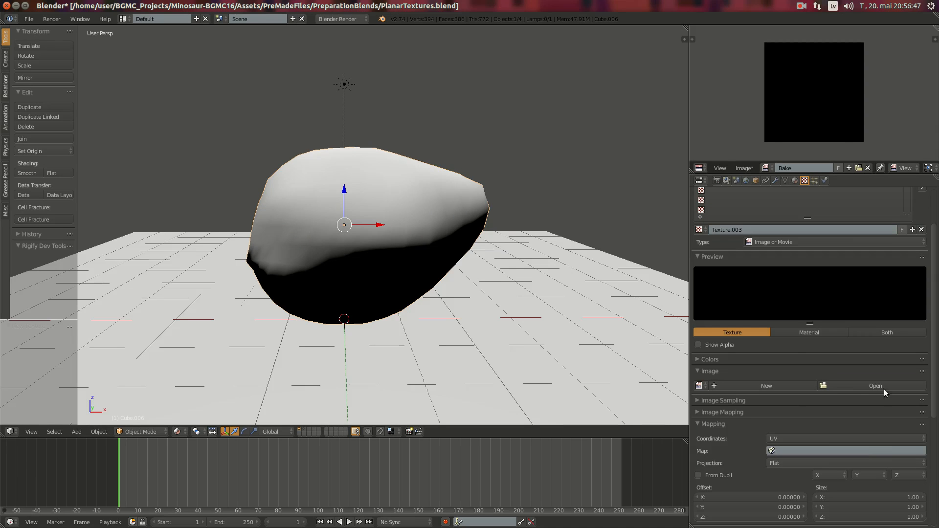
left_click(875, 385)
left_click(31, 172)
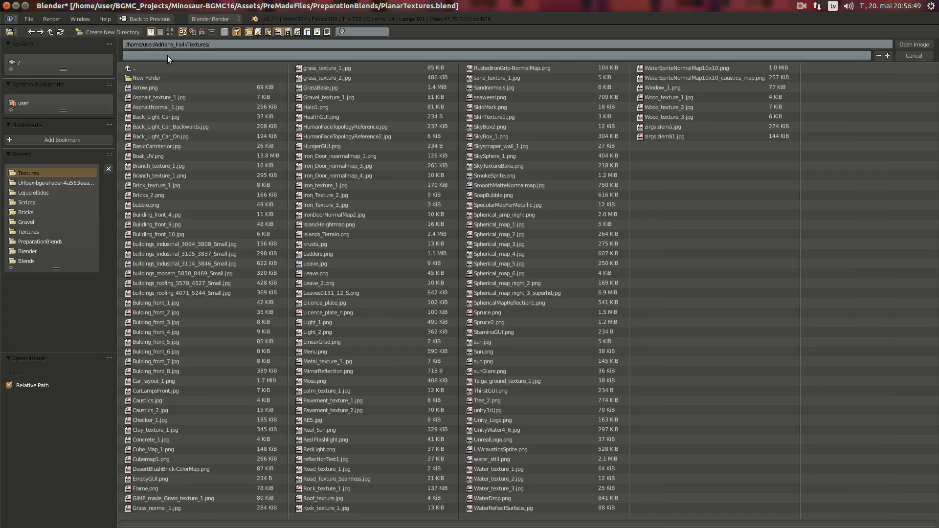
left_click(171, 32)
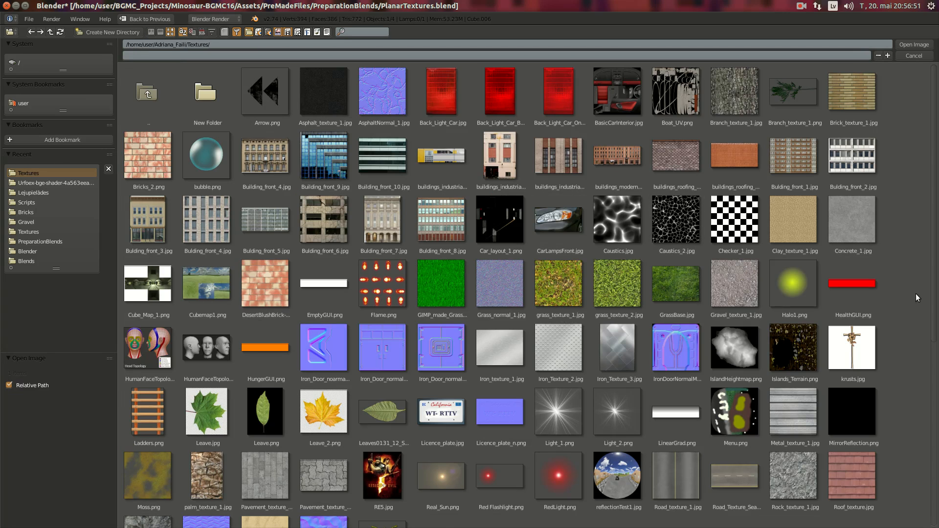
scroll(814, 337, "down", 3)
left_click(794, 401)
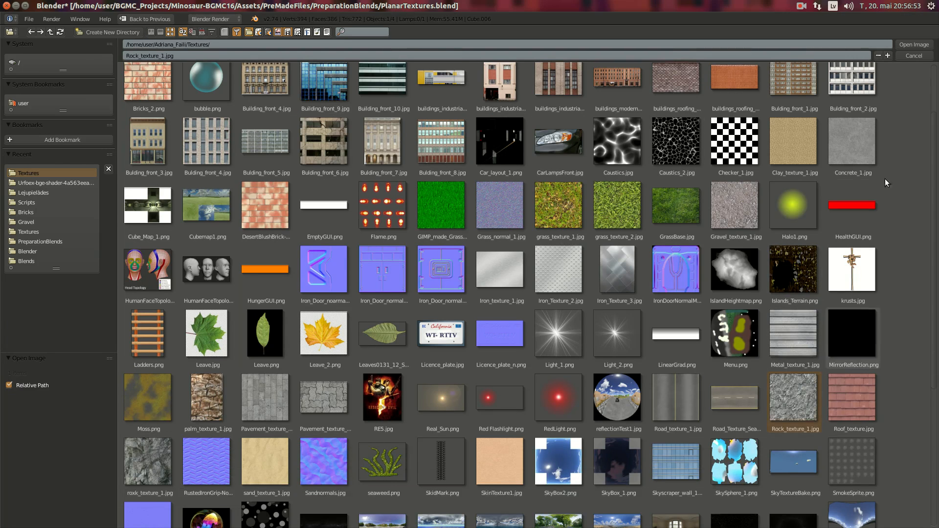
left_click(906, 42)
Enable the rock texture's Normal influence and set it to 0.1
middle_click_drag(348, 227, 331, 242)
scroll(373, 245, "up", 3)
scroll(368, 245, "down", 1)
scroll(331, 242, "up", 2)
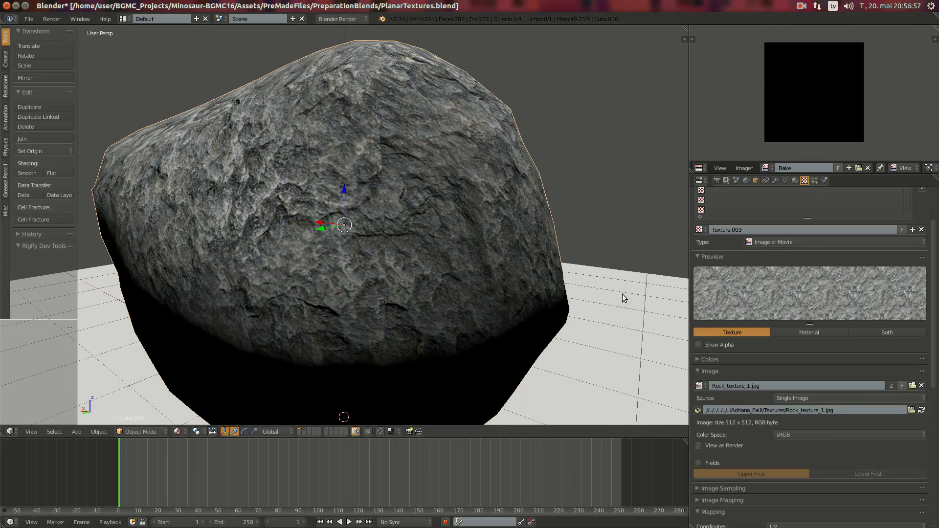
scroll(831, 427, "down", 7)
scroll(832, 426, "down", 5)
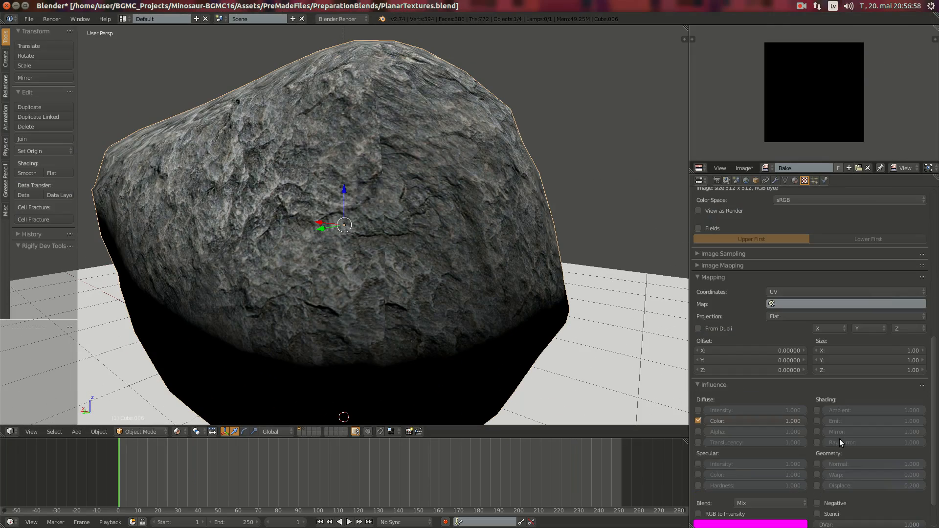
left_click(816, 463)
left_click(864, 463)
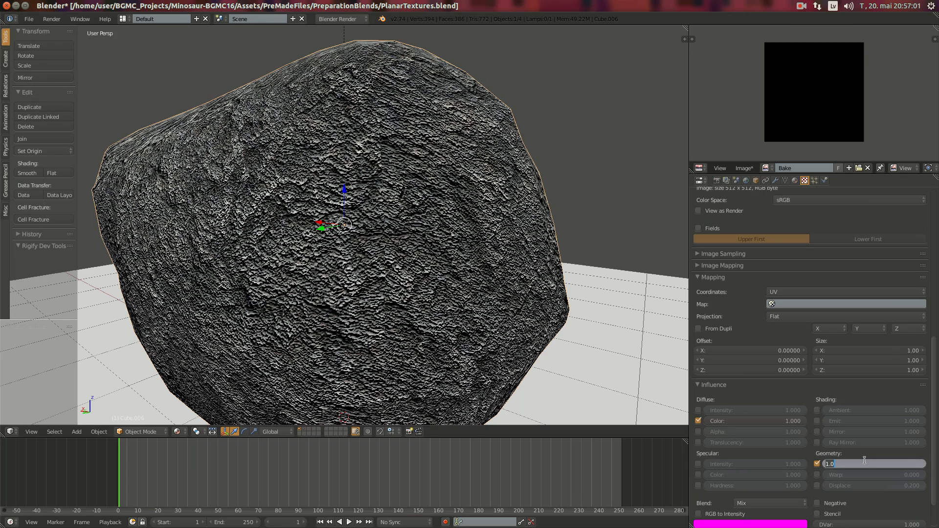
type(".1")
key("Return")
Check the textured stone in Rendered shading, return to Material shading and view the whole stone on the plane
middle_click_drag(590, 342, 179, 366)
left_click(179, 433)
left_click(193, 361)
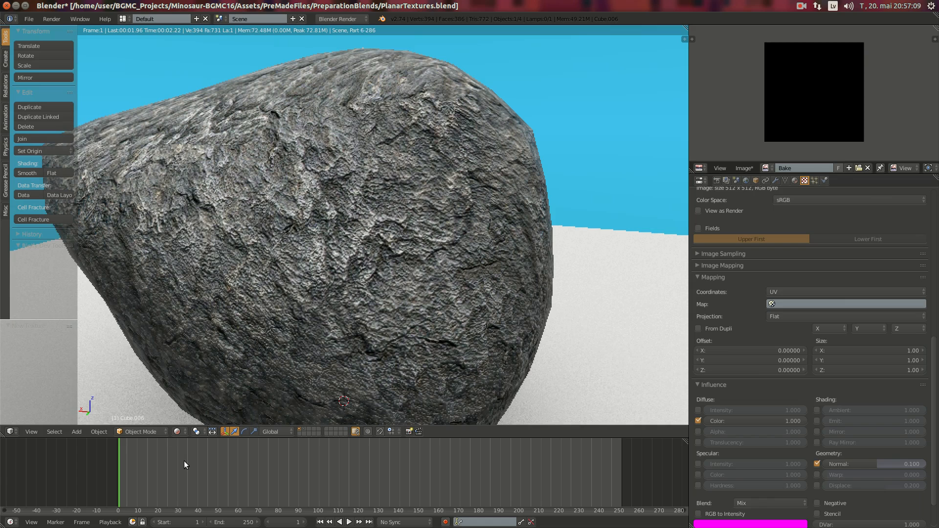
left_click(177, 431)
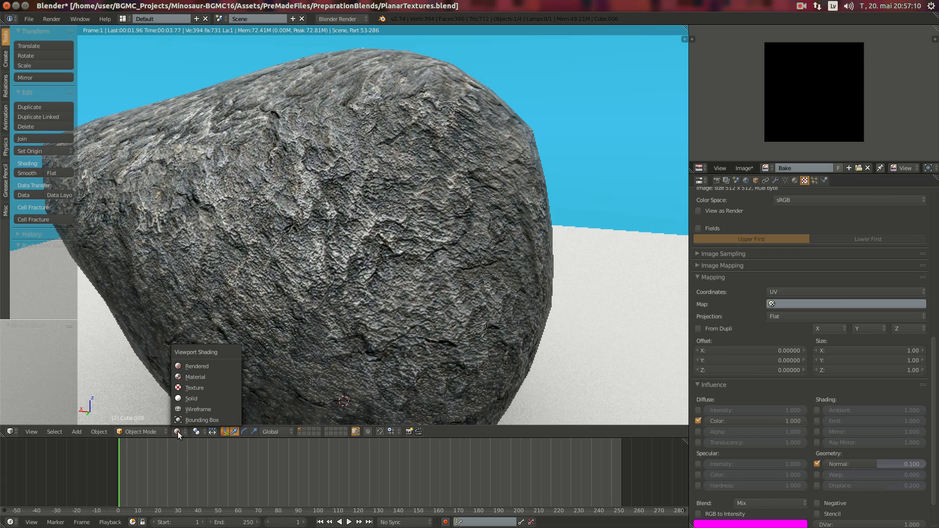
left_click(188, 378)
mouse_move(338, 281)
middle_mouse_down()
mouse_move(424, 237)
mouse_move(467, 259)
middle_mouse_up()
scroll(424, 238, "down", 5)
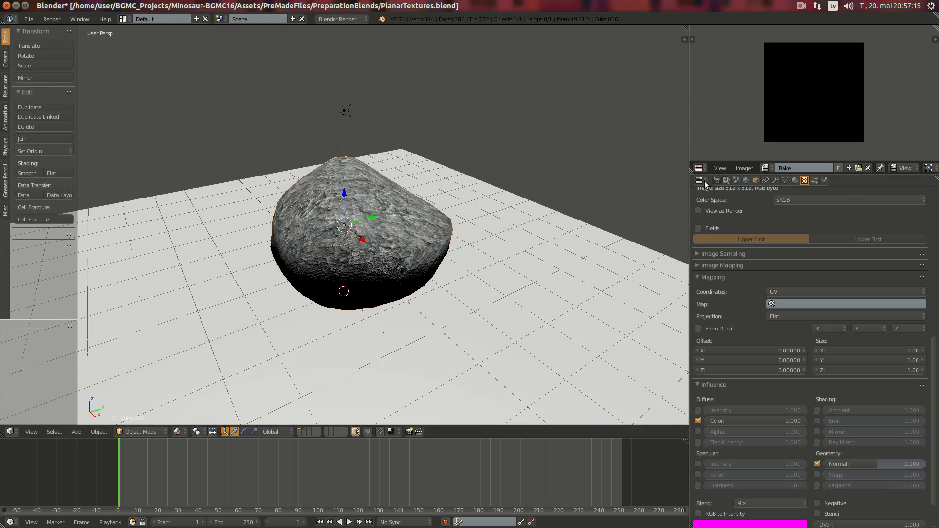
Duplicate the textured stone and place the copy beside the original, offset about -1.087 in X, 3.22 in Y and 0.536 in Z
left_click(716, 181)
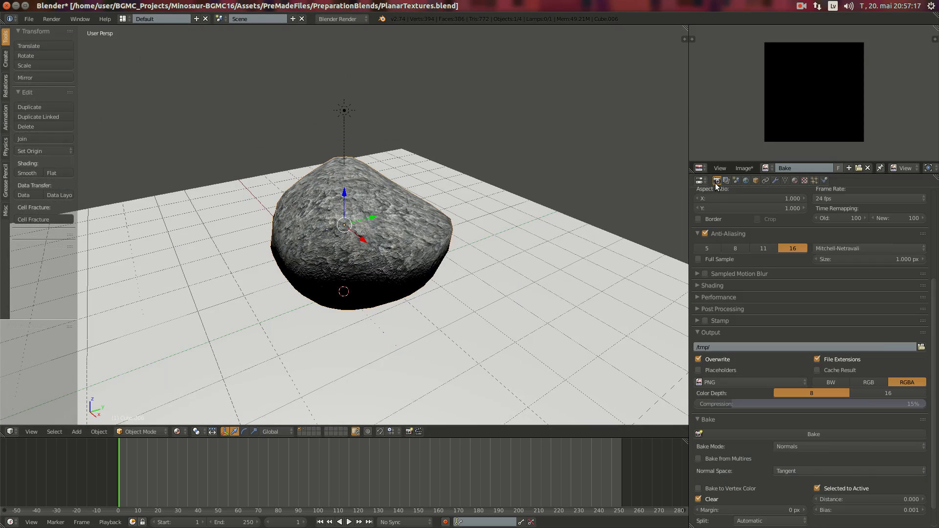
middle_click_drag(411, 264, 423, 224)
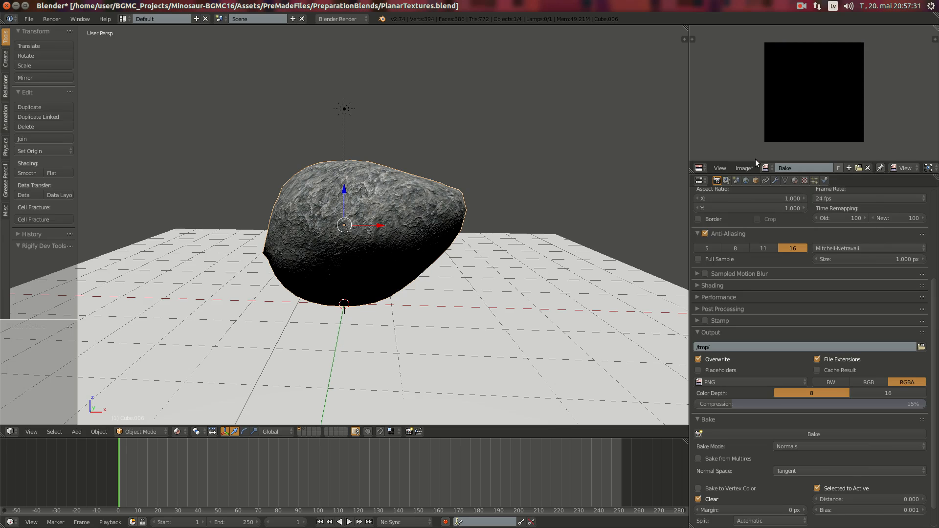
middle_click_drag(399, 208, 488, 221)
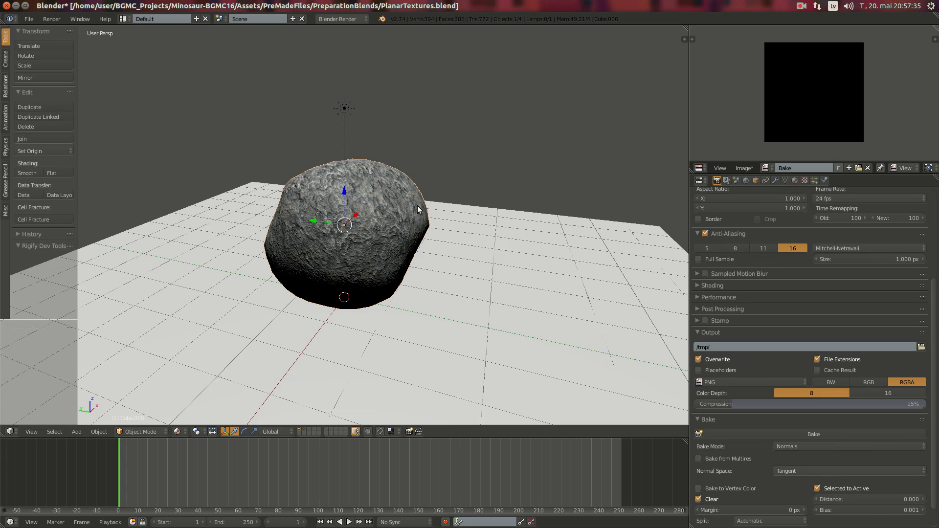
key("shift+d")
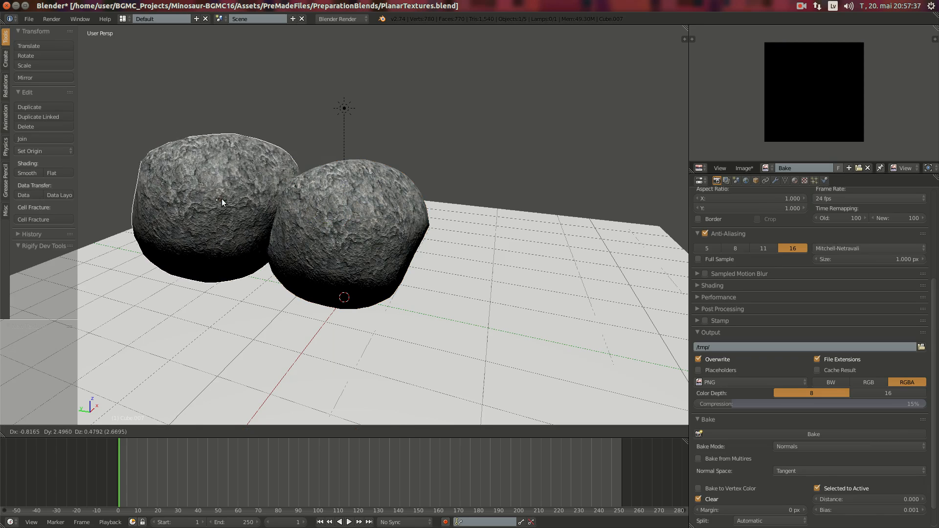
left_click(199, 198)
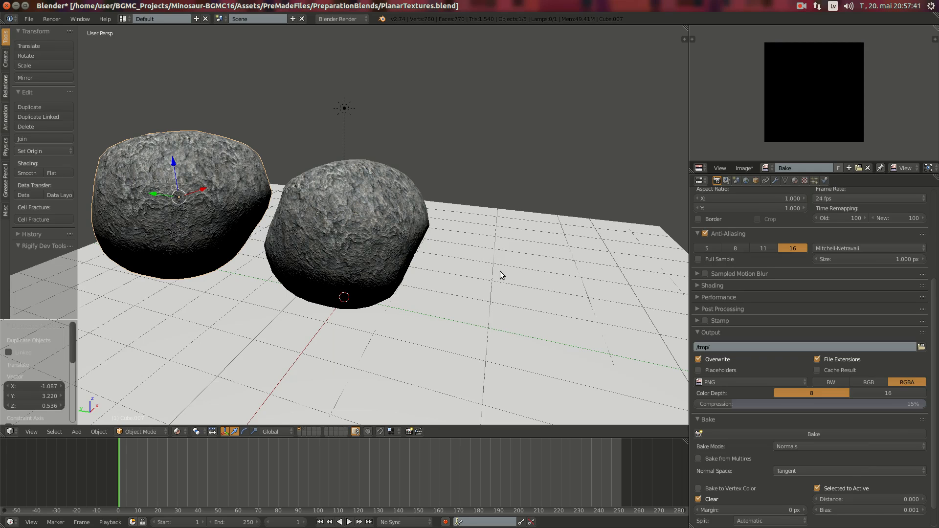
Add a Simple Deform modifier to the duplicated stone and open its Origin object choices
left_click(774, 180)
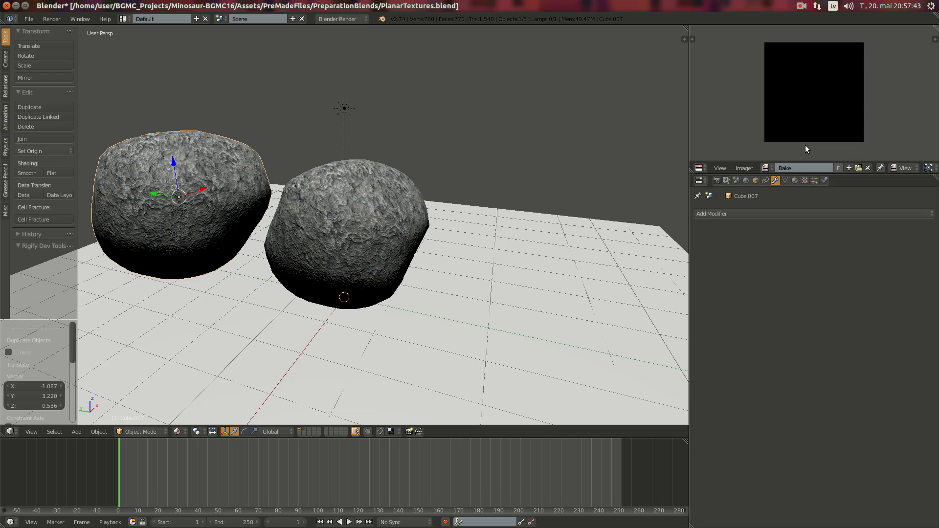
left_click(781, 215)
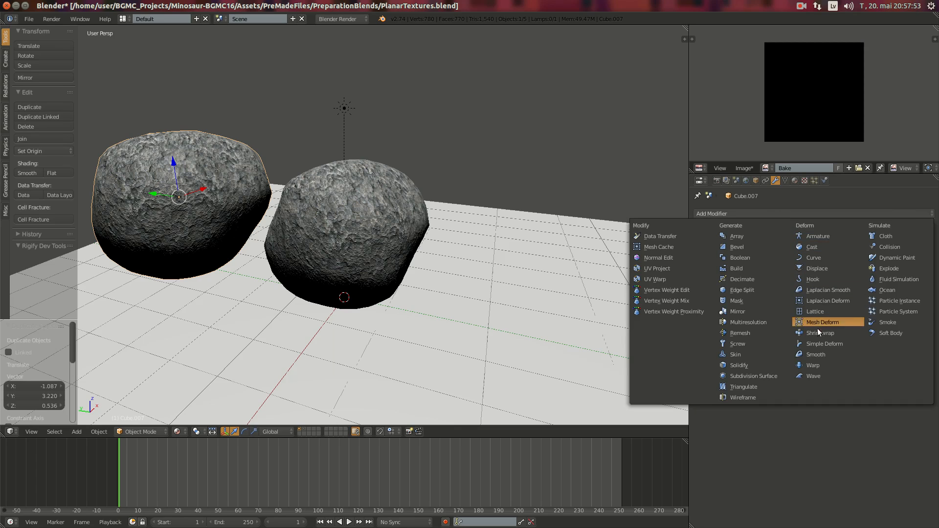
left_click(811, 345)
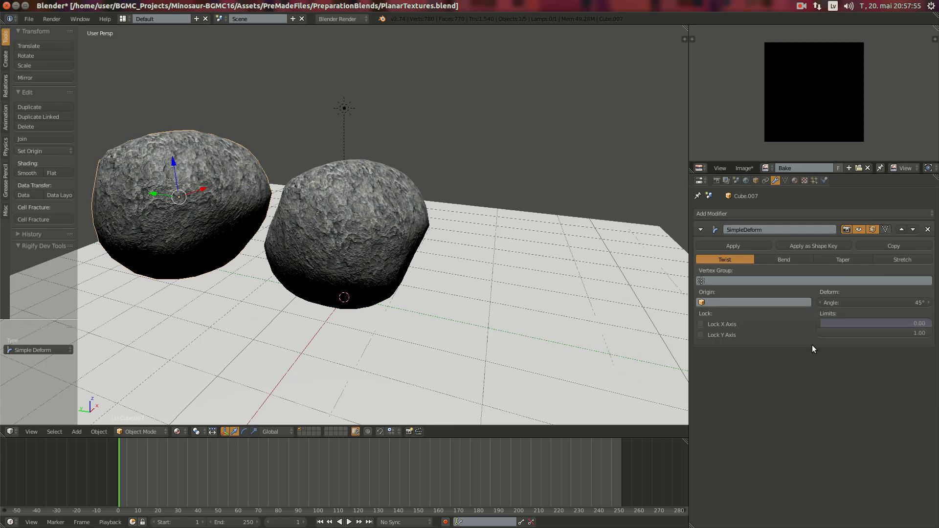
left_click(743, 301)
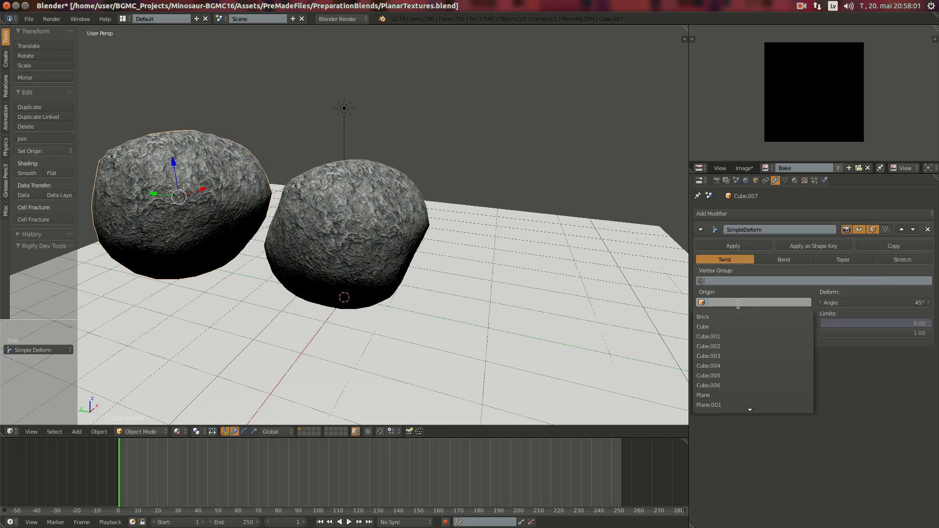
Rename the original stone object at the plane's centre as Rock1
right_click(379, 234)
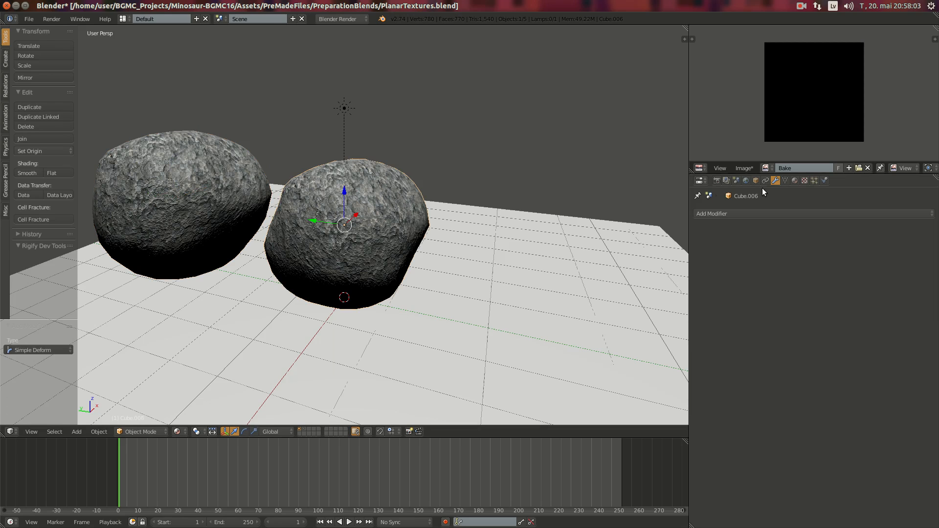
left_click(755, 181)
left_click(752, 208)
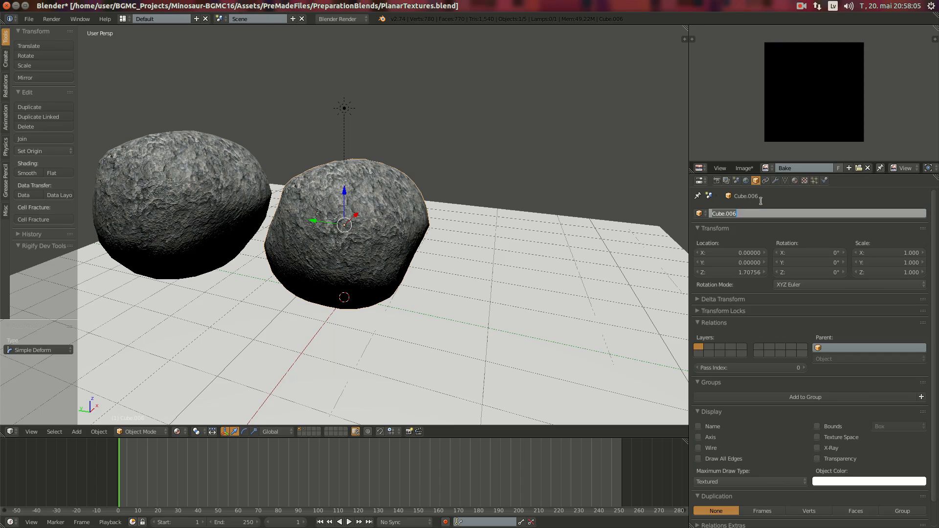
type("Rock1")
key("Return")
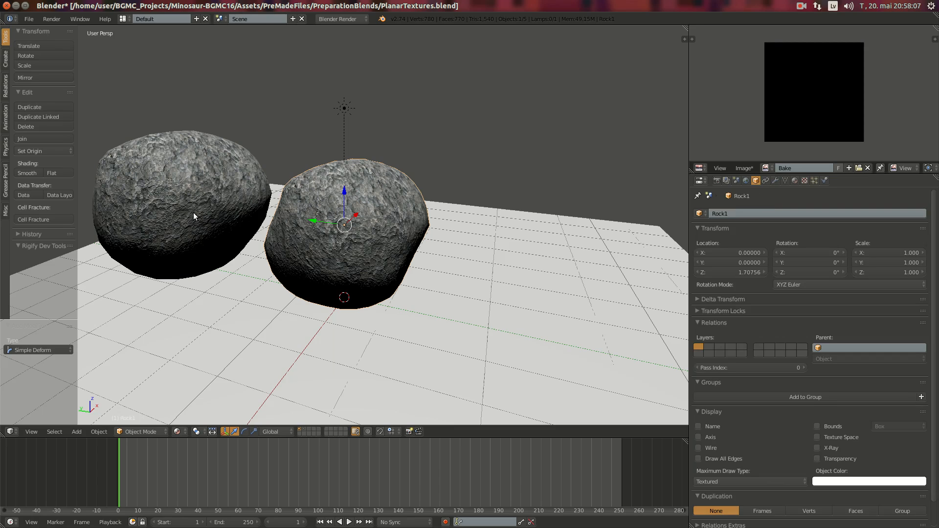
Set Rock1 as the Origin of the duplicated stone's Simple Deform modifier
right_click(192, 212)
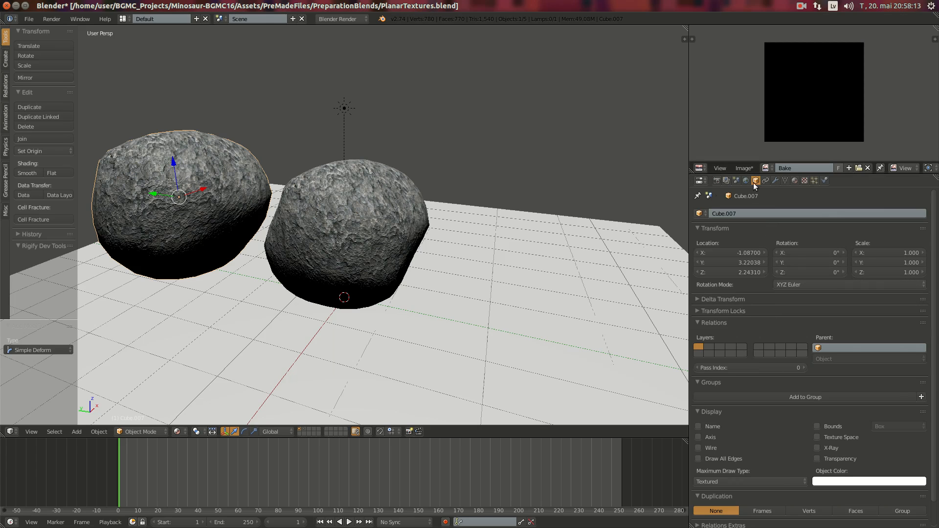
left_click(775, 181)
left_click(758, 302)
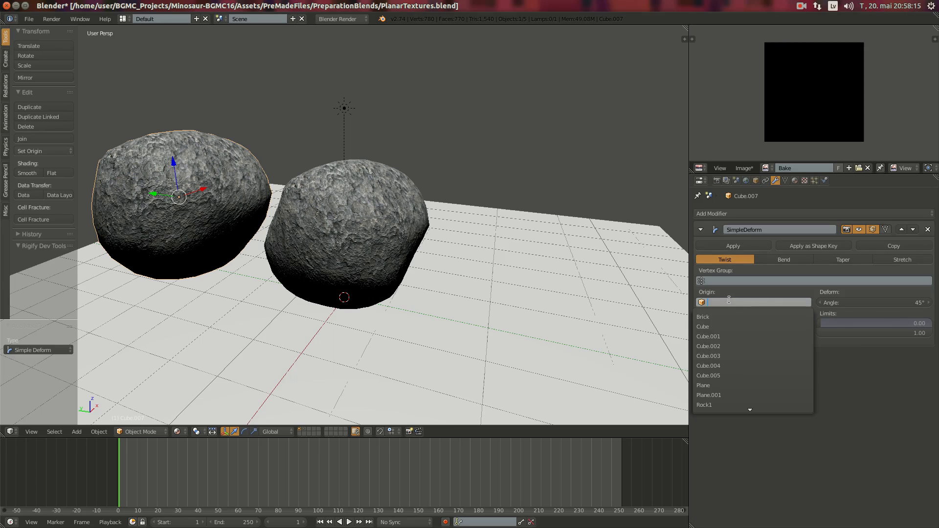
left_click(714, 394)
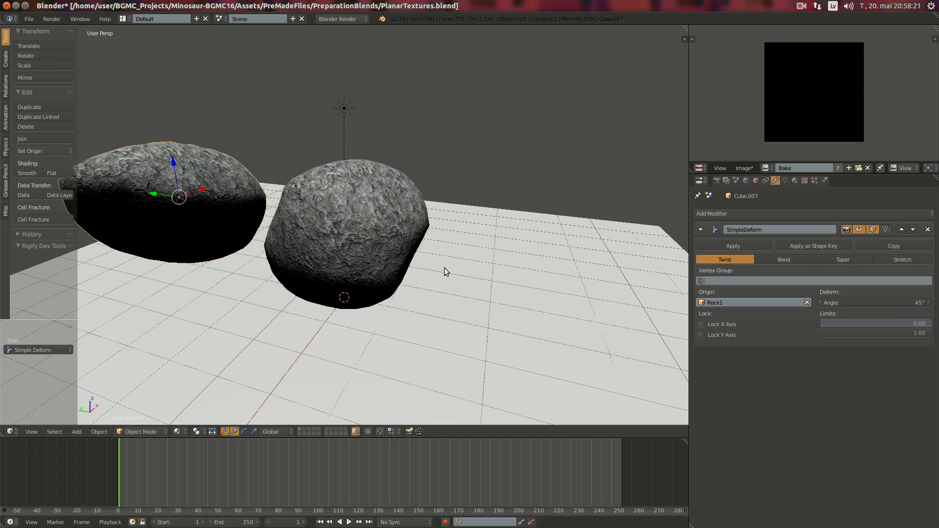
Set the duplicated stone's Twist angle to 20° and its lower deform limit to 0.5
middle_click_drag(503, 258, 382, 253)
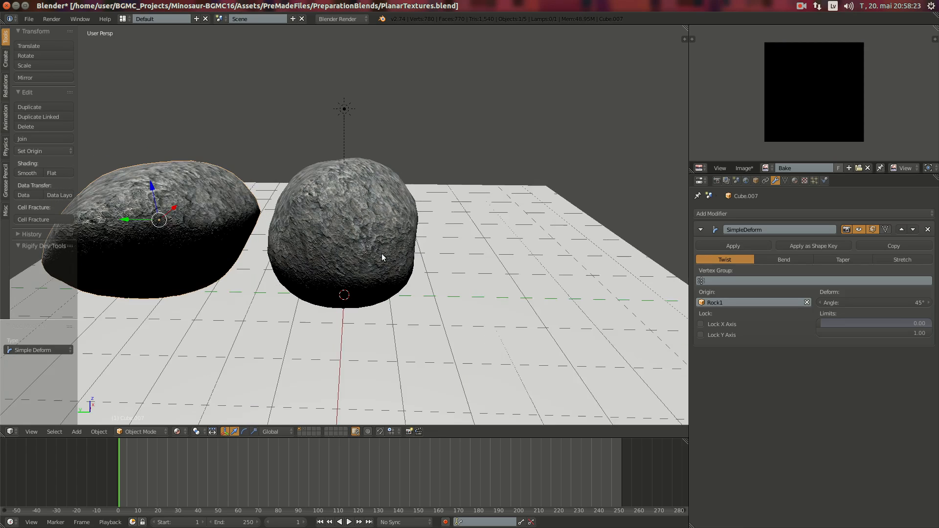
left_click_drag(861, 303, 882, 302)
type("20")
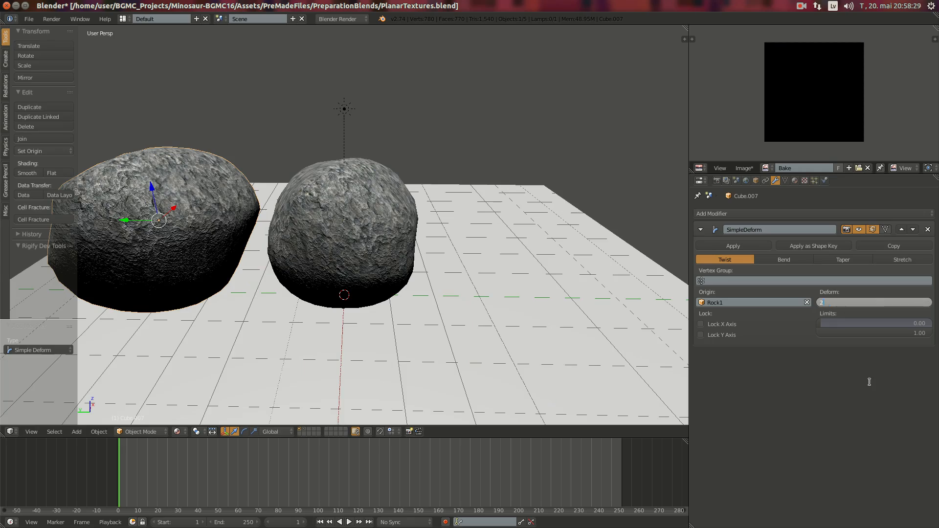
key("Return")
middle_click_drag(262, 195, 489, 288)
left_click_drag(856, 327, 849, 320)
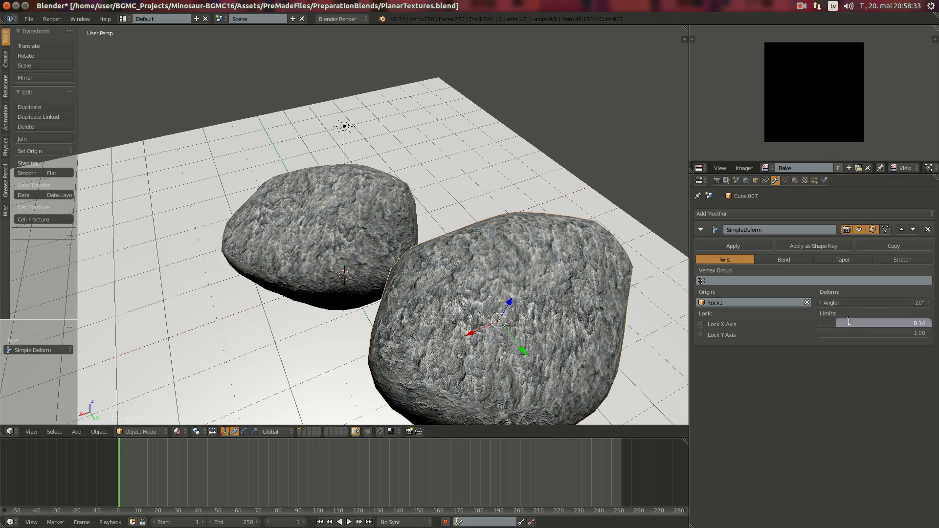
type("0.5")
key("Return")
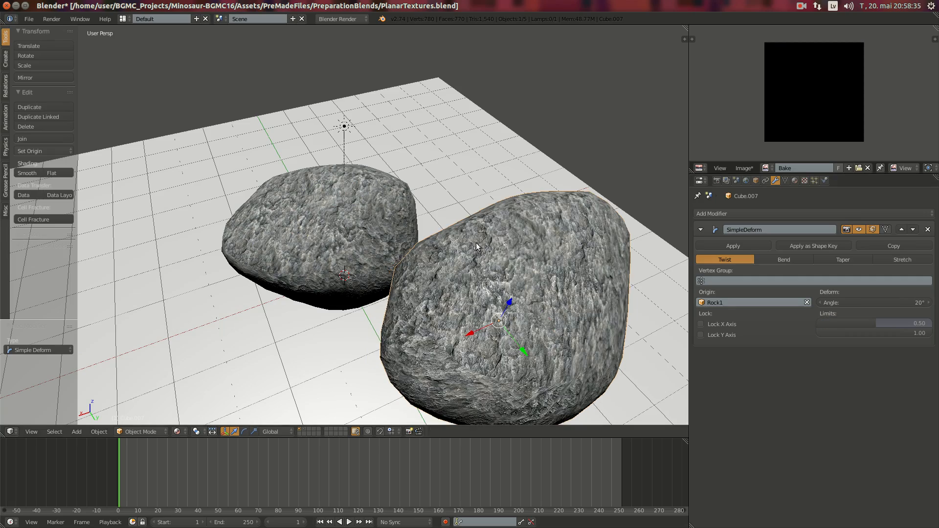
Try Lock X Axis and the Bend, Taper and Stretch modes on the duplicated stone, and return it to Twist
middle_click_drag(565, 232, 697, 325)
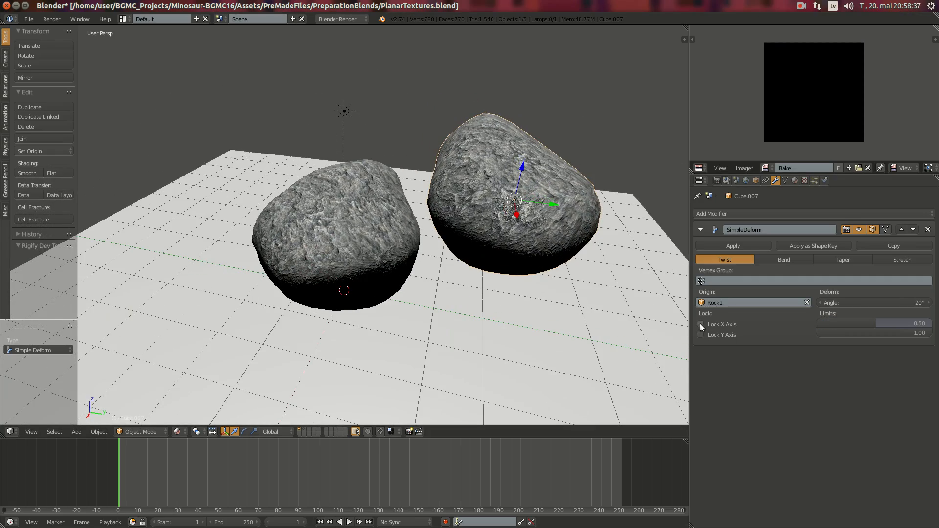
left_click(700, 324)
middle_click_drag(441, 205, 665, 223)
left_click(764, 260)
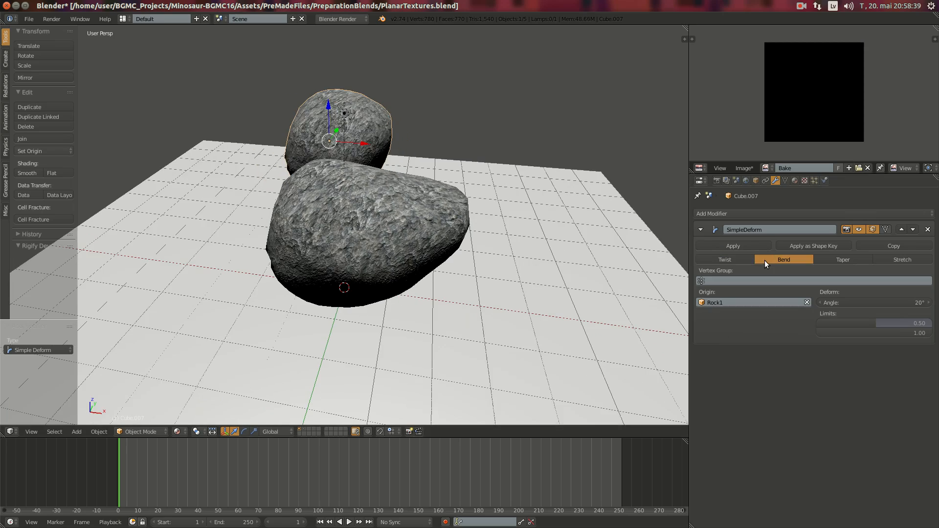
middle_click_drag(431, 188, 531, 185)
left_click(829, 259)
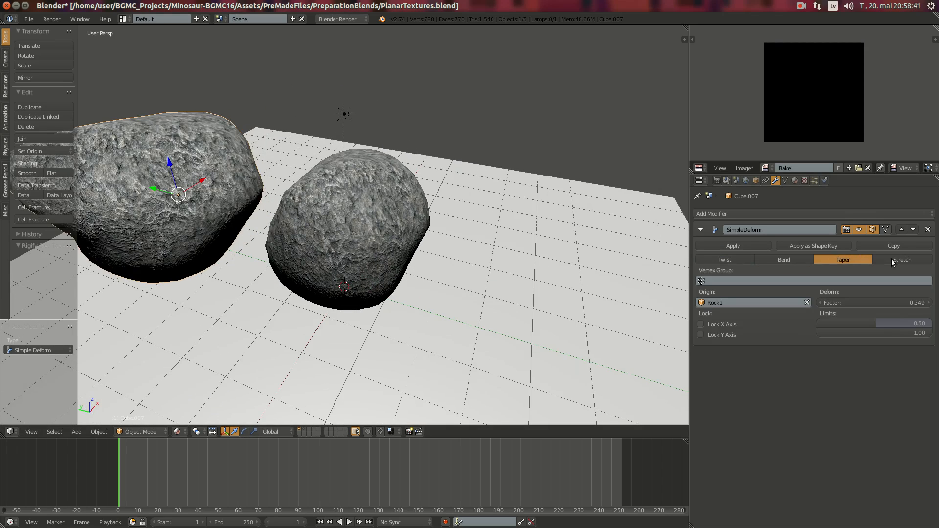
left_click(905, 259)
middle_click_drag(442, 202, 473, 194)
scroll(492, 198, "down", 3)
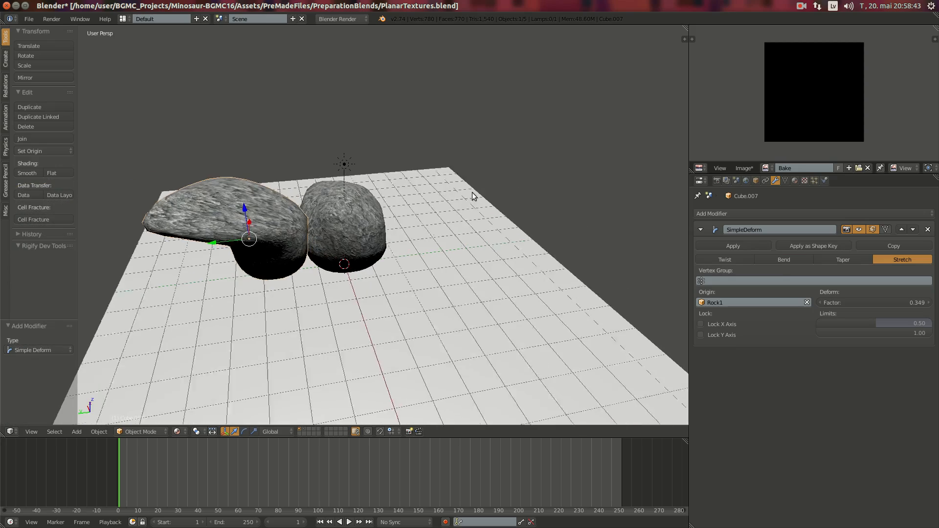
left_click(727, 259)
Duplicate the twisted stone in top view and place the copy at the plane's edge, offset about 6.09 in X and -3.103 in Y
middle_click_drag(397, 255, 424, 286)
scroll(450, 260, "down", 3)
scroll(424, 286, "up", 3)
key("KP_7")
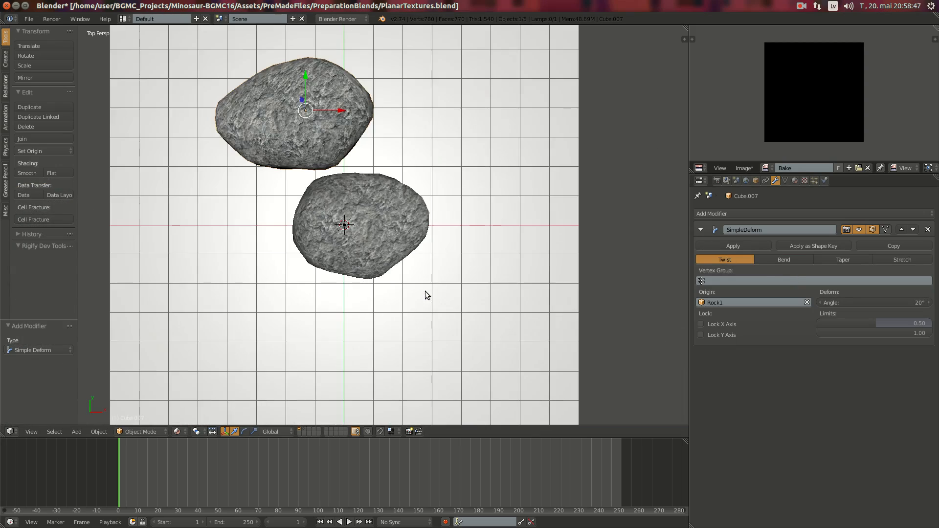
scroll(425, 293, "down", 5)
key("shift+d")
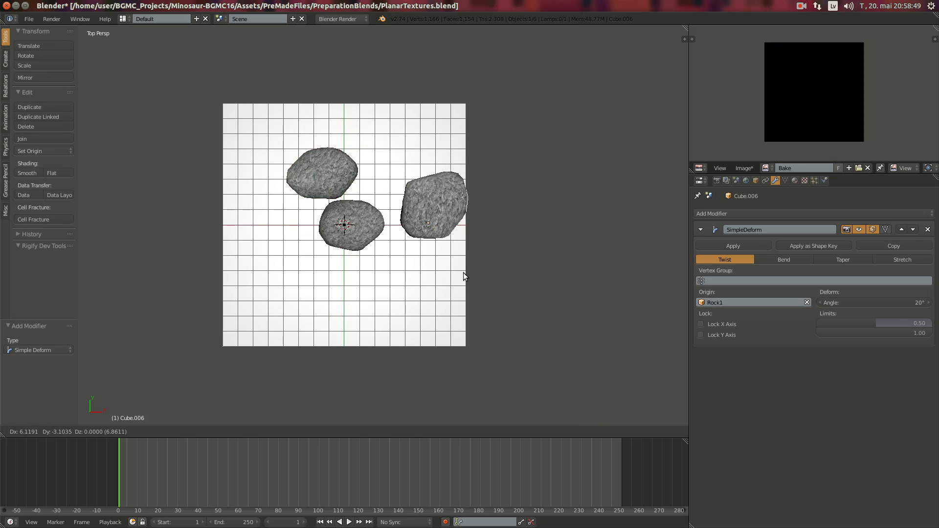
left_click(464, 274)
Make two more successive stone copies, offset about -9.954 in X and 0.351 in Y, and 1.786 in X and -3.835 in Y
key("shift+d")
left_click_drag(294, 277, 298, 269)
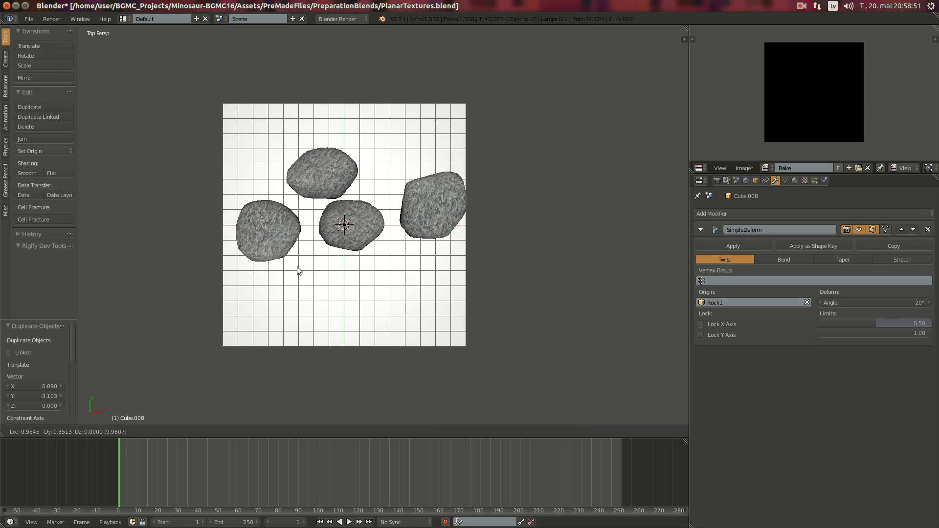
left_click(296, 267)
key("shift+d")
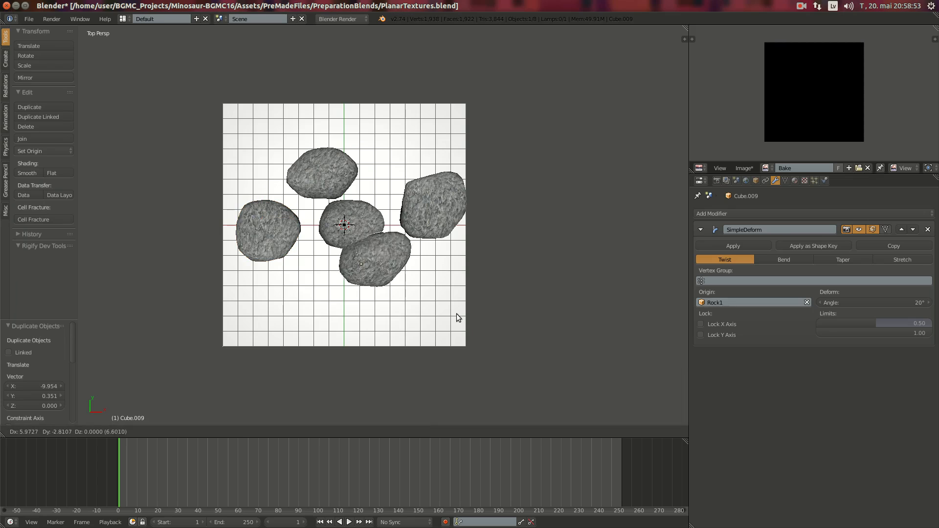
left_click(400, 333)
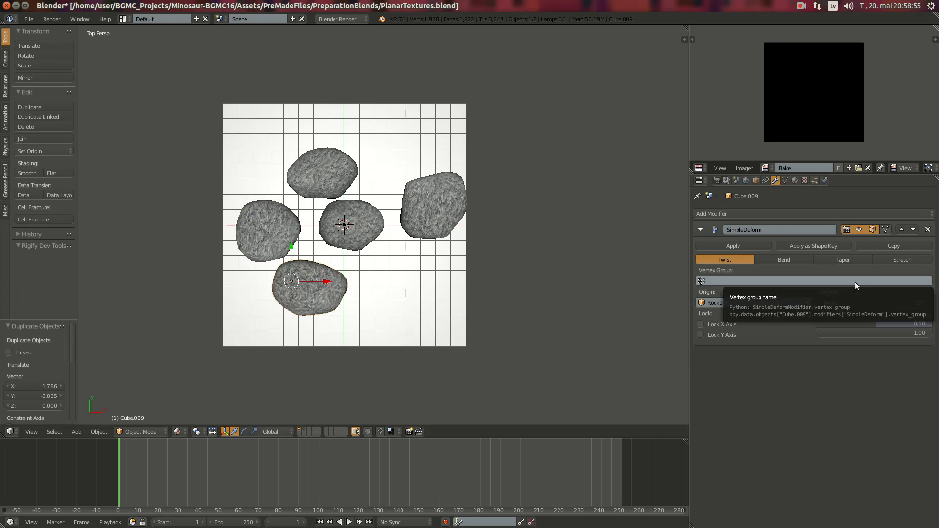
Switch the newest stone's Simple Deform to Bend and move it about 1.757 in X and 0.059 in Y
left_click(786, 259)
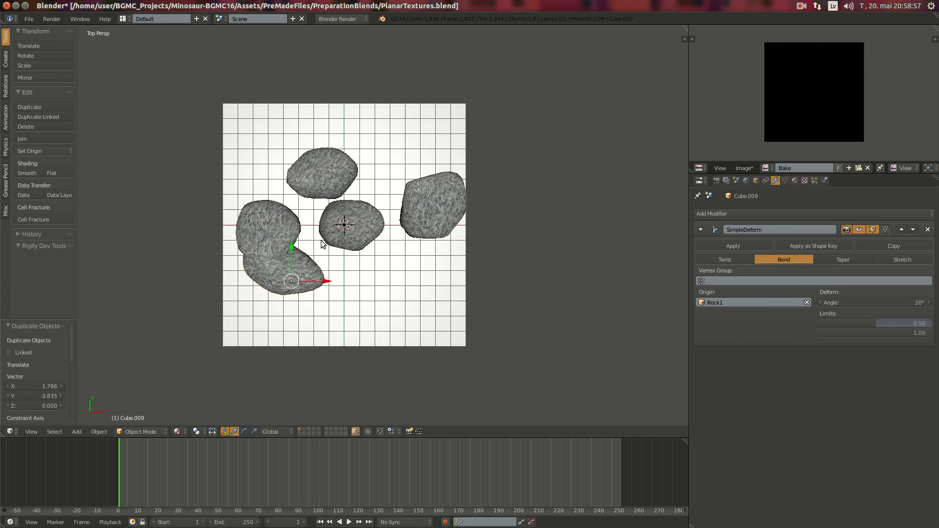
key("g")
left_click(346, 282)
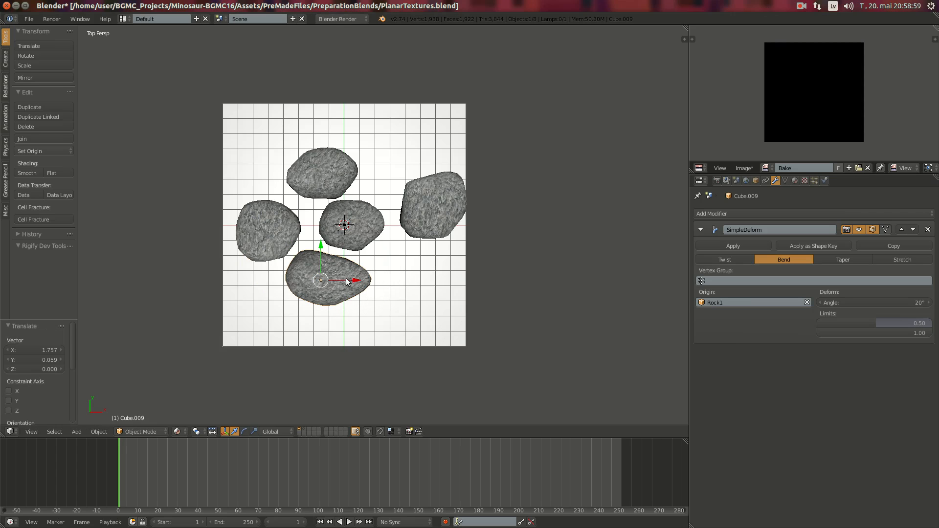
Duplicate the bent stone, switch the copy's Simple Deform to Taper and place it at the plane's edge beside the bent stone
key("shift+d")
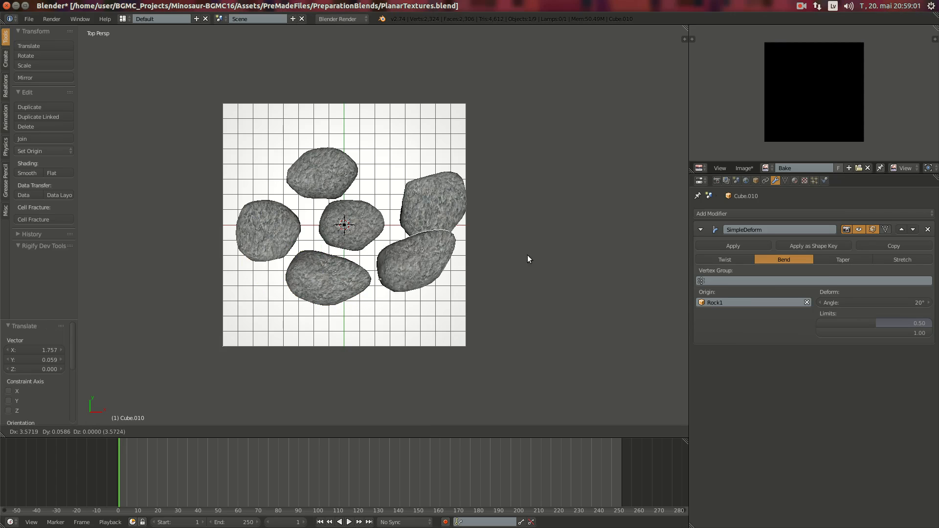
left_click(526, 281)
left_click(834, 262)
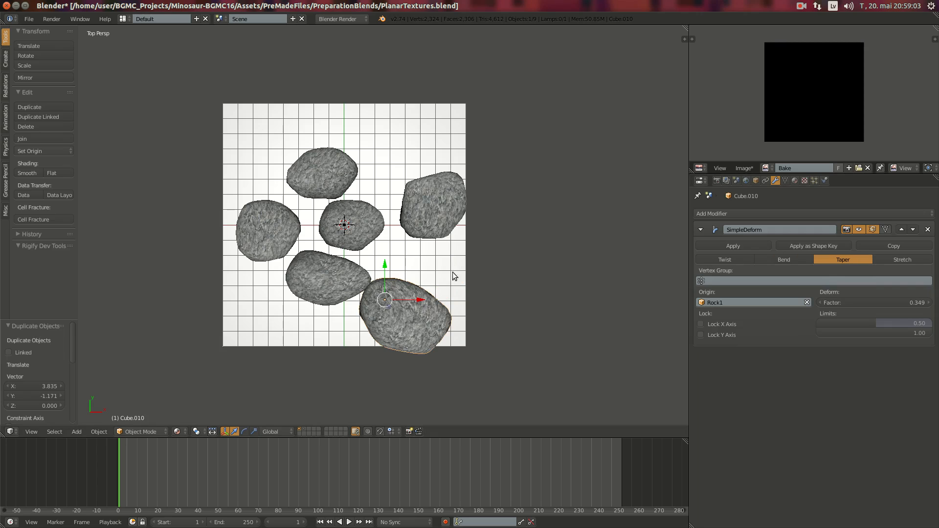
key("g")
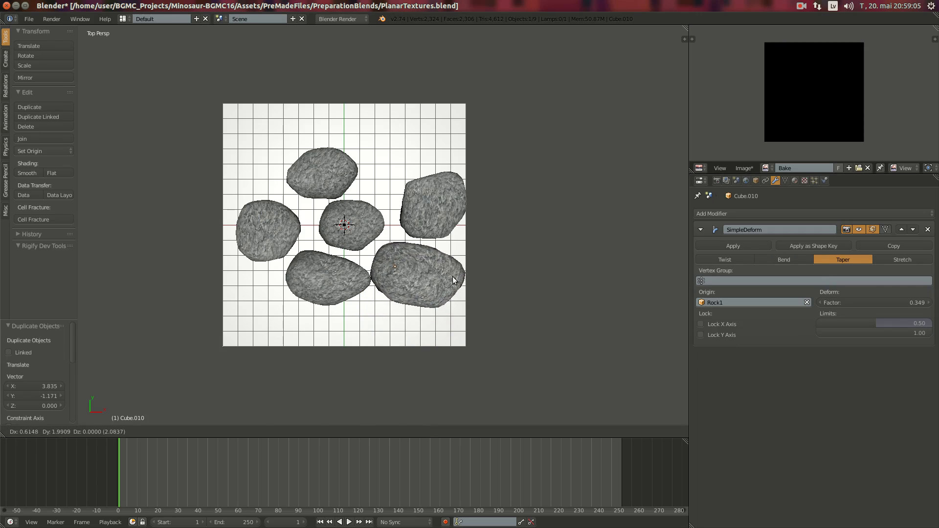
left_click(458, 276)
Duplicate the tapered stone in top view, place the copy over the centre stone and remove its Simple Deform modifier
middle_click_drag(458, 277, 458, 237)
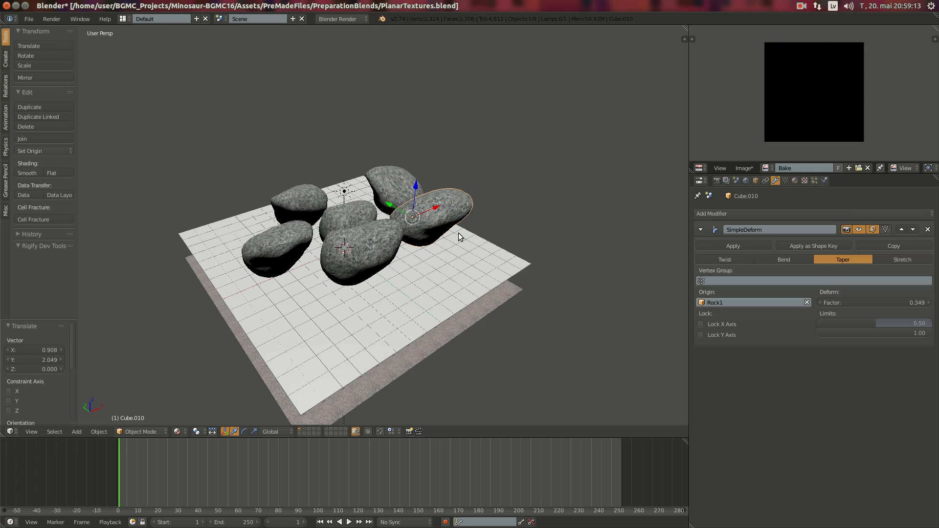
middle_click_drag(291, 202, 353, 222)
middle_click_drag(421, 162, 438, 195)
key("KP_7")
key("shift+d")
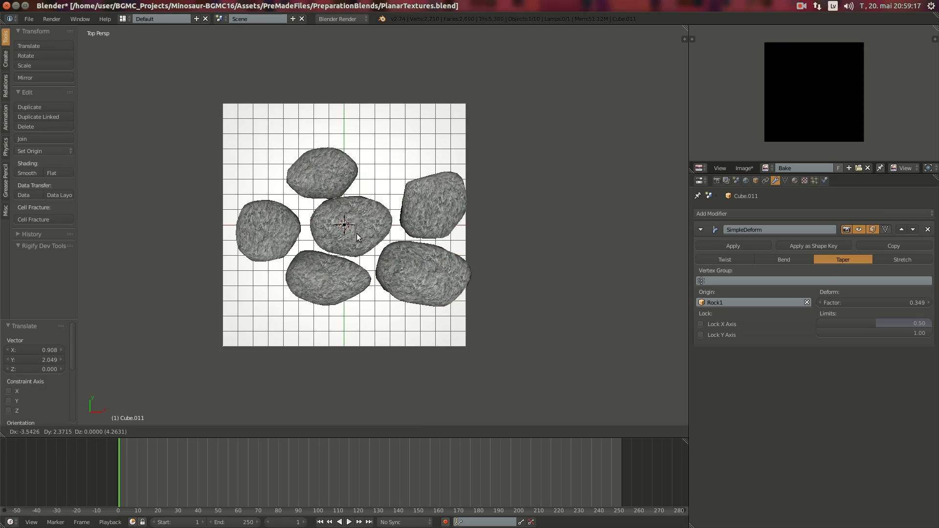
left_click(326, 227)
left_click(927, 229)
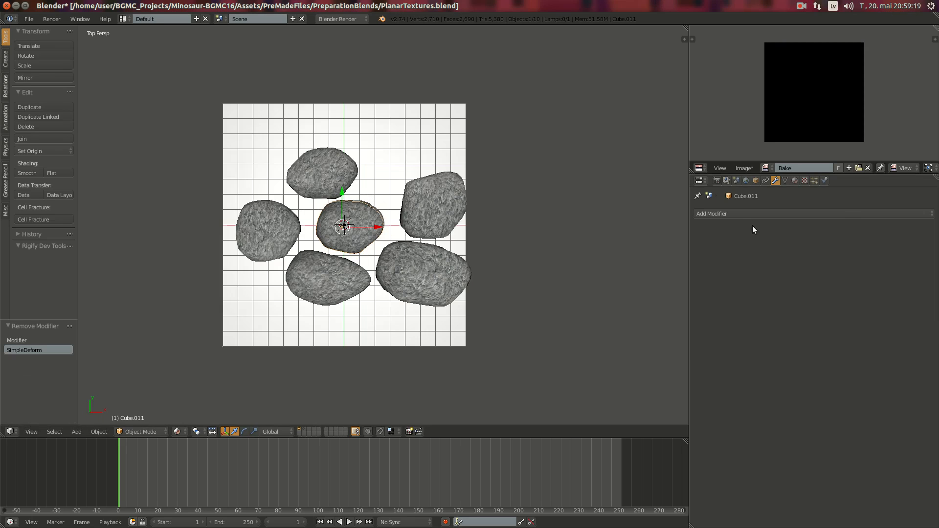
Add a Shrinkwrap modifier to the centre copy with Rock1 as the target
left_click(735, 213)
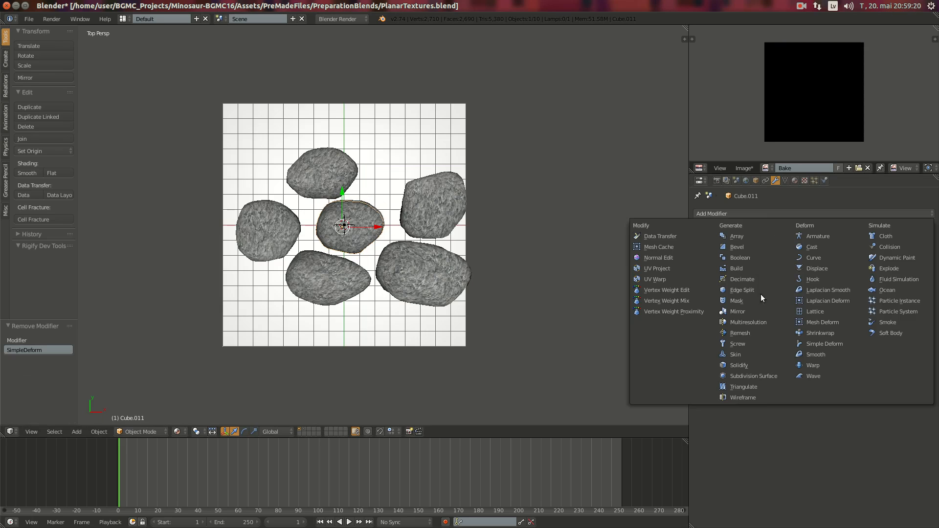
left_click(816, 331)
middle_click_drag(508, 240, 586, 254)
left_click(737, 270)
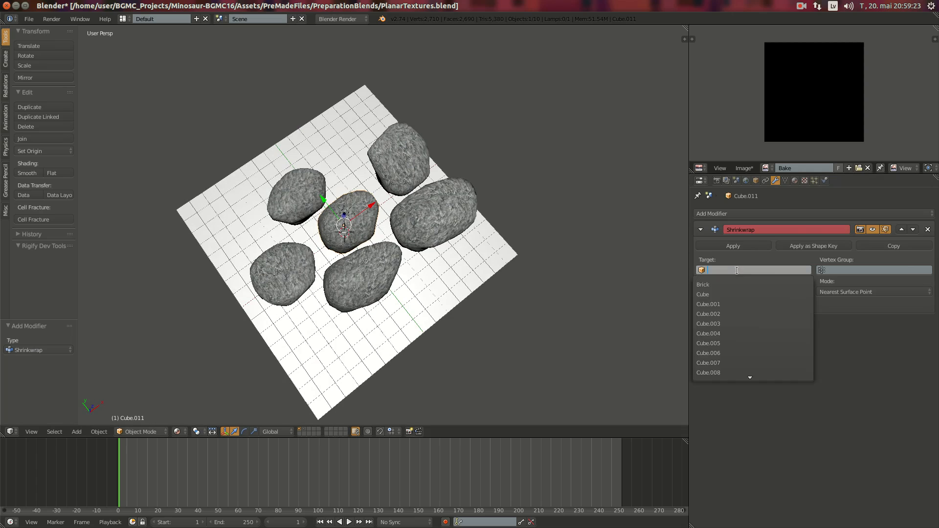
scroll(736, 270, "down", 14)
left_click(712, 370)
Scale the shrinkwrapped copy up to about 3 times its size and set its Shrinkwrap offset to 0.31
middle_click_drag(396, 240, 430, 225)
scroll(379, 231, "up", 5)
scroll(440, 203, "down", 5)
key("s")
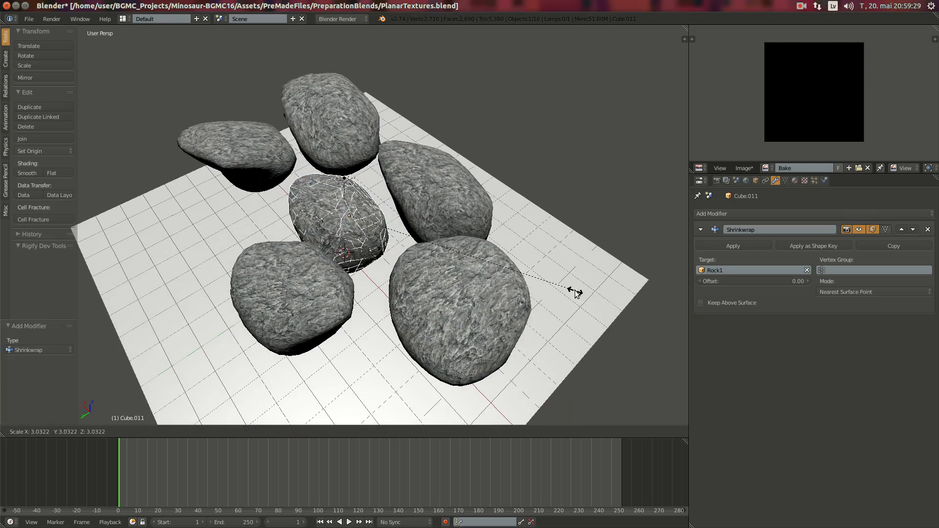
left_click(574, 289)
middle_click_drag(374, 242, 436, 218)
scroll(436, 225, "up", 3)
left_click_drag(768, 278, 793, 278)
middle_click_drag(350, 233, 364, 206)
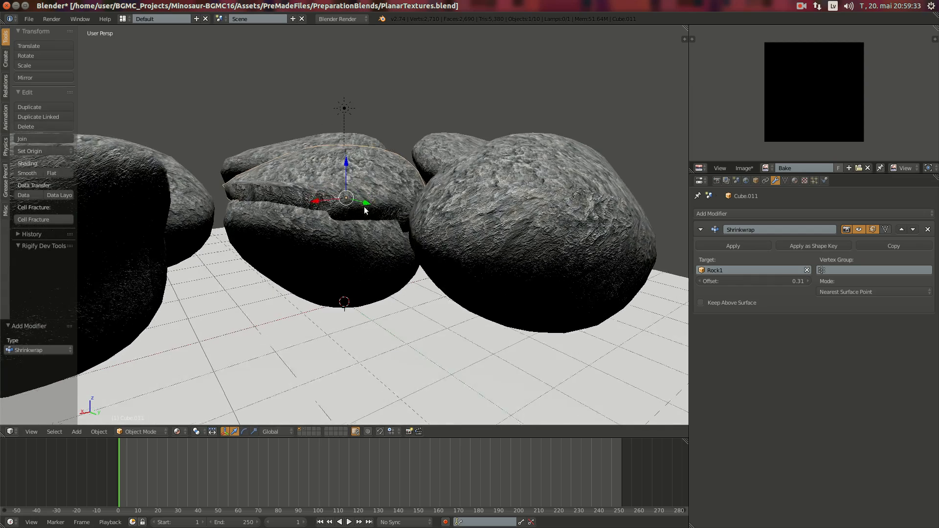
Move the shrinkwrapped stone about -0.025 in X, 0.148 in Y and -0.513 in Z, and apply its Shrinkwrap modifier
key("g")
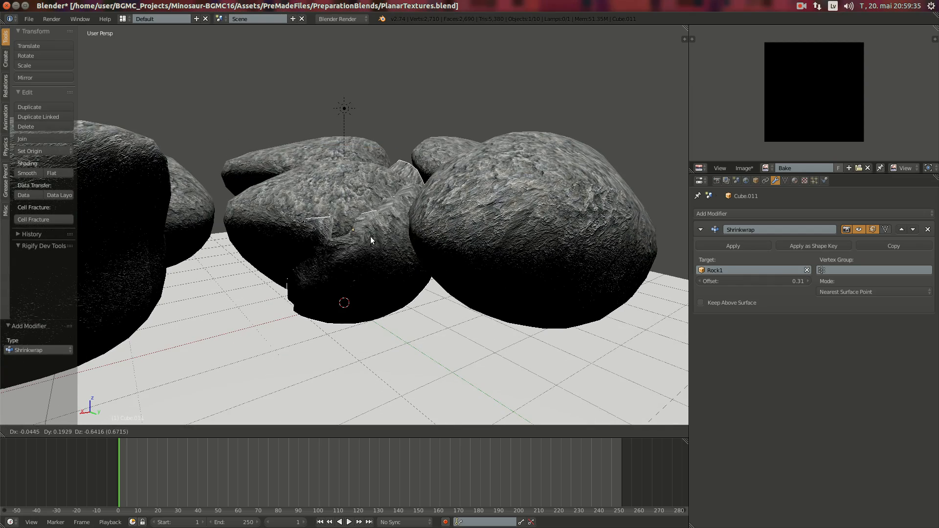
left_click(369, 231)
middle_click_drag(369, 230, 368, 270)
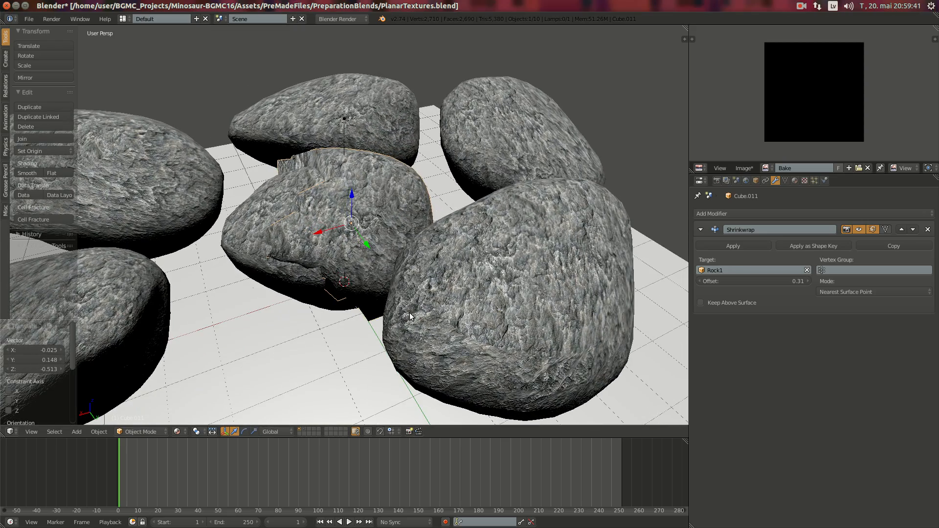
left_click(733, 245)
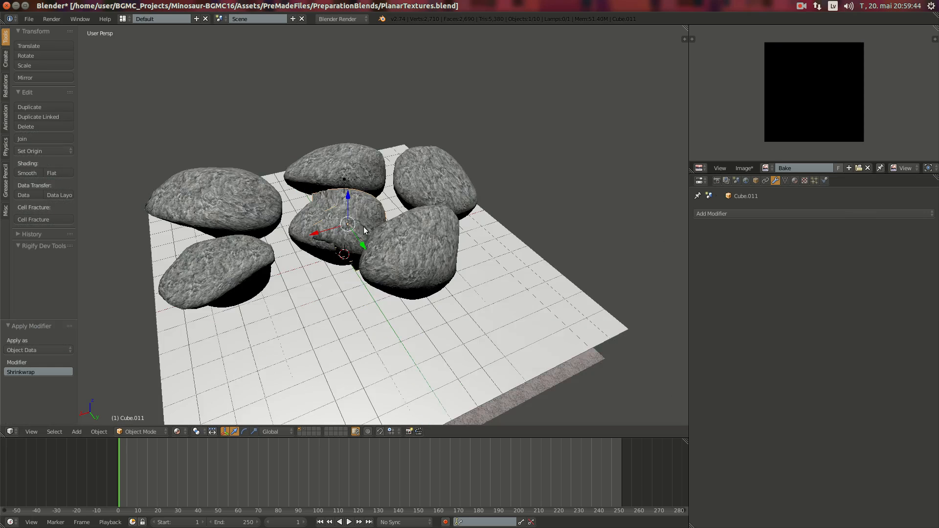
Move the new stone to the free spot on the plane, about 2.473 in X, 4.125 in Y and -1.312 in Z
middle_click_drag(328, 230, 352, 274)
key("g")
left_click(375, 350)
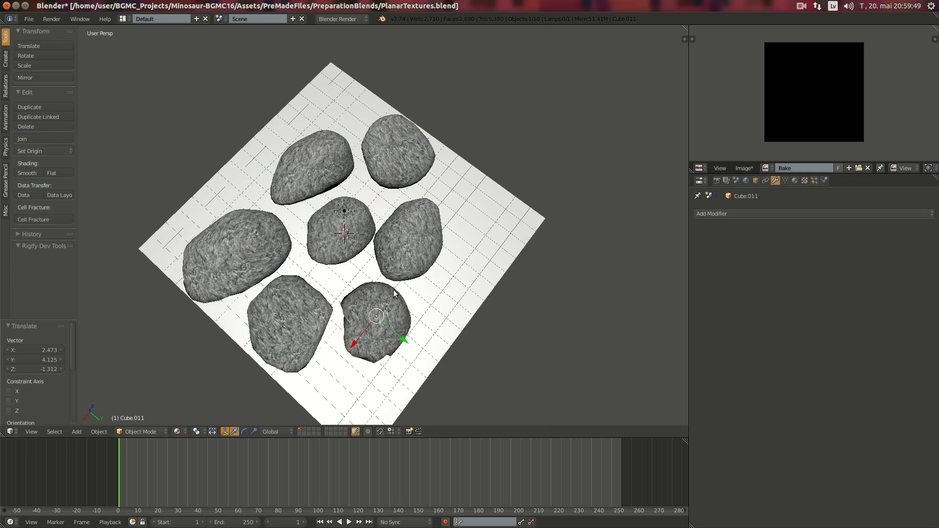
Apply the Simple Deform modifier on each of the five deformed stones and check the remaining objects for modifiers
right_click(419, 225)
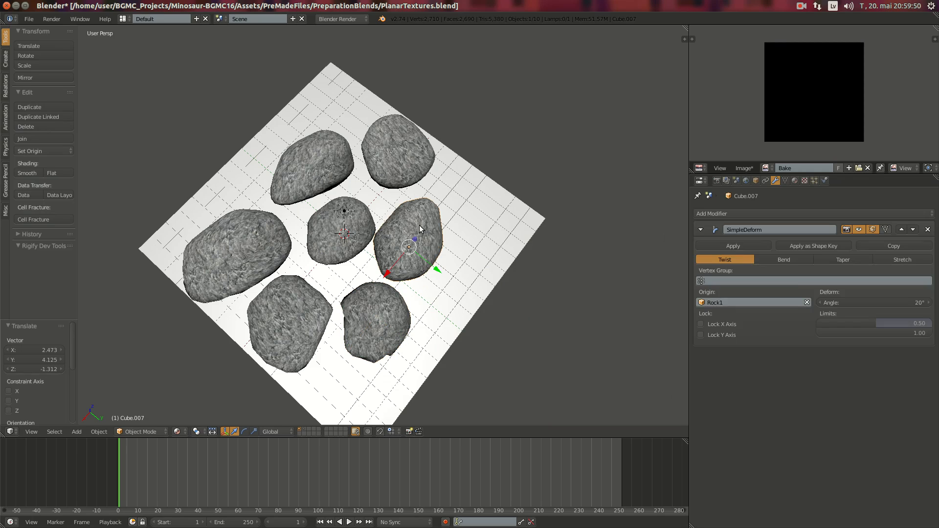
left_click(730, 244)
right_click(391, 161)
left_click(736, 245)
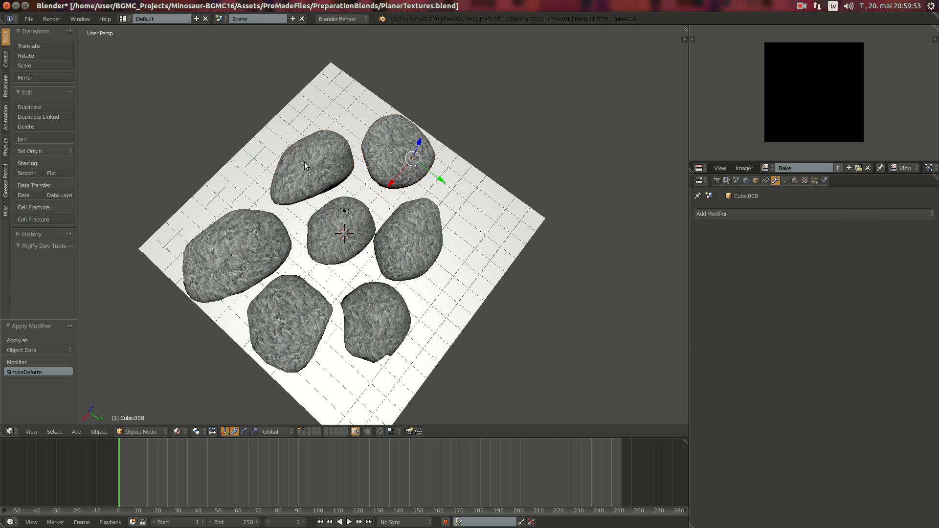
right_click(308, 166)
left_click(731, 245)
right_click(233, 248)
left_click(732, 245)
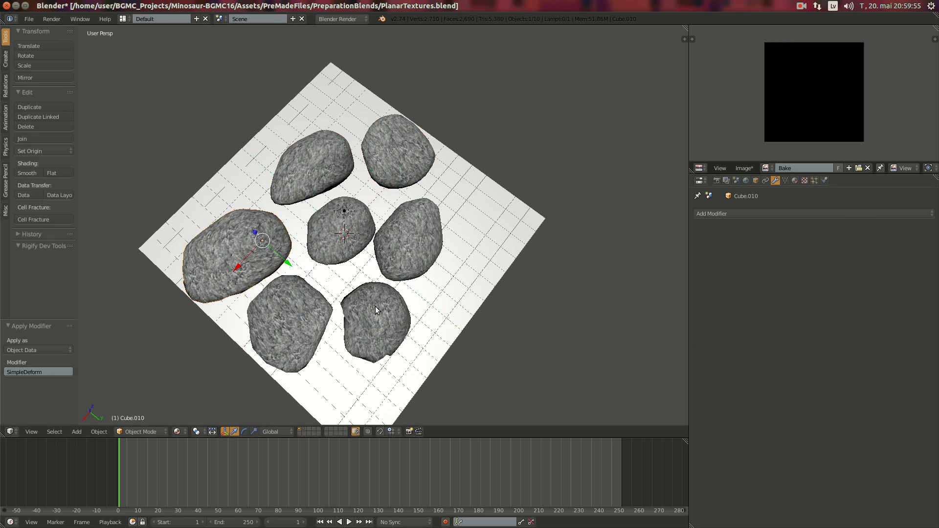
right_click(306, 319)
left_click(741, 247)
right_click(419, 310)
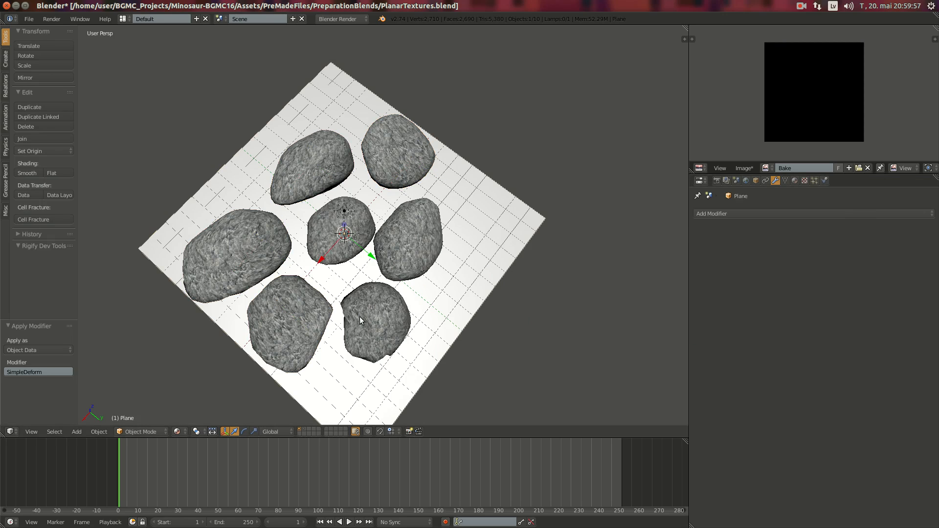
right_click(362, 320)
right_click(345, 219)
right_click(362, 253)
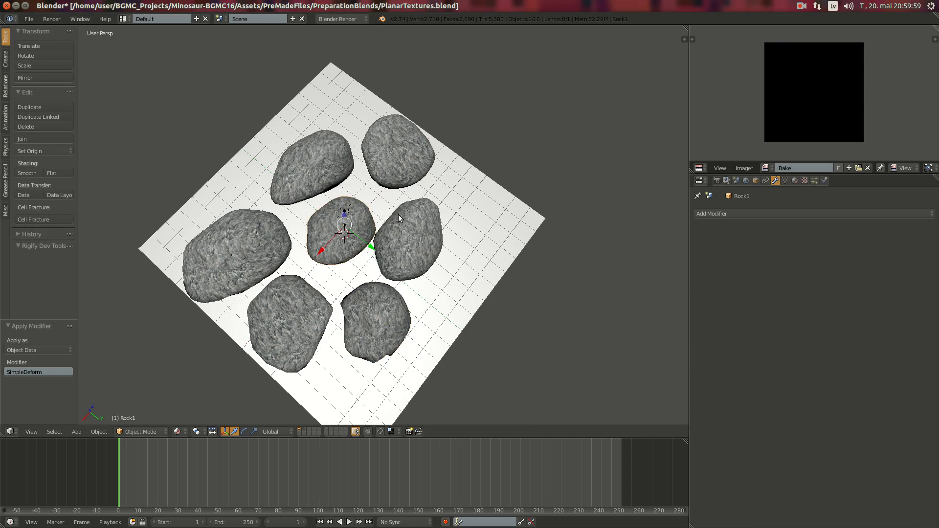
Select all seven stones together and move them to layer 2
mouse_move(398, 214)
middle_mouse_down()
mouse_move(420, 175)
mouse_move(457, 196)
mouse_move(412, 227)
middle_mouse_up()
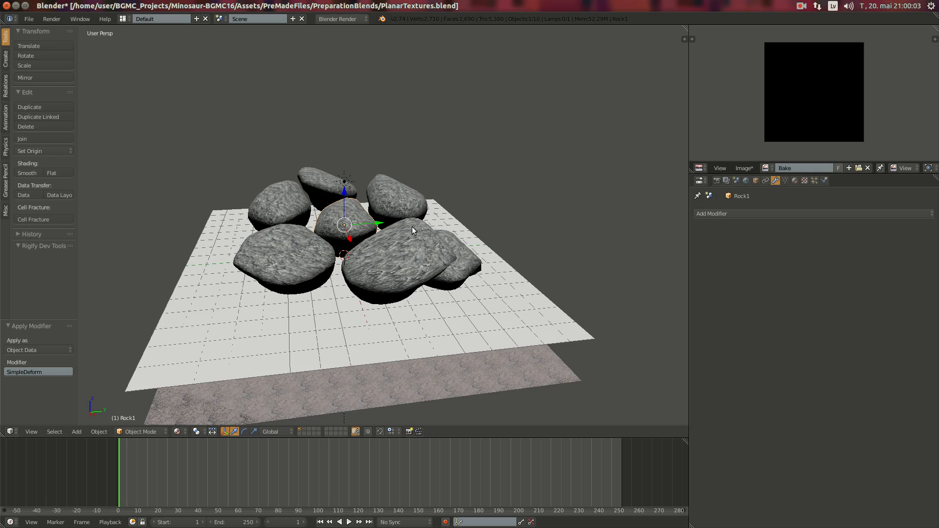
middle_click_drag(409, 234, 403, 259)
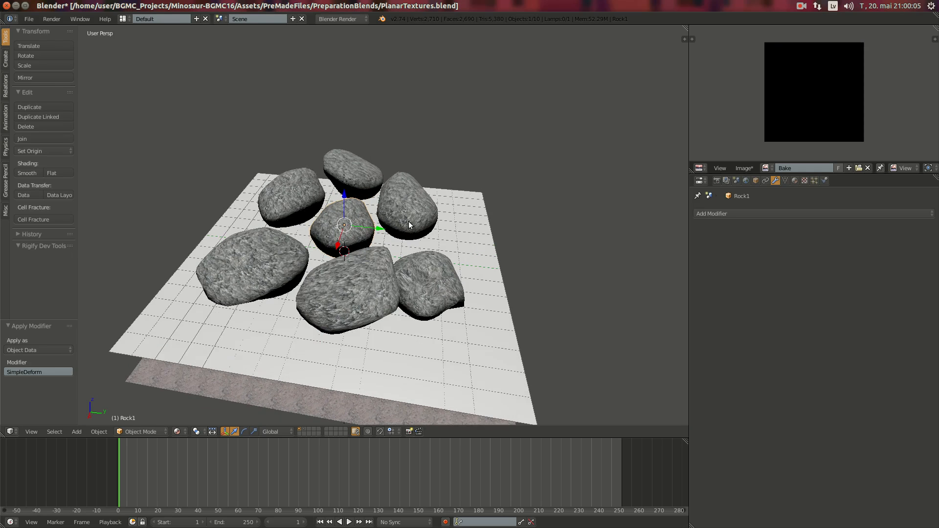
right_click(408, 208, "shift")
right_click(425, 283, "shift")
right_click(352, 294, "shift")
right_click(261, 252, "shift")
right_click(291, 195, "shift")
right_click(350, 169, "shift")
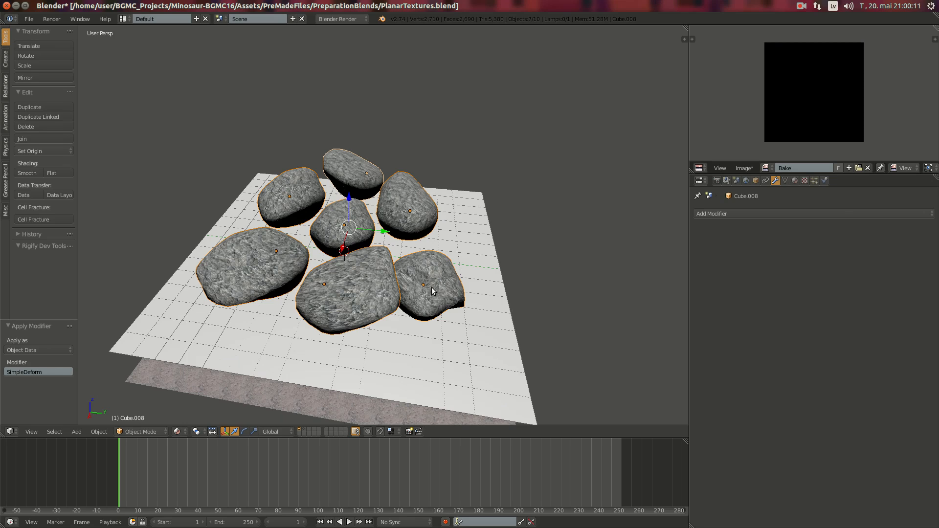
key("m")
key("1")
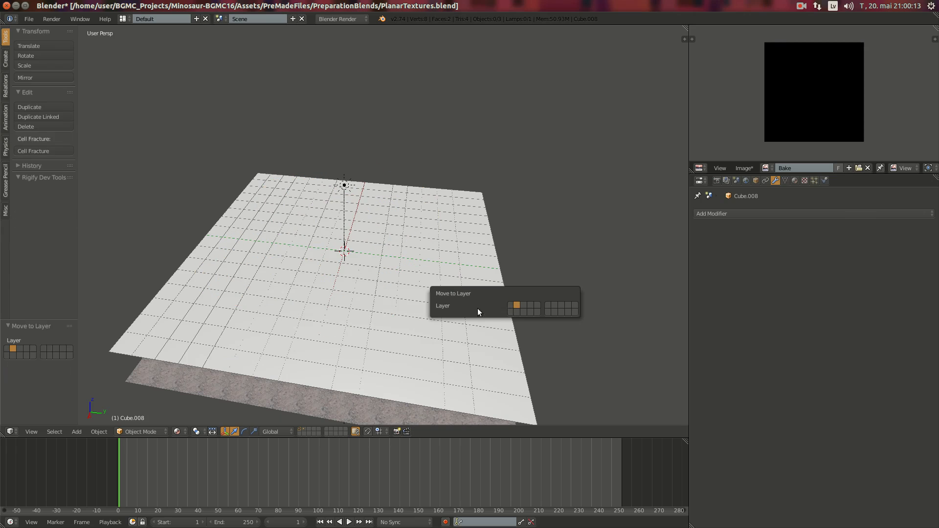
Reassign the selected stones to layer 3, check layer 2 and display layer 3
key("m")
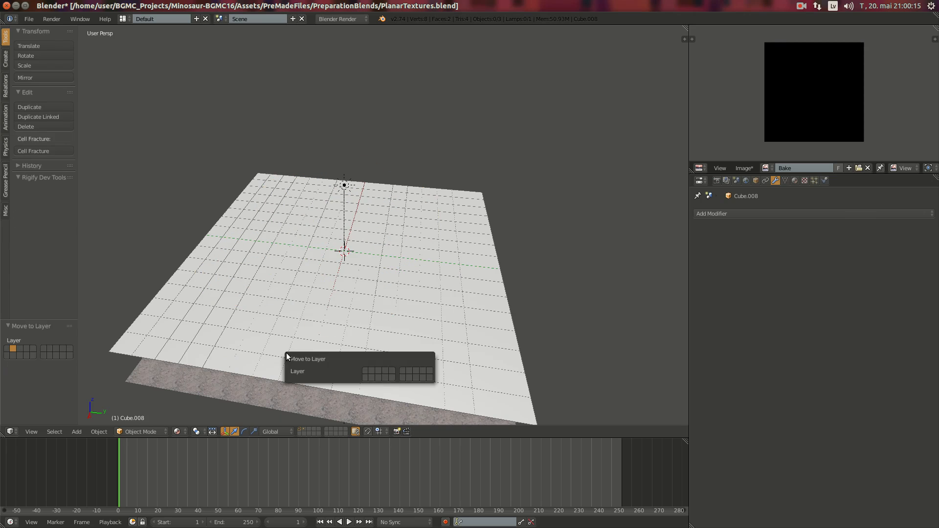
key("2")
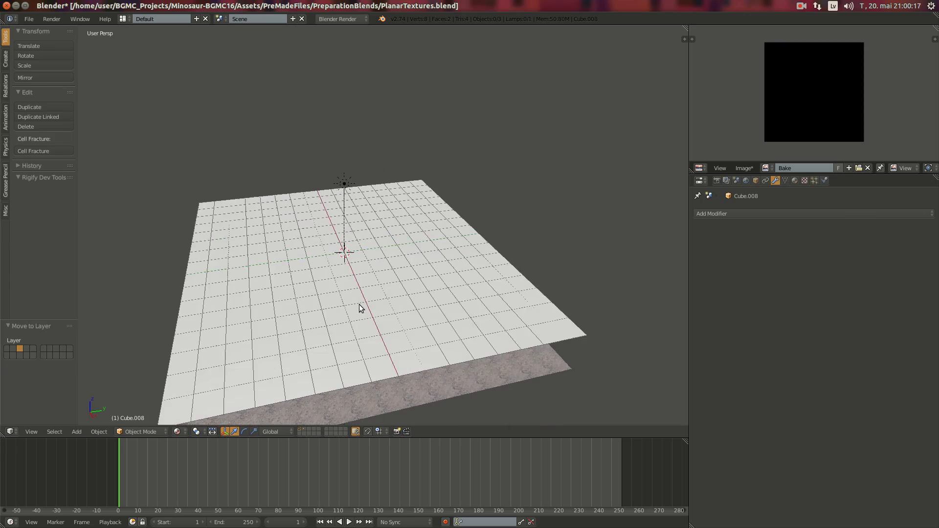
key("2")
key("m")
key("3")
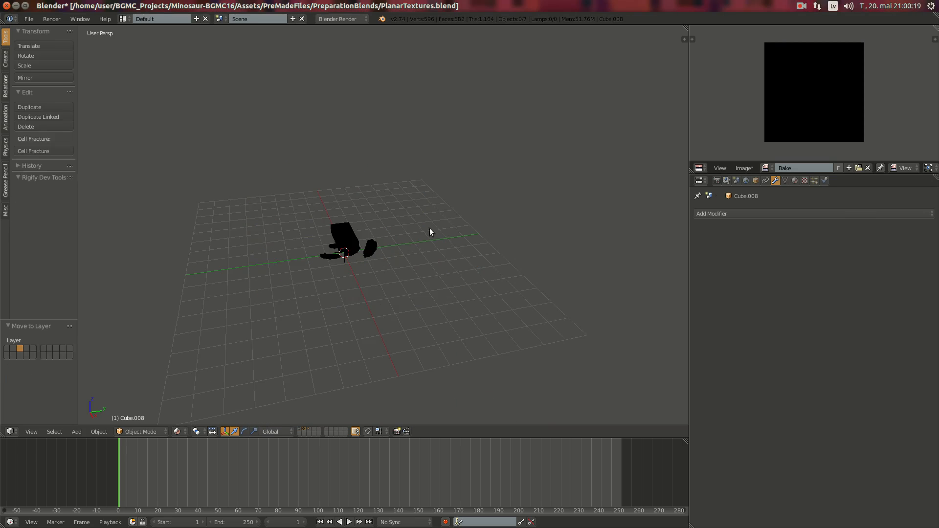
key("3")
middle_click_drag(394, 285, 386, 254)
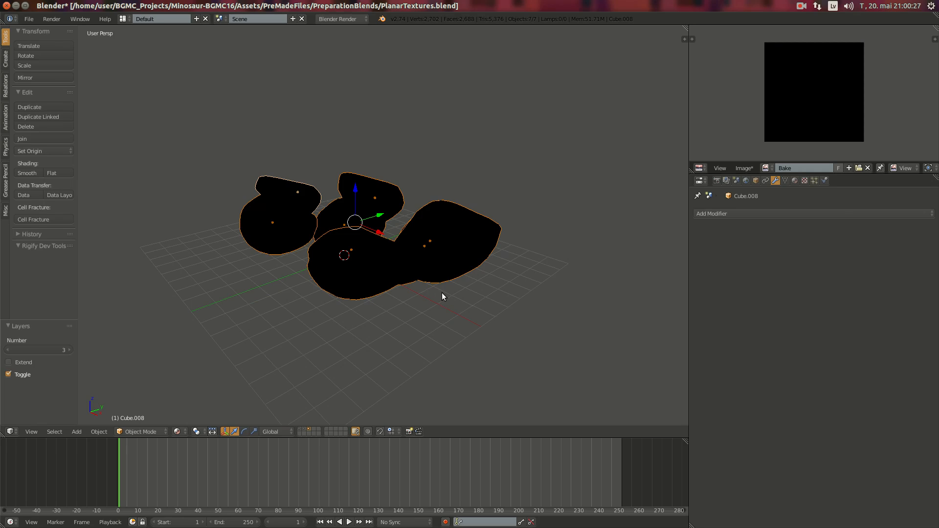
Put the seven selected stones in a new group named stones
key("ctrl+g")
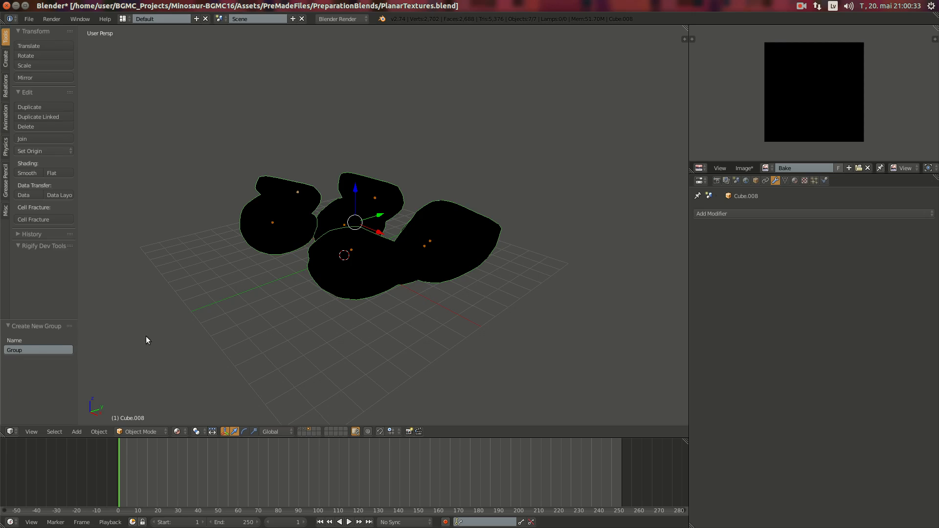
left_click(52, 348)
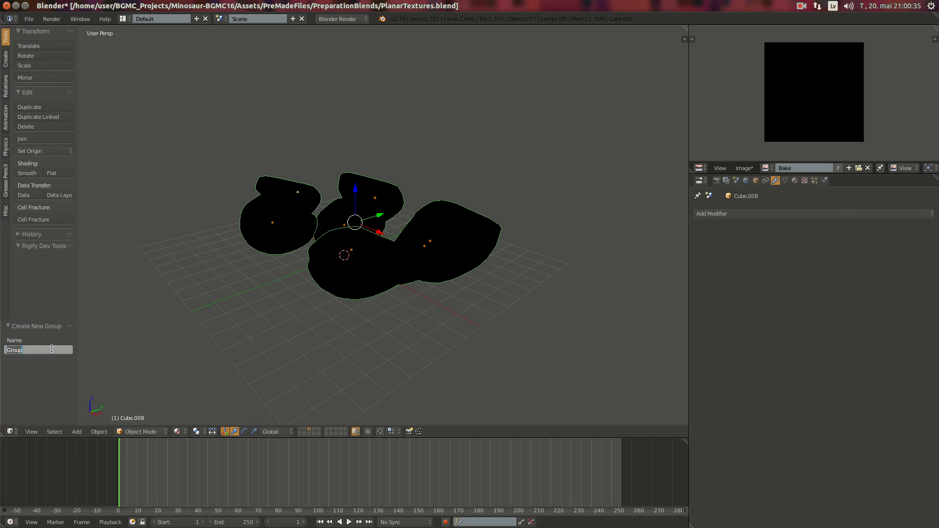
type("stones")
key("Return")
Return to layer 1 and subdivide the gravel-textured plane four times in Edit Mode
key("1")
middle_click_drag(389, 304, 461, 265)
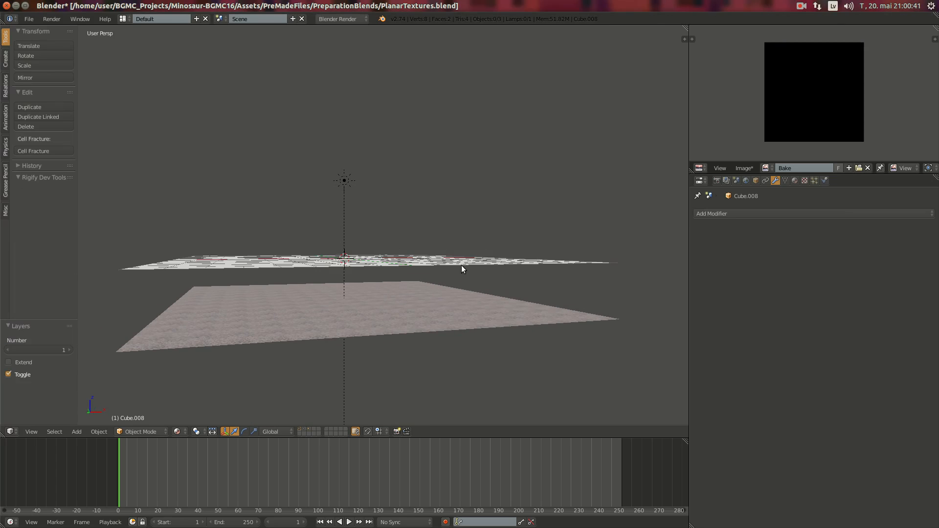
right_click(440, 304)
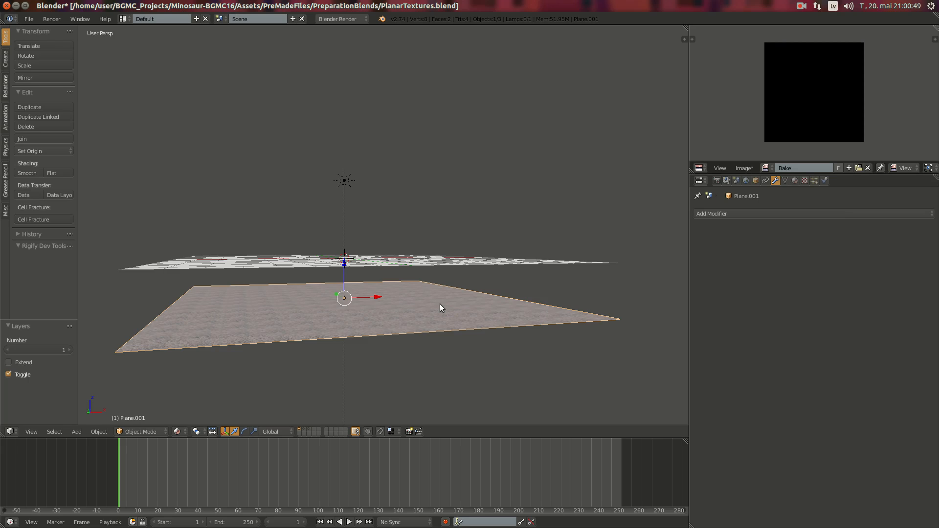
key("Tab")
middle_click_drag(438, 300, 348, 244)
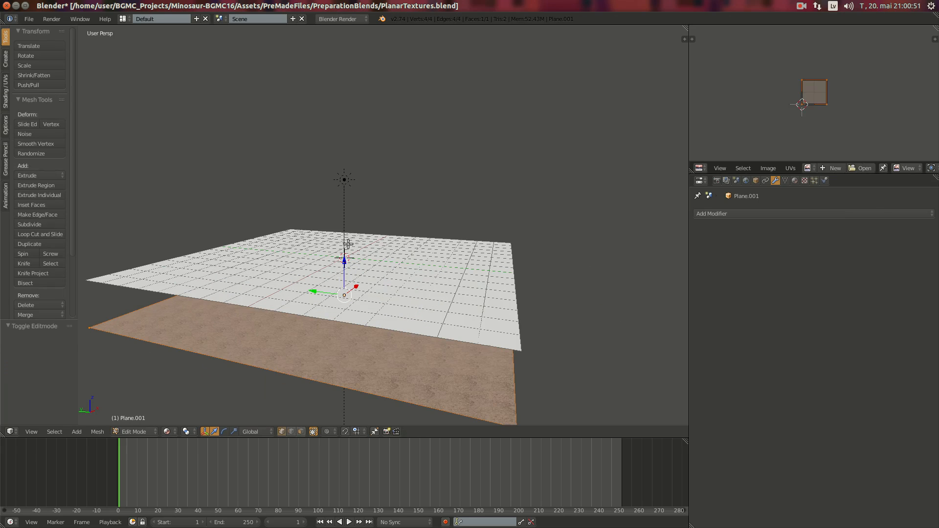
left_click(39, 223)
left_click(39, 224)
left_click(39, 224)
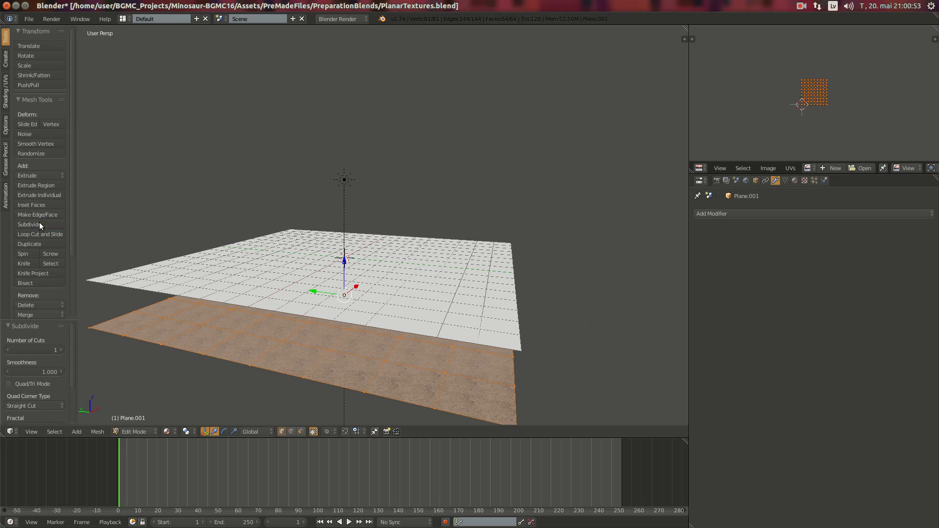
left_click(39, 224)
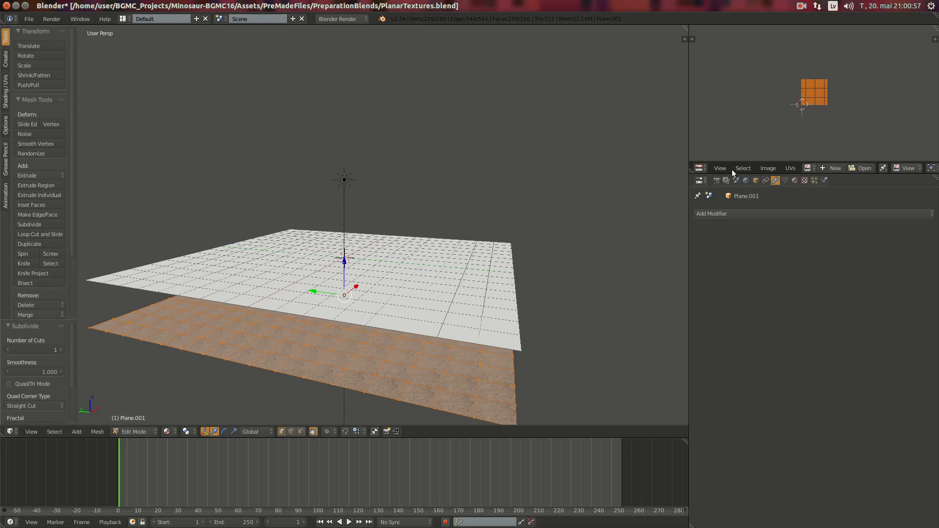
Add a Displace modifier to the gravel plane and give it a new texture of type Clouds
left_click(738, 213)
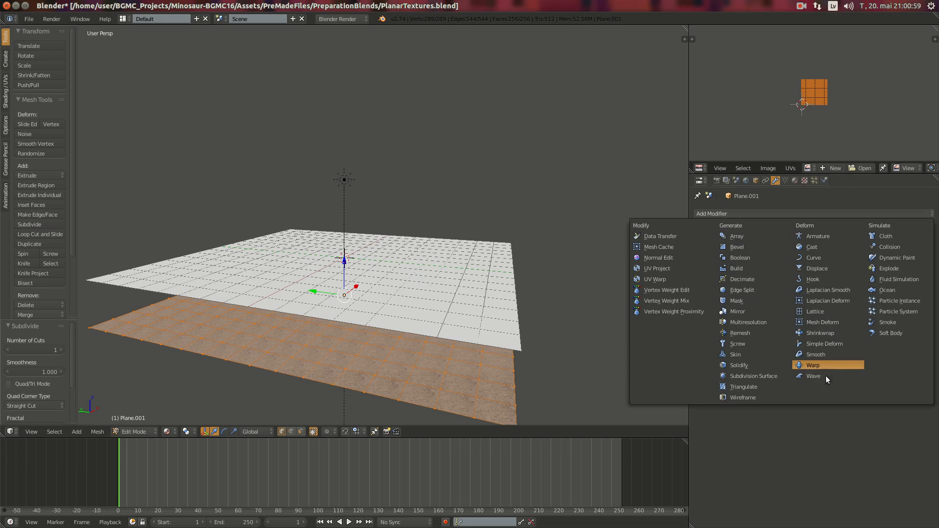
left_click(810, 269)
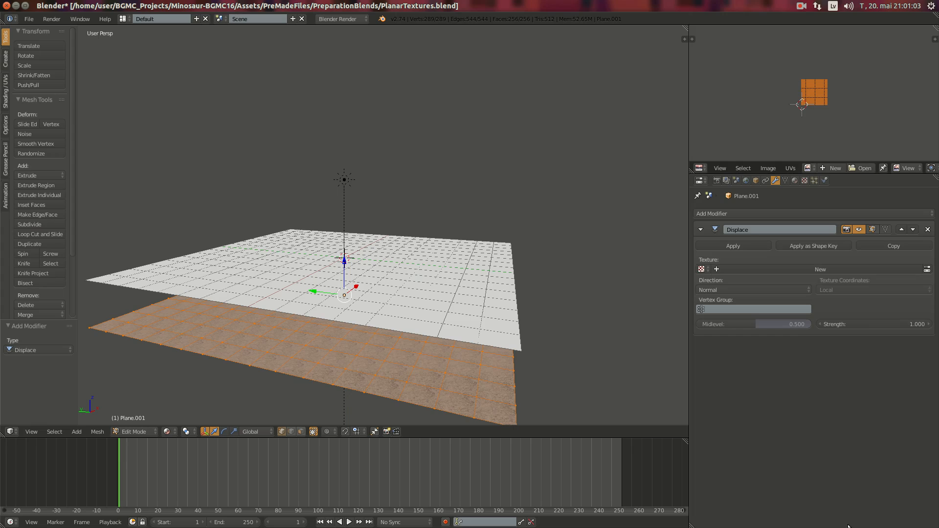
left_click(702, 269)
left_click(726, 271)
left_click(804, 180)
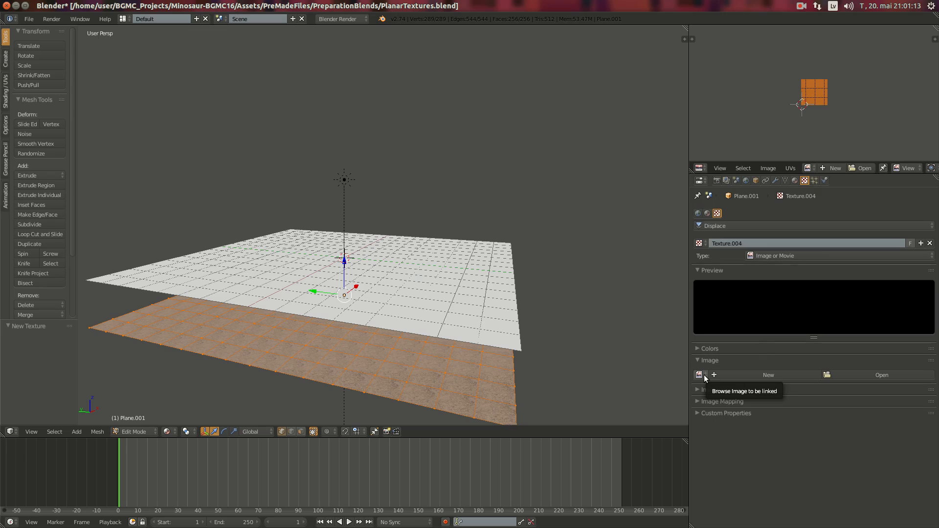
left_click(778, 254)
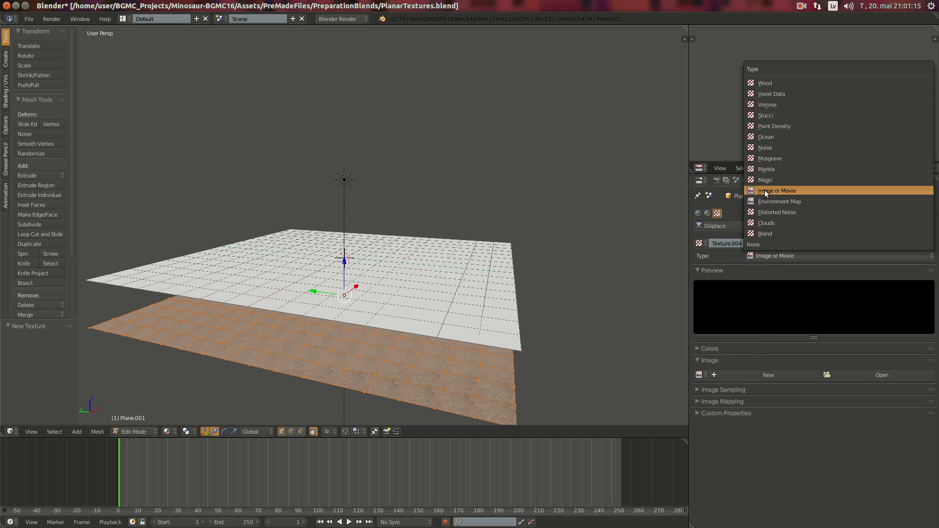
left_click(767, 223)
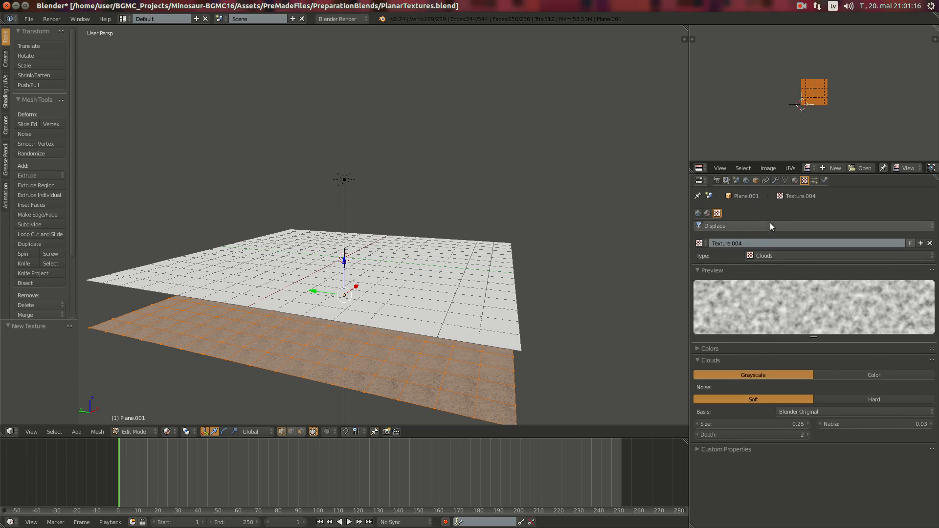
Return to the Displace modifier's settings with the Clouds texture assigned, and switch the gravel plane to Object Mode
left_click(784, 181)
left_click(794, 180)
left_click(774, 181)
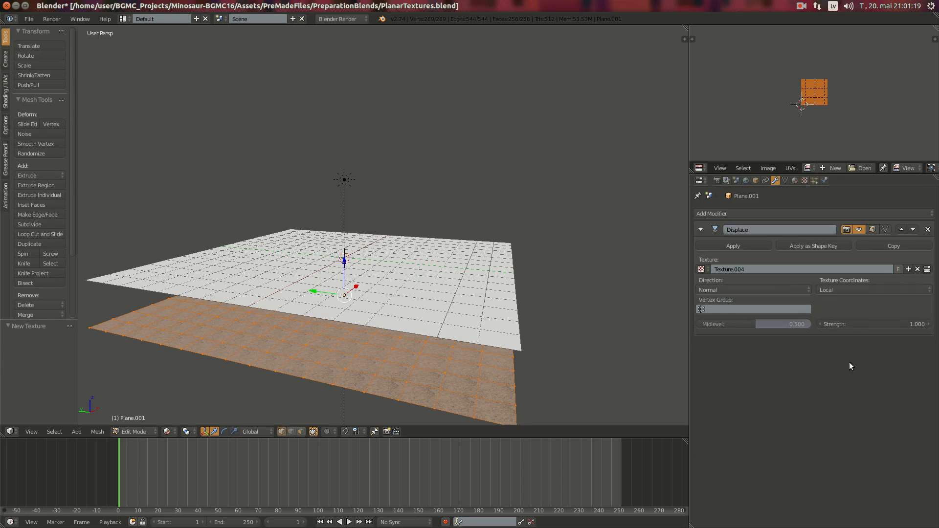
left_click(701, 269)
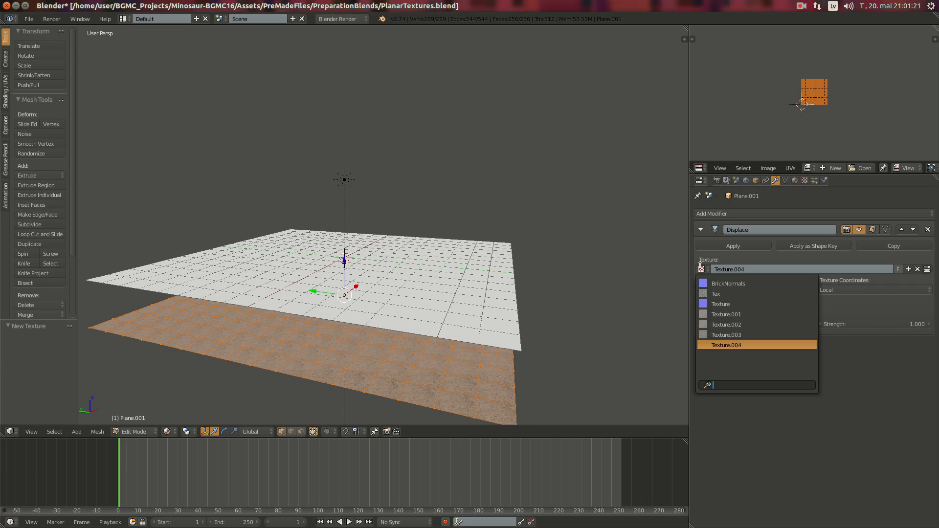
left_click(719, 324)
middle_click_drag(533, 348, 510, 353)
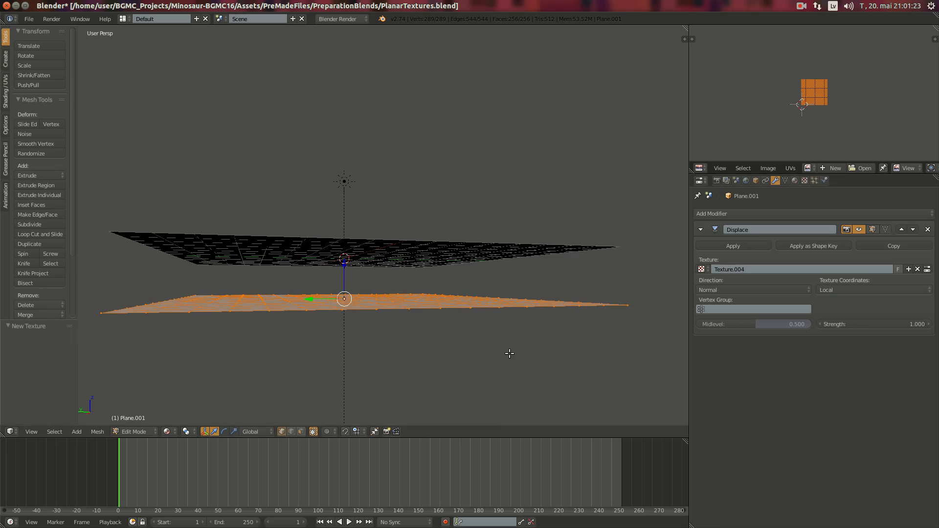
key("Tab")
middle_click_drag(563, 288, 506, 285)
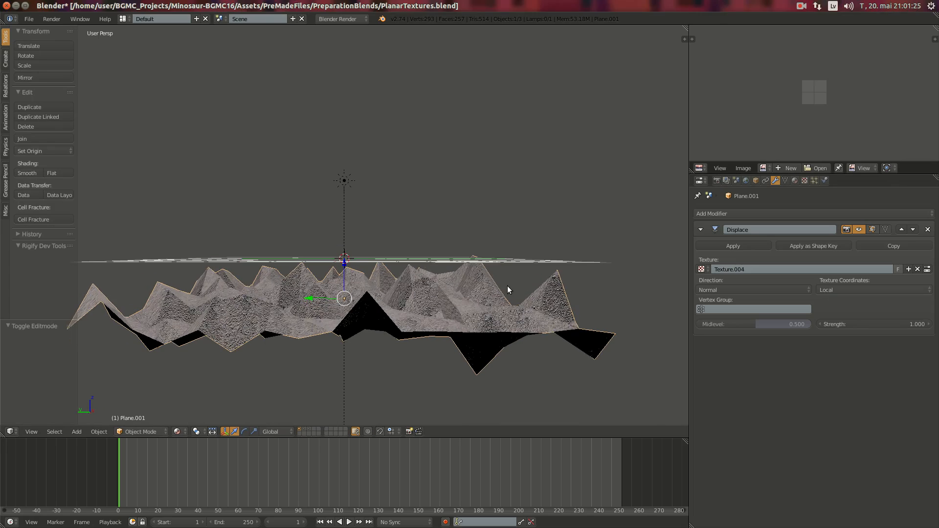
Set the Displace modifier's strength to 0.05
mouse_move(868, 321)
left_mouse_down()
mouse_move(900, 321)
mouse_move(836, 321)
mouse_move(876, 323)
left_mouse_up()
left_click(876, 324)
type(".0")
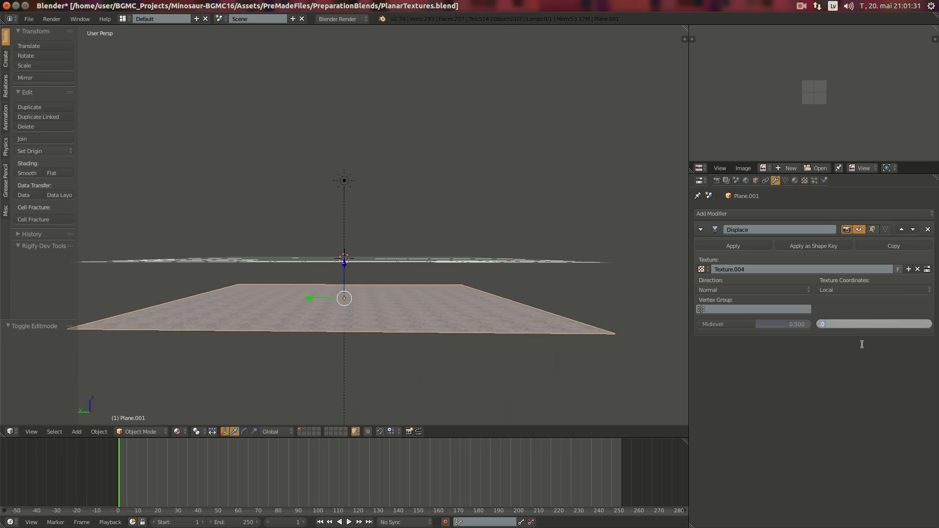
type("5")
key("Return")
Give the gravel plane smooth shading and apply its Displace modifier
middle_click_drag(682, 279, 101, 269)
left_click(30, 172)
middle_click_drag(315, 277, 694, 234)
left_click(729, 246)
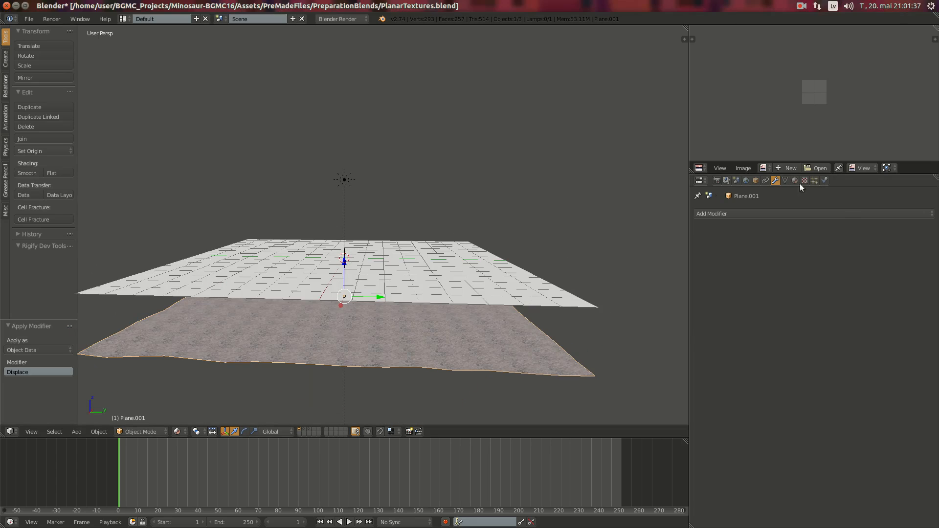
Add a new particle system to the gravel plane and set its type to Hair
left_click(795, 180)
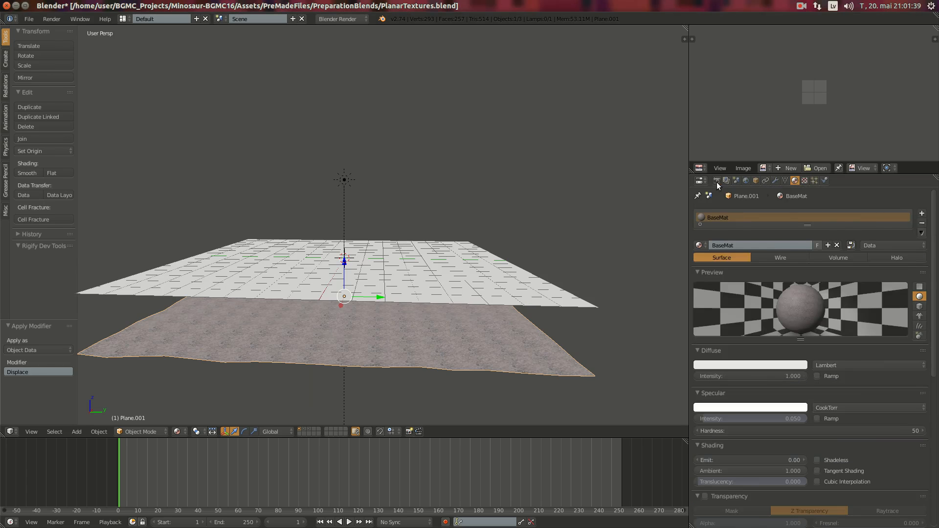
left_click(716, 180)
scroll(866, 215, "down", 10)
left_click(814, 180)
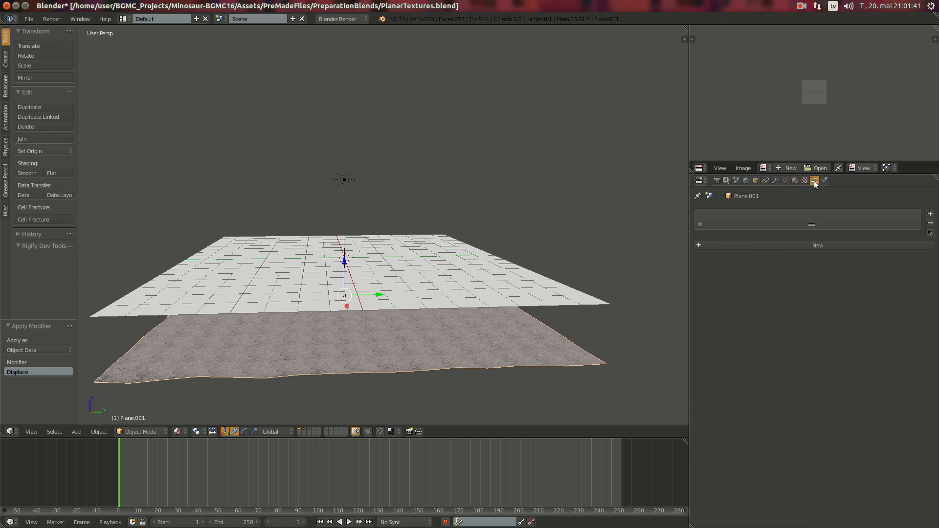
left_click(804, 245)
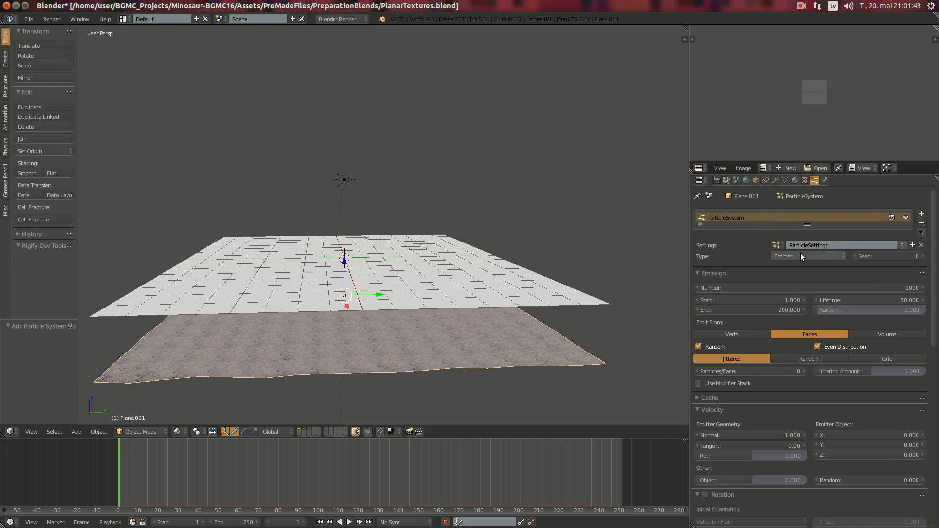
left_click(800, 256)
left_click(794, 231)
middle_click_drag(474, 320, 526, 314)
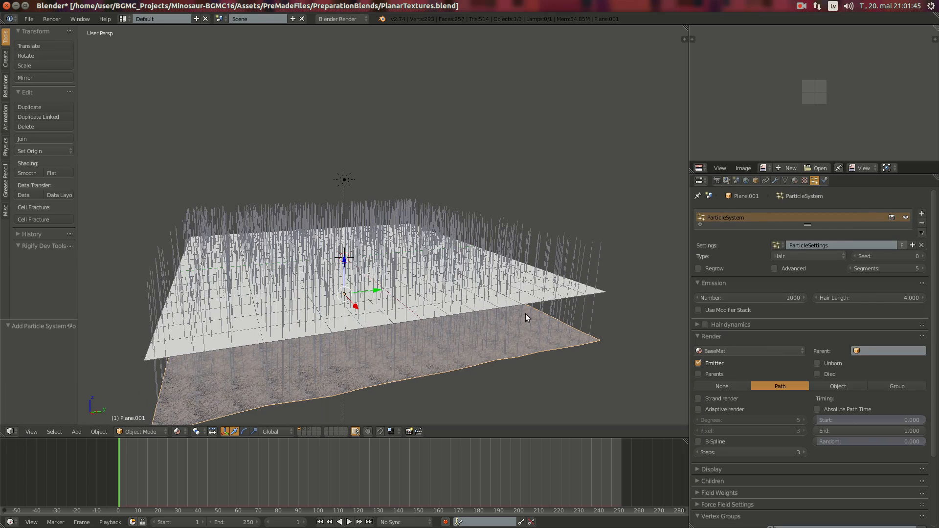
Render the hair particles as a group, using Stones as the dupli group
scroll(719, 374, "down", 4)
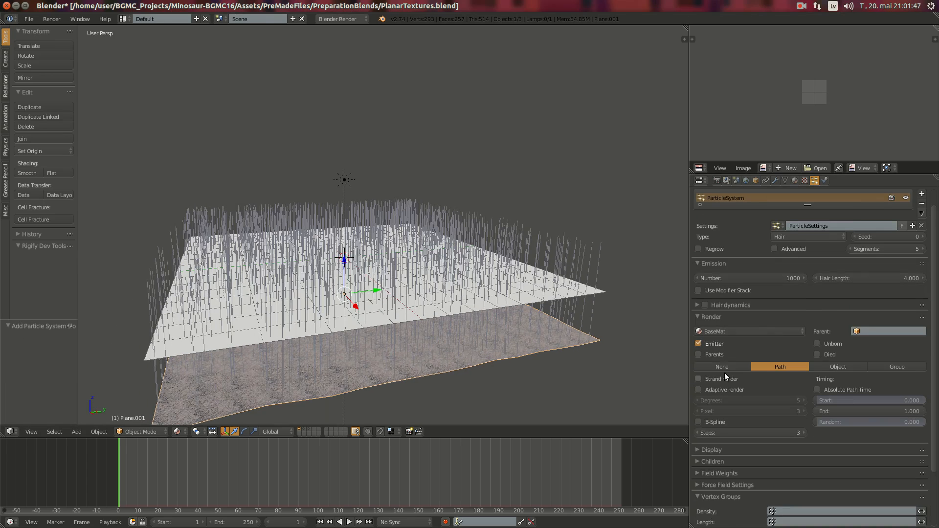
left_click(841, 300)
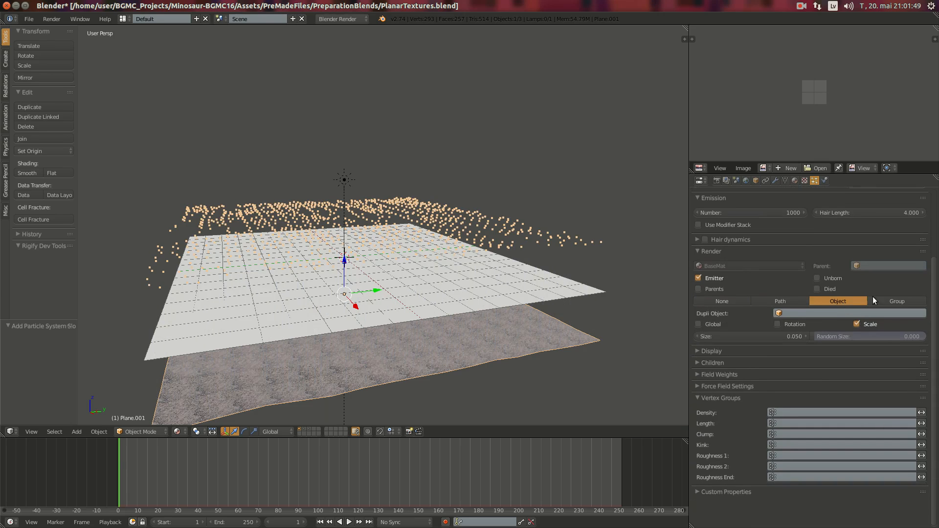
left_click(896, 298)
left_click(808, 320)
left_click(781, 344)
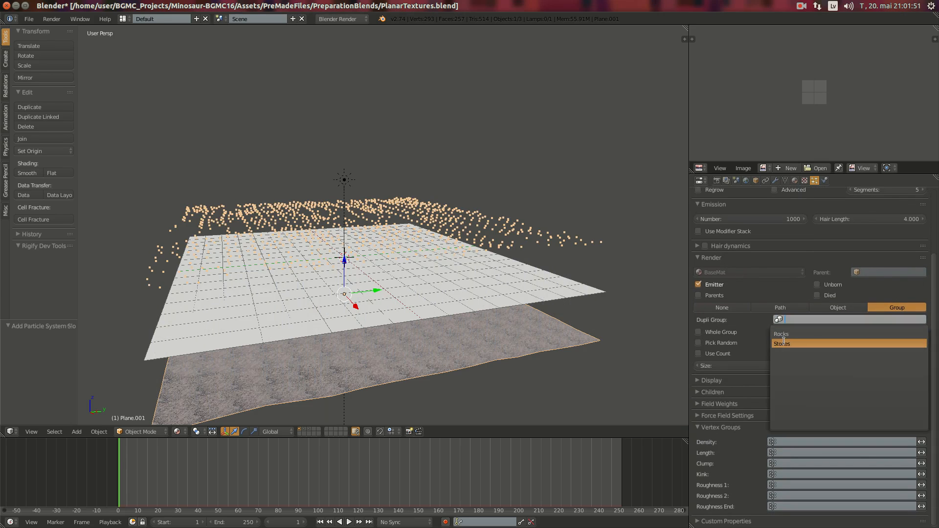
middle_click_drag(555, 299, 544, 236)
scroll(444, 359, "up", 3)
middle_click_drag(444, 358, 535, 367)
scroll(519, 357, "down", 4)
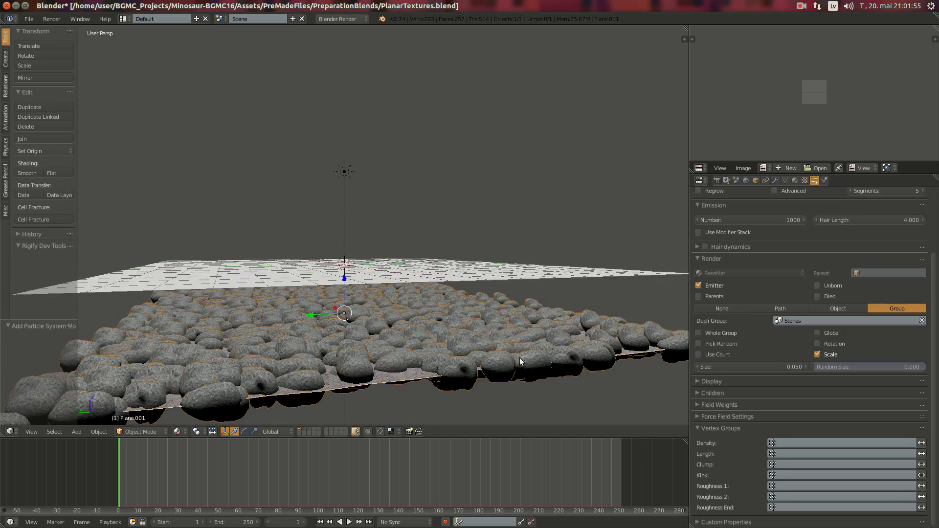
Set the particle system's hair length to 2 and enable its Advanced options
scroll(867, 292, "up", 4)
left_click(857, 298)
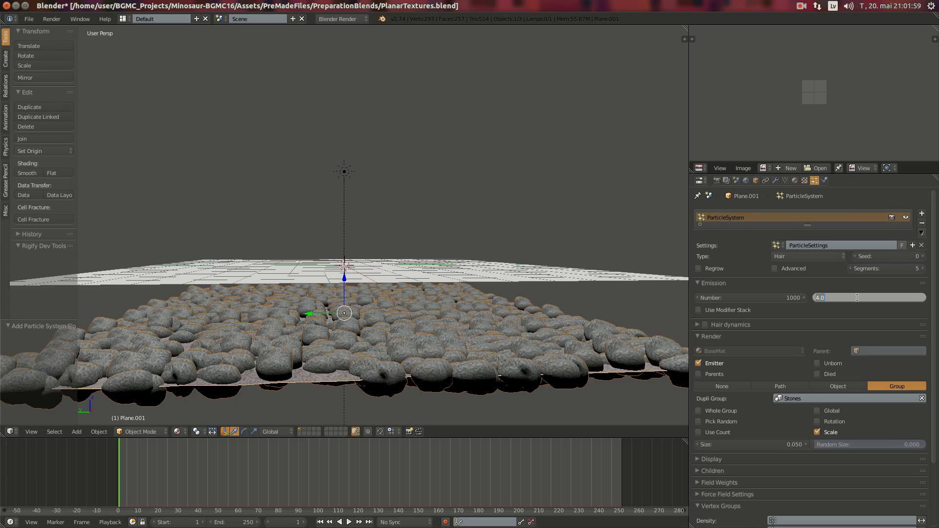
type("2")
key("Return")
left_click(779, 268)
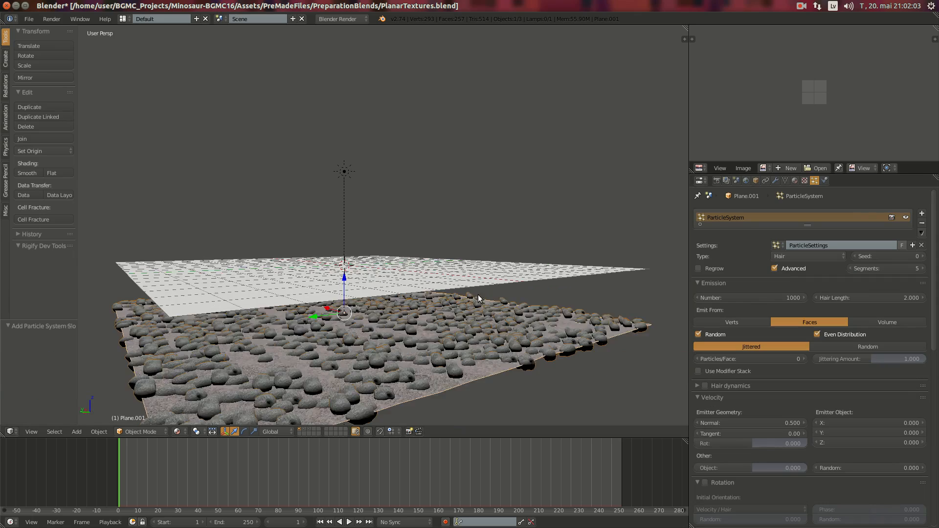
middle_click_drag(477, 294, 493, 297)
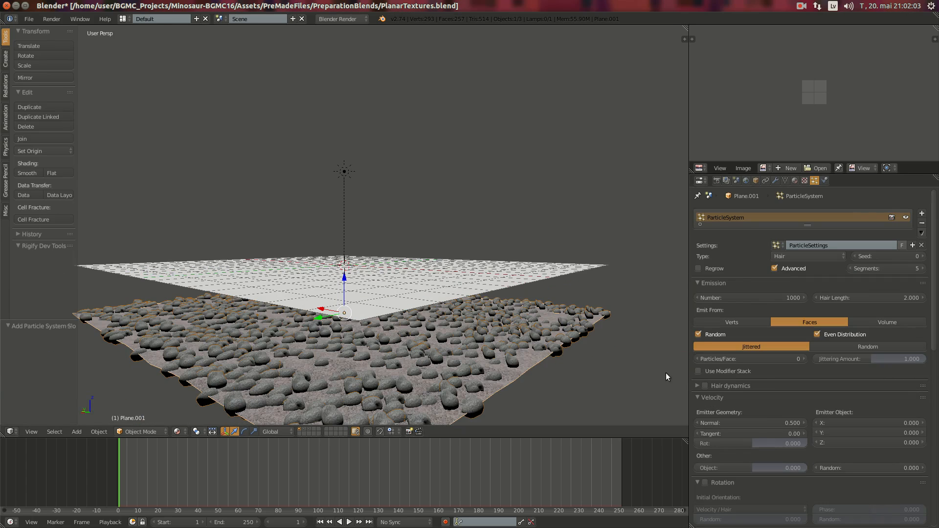
Try a particle number of 400 for the stones scattered on the gravel plane
left_click(761, 297)
type("400")
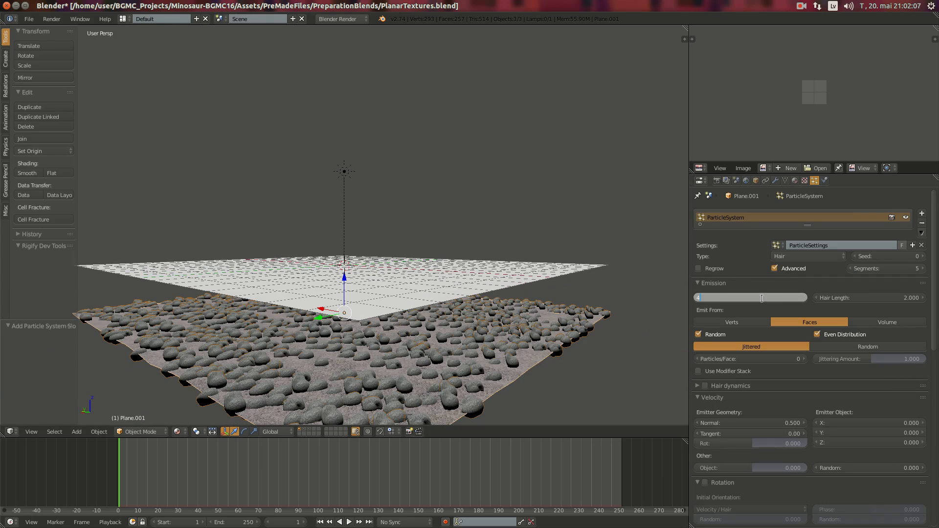
key("Return")
middle_click_drag(612, 296, 566, 280)
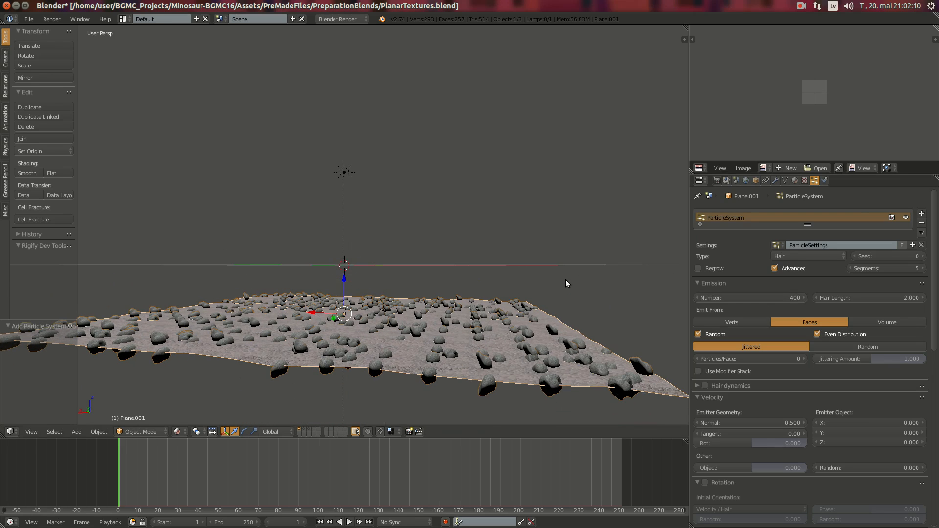
Set the particle number to 500 and change the emission distribution from Jittered to Random
left_click(775, 295)
type("500")
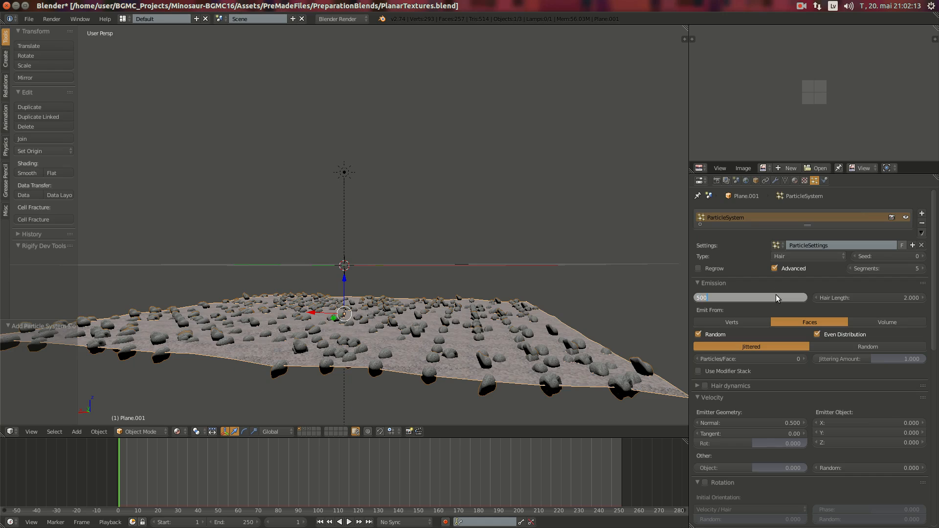
key("Return")
middle_click_drag(597, 272, 417, 281)
left_click(841, 347)
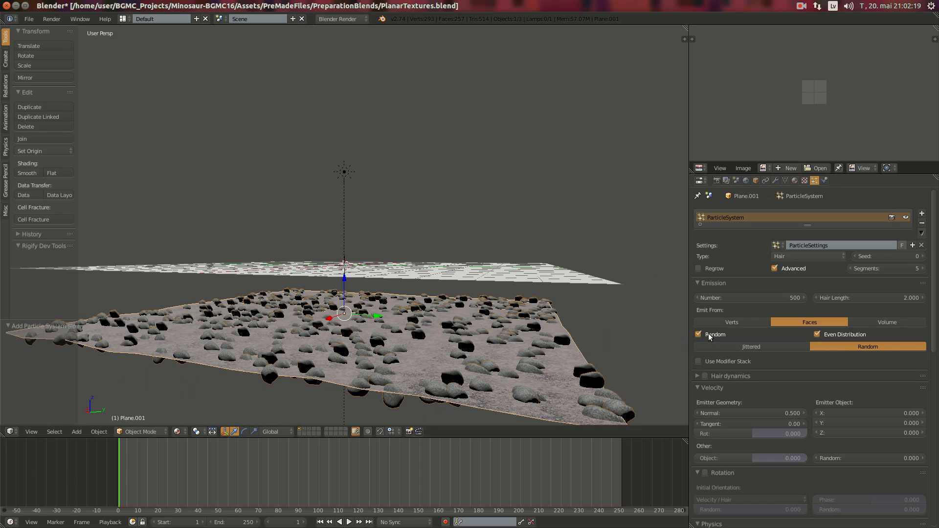
Enable rotation for the stone particles and set their initial orientation to Global X
scroll(749, 424, "down", 6)
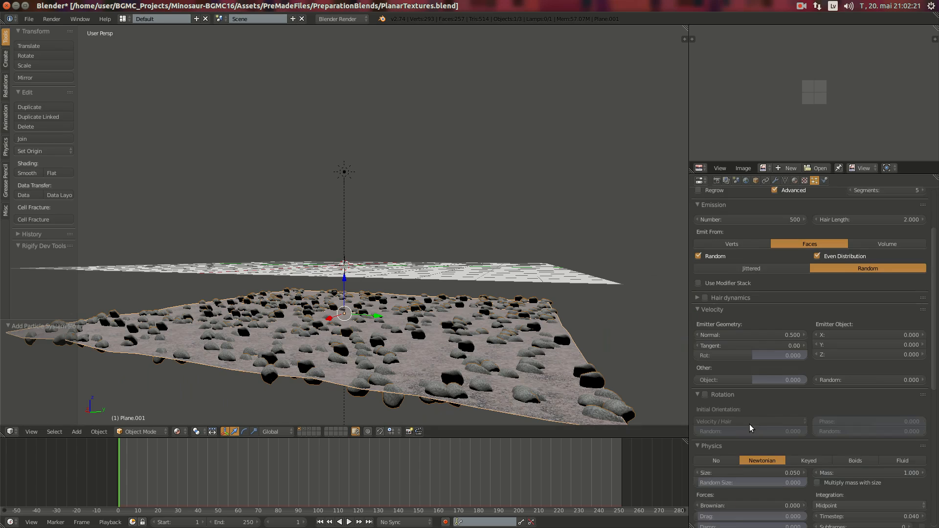
left_click(704, 355)
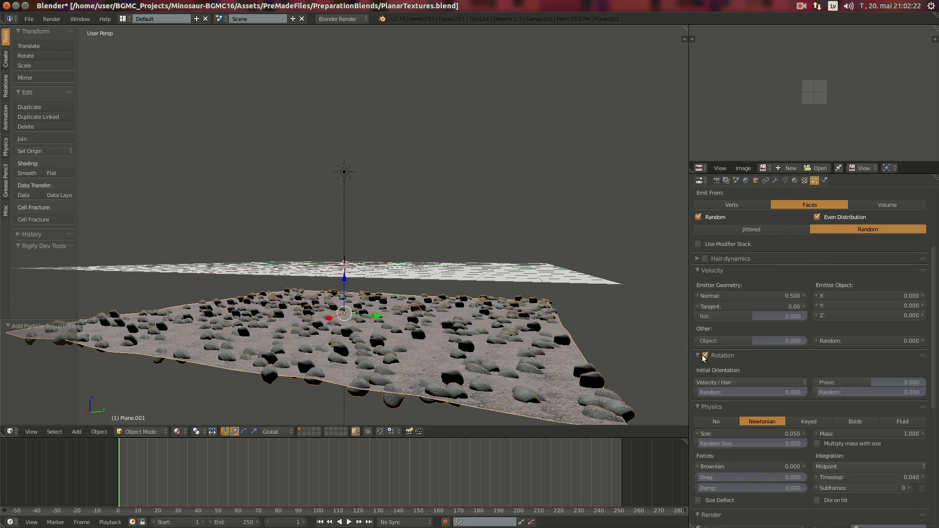
left_click(711, 378)
left_click(720, 324)
middle_click_drag(553, 325, 442, 289)
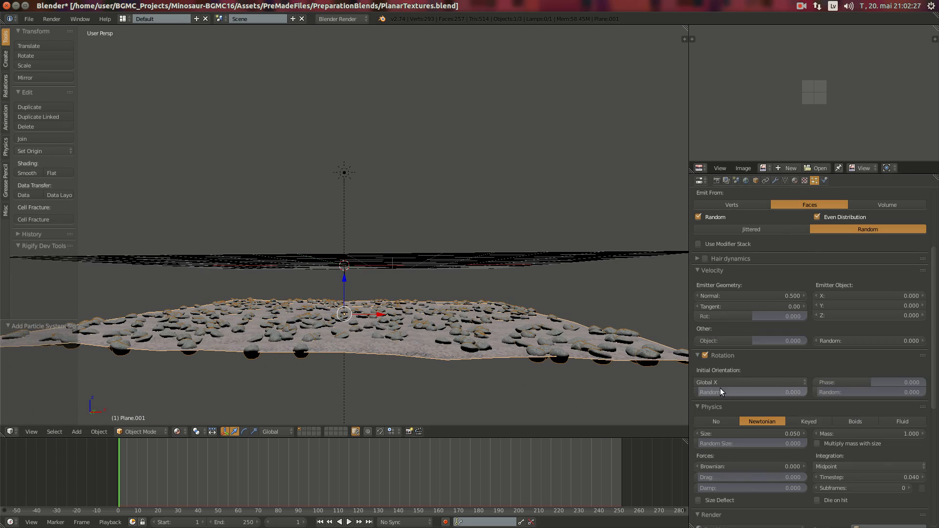
Set the random amount of the particles' initial orientation to 0.4
left_click_drag(719, 390, 740, 391)
left_click(740, 391)
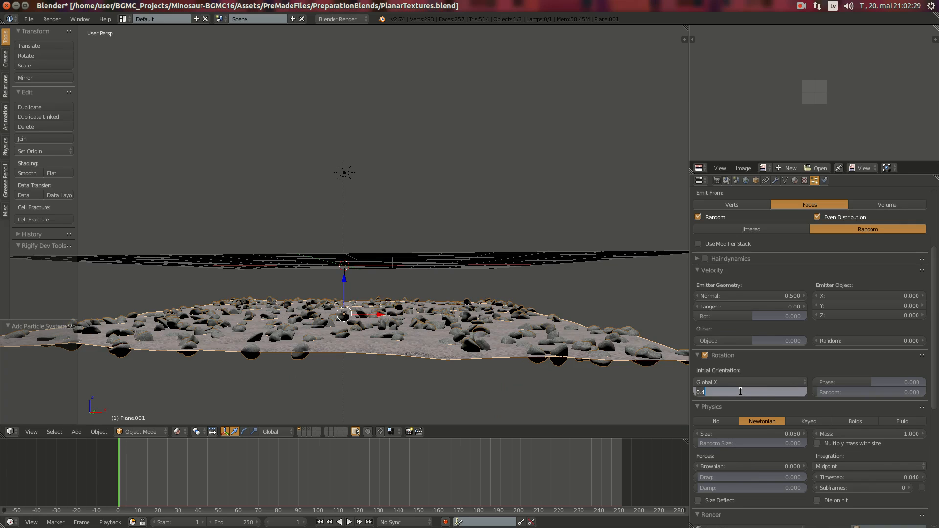
type(".2")
key("Escape")
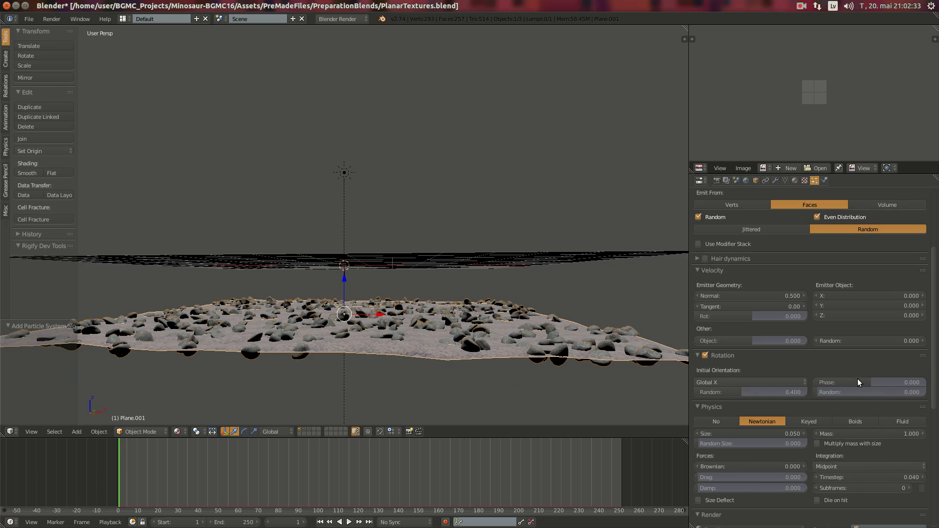
Set the particle rotation phase to 1.0 and its random phase to about 0.124
left_click_drag(857, 382, 922, 382)
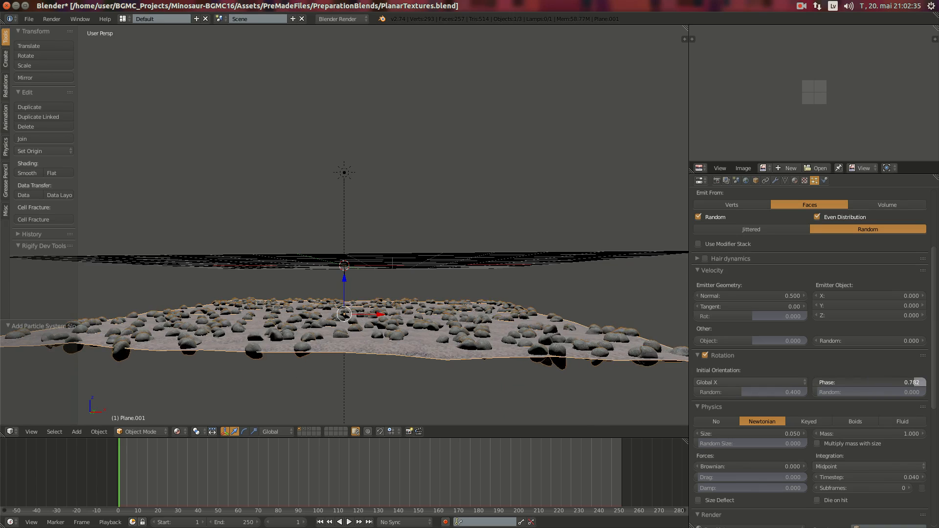
left_click_drag(815, 392, 829, 392)
middle_click_drag(309, 301, 344, 307)
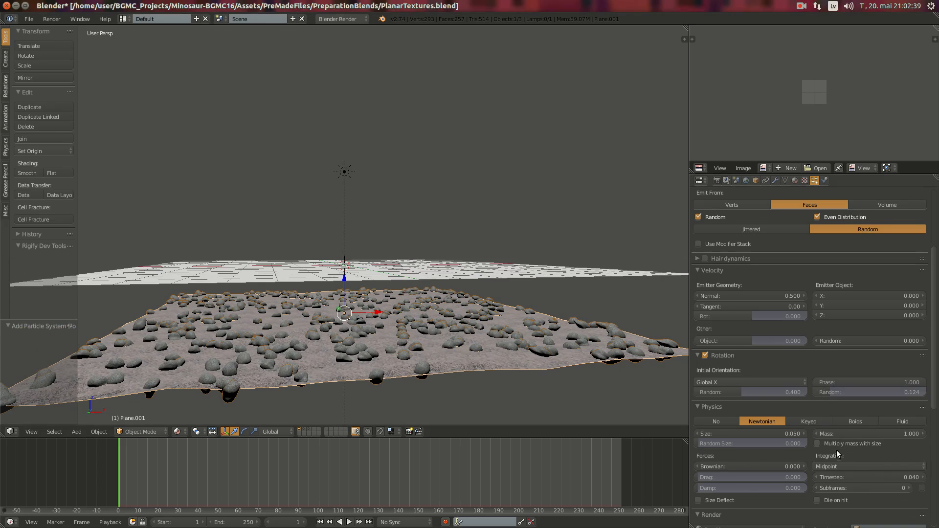
Set the random size of the stone particles to 0.5 in the physics settings
scroll(835, 455, "down", 5)
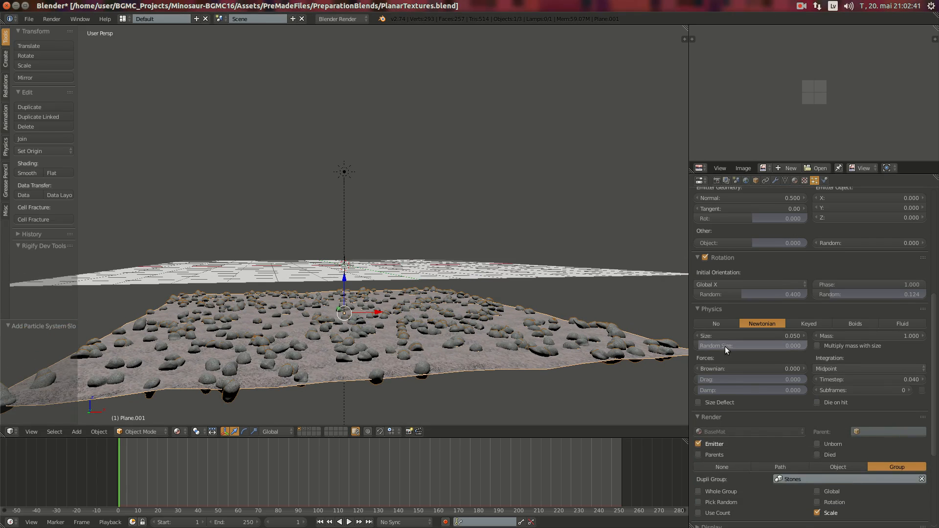
left_click_drag(722, 347, 799, 347)
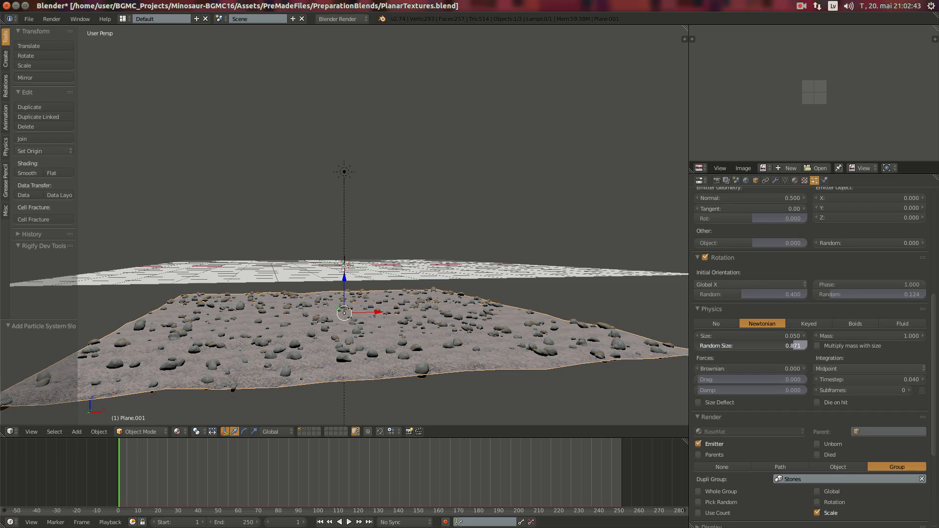
left_click(787, 346)
type(".5")
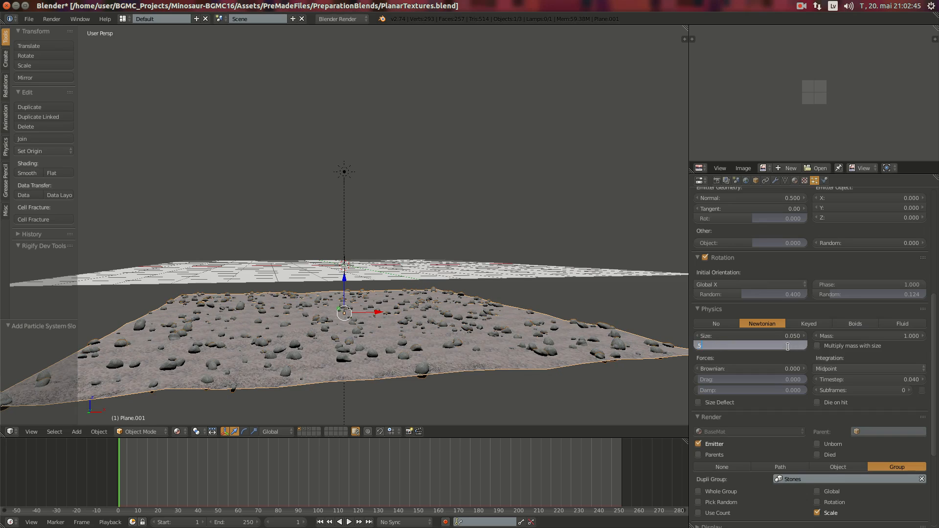
key("Return")
Set the stone particles' size to 0.075
left_click(782, 337)
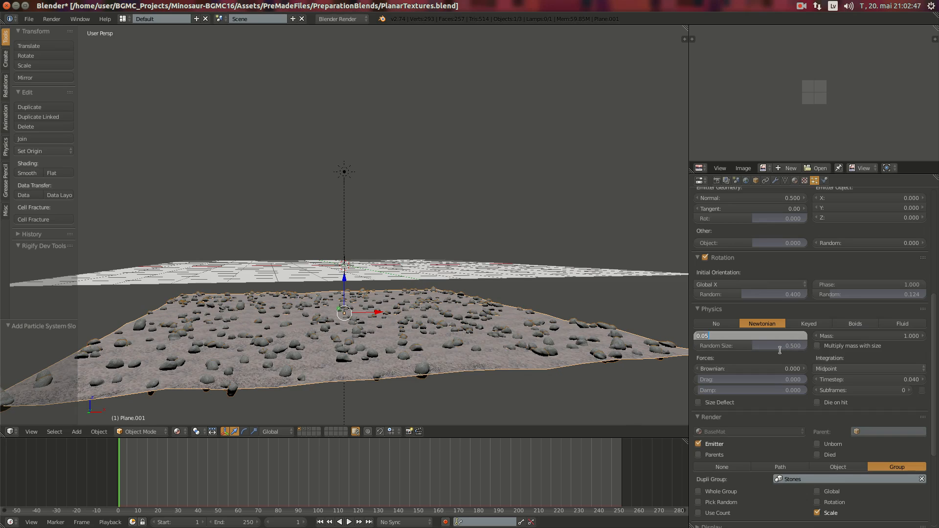
key("BackSpace")
type(".075")
key("Return")
middle_click_drag(400, 274, 559, 279)
scroll(899, 413, "down", 6)
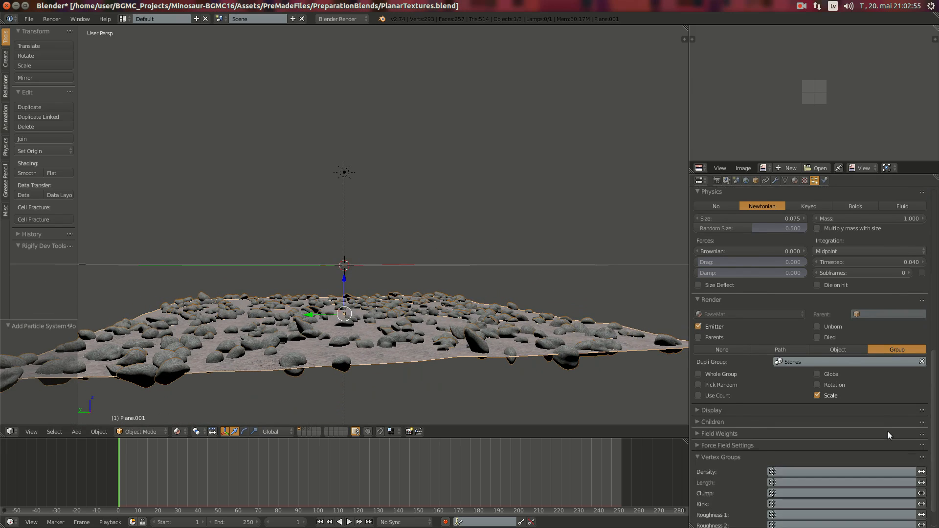
scroll(887, 436, "up", 15)
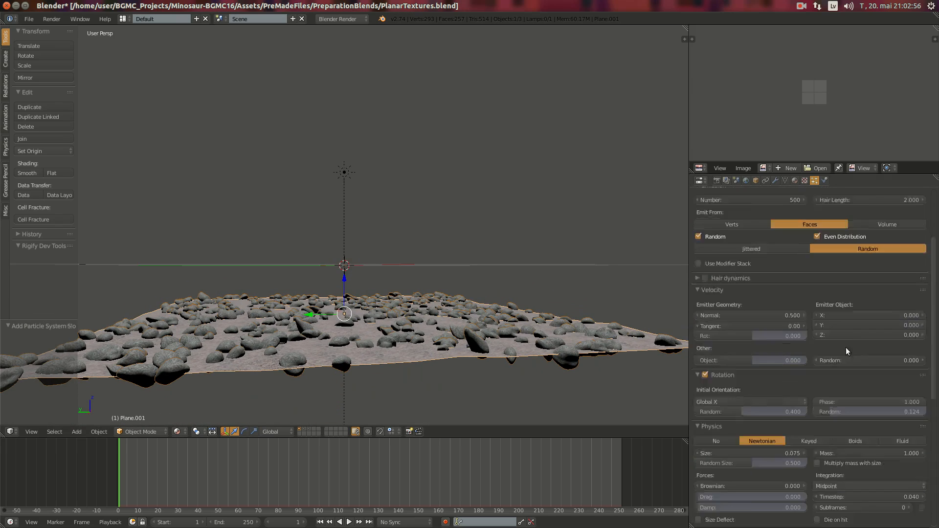
left_click(775, 180)
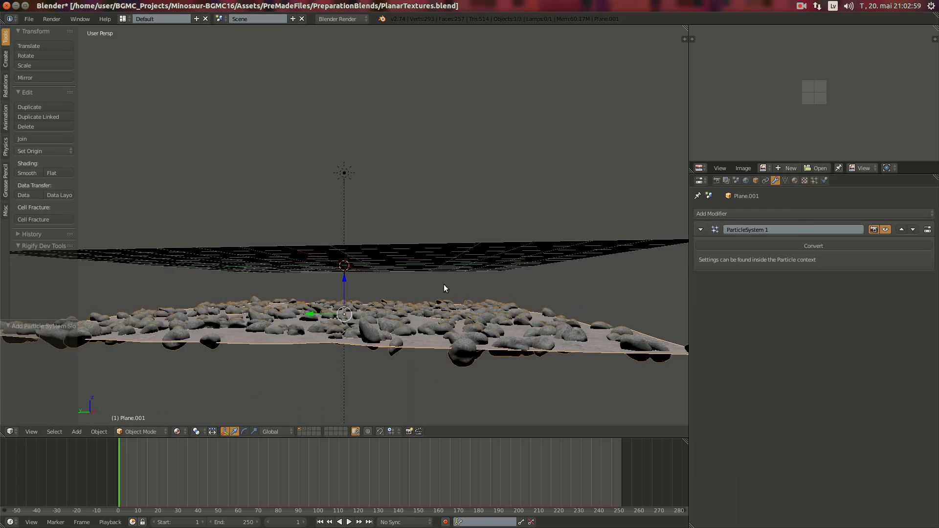
middle_click_drag(444, 283, 497, 294)
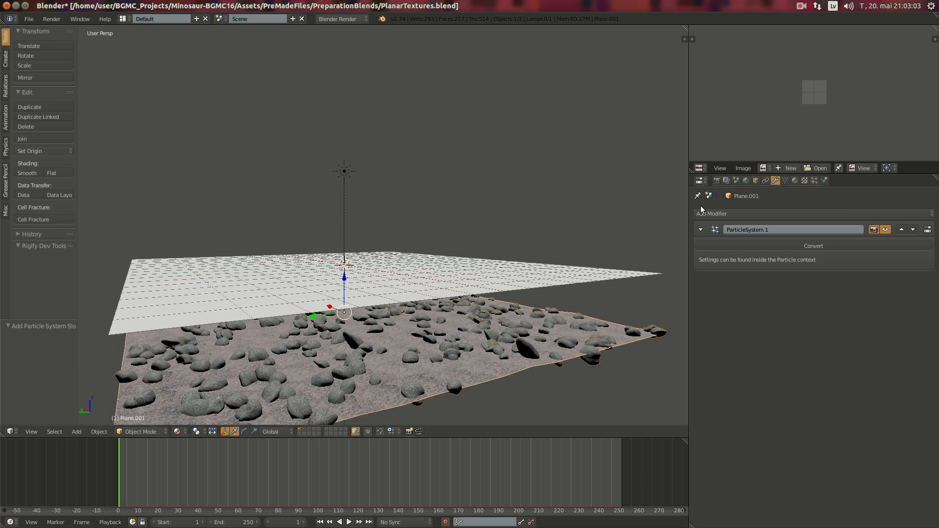
Display the Bake image in the image editor and set the bake mode to Full Render
left_click(763, 168)
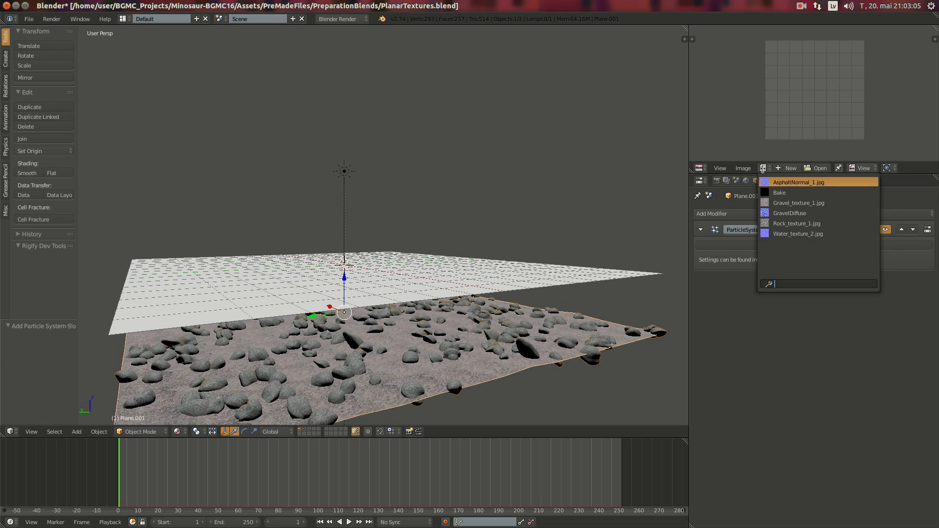
left_click(779, 192)
left_click(716, 180)
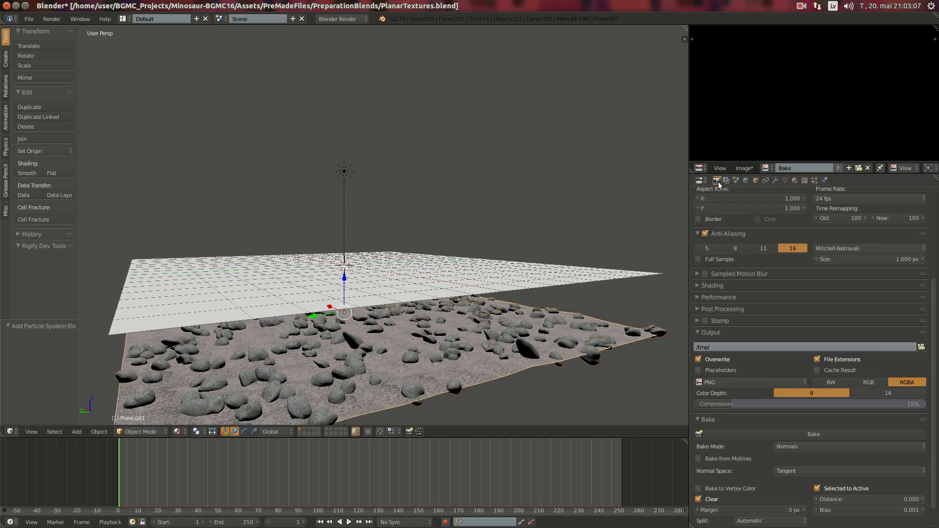
scroll(386, 322, "down", 2)
middle_click_drag(386, 320, 476, 294)
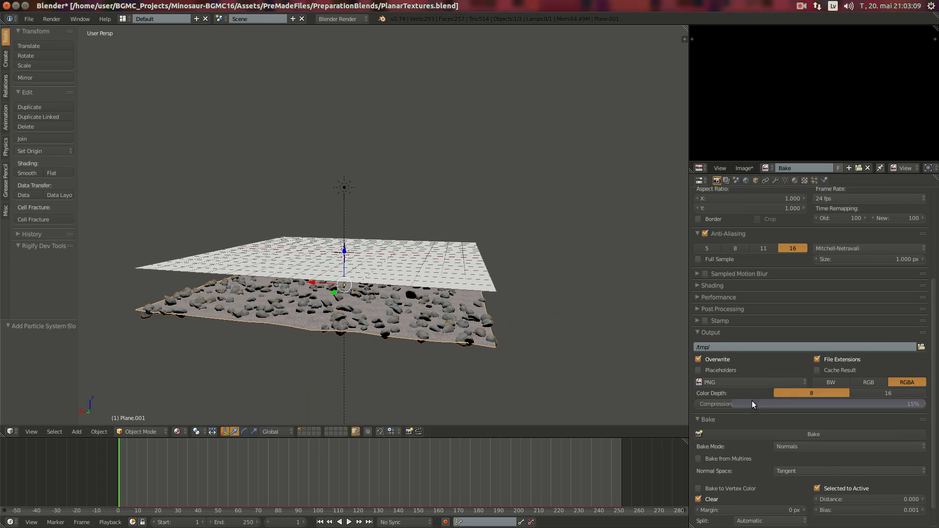
scroll(751, 404, "down", 2)
left_click(817, 422)
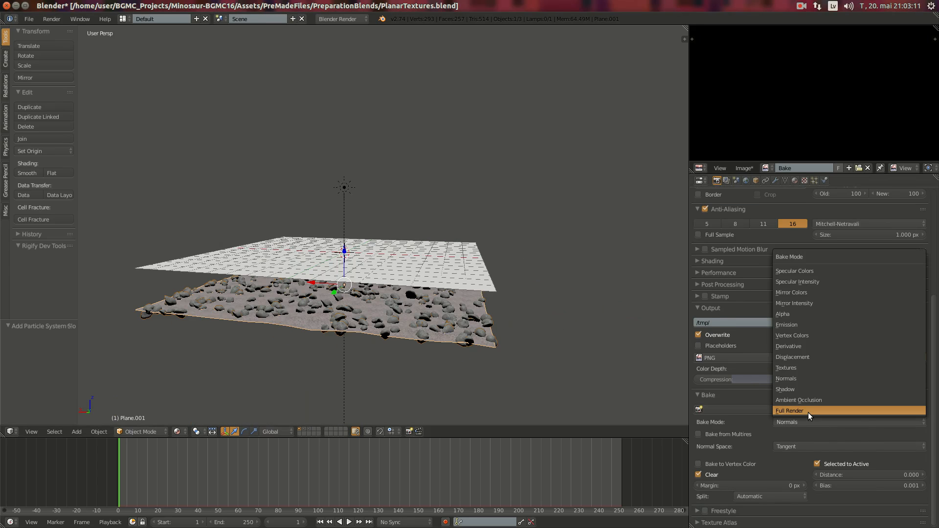
left_click(808, 412)
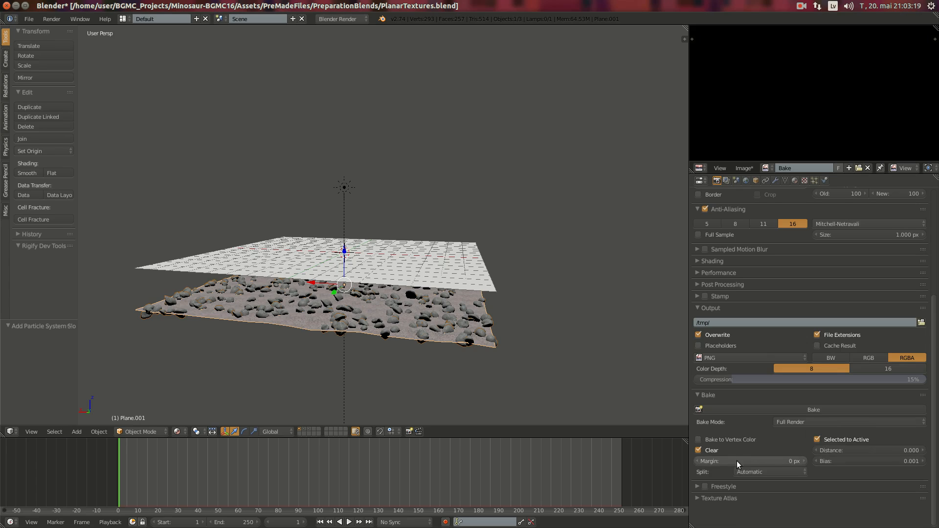
scroll(837, 114, "down", 3)
scroll(837, 113, "up", 1)
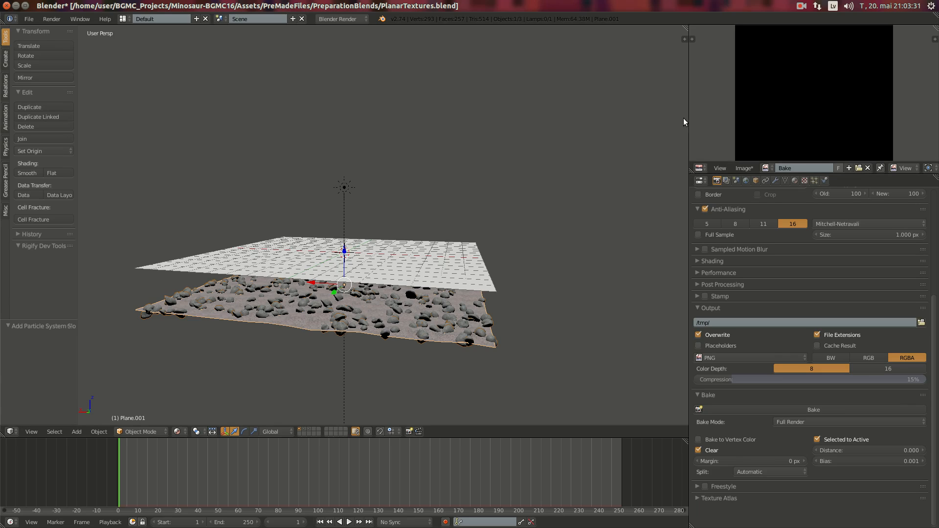
Add the upper flat plane to the selection as the active object and try to bake the full render
mouse_move(478, 317)
middle_mouse_down()
mouse_move(488, 317)
mouse_move(495, 336)
mouse_move(467, 314)
middle_mouse_up()
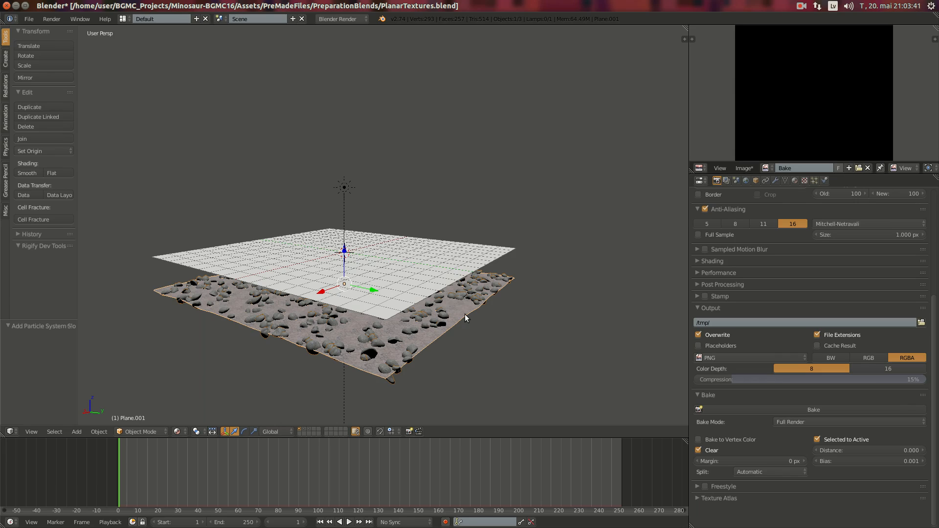
right_click(430, 252, "shift")
middle_click_drag(370, 166, 487, 155)
middle_click_drag(397, 328, 441, 289)
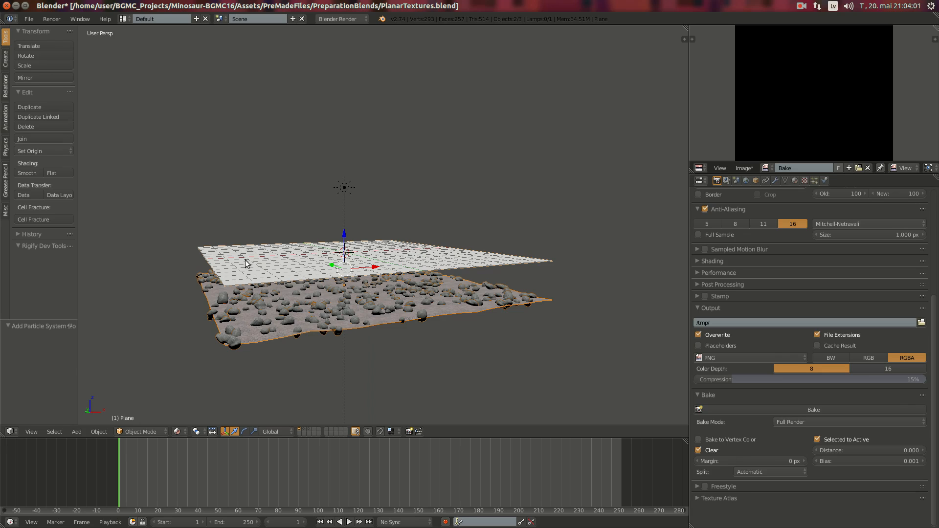
middle_click_drag(245, 263, 572, 210)
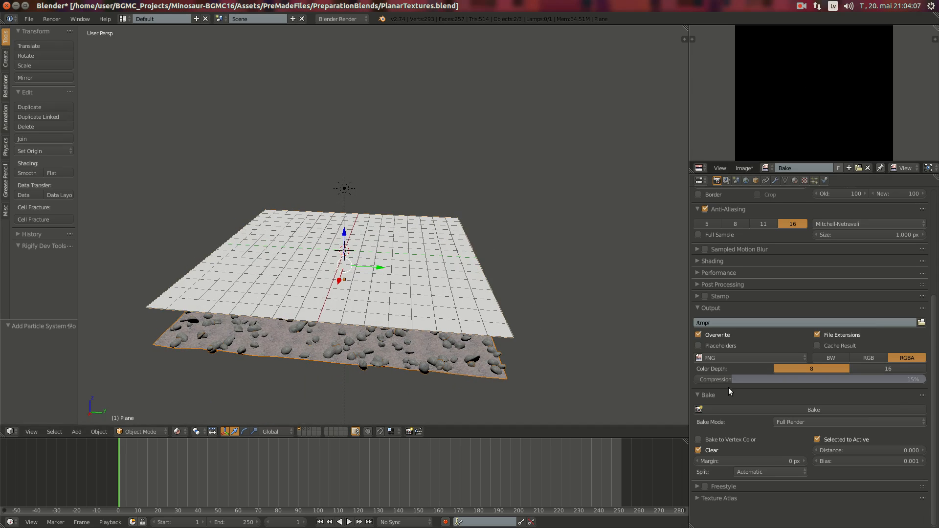
left_click(803, 409)
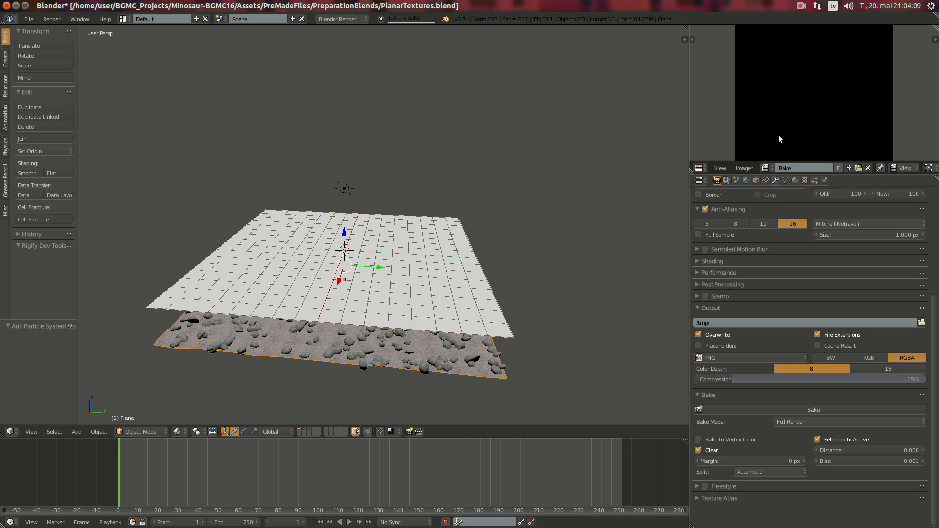
Assign the Bake image to the upper plane's face in Edit Mode and return to Object Mode
left_click(762, 168)
left_click(782, 184)
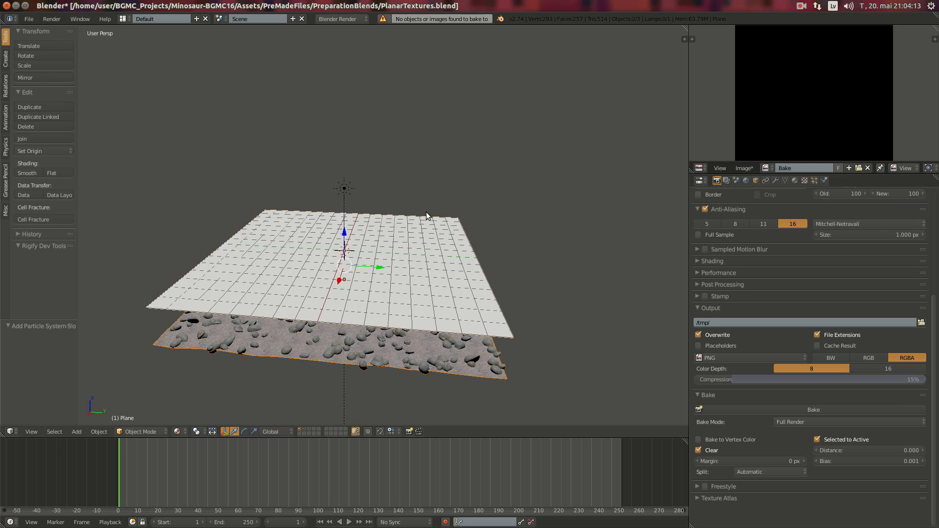
key("Tab")
left_click(808, 167)
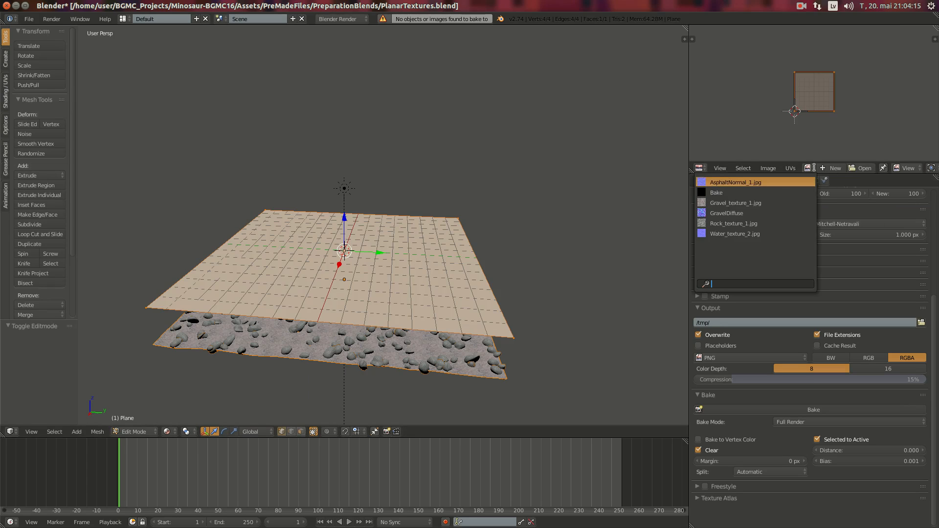
left_click(741, 194)
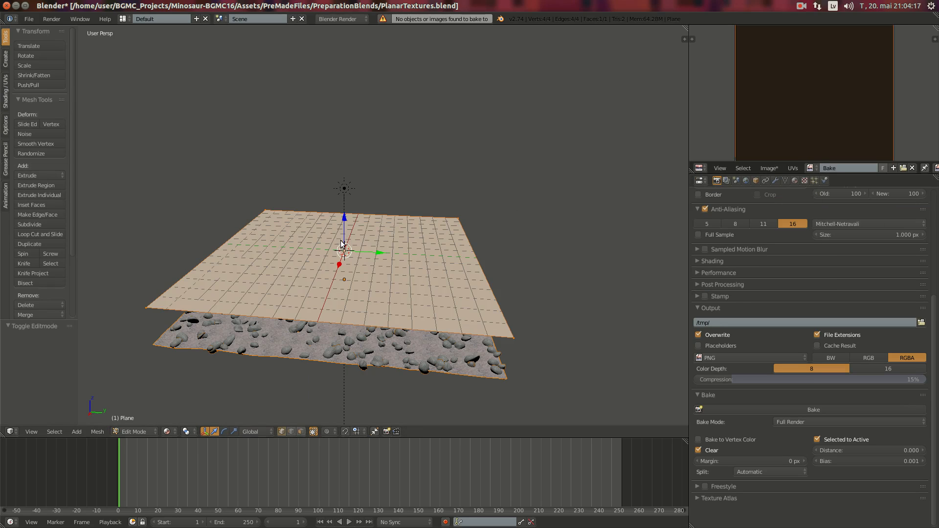
key("Tab")
Bake the full render of the stone-covered ground onto the upper plane and inspect the image
left_click(813, 409)
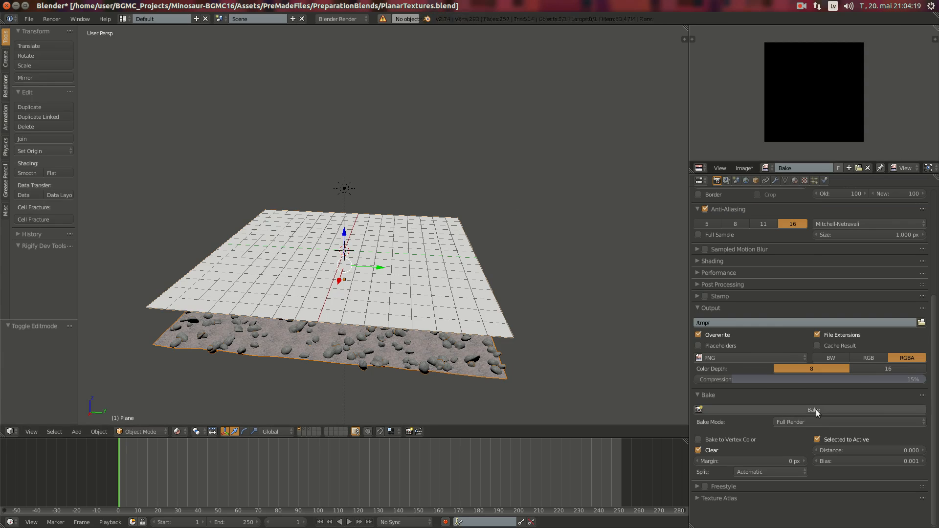
scroll(846, 81, "up", 5)
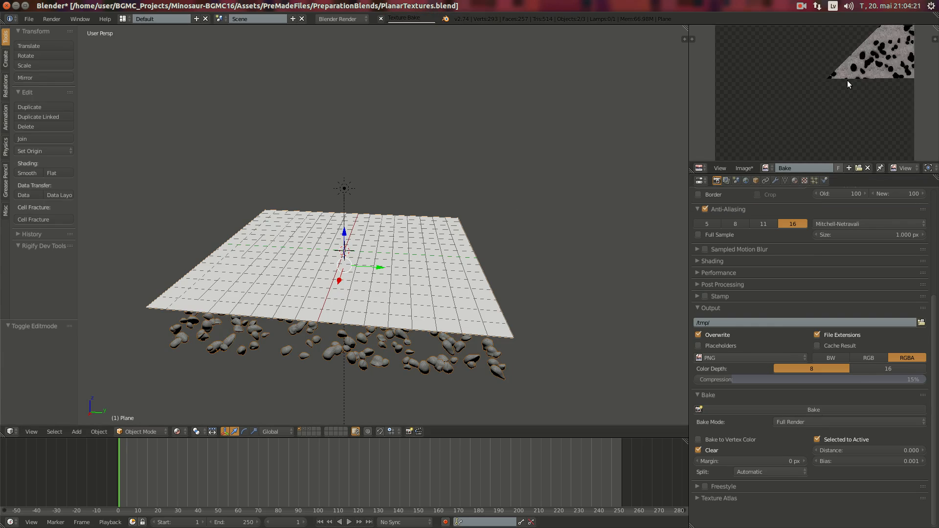
middle_click_drag(415, 301, 530, 333)
scroll(870, 124, "down", 3)
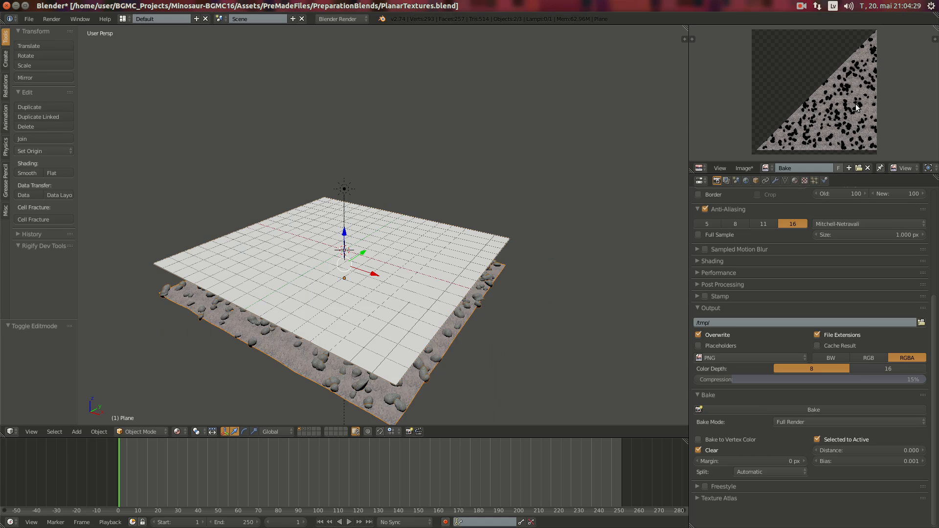
Select only the stone-covered ground plane, convert its particle system into real objects, and reopen the bake settings
left_click(813, 181)
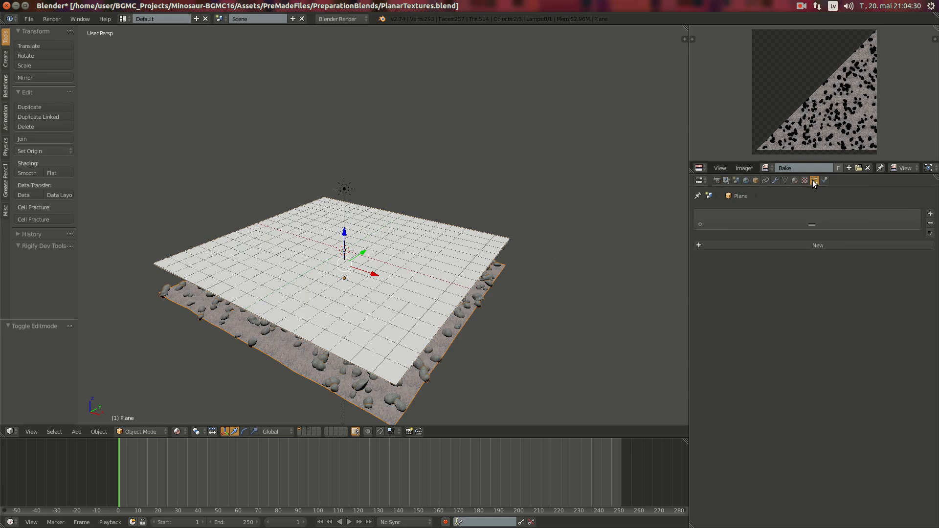
left_click(775, 181)
middle_click_drag(377, 287, 403, 351)
right_click(403, 351)
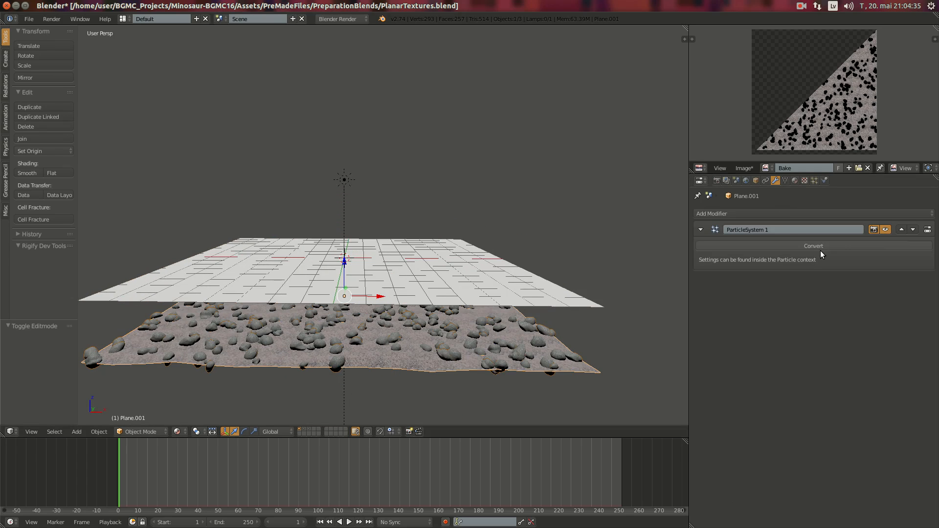
left_click(809, 246)
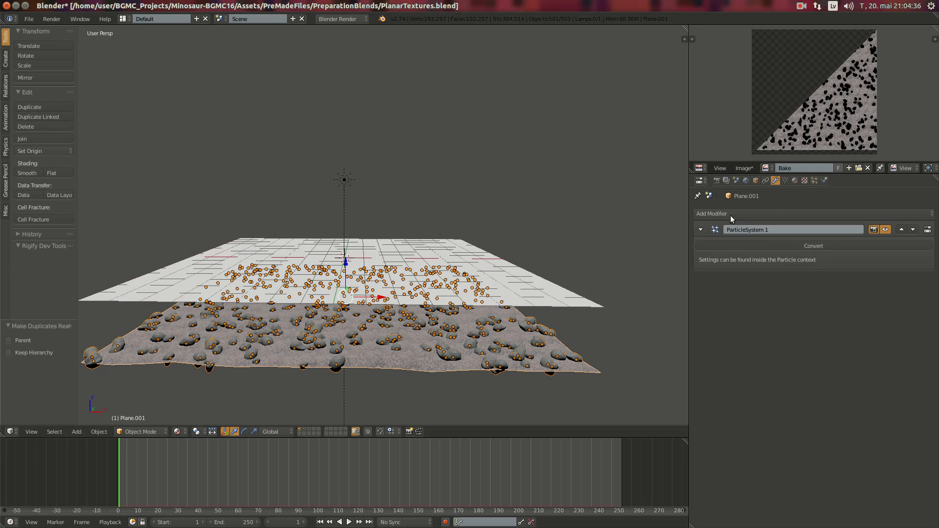
left_click(718, 182)
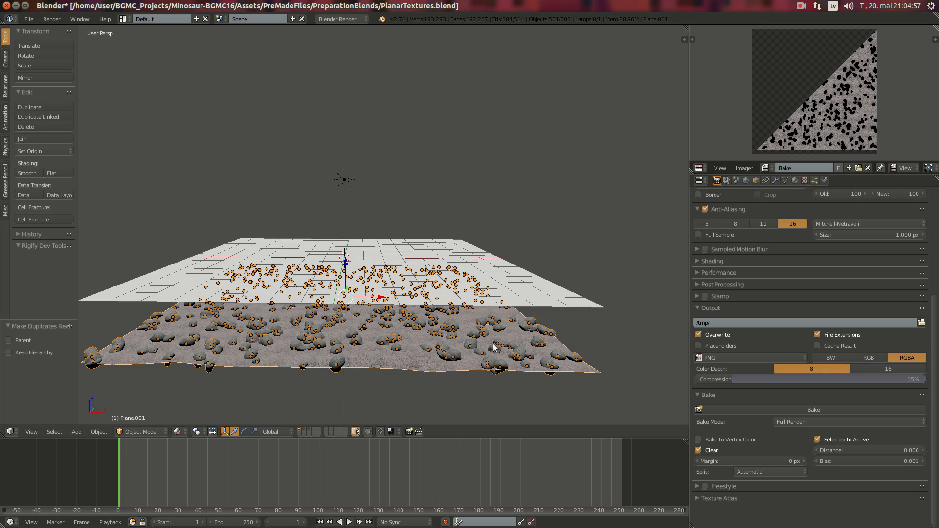
Select everything except the sun lamp, with the upper flat plane active, and bake the full render onto that plane
key("a")
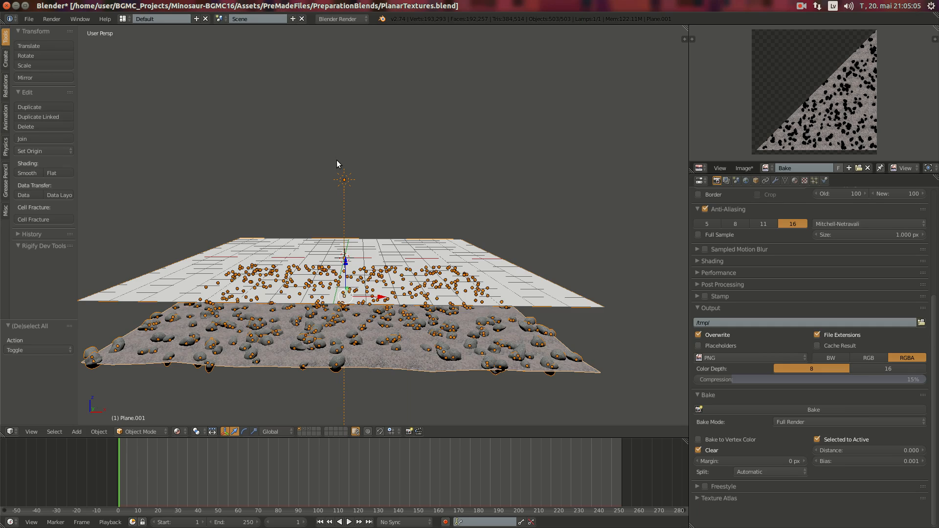
right_click(344, 181, "shift")
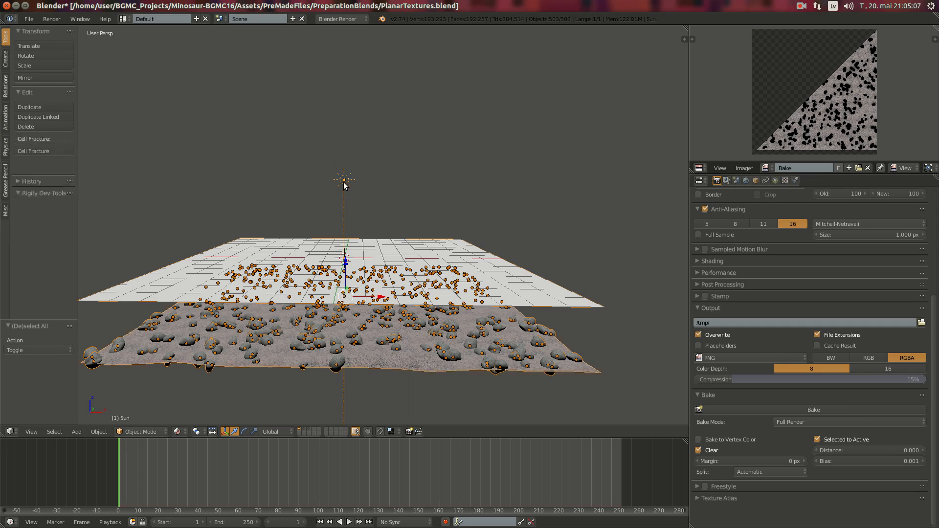
right_click(344, 180, "shift")
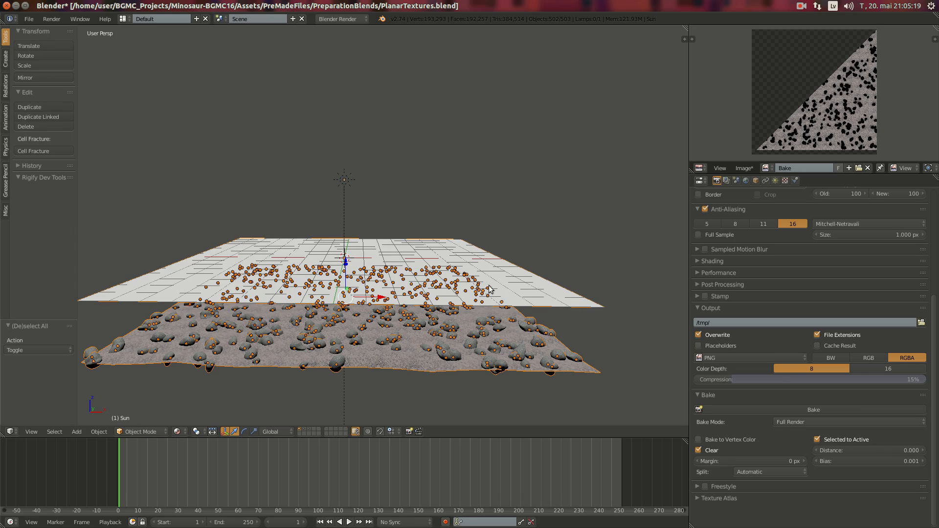
right_click(528, 271)
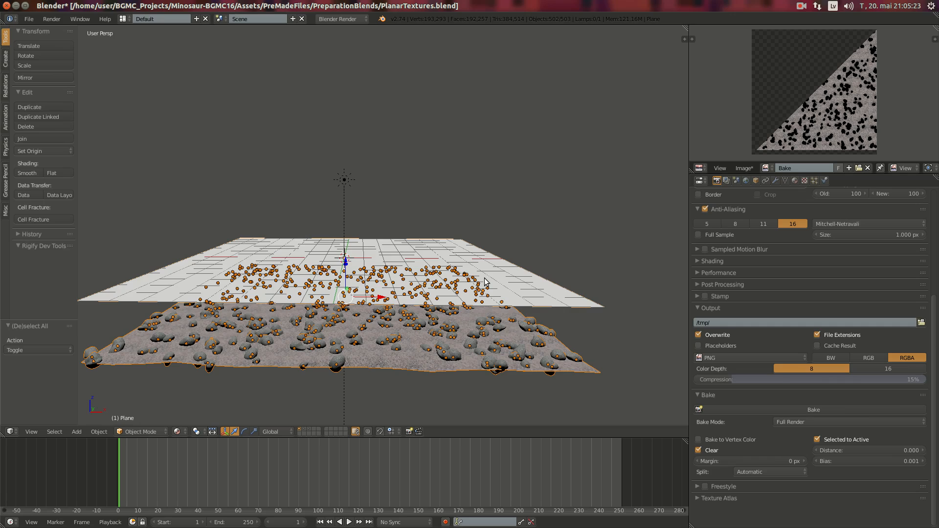
left_click(802, 409)
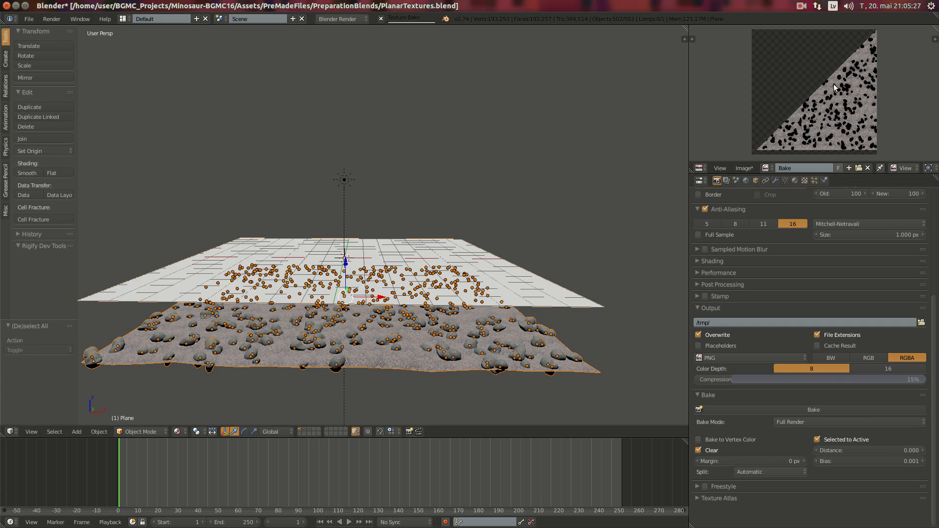
Examine the full render bake in the image view, both up close and as a whole, for how the stones and gravel came out
scroll(869, 77, "up", 3)
middle_click_drag(901, 32, 778, 106)
scroll(809, 107, "up", 2)
scroll(809, 107, "up", 3)
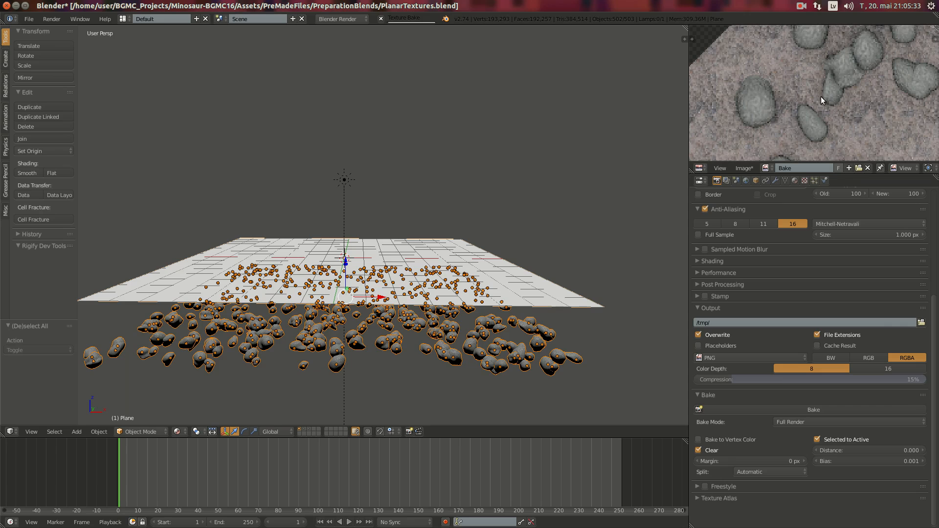
scroll(821, 96, "down", 5)
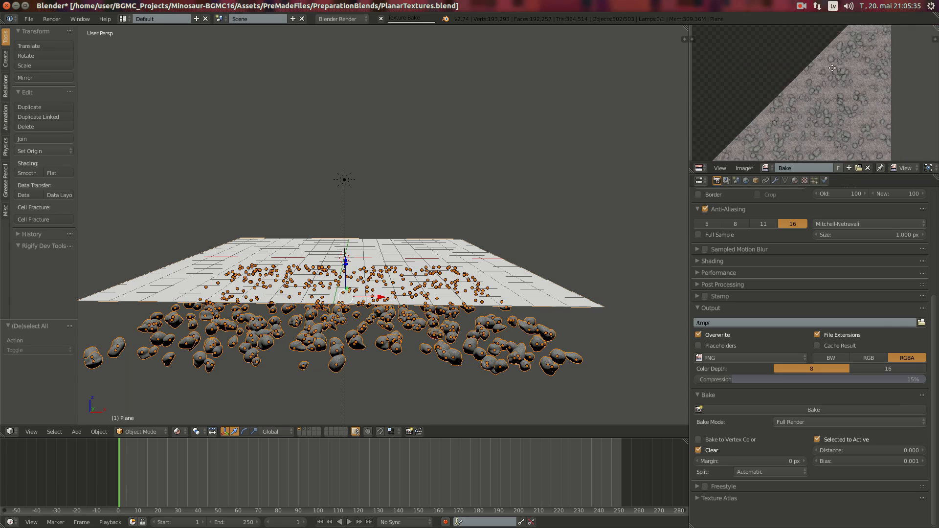
scroll(812, 116, "up", 6)
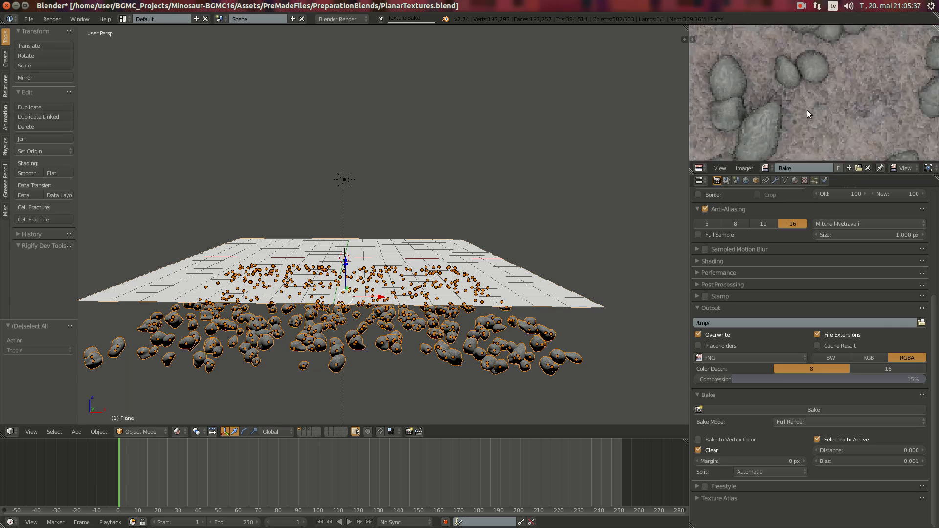
scroll(832, 92, "down", 5)
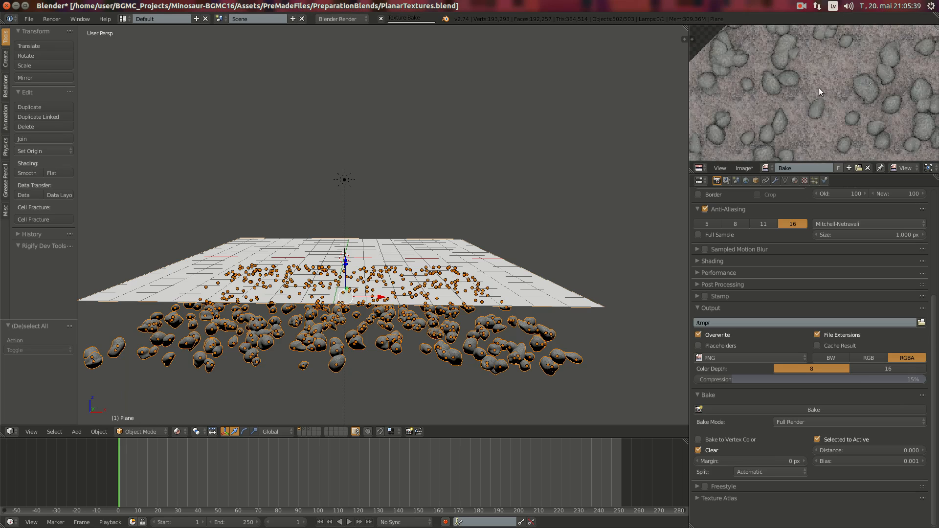
scroll(822, 121, "down", 5)
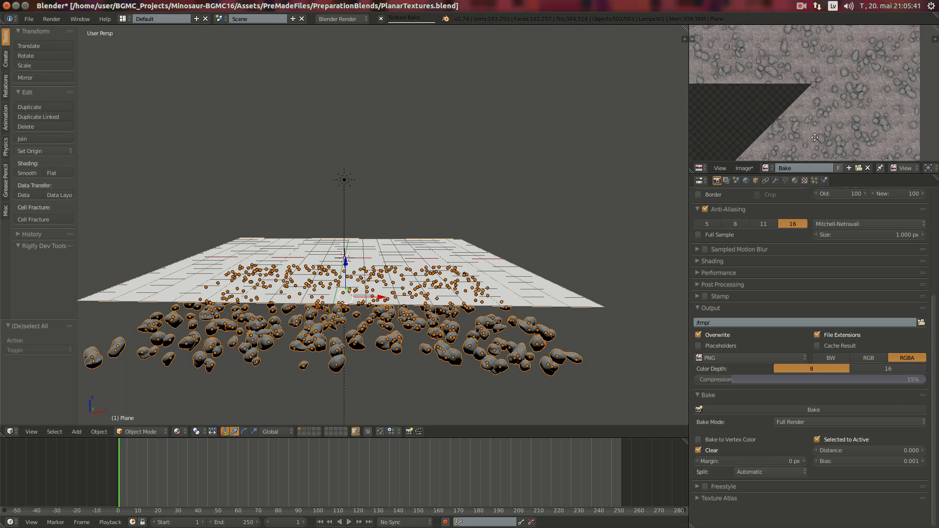
scroll(838, 103, "down", 5)
middle_click_drag(829, 125, 767, 123)
scroll(824, 115, "up", 6)
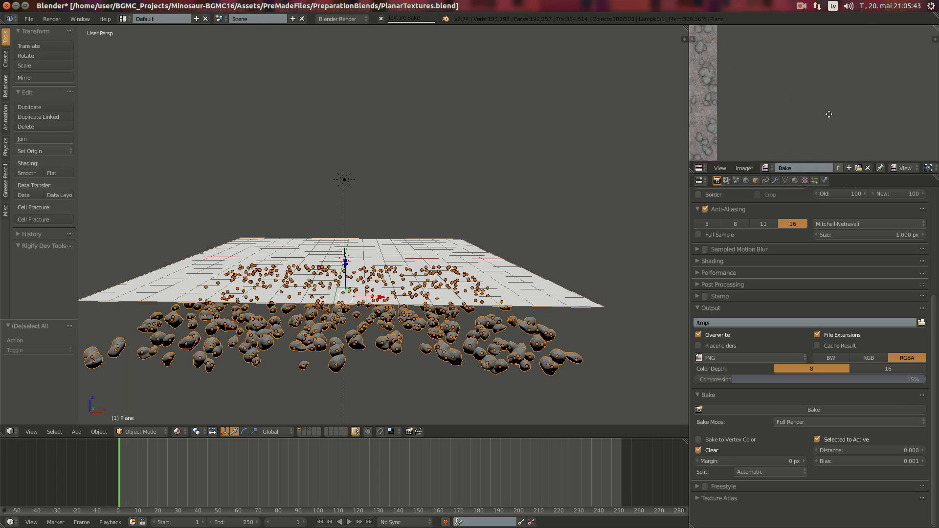
middle_click_drag(828, 113, 937, 113)
scroll(773, 98, "down", 3)
middle_click_drag(719, 94, 780, 76)
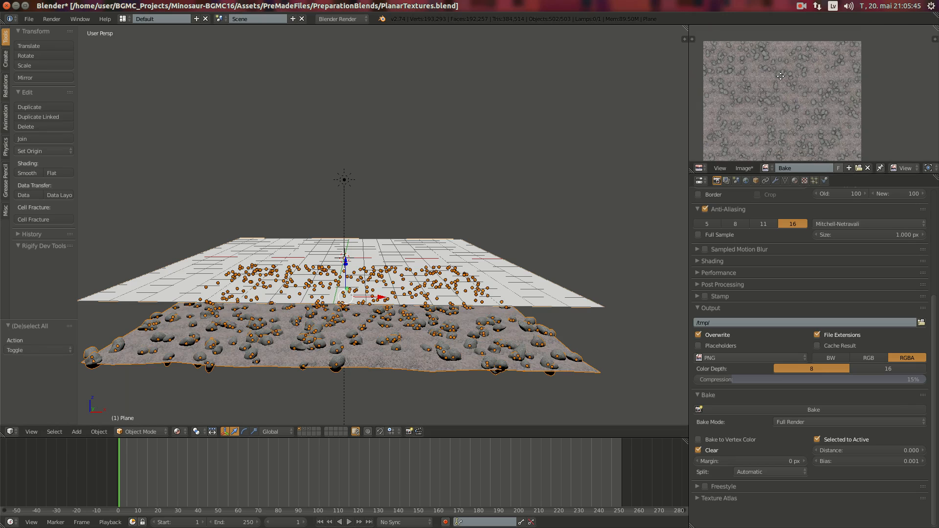
middle_click_drag(751, 115, 773, 98)
Save the baked image as GravelDiffuse.png in the recent Textures folder
left_click(742, 169)
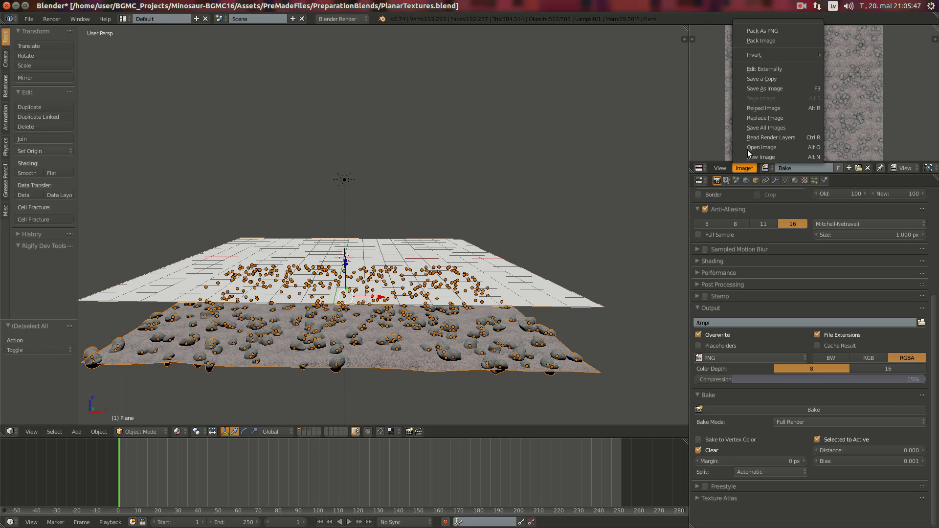
left_click(761, 88)
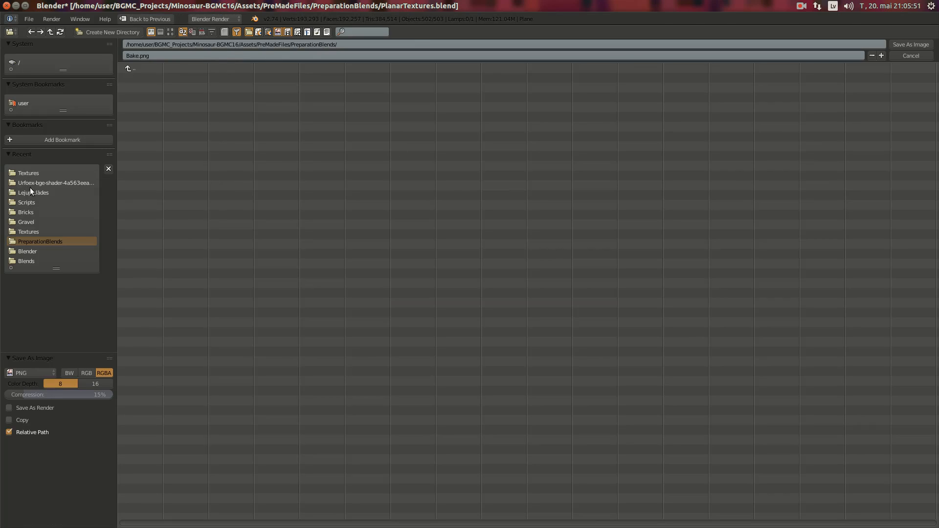
left_click(28, 173)
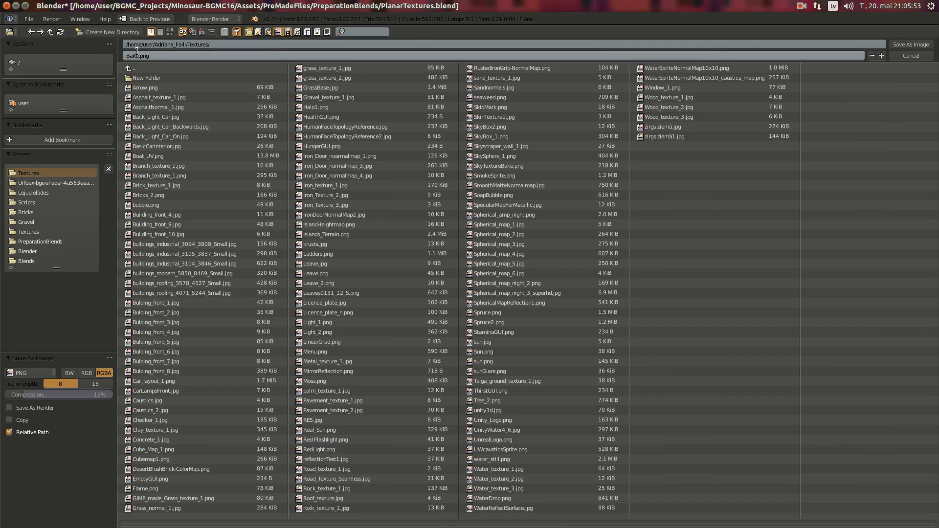
left_click(135, 56)
left_click_drag(139, 56, 116, 55)
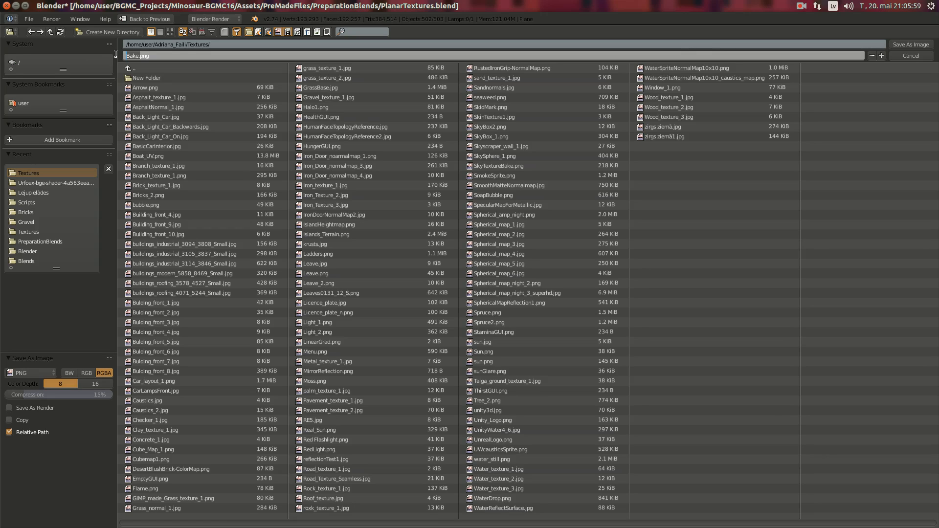
type("GravelDiffuse")
left_click(906, 39)
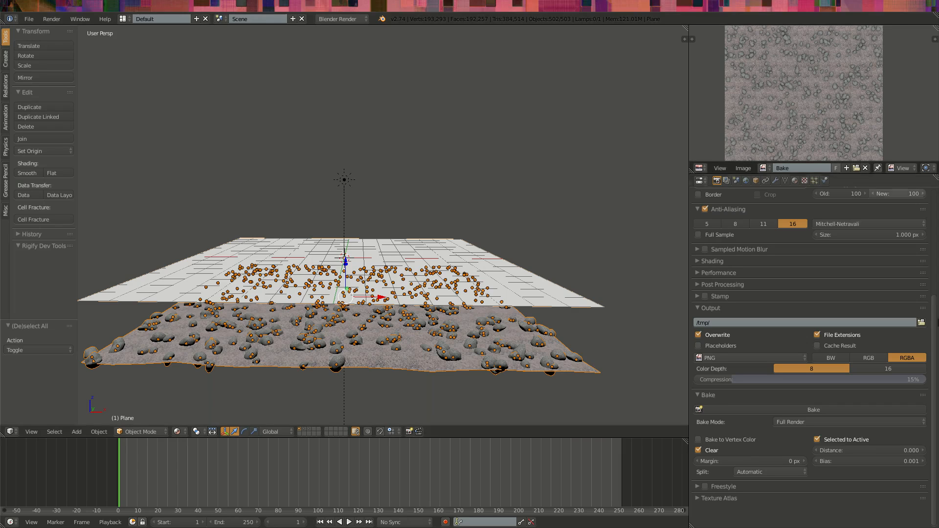
Set the bake mode to Normals and bake the normal map onto the upper plane
left_click(780, 422)
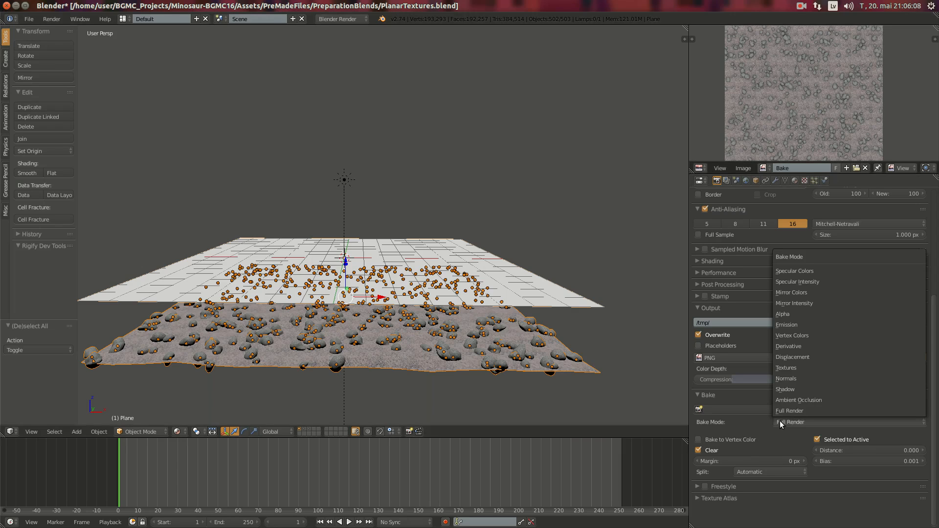
left_click(785, 379)
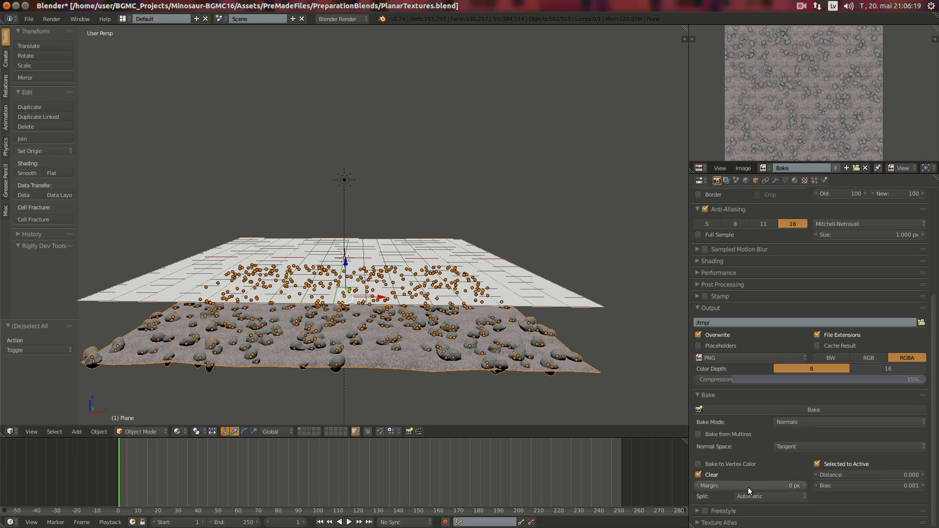
left_click(814, 413)
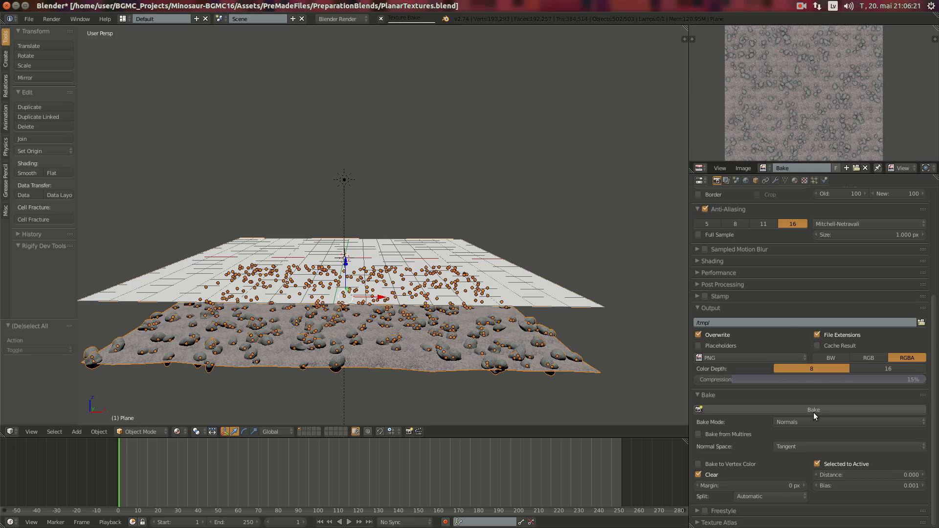
Examine the baked normal map of the stones and gravel, both up close and as a whole
scroll(778, 101, "down", 1)
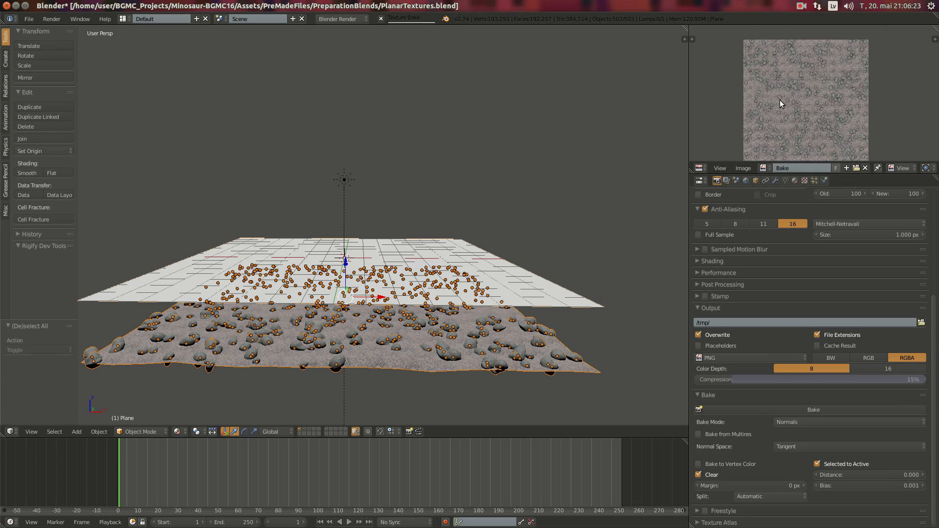
scroll(868, 107, "up", 3)
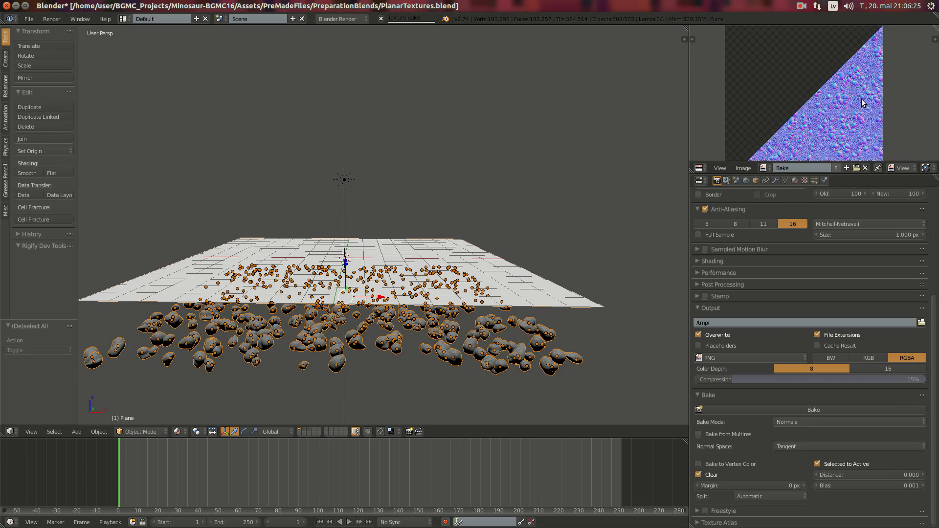
scroll(863, 102, "up", 3)
middle_click_drag(870, 126, 817, 99)
scroll(811, 110, "down", 3)
middle_click_drag(788, 133, 817, 143)
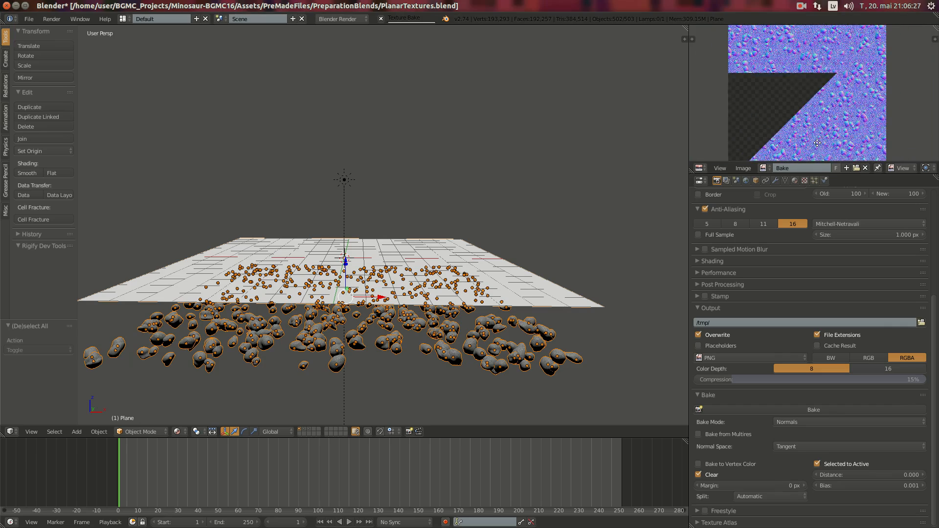
mouse_move(821, 105)
middle_mouse_down()
mouse_move(820, 124)
mouse_move(810, 106)
middle_mouse_up()
scroll(819, 125, "up", 3)
scroll(814, 128, "down", 1)
scroll(810, 105, "down", 1)
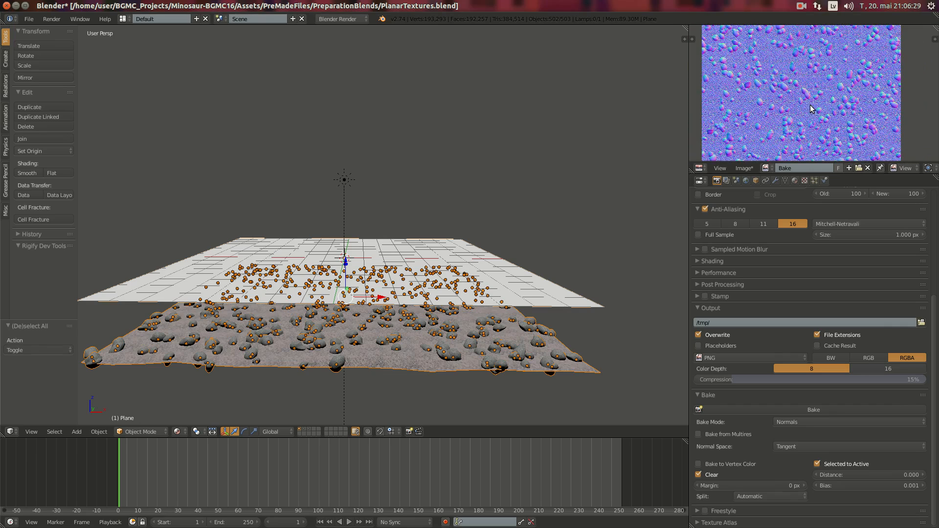
scroll(809, 108, "down", 1)
scroll(798, 106, "down", 2)
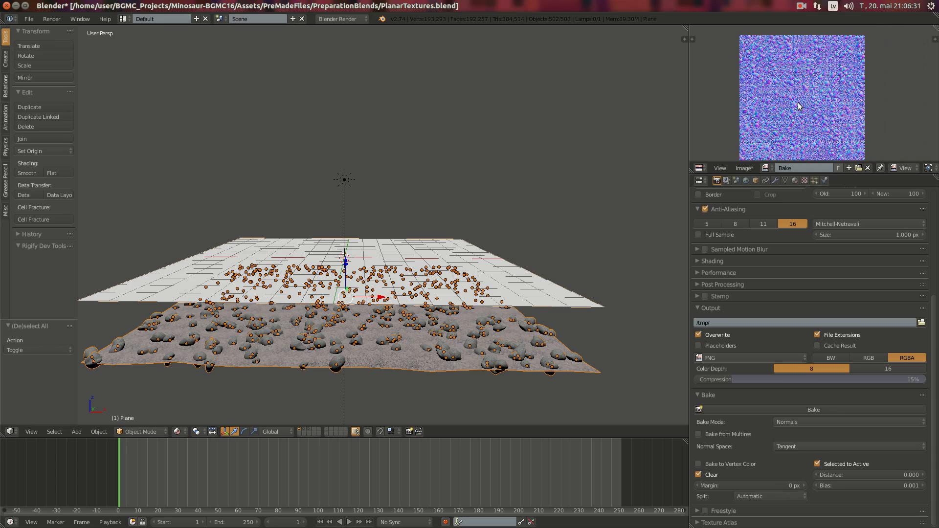
scroll(798, 106, "up", 5)
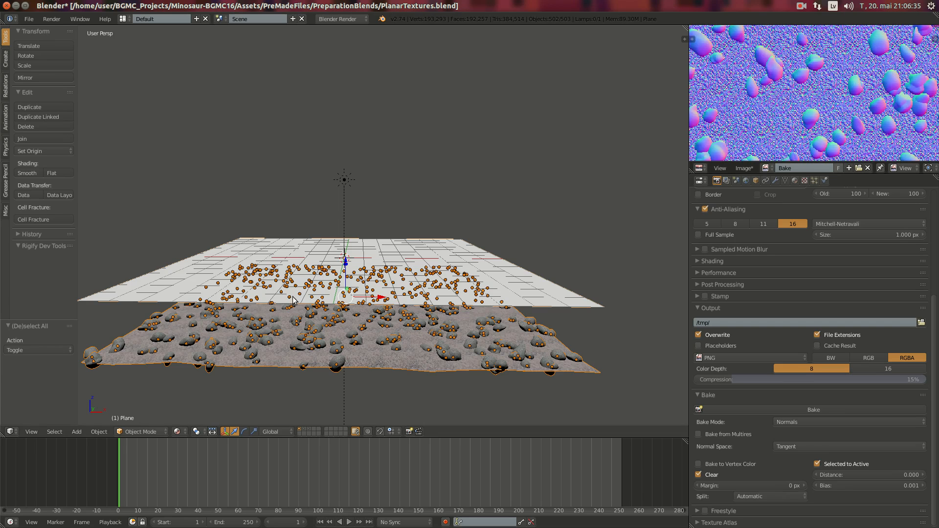
key("ctrl+alt+Right")
scroll(777, 127, "down", 4)
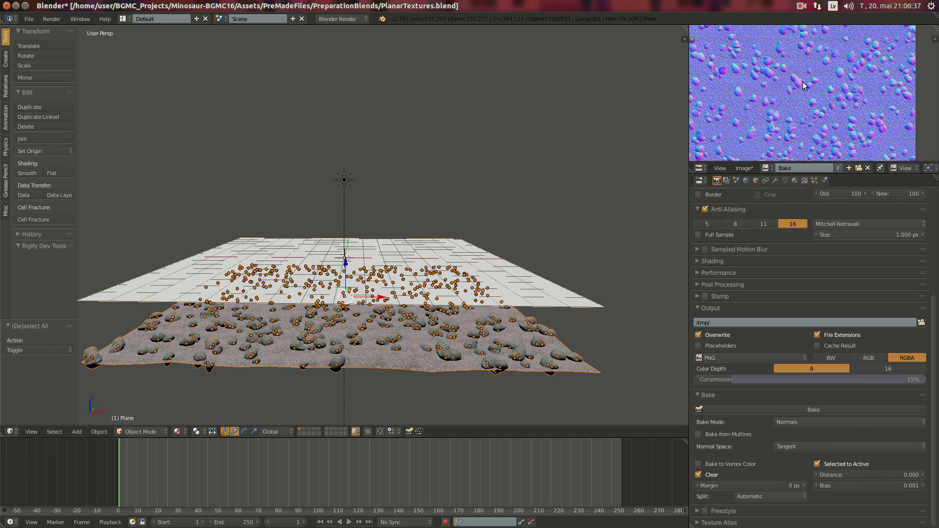
scroll(806, 91, "down", 1)
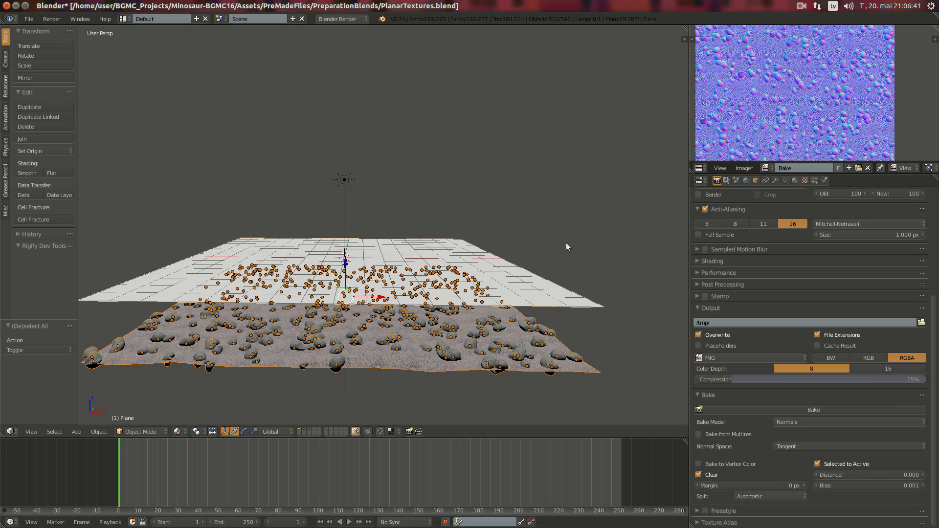
Save the baked normal map as a separate image named GravelNormals.png in the Textures folder
left_click(744, 168)
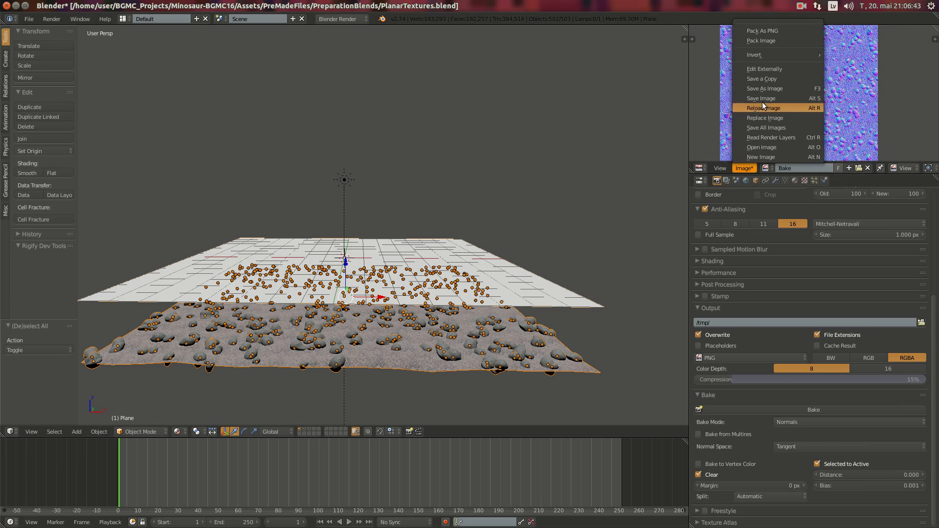
left_click(758, 89)
left_click(147, 55)
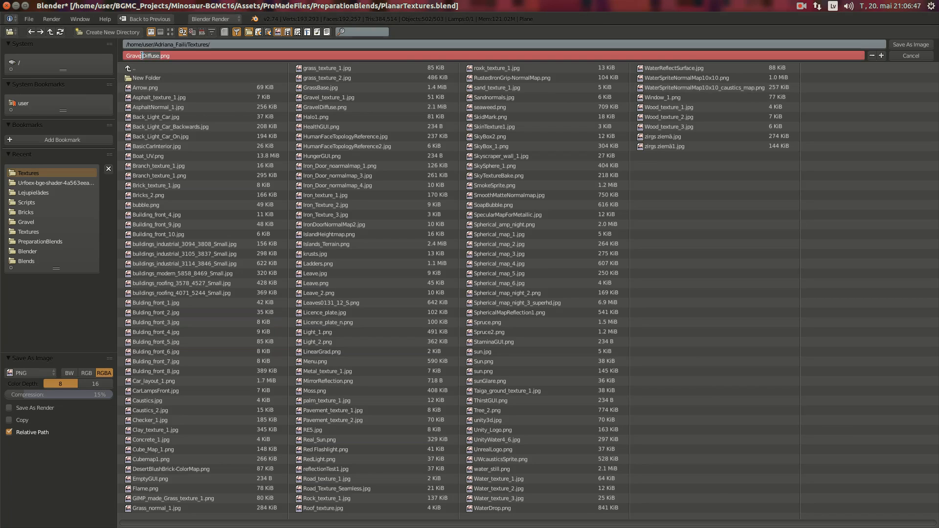
type("Normals")
left_click(902, 43)
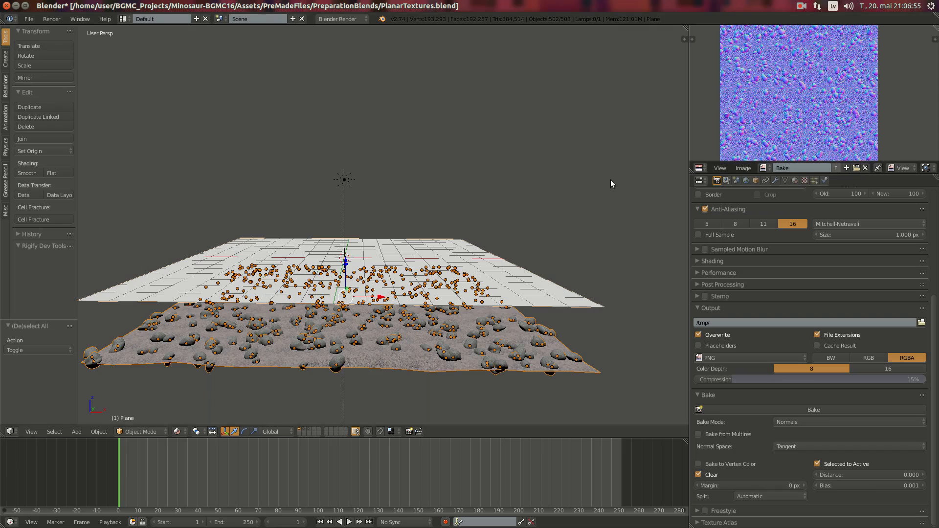
Set the bake mode to Ambient Occlusion with Normalized enabled, and bake it onto the upper plane
middle_click_drag(495, 274, 494, 333)
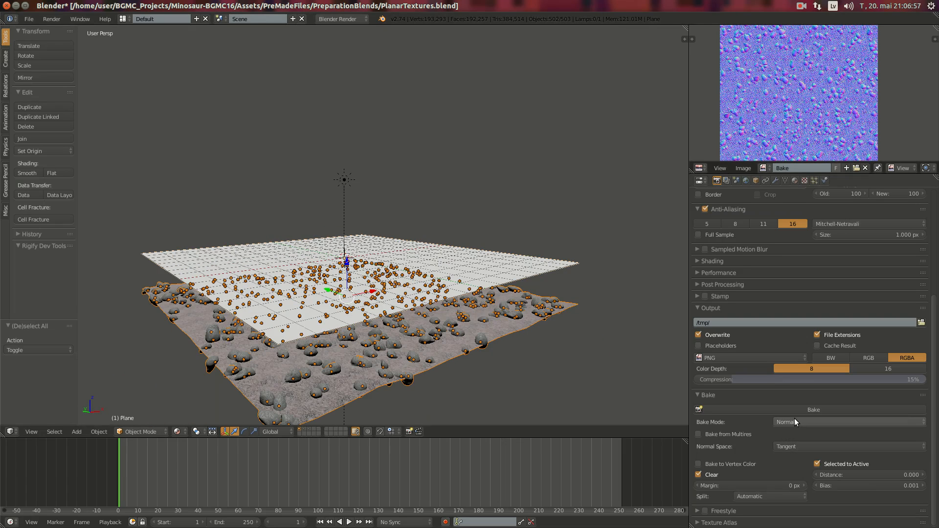
left_click(793, 421)
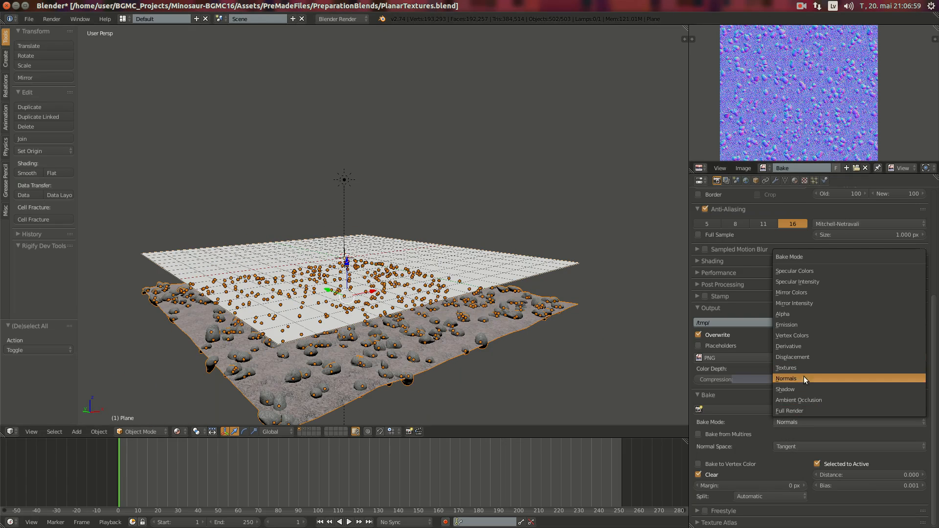
left_click(804, 400)
middle_click_drag(623, 304, 490, 282)
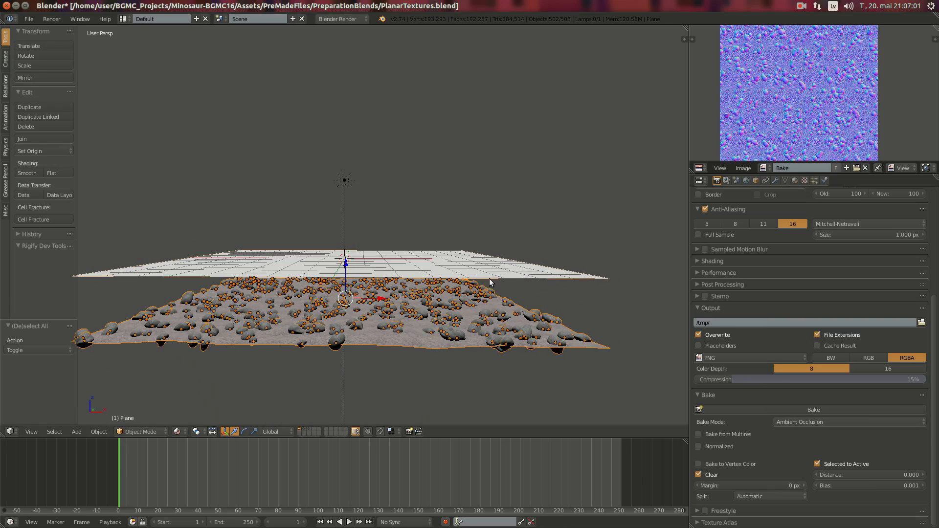
left_click(698, 446)
middle_click_drag(458, 327, 509, 309)
left_click(833, 409)
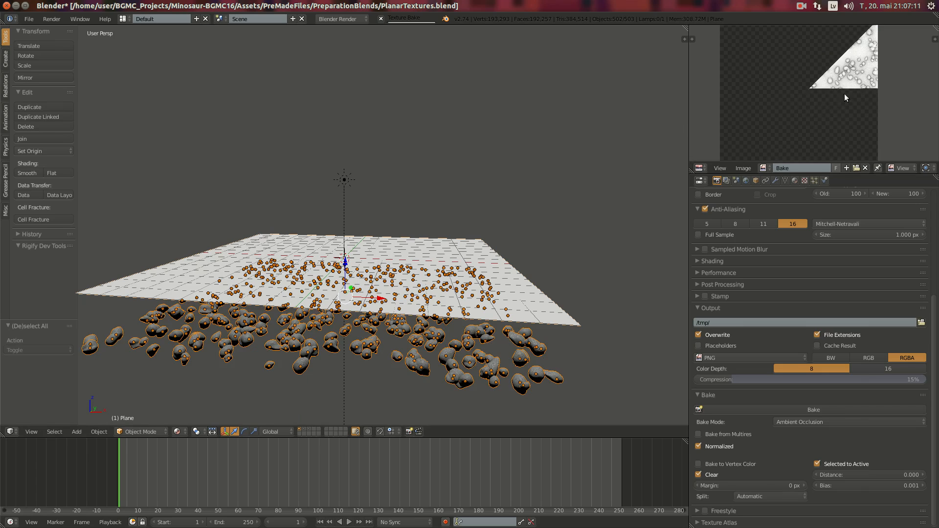
Examine the baked ambient occlusion map of the stones, both up close and as a whole
scroll(831, 105, "up", 3)
scroll(824, 106, "down", 2)
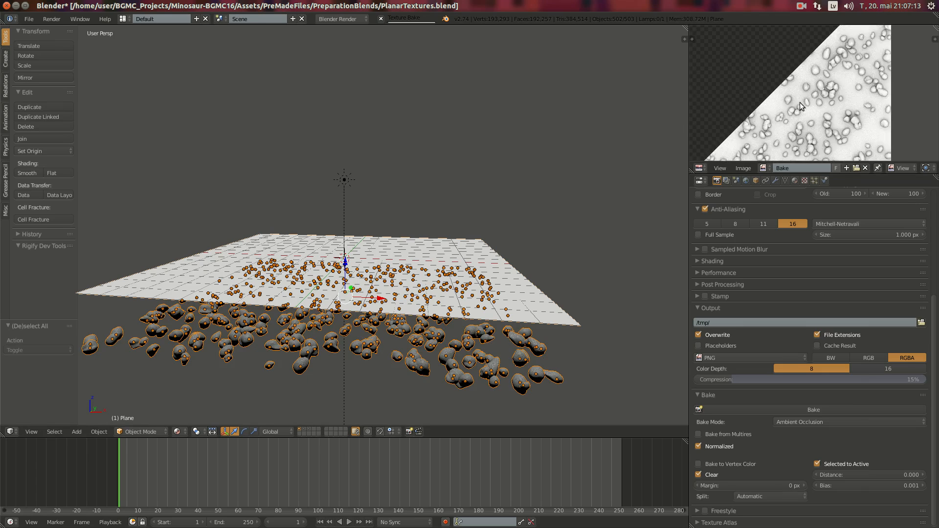
scroll(820, 107, "down", 1)
scroll(824, 106, "up", 3)
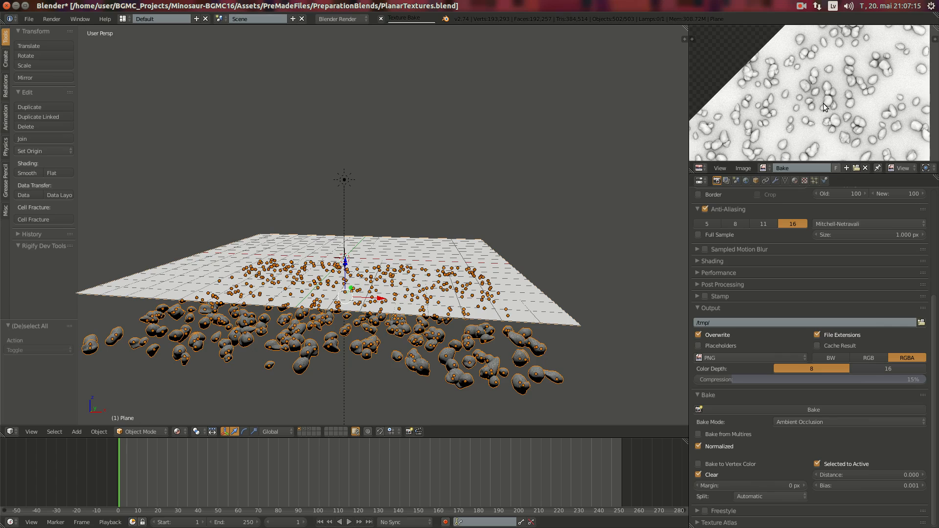
scroll(825, 107, "down", 5)
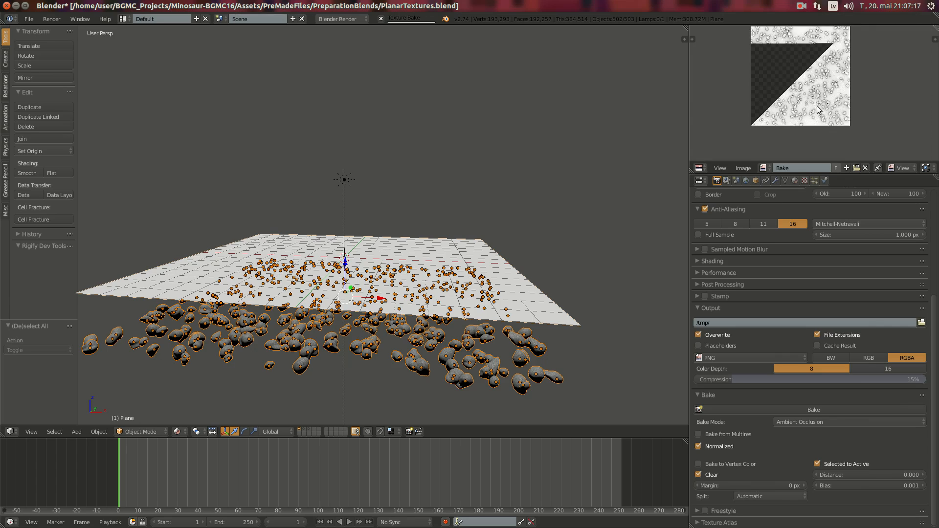
scroll(818, 103, "up", 5)
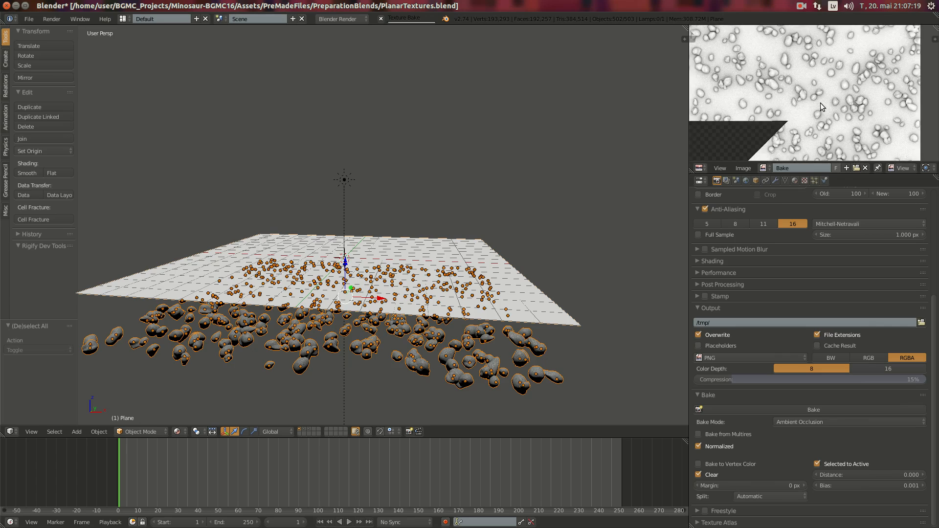
scroll(807, 118, "up", 4)
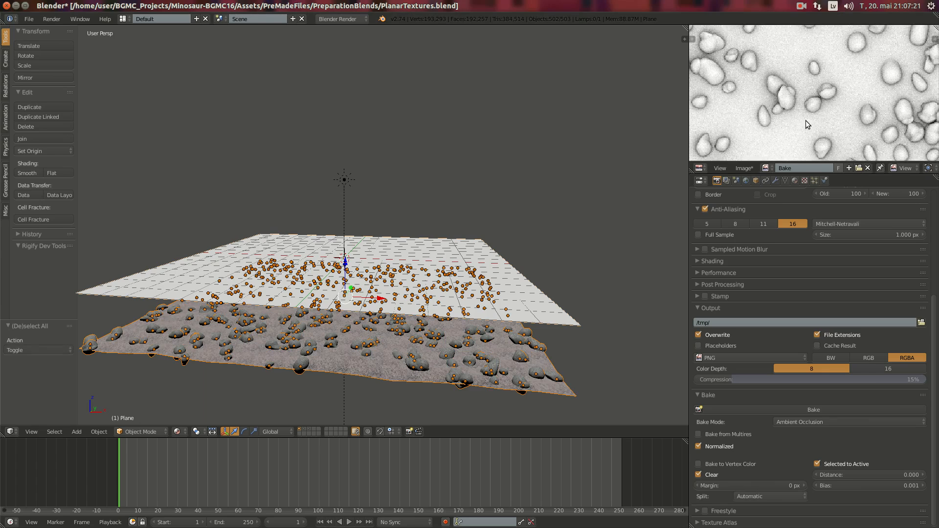
middle_click_drag(805, 120, 814, 88)
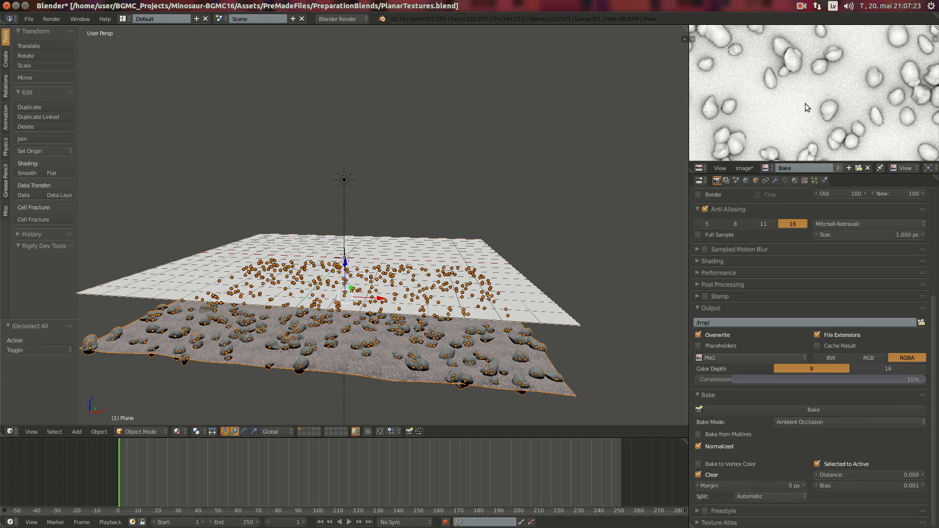
scroll(812, 107, "down", 4)
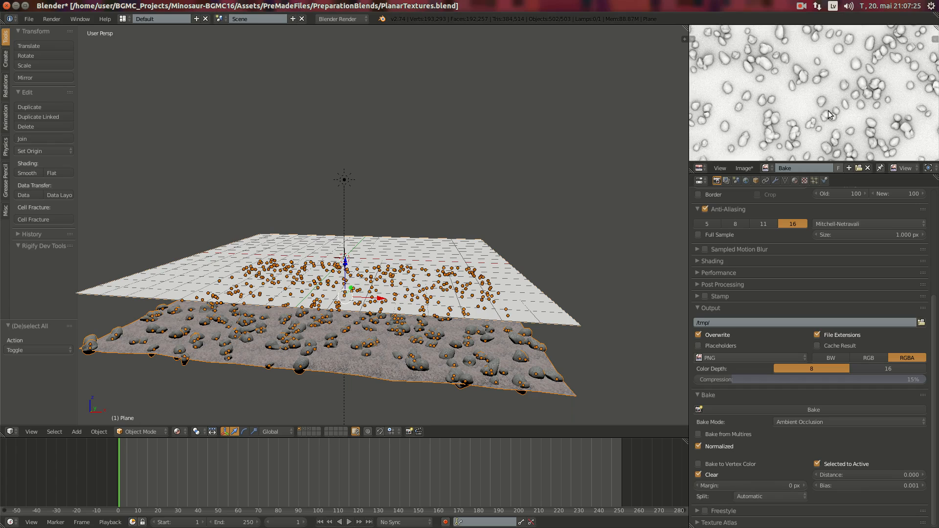
scroll(828, 112, "up", 4)
scroll(802, 108, "up", 3)
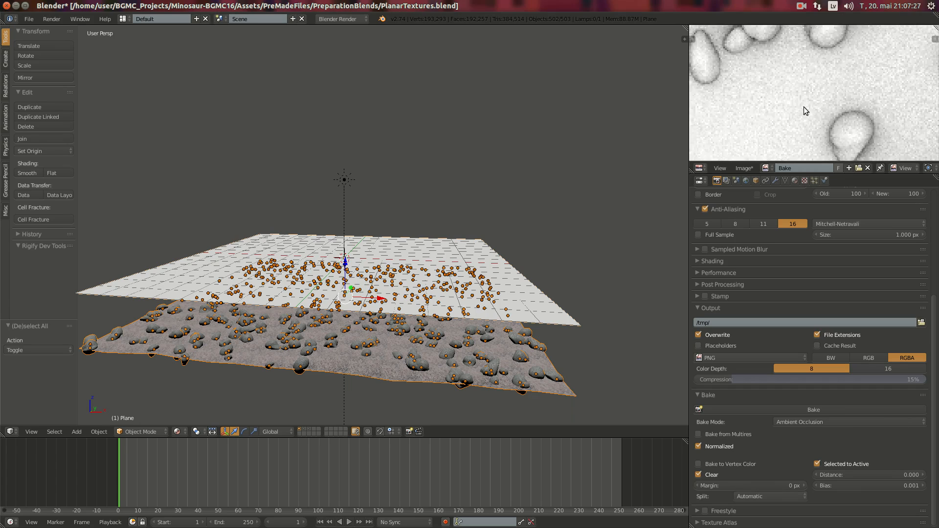
scroll(814, 104, "down", 6)
scroll(815, 106, "down", 4)
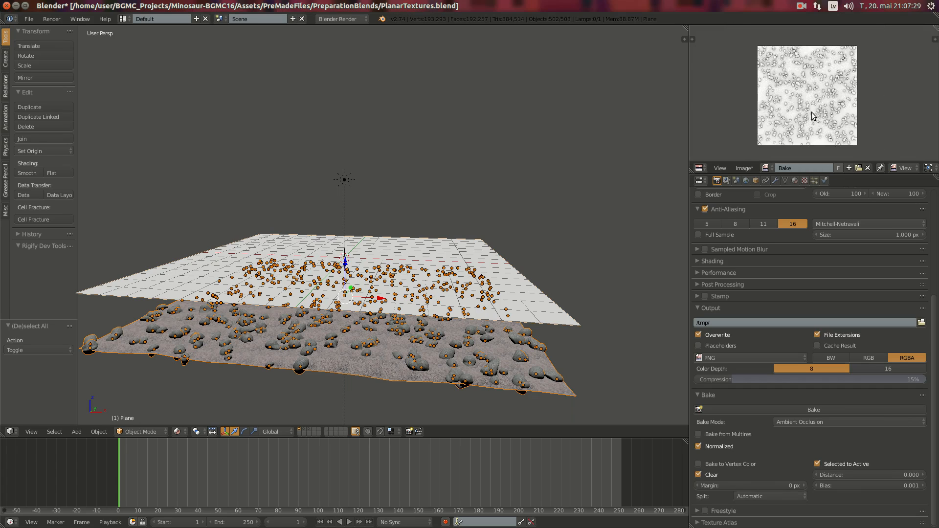
mouse_move(812, 112)
middle_mouse_down()
mouse_move(802, 118)
mouse_move(819, 110)
middle_mouse_up()
scroll(814, 111, "up", 2)
scroll(827, 107, "up", 3)
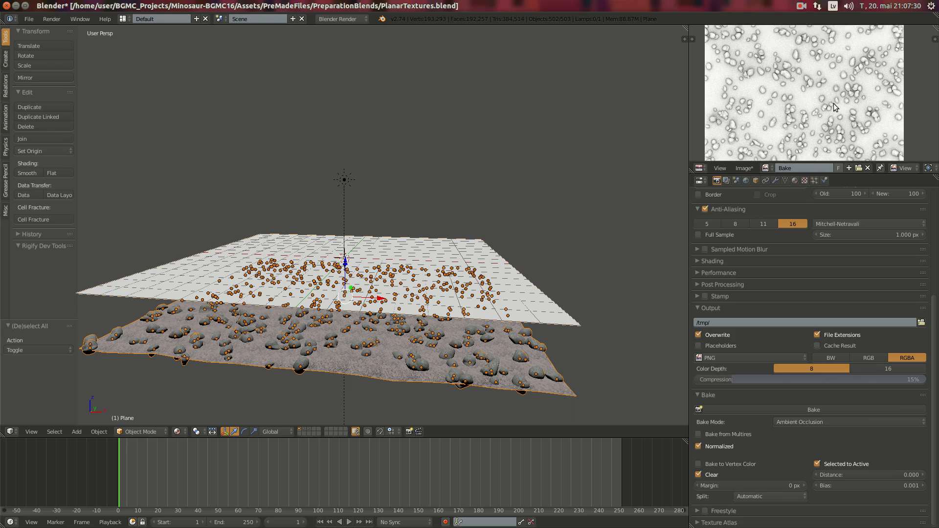
Save the baked ambient occlusion map as a separate image in the Textures folder, replacing the Normals part of the file name
left_click(744, 168)
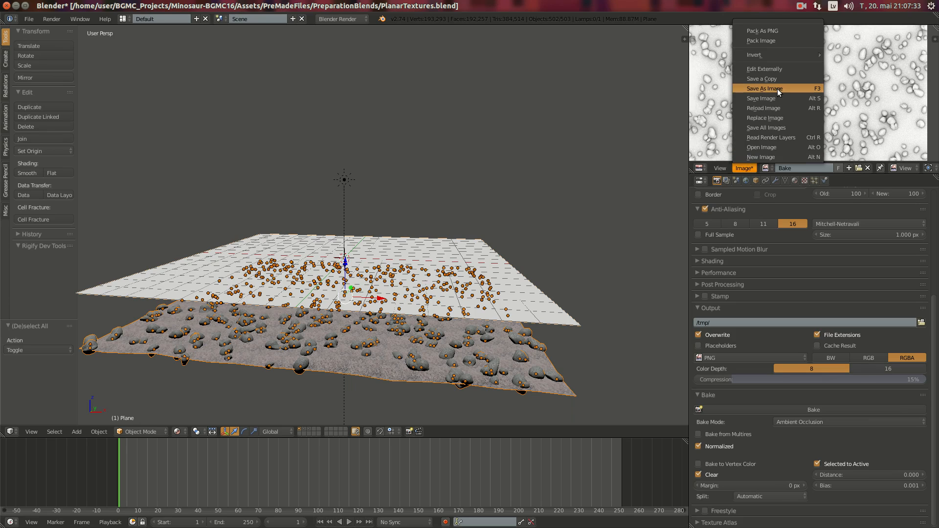
left_click(777, 89)
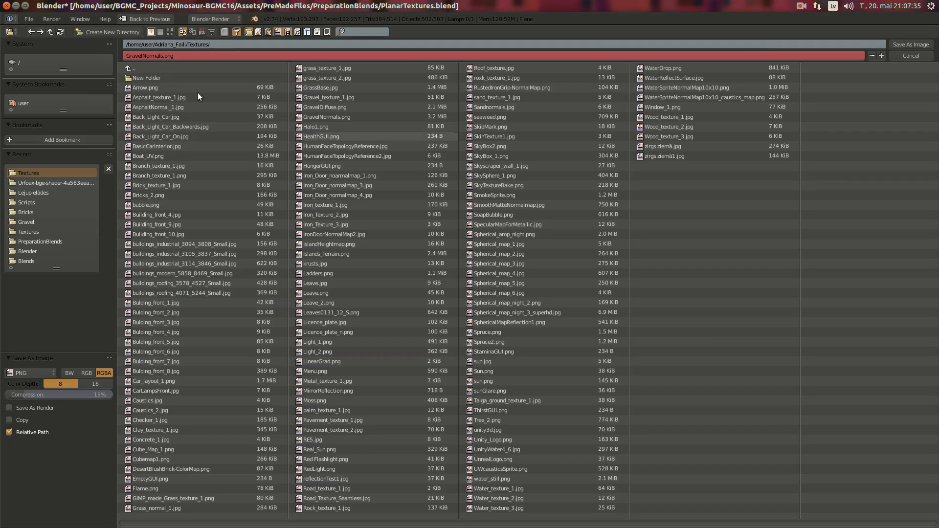
left_click(161, 56)
left_click_drag(160, 58, 142, 55)
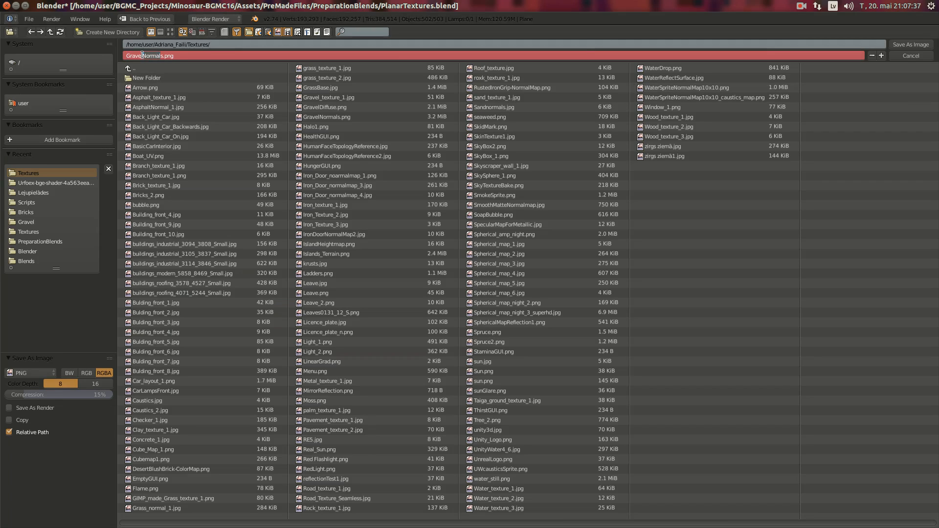
key("BackSpace")
left_click(906, 44)
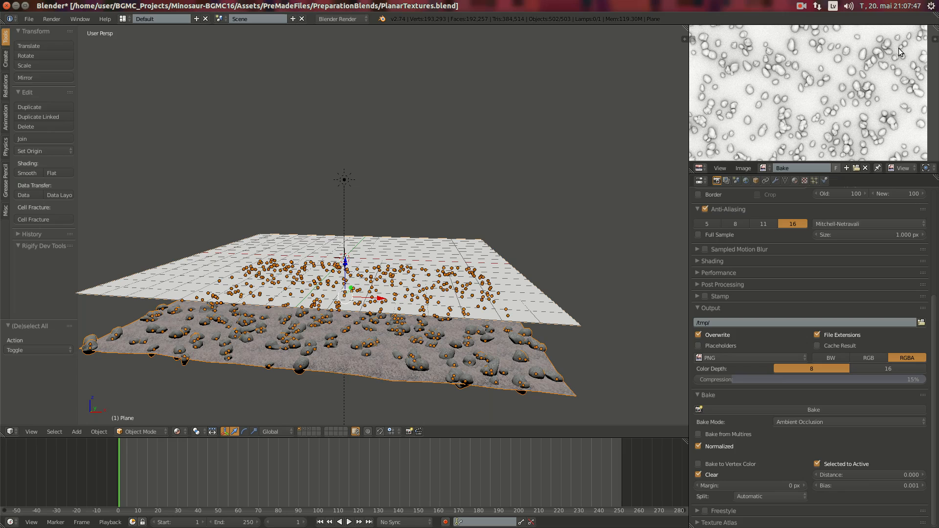
Launch a second Blender 2.74 session from the desktop and dismiss its splash screen
middle_click_drag(495, 118, 599, 97)
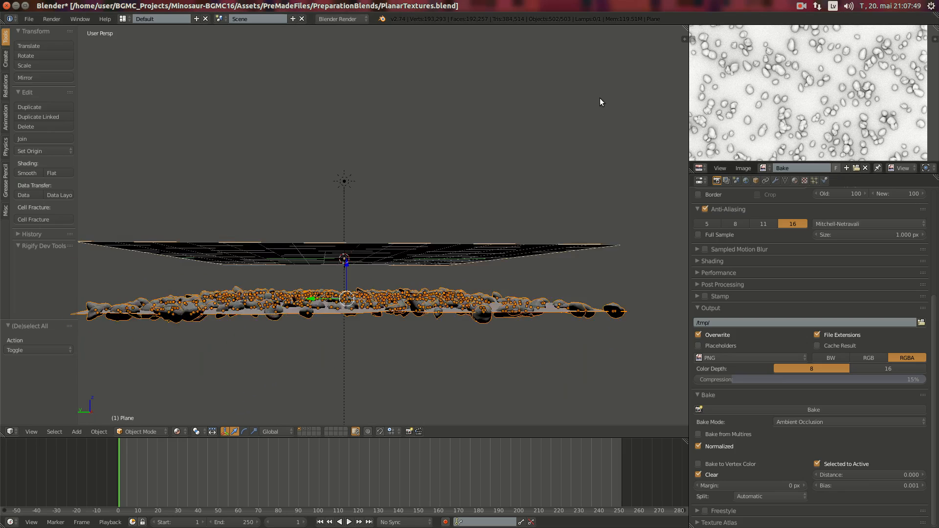
middle_click_drag(542, 101, 20, 171)
left_click(4, 3)
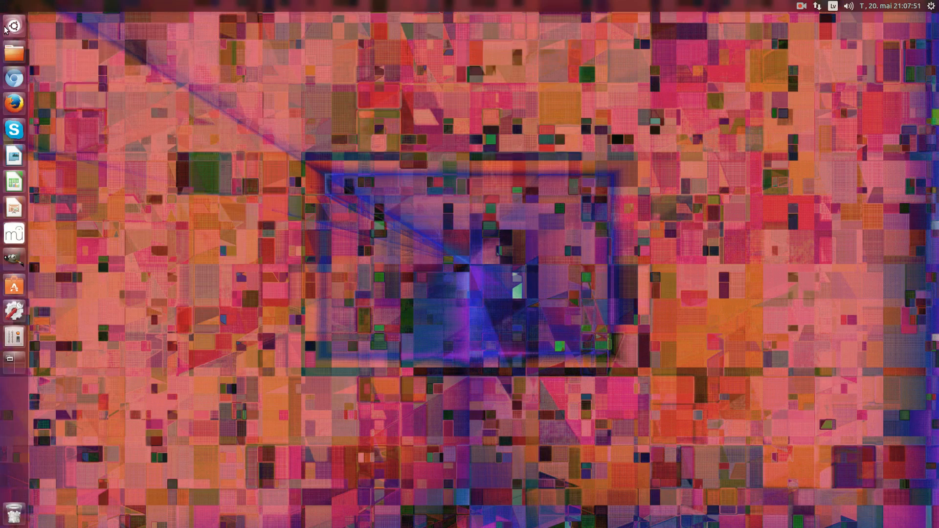
left_click(5, 26)
key("BackSpace")
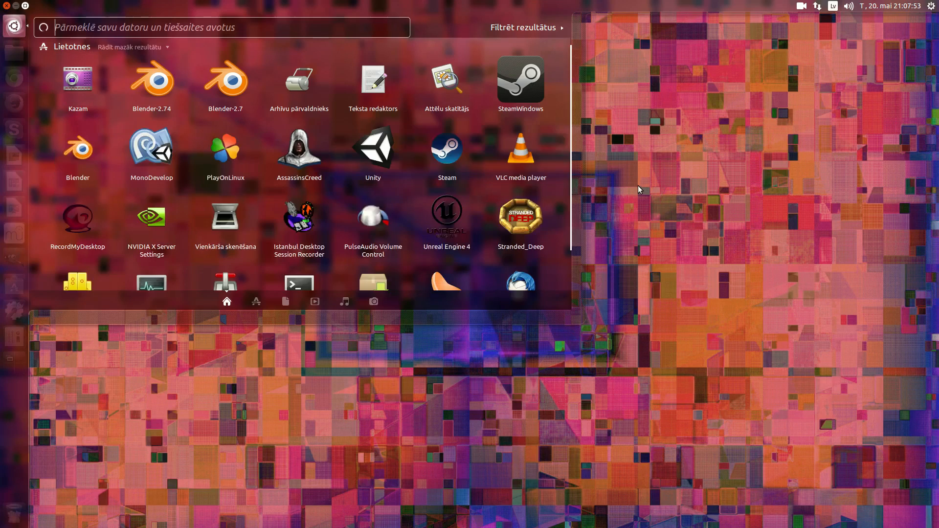
left_click(161, 86)
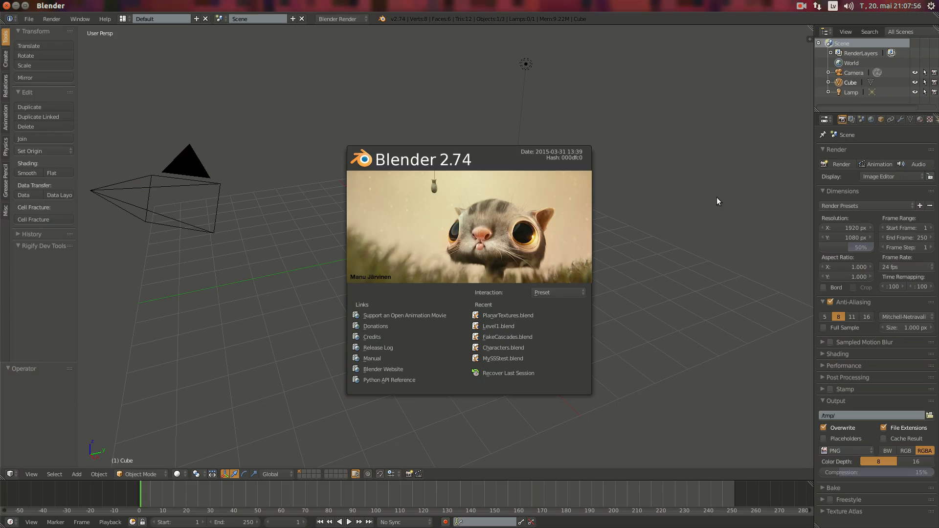
left_click(717, 198)
Delete the default cube, camera and lamp from the new scene
middle_click_drag(447, 213, 521, 203)
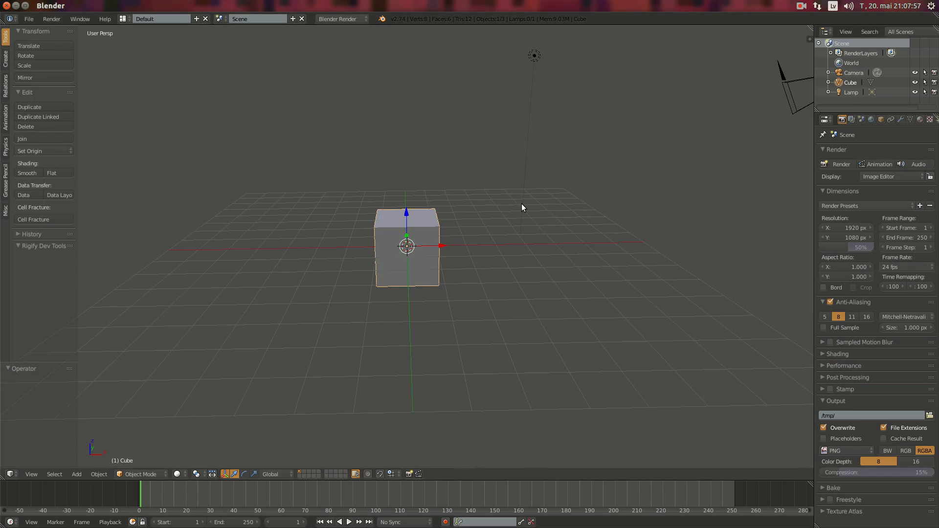
key("a")
key("a")
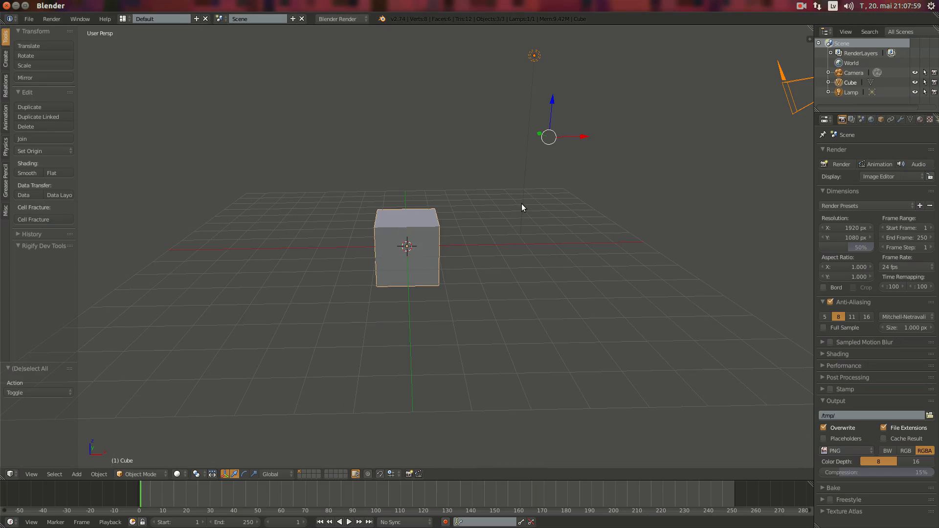
key("Delete")
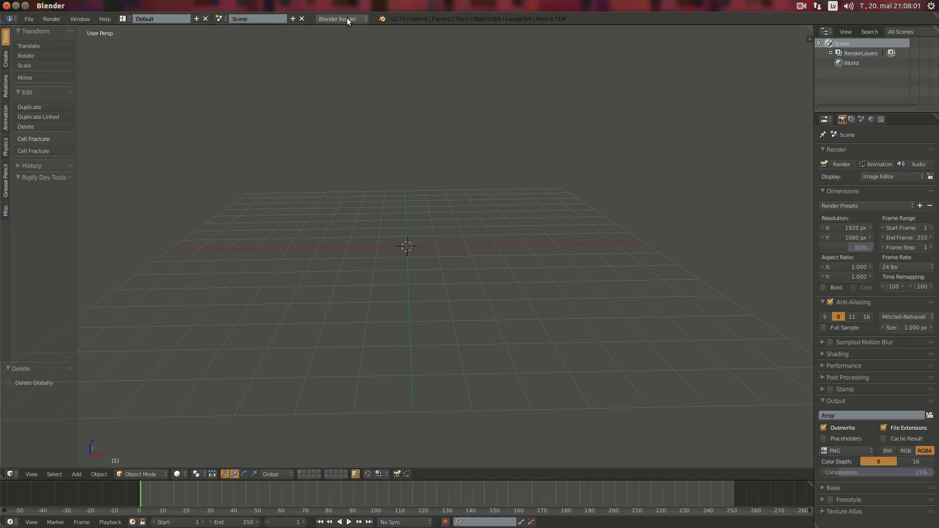
Switch the render engine to Blender Game, widen the properties area and set the shading to GLSL
left_click(348, 19)
left_click(359, 41)
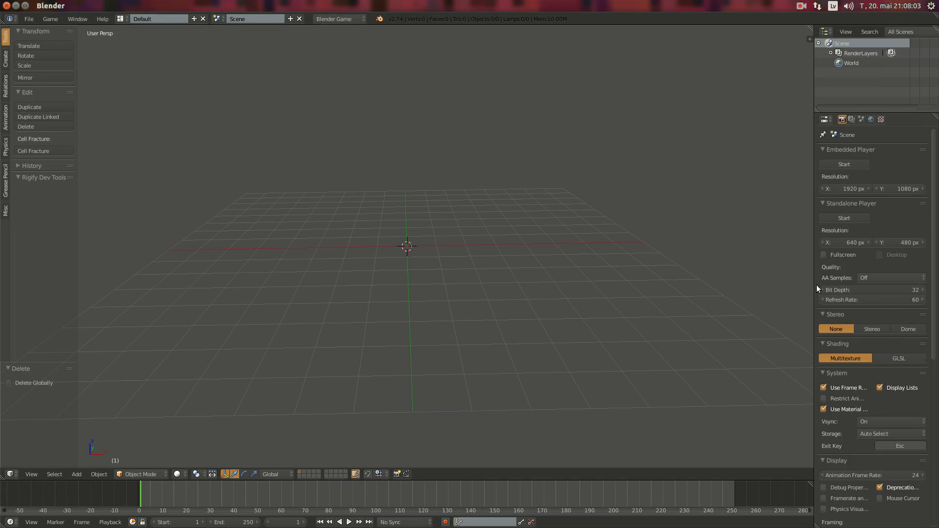
left_click_drag(813, 285, 735, 283)
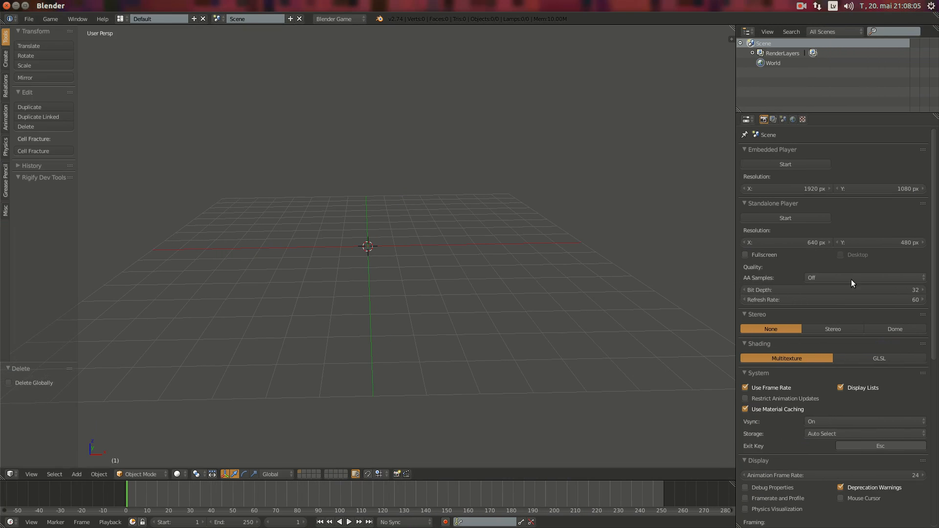
left_click(858, 357)
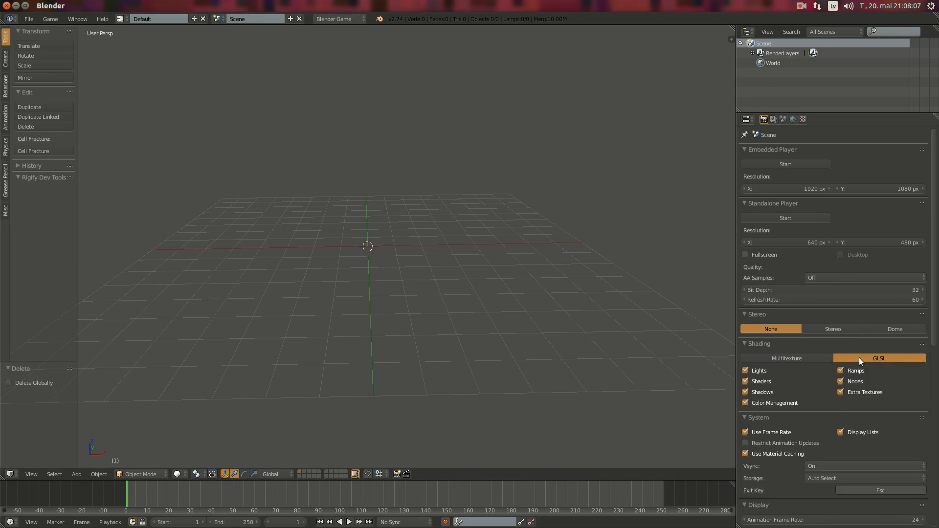
scroll(859, 357, "down", 1)
scroll(859, 357, "up", 1)
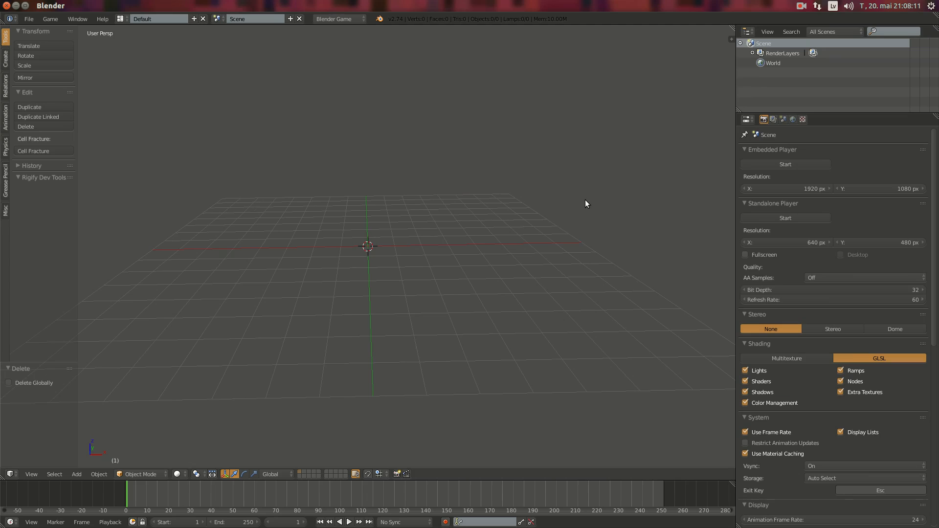
Add a plane at the scene origin and scale it uniformly by 8
key("shift+a")
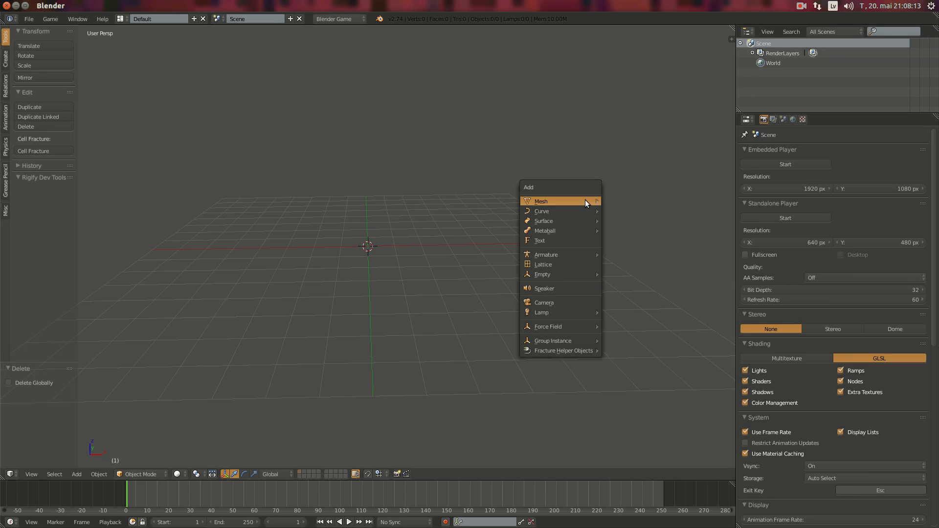
left_click(611, 200)
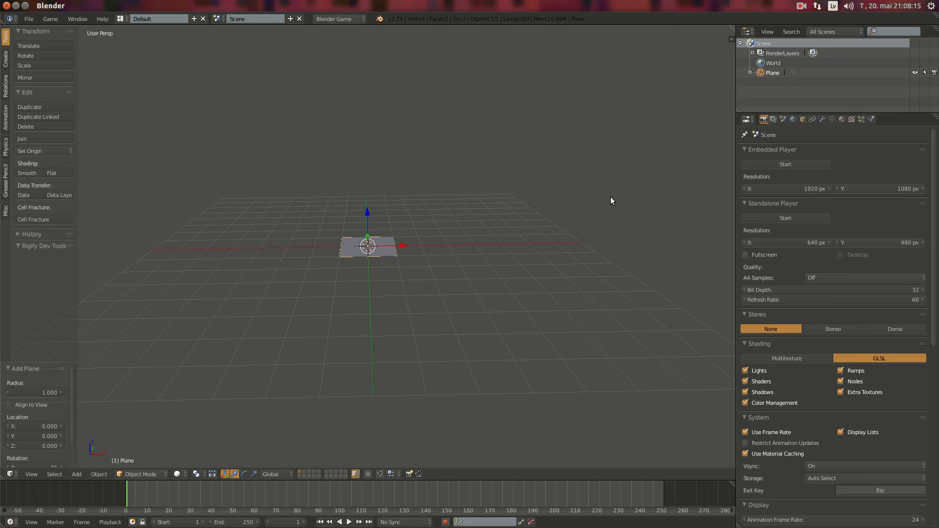
key("s")
key("8")
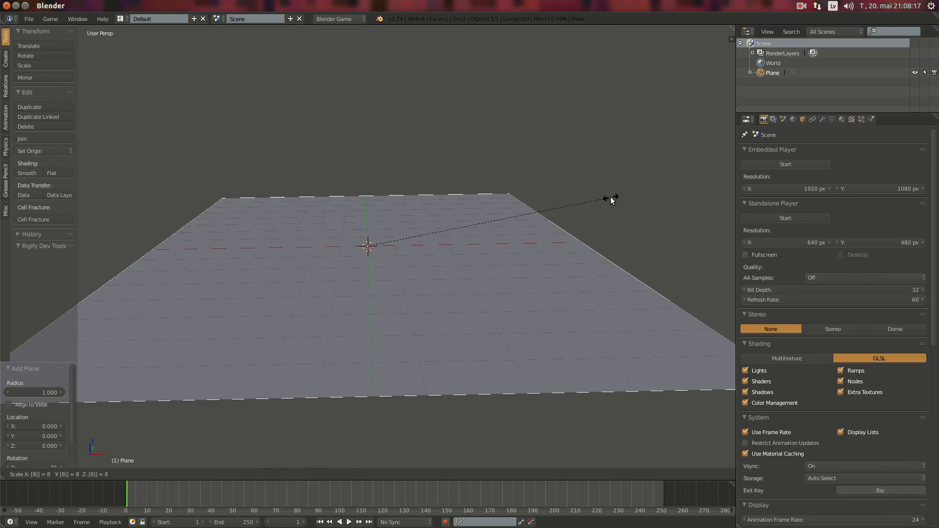
key("Return")
Set the viewport shading to Material and view the plane from a low side angle
left_click(178, 474)
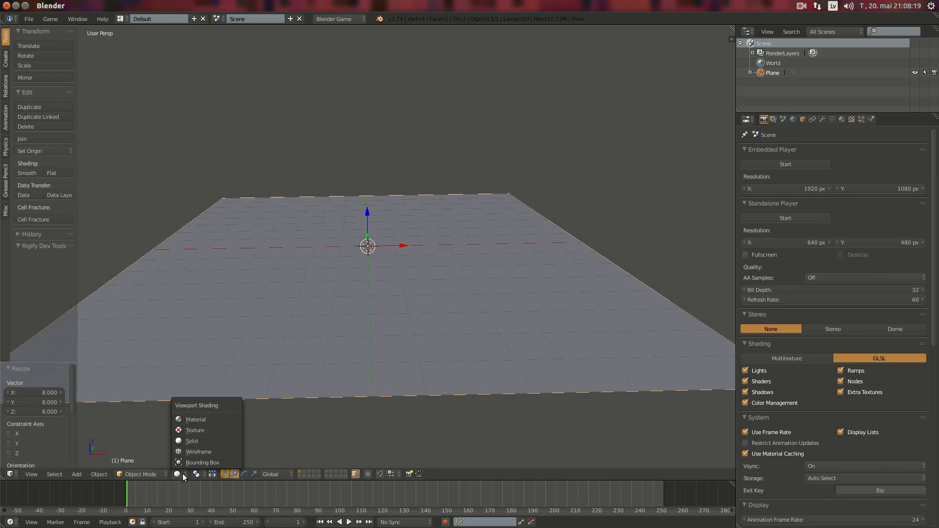
left_click(196, 419)
middle_click_drag(383, 277, 324, 287)
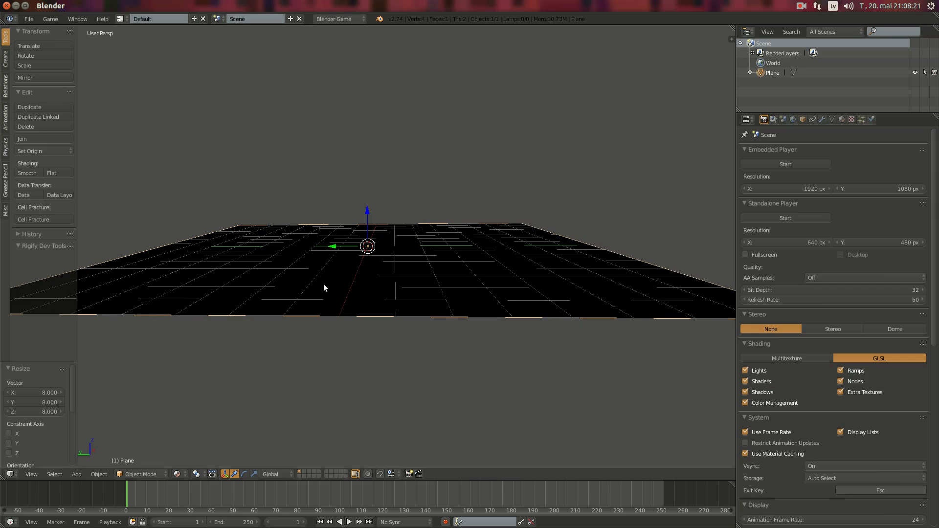
Add a Sun lamp and move it horizontally with Z locked, about -34.5 along X and -3.8 along Y
key("shift+a")
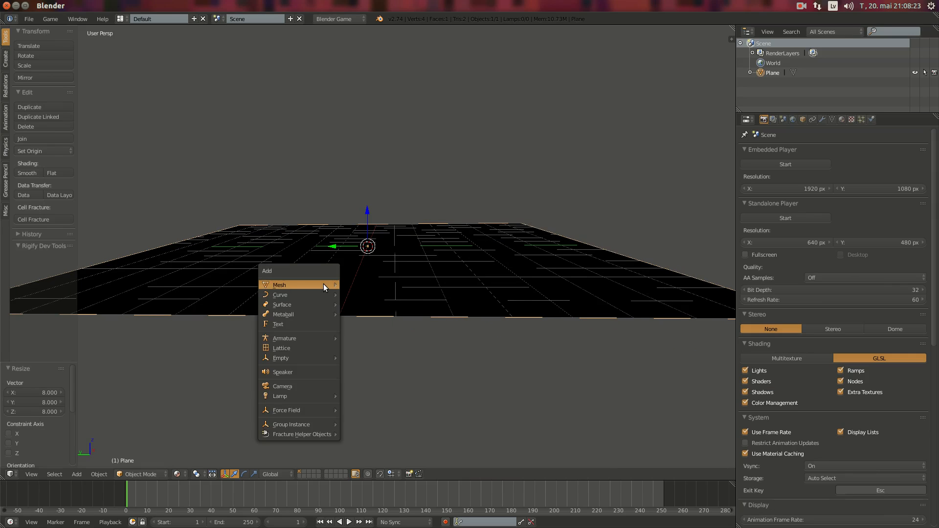
mouse_move(291, 409)
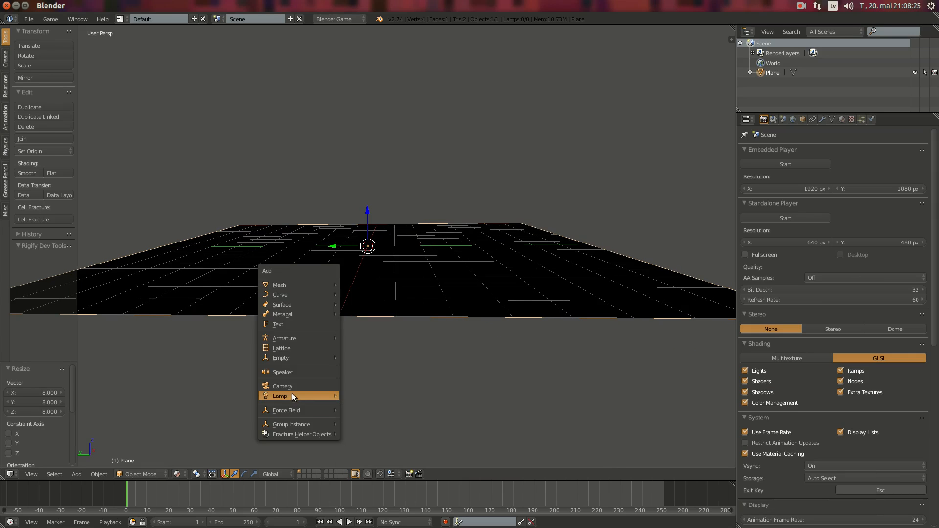
left_click(382, 403)
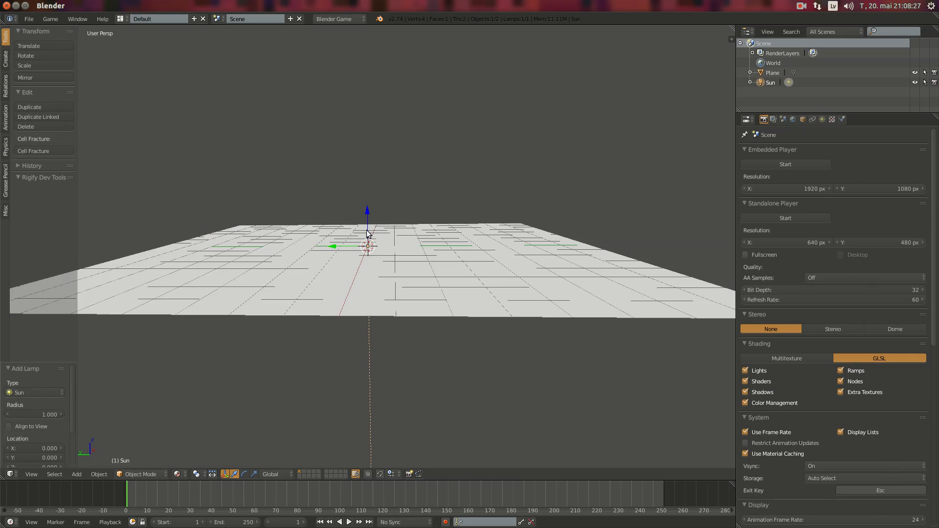
key("g")
key("shift+z")
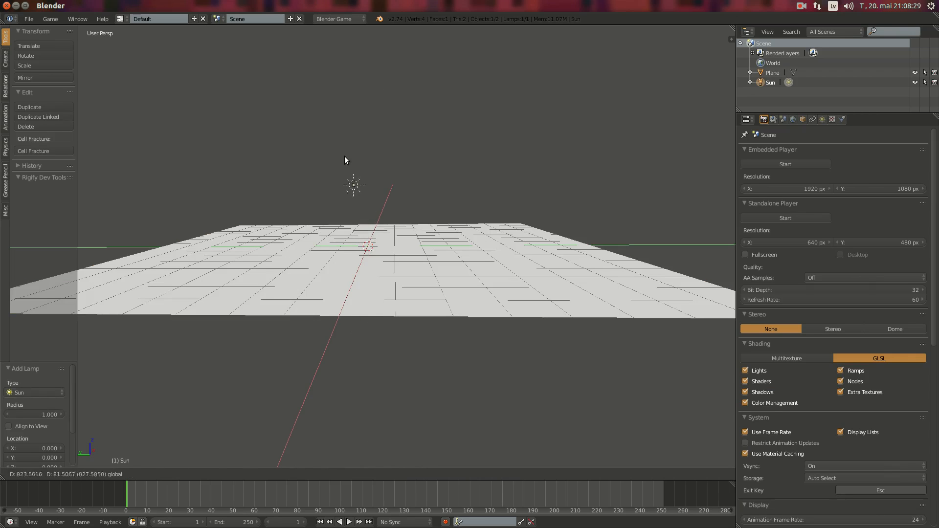
left_click(336, 123)
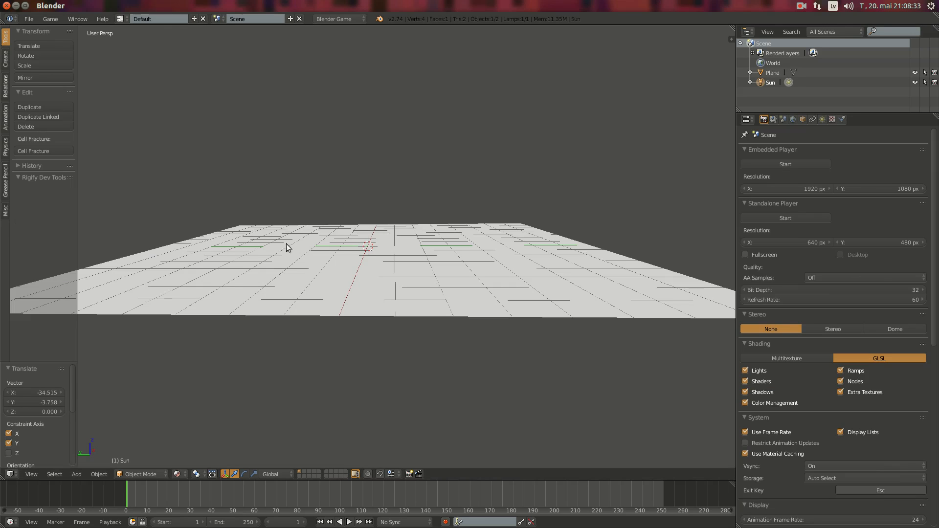
Raise the Sun lamp 5 units along the global Z axis, straight above the plane's centre
middle_click_drag(287, 245, 312, 234)
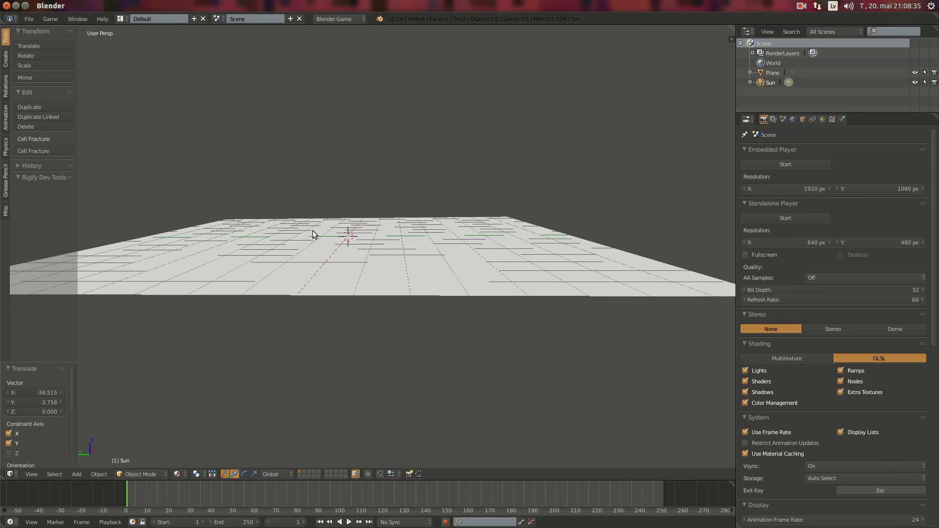
right_click(313, 230)
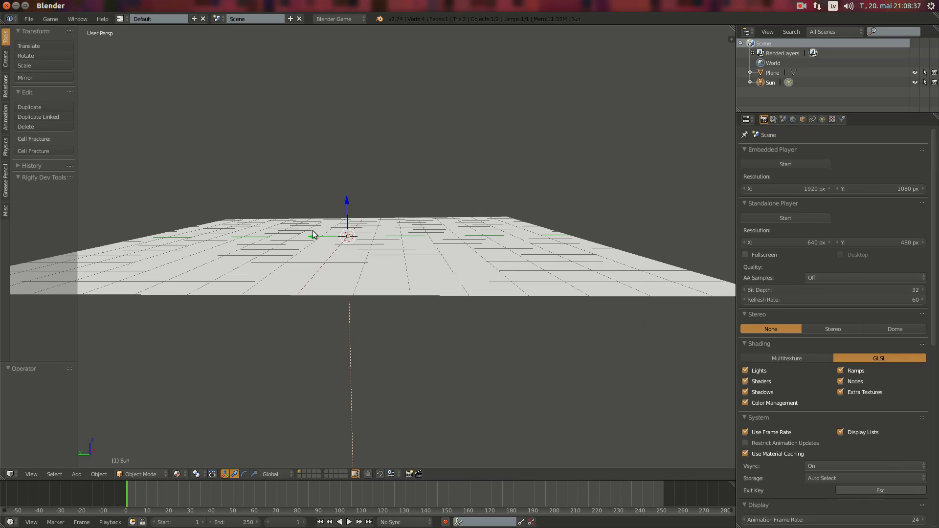
key("g")
key("z")
key("5")
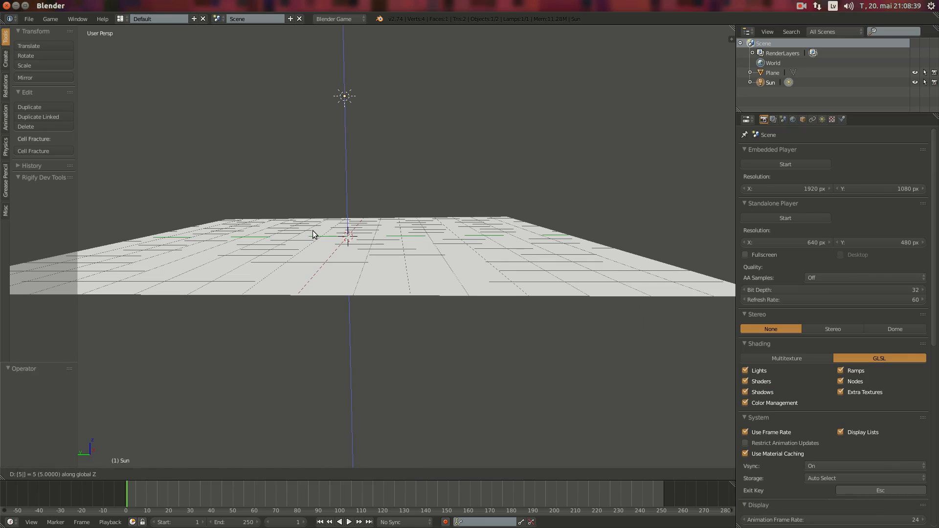
key("Return")
Rotate the Sun lamp about 44.5 degrees so its light falls on the plane at an angle
middle_click_drag(287, 224, 463, 225)
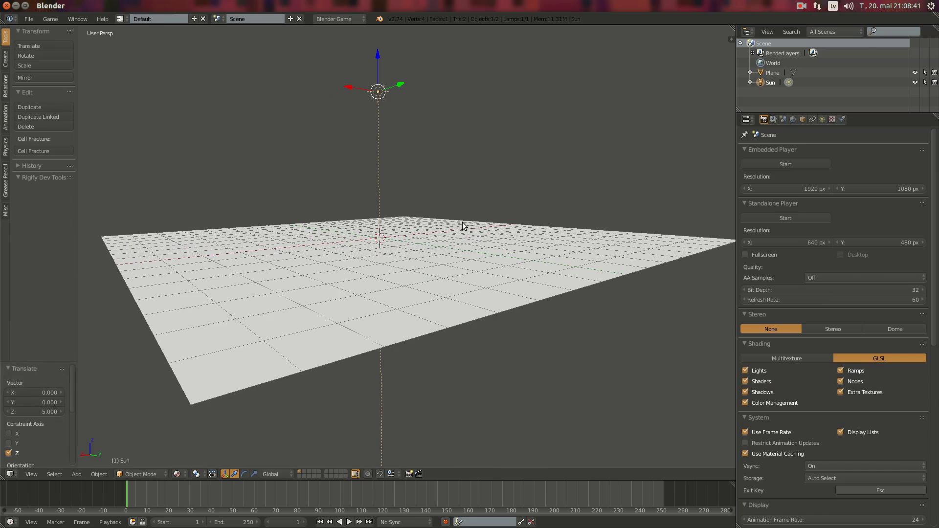
key("r")
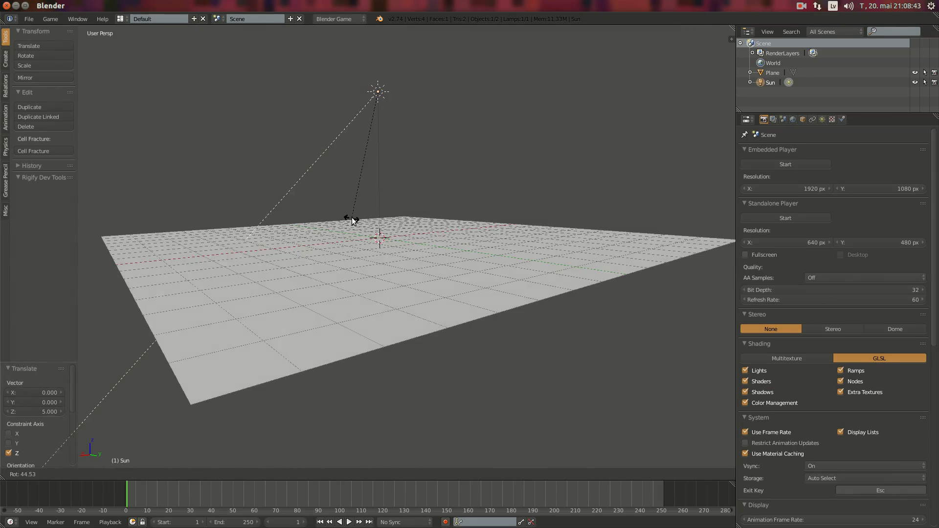
left_click(352, 218)
Select the plane, unwrap its UVs in Edit Mode and return to Object Mode
middle_click_drag(352, 218, 450, 263)
right_click(455, 272)
key("Tab")
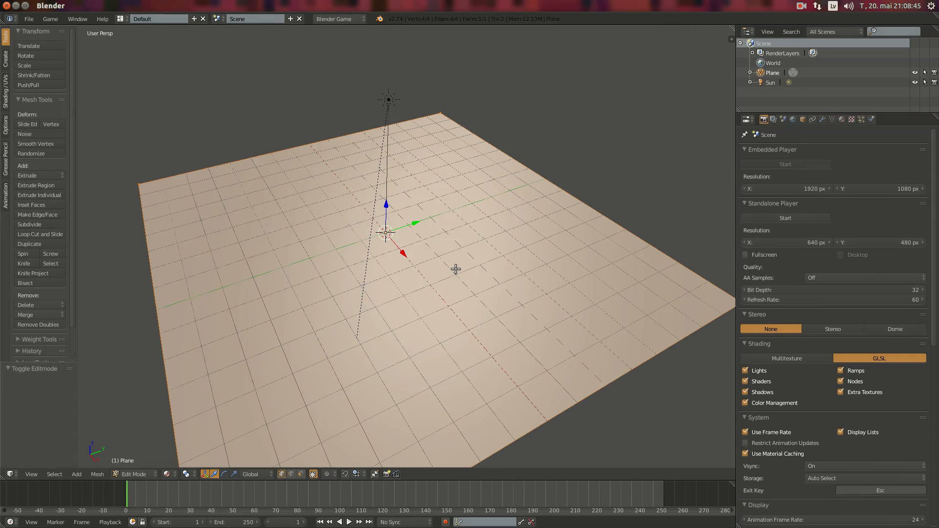
key("u")
left_click(457, 270)
key("Tab")
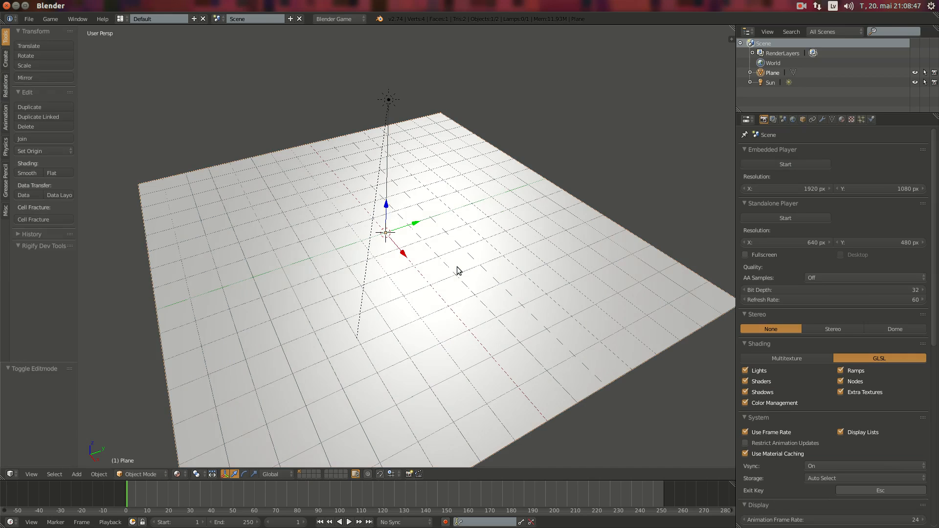
Give the plane a new material with specular intensity 0.1 and diffuse intensity 1.0
left_click(842, 119)
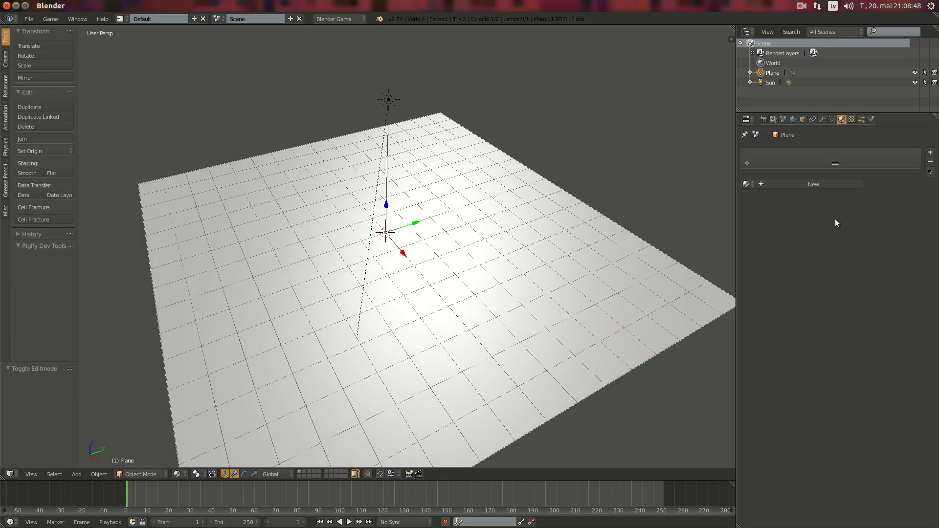
left_click(807, 181)
left_click(803, 356)
key("BackSpace")
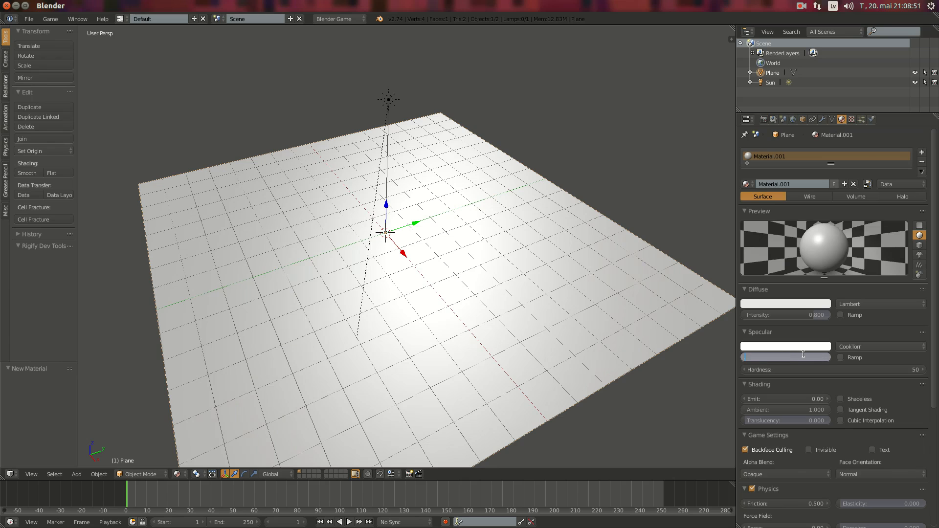
type(".1")
key("Return")
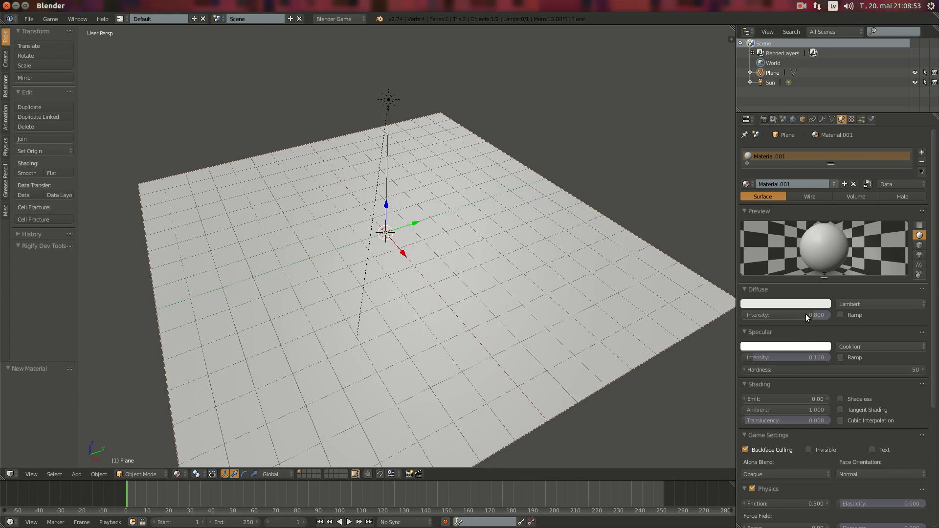
left_click_drag(808, 314, 831, 314)
middle_click_drag(466, 247, 479, 264)
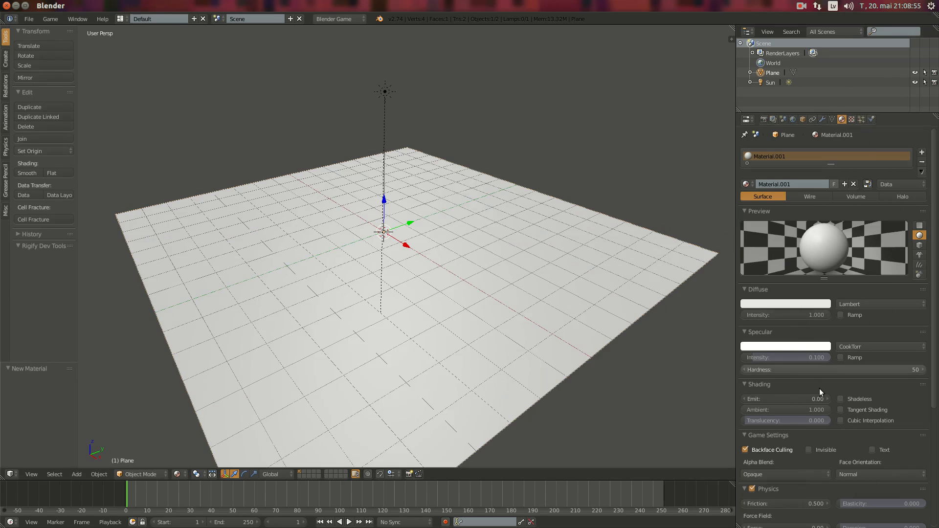
Add a new image texture to the plane's material and name it Diffuse
scroll(819, 388, "down", 8)
scroll(822, 430, "up", 8)
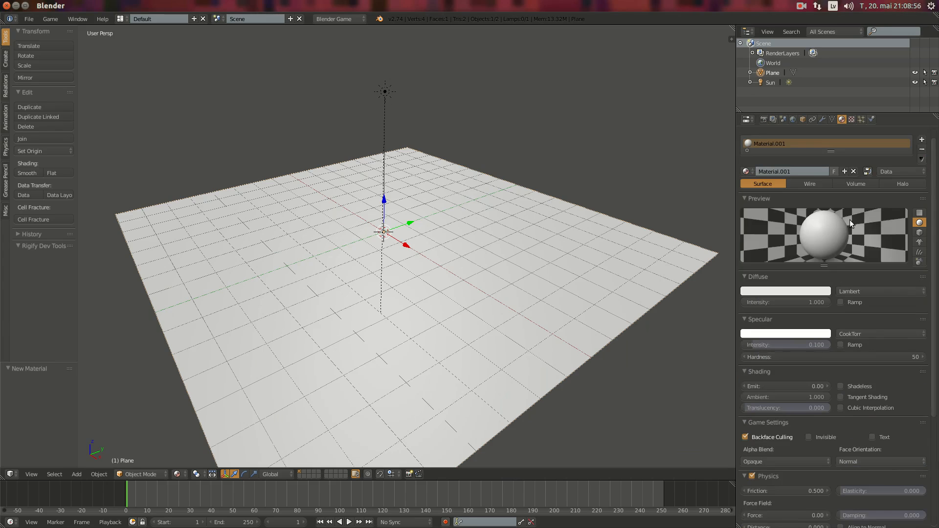
left_click(851, 119)
left_click(773, 226)
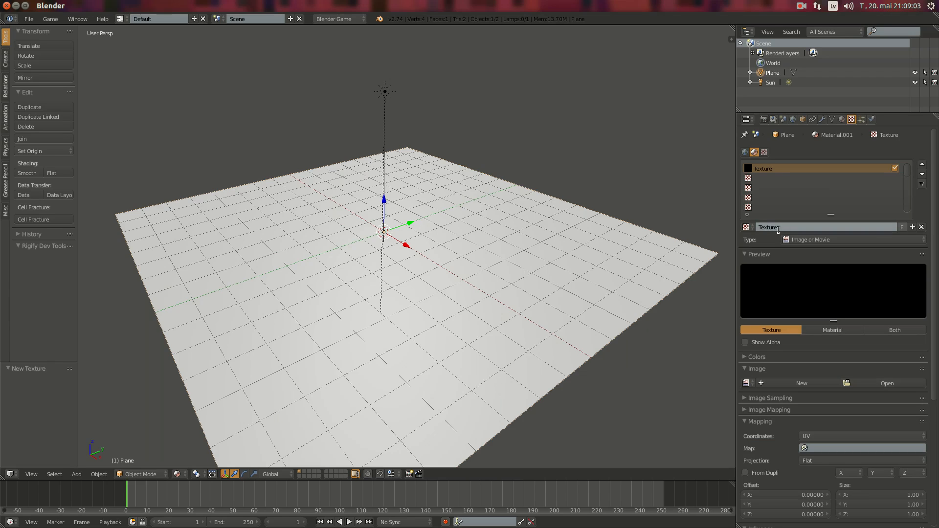
left_click(778, 229)
type("Diffuse")
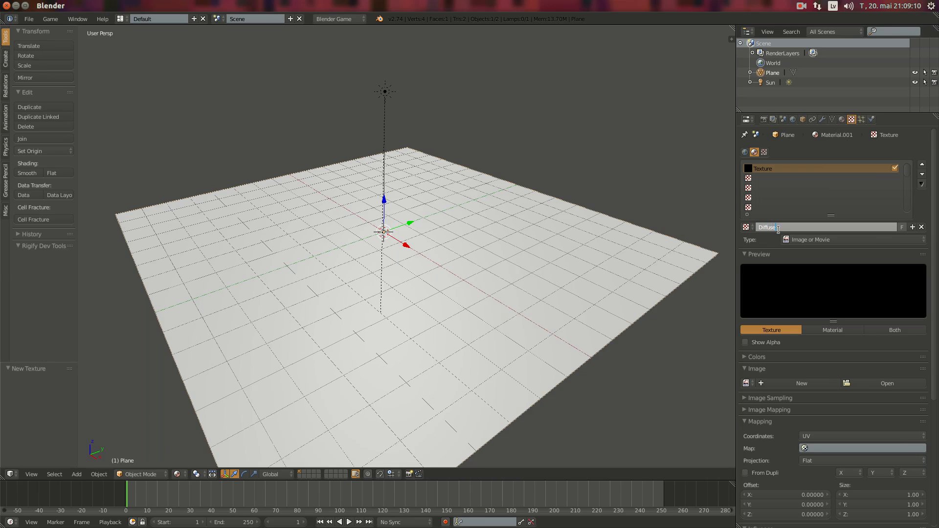
key("Return")
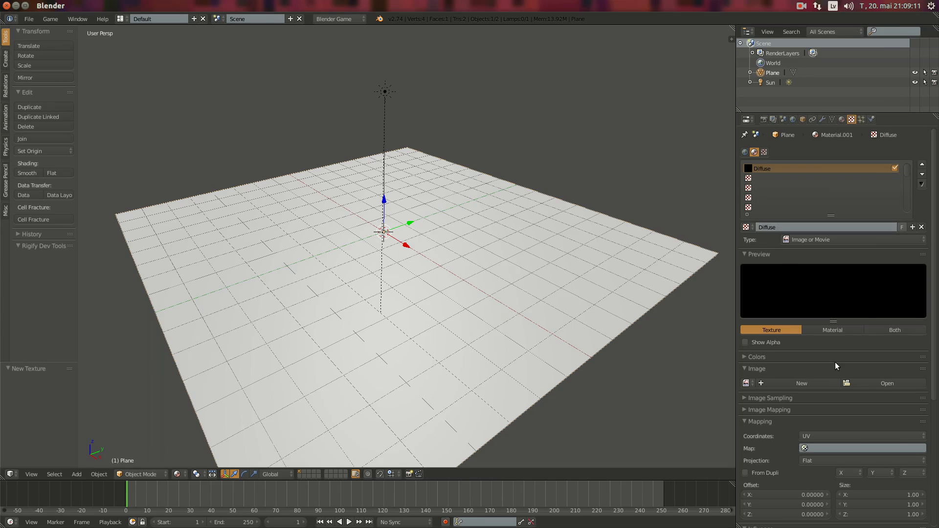
Load GravelDiffuse.png from the Textures folder, browsing by thumbnails, as the image of the Diffuse texture
left_click(880, 383)
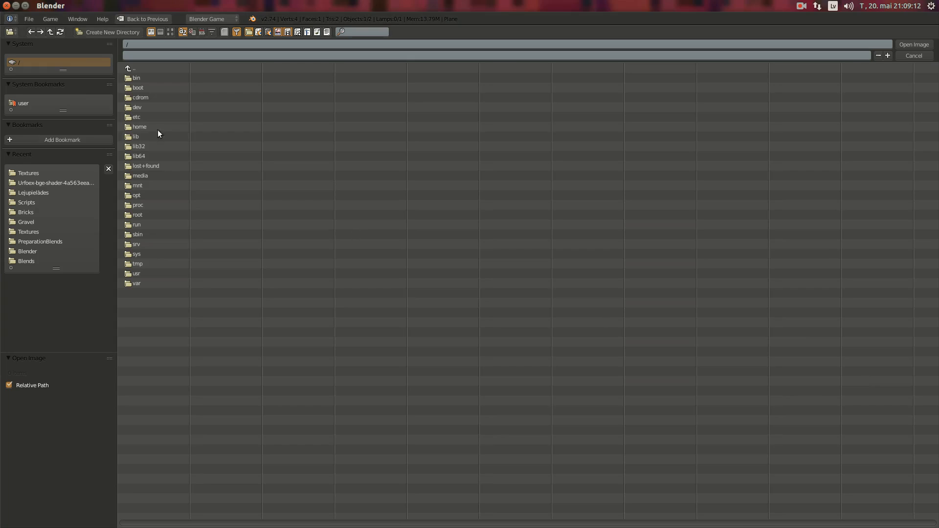
left_click(30, 172)
left_click(171, 31)
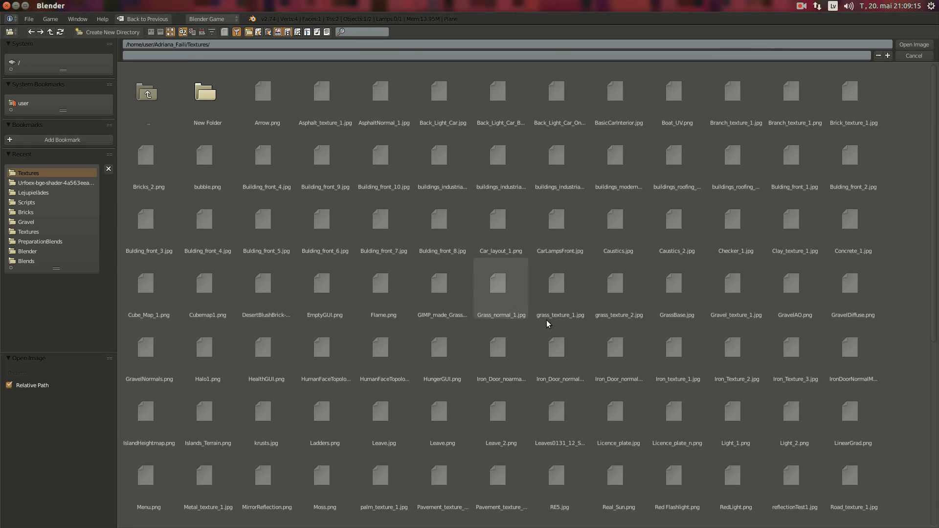
scroll(618, 337, "down", 1)
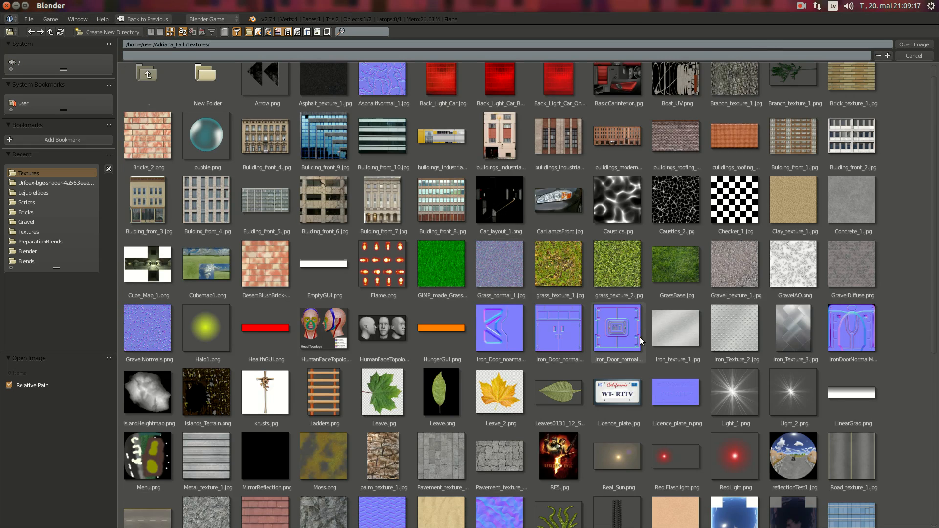
left_click(851, 267)
left_click(921, 46)
Examine the gravel texture on the plane up close and from several angles to judge the size of the stones
middle_click_drag(461, 184, 553, 265)
scroll(488, 231, "up", 4)
middle_click_drag(489, 231, 363, 152)
scroll(858, 447, "down", 6)
scroll(860, 447, "down", 3)
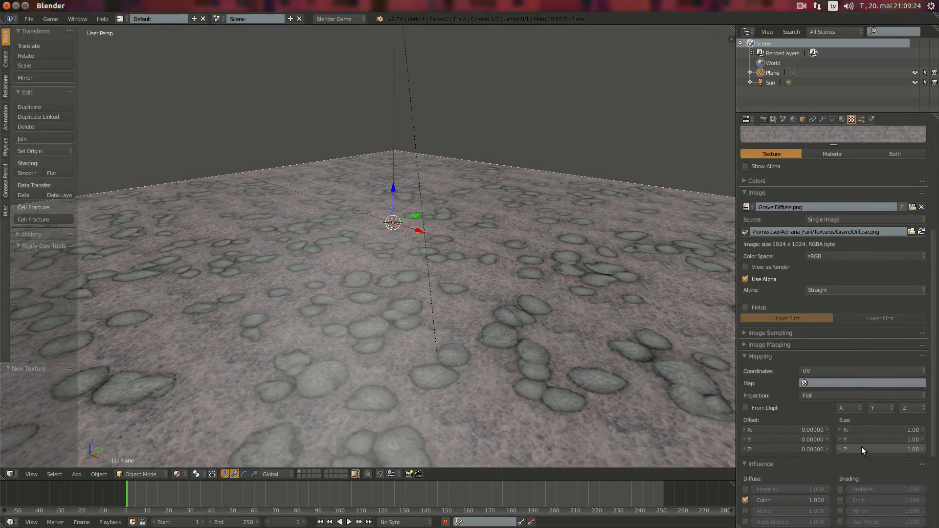
left_click(894, 428)
left_click(464, 269)
scroll(464, 269, "down", 4)
middle_click_drag(465, 268, 503, 324)
scroll(574, 278, "down", 3)
scroll(514, 337, "up", 6)
scroll(368, 308, "up", 4)
scroll(369, 305, "down", 7)
scroll(502, 325, "up", 2)
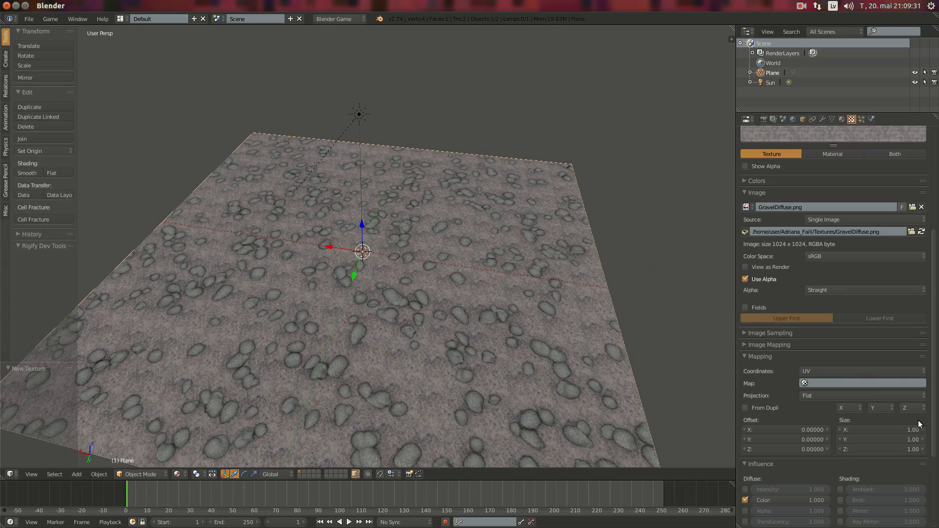
Set the Diffuse texture's mapping size to 4 in X and Y and check the tiling across the plane
left_click(892, 430)
type("4")
key("Return")
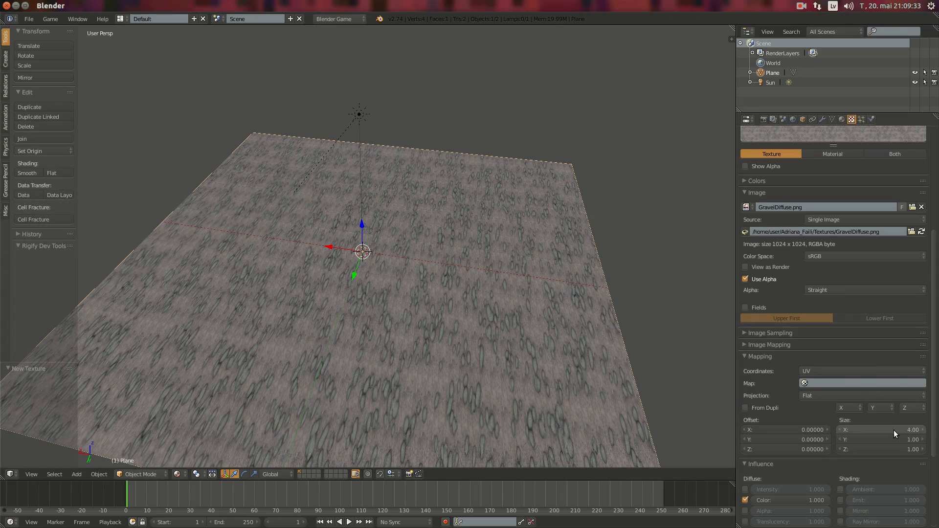
left_click(883, 439)
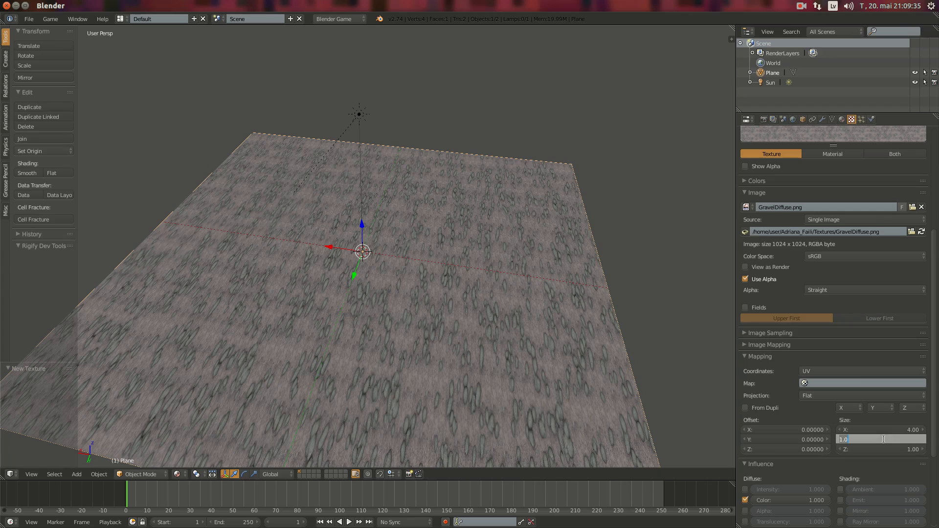
type("4")
key("Return")
middle_click_drag(384, 361, 503, 450)
scroll(435, 321, "up", 3)
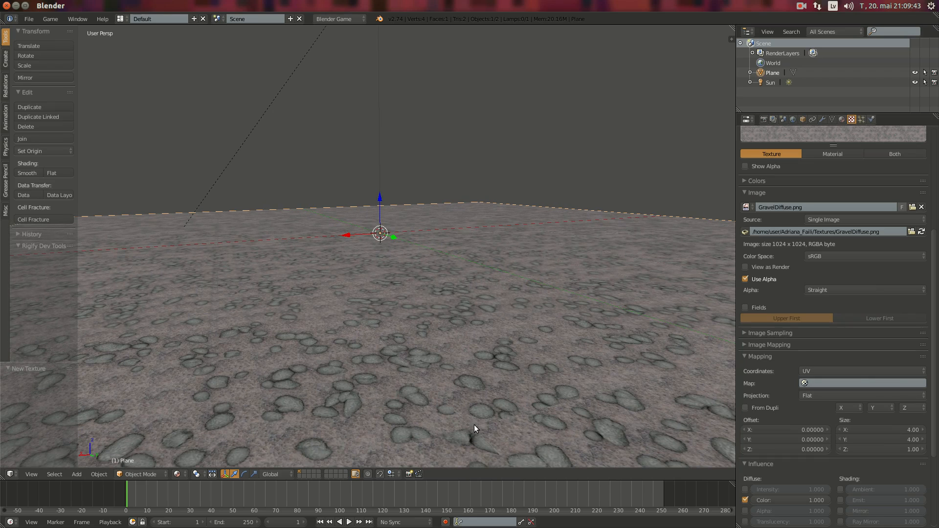
middle_click_drag(526, 448, 122, 137)
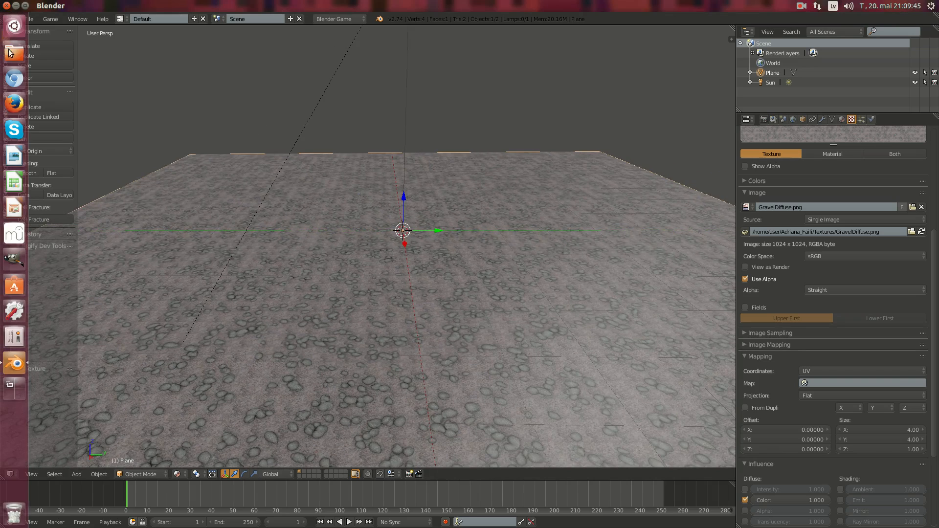
Switch to the file manager, open GravelDiffuse.png from the Textures folder in GIMP and maximize the image window
left_click(10, 52)
double_click(139, 52)
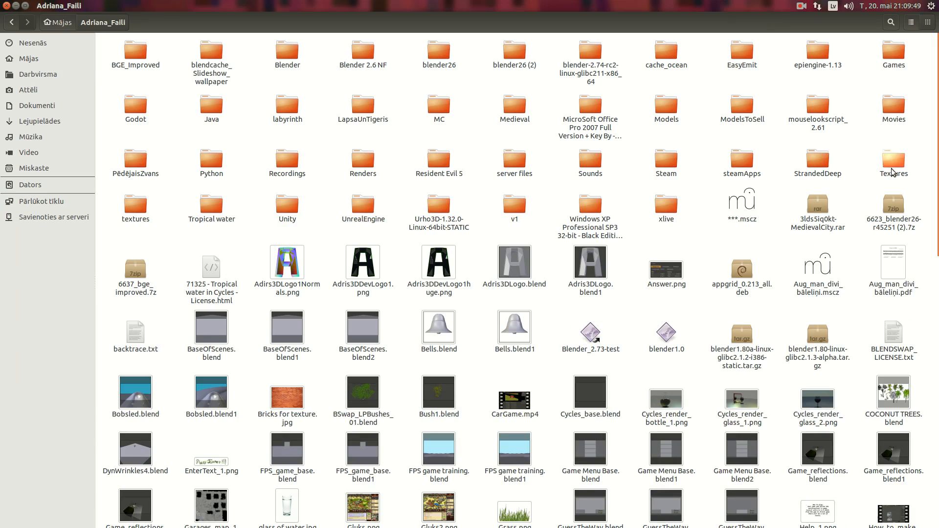
double_click(892, 166)
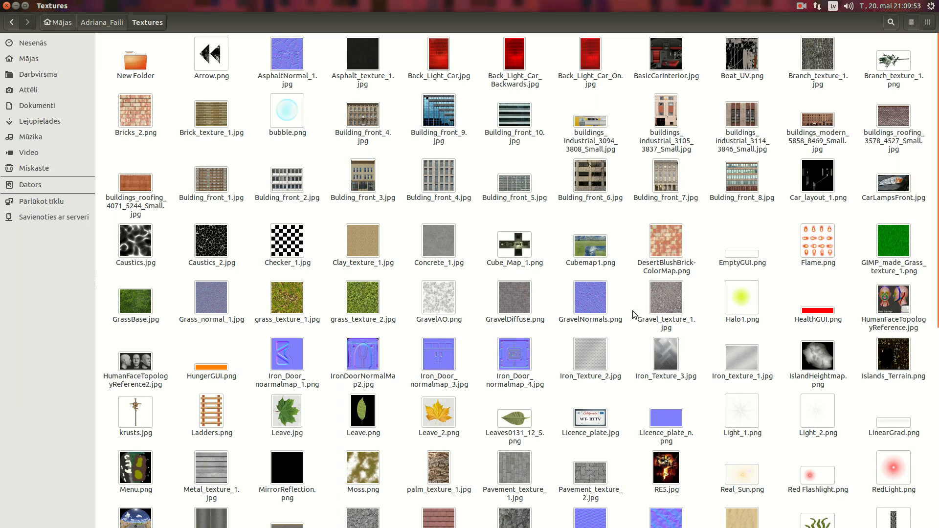
right_click(511, 301)
mouse_move(553, 321)
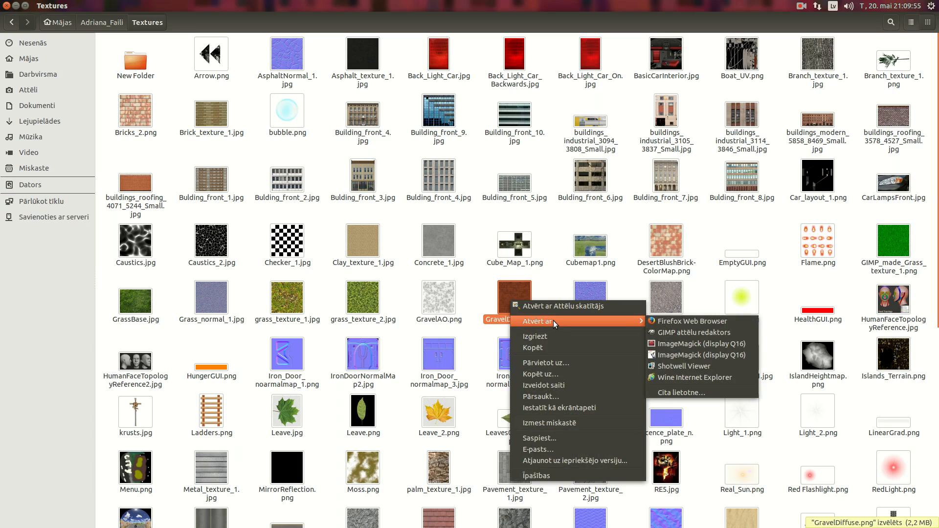
left_click(706, 334)
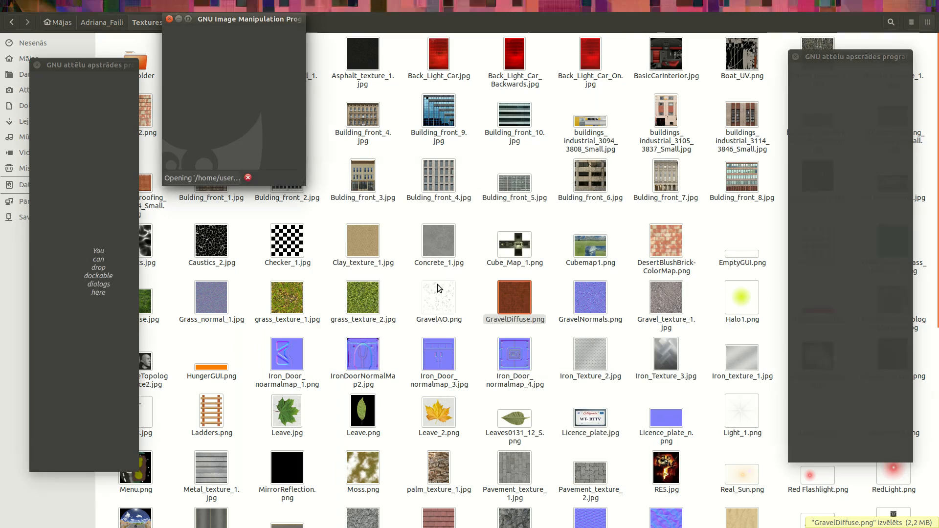
left_click(188, 19)
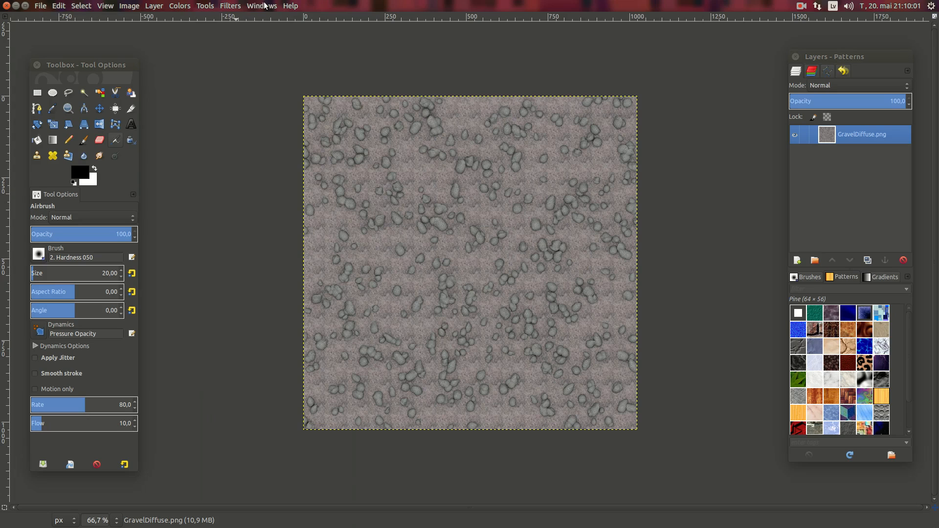
Apply the Make Seamless filter to the gravel diffuse image
left_click(232, 6)
mouse_move(277, 125)
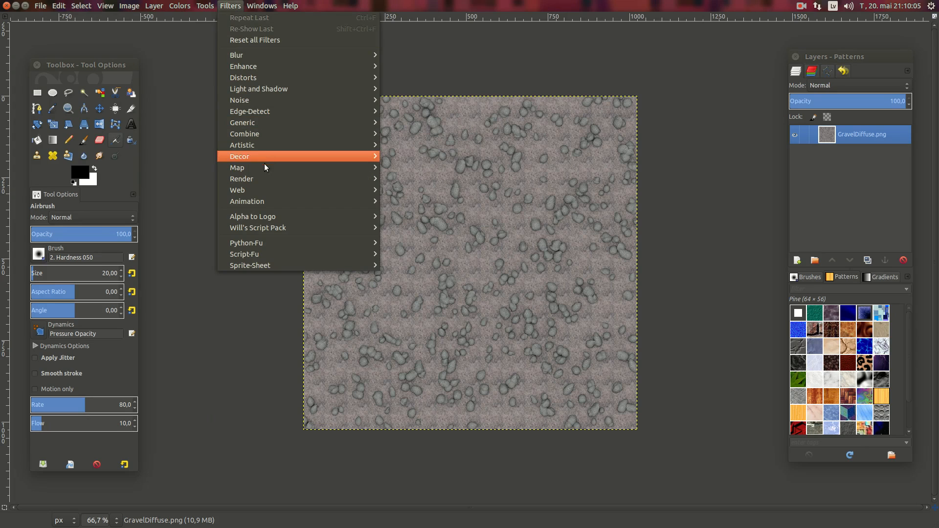
mouse_move(264, 164)
left_click(406, 235)
left_click(230, 6)
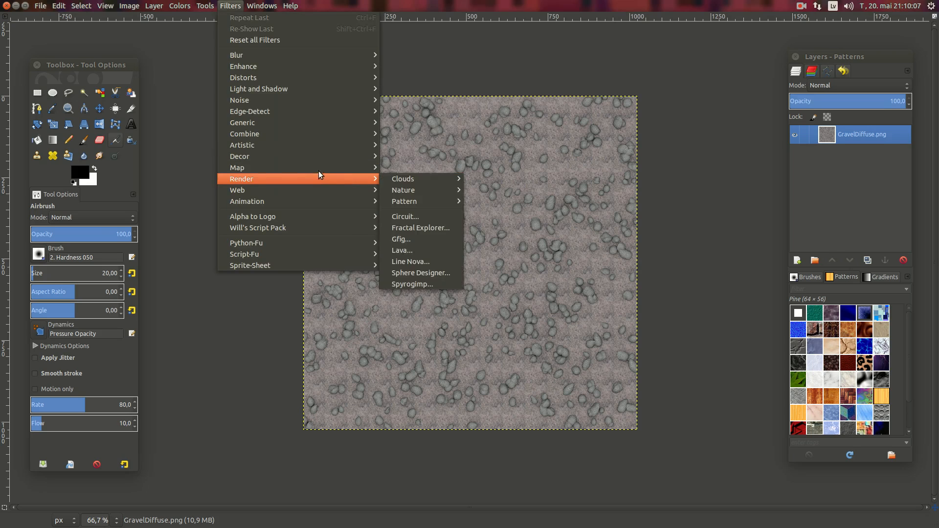
mouse_move(321, 169)
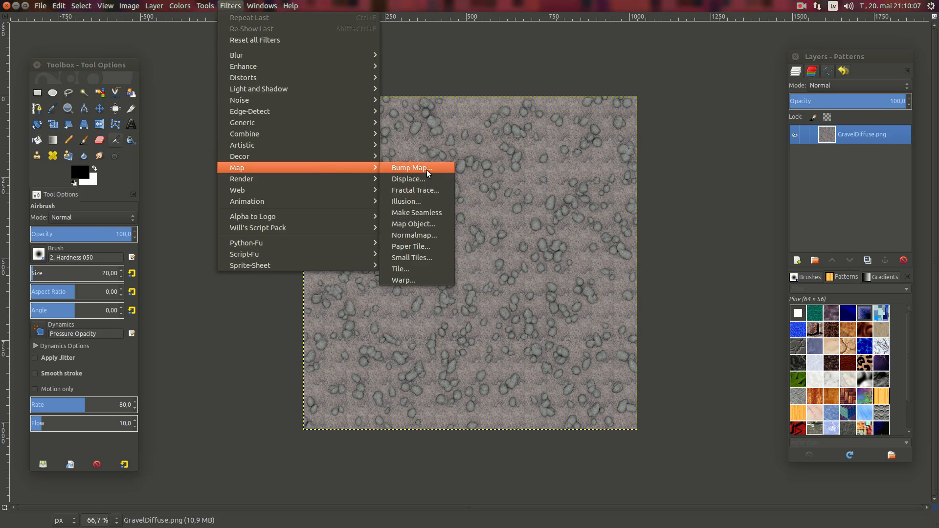
left_click(439, 212)
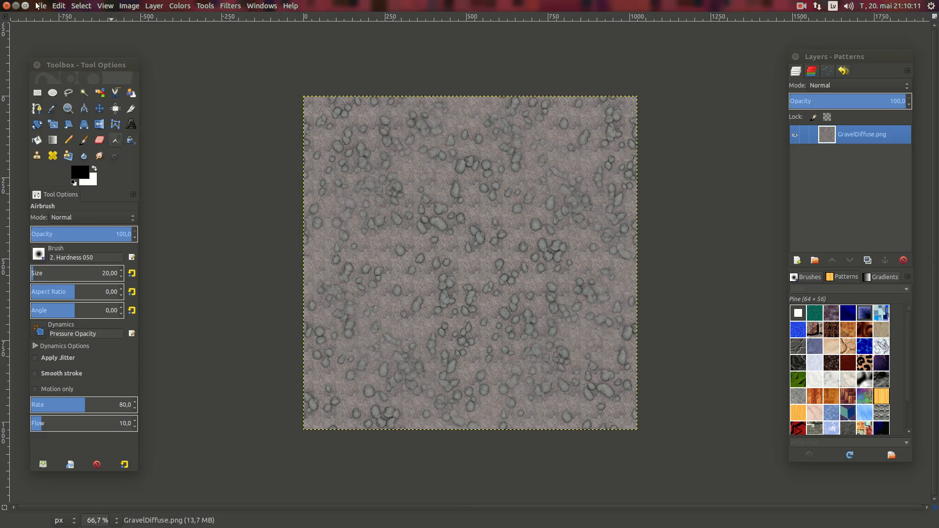
Overwrite GravelDiffuse.png with the seamless version and close the image, discarding the unsaved project changes
left_click(40, 6)
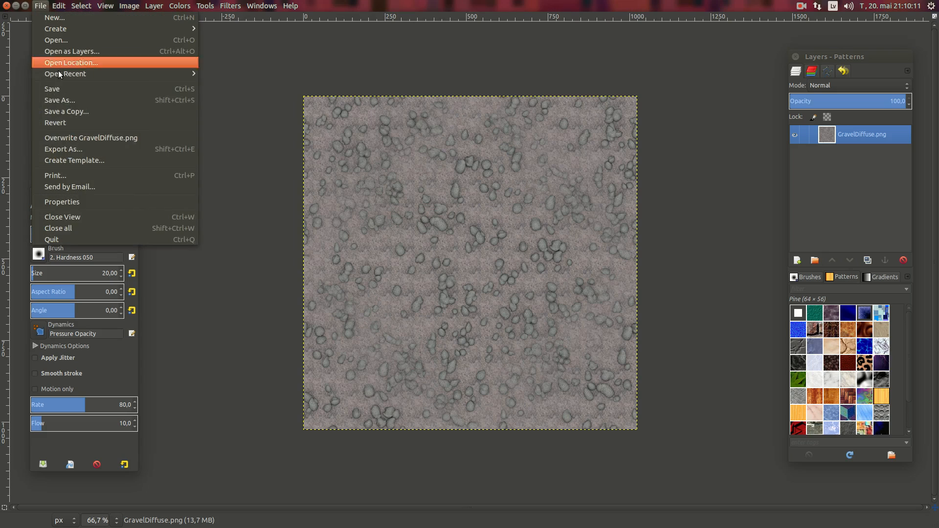
left_click(85, 138)
left_click(7, 5)
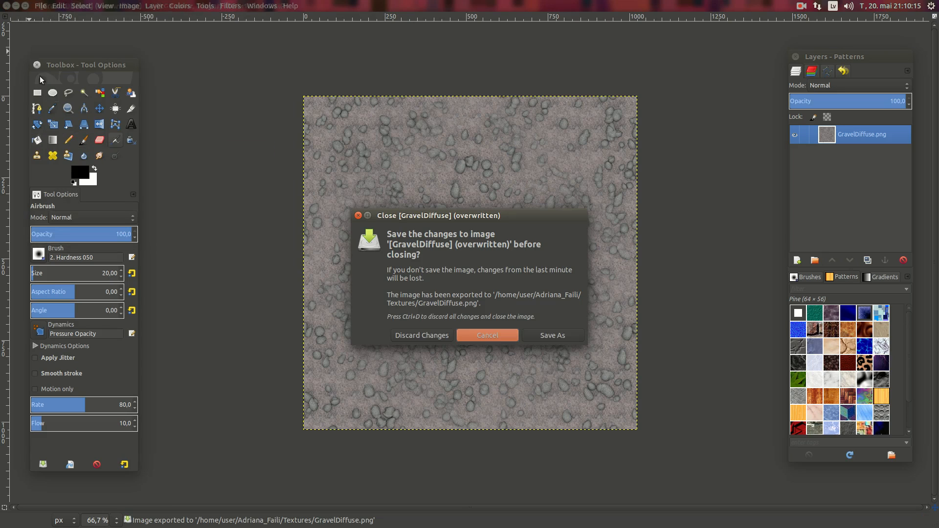
left_click(418, 332)
left_click(7, 5)
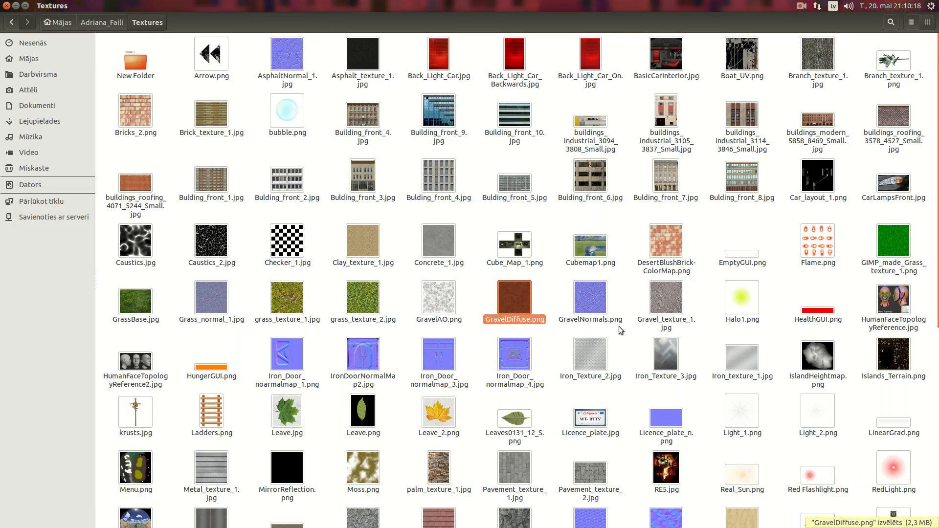
Open GravelNormals.png from the Textures folder in GIMP and apply the Make Seamless filter to it
right_click(595, 305)
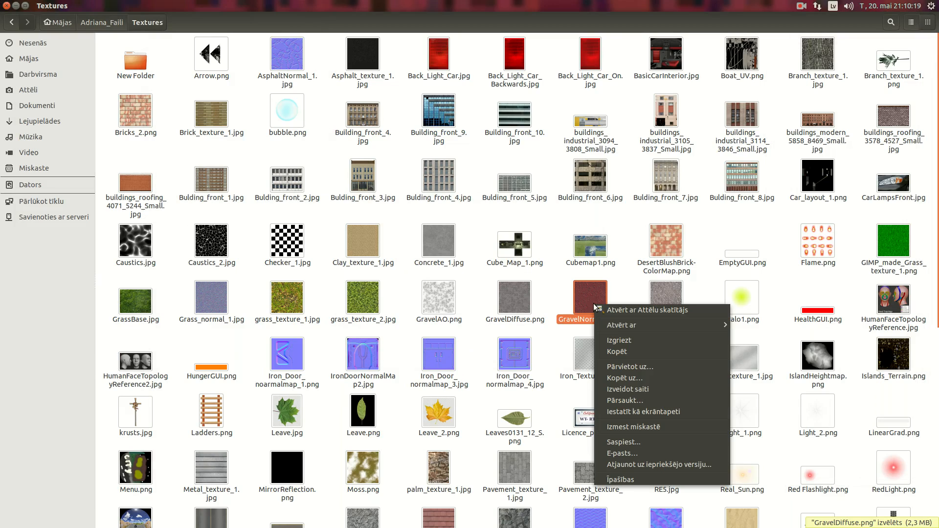
mouse_move(644, 325)
left_click(778, 336)
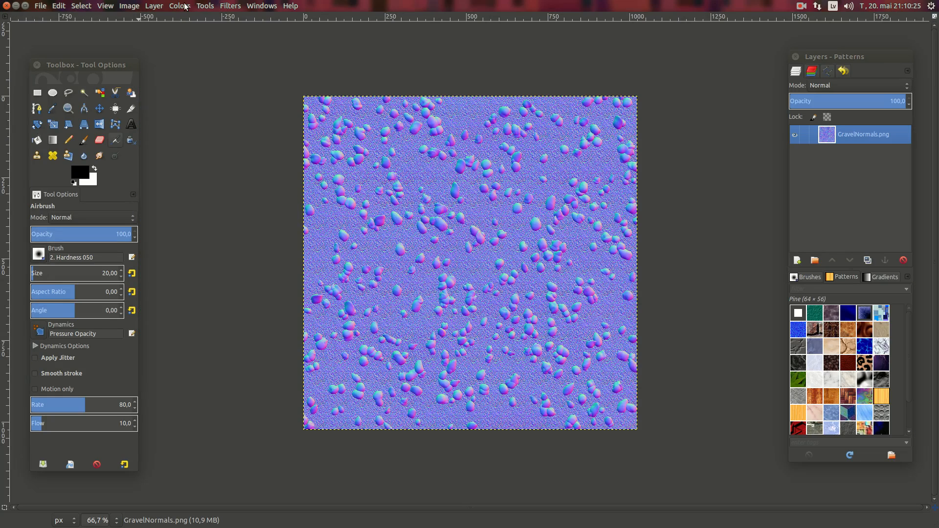
left_click(223, 5)
mouse_move(277, 166)
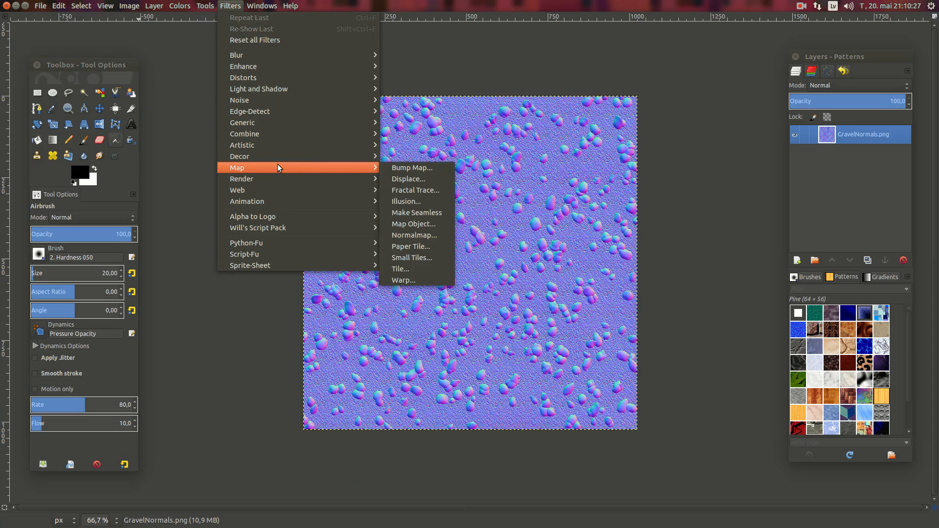
left_click(430, 214)
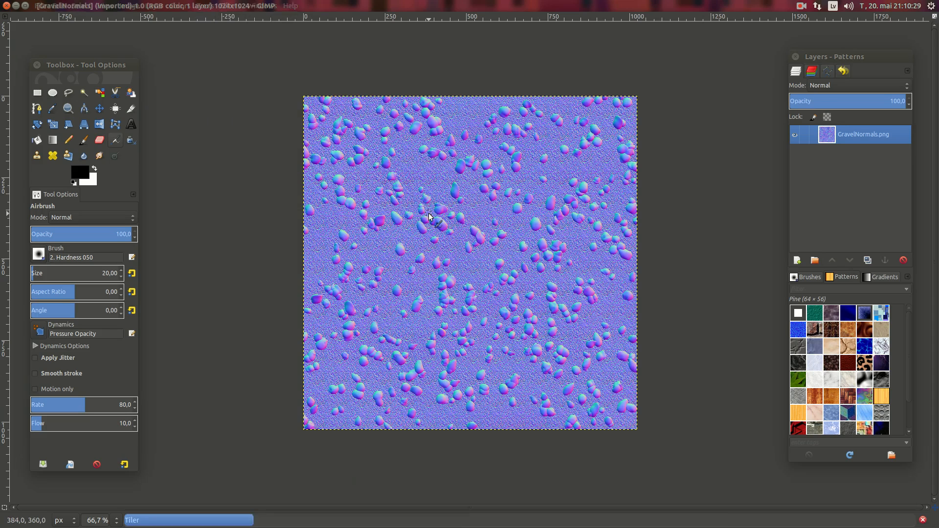
Overwrite GravelNormals.png with the seamless version, discard the unsaved project changes and close GIMP
left_click(40, 5)
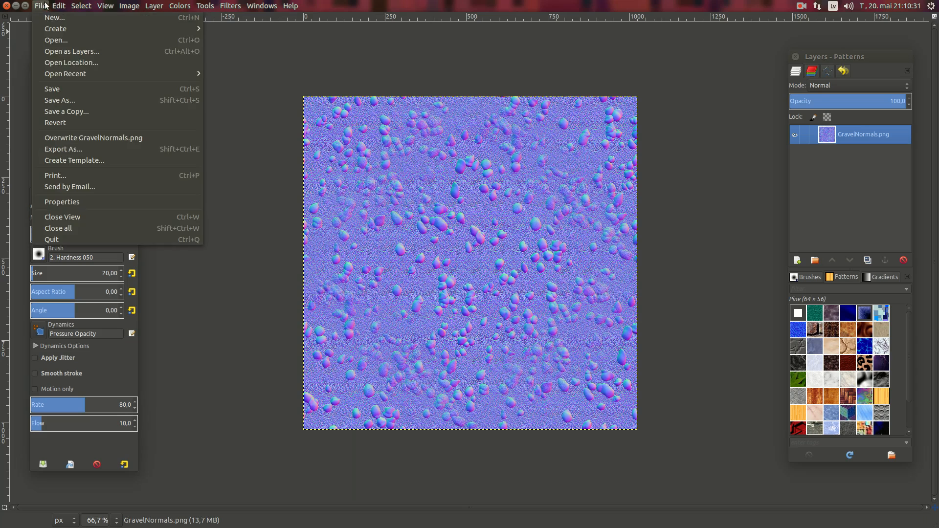
left_click(75, 138)
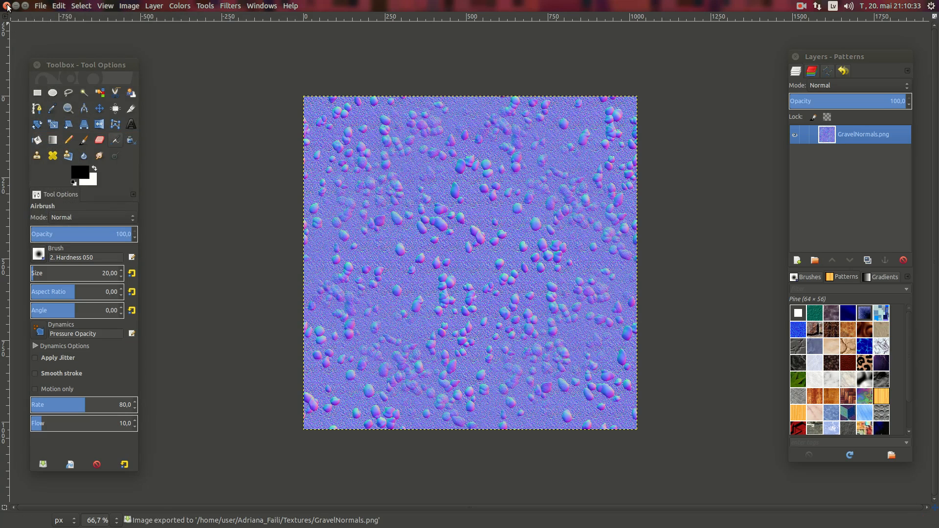
left_click(6, 5)
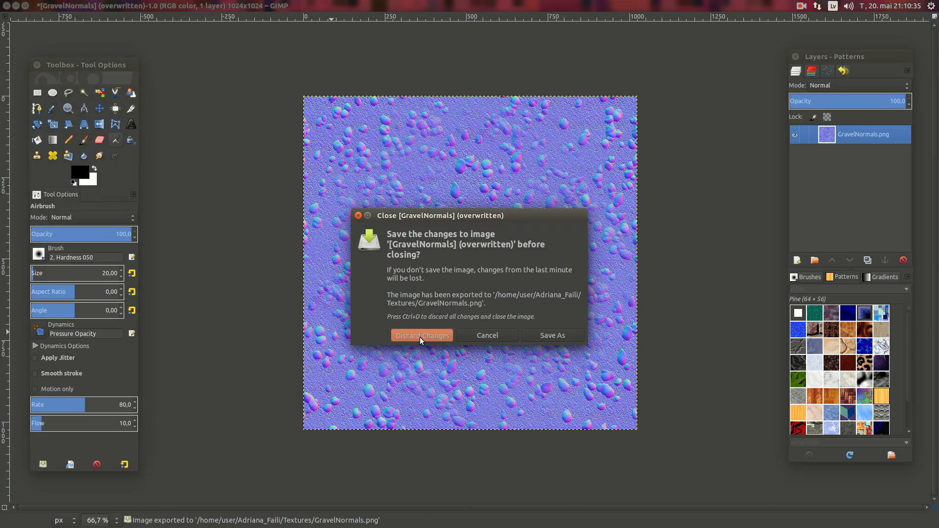
left_click(422, 335)
left_click(168, 19)
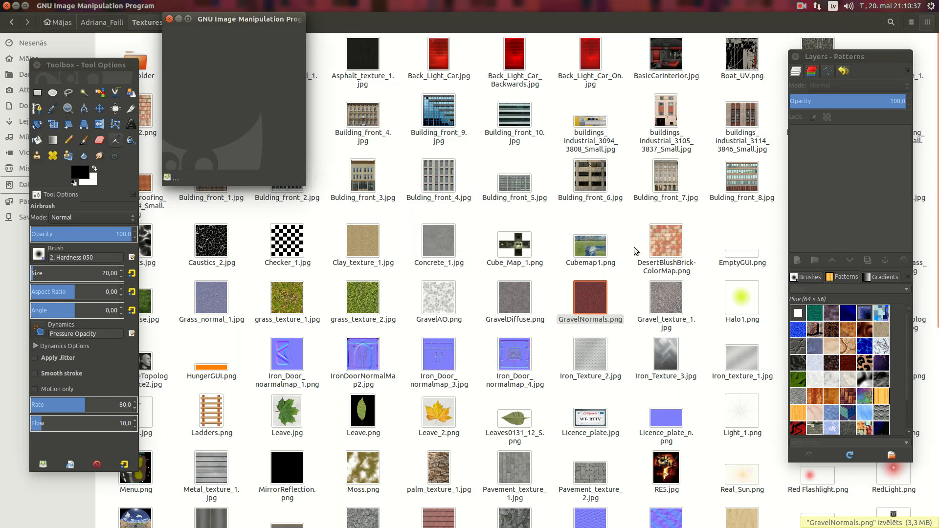
Open GravelAO.png from the Textures folder in GIMP and apply the Make Seamless filter to it
right_click(658, 304)
mouse_move(704, 327)
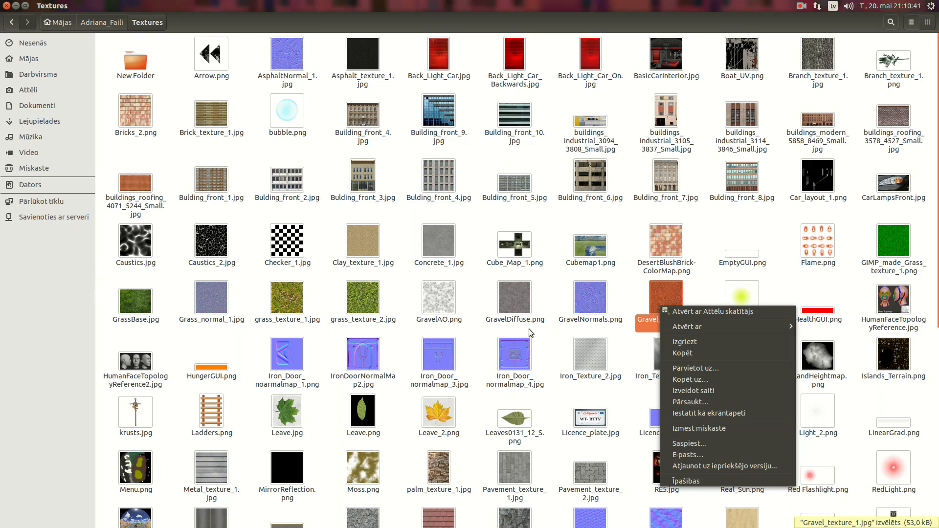
left_click(438, 299)
right_click(439, 315)
mouse_move(480, 335)
left_click(617, 346)
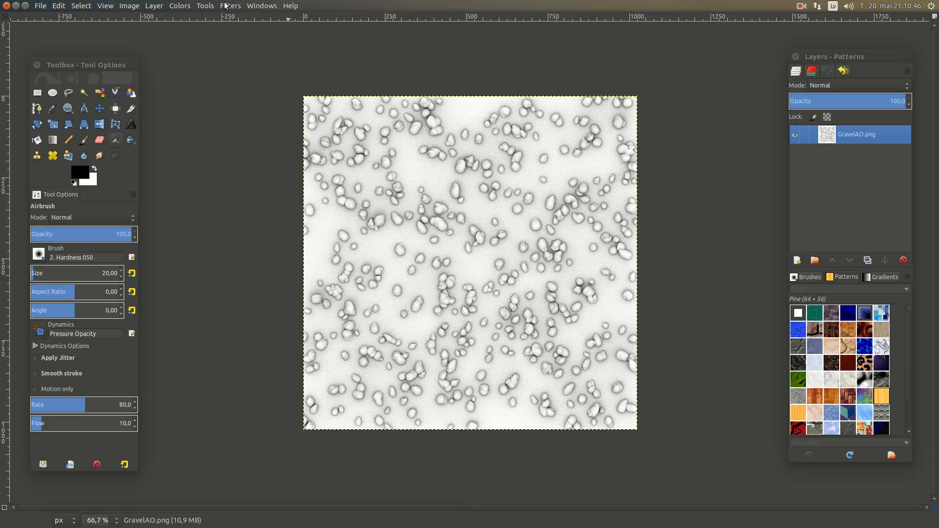
left_click(228, 6)
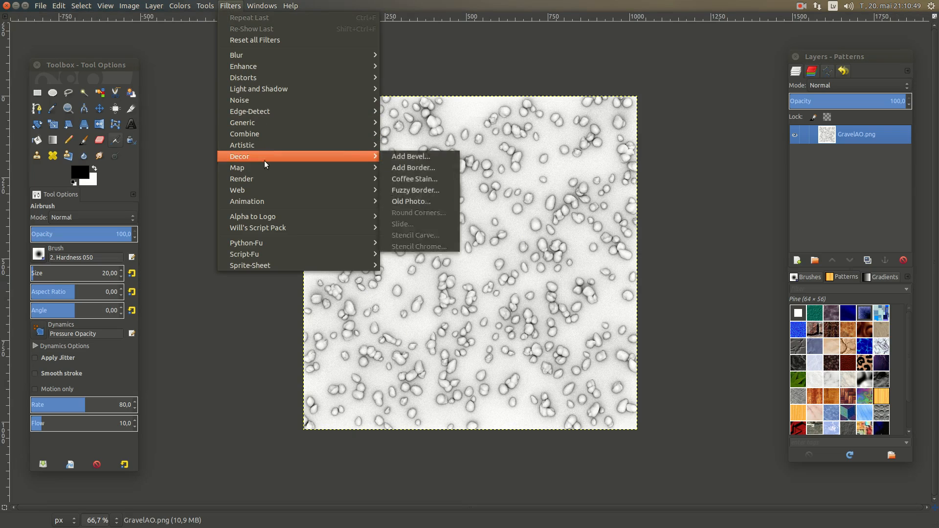
mouse_move(274, 167)
left_click(423, 213)
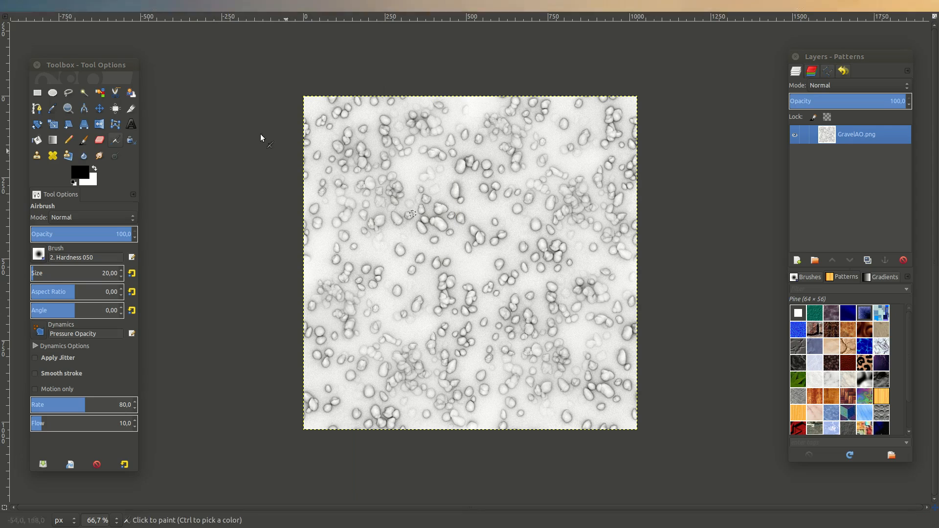
Overwrite GravelAO.png with the seamless version, discard the unsaved project changes and close GIMP
left_click(39, 6)
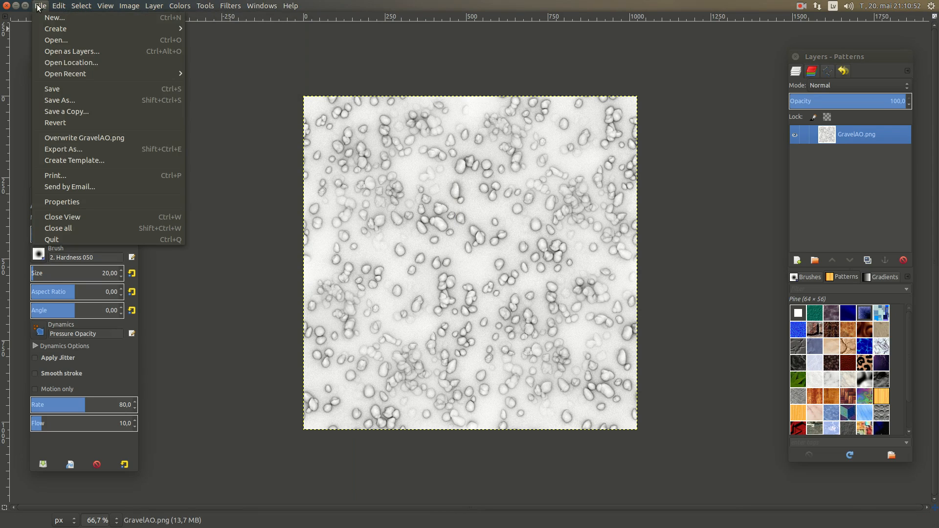
left_click(95, 137)
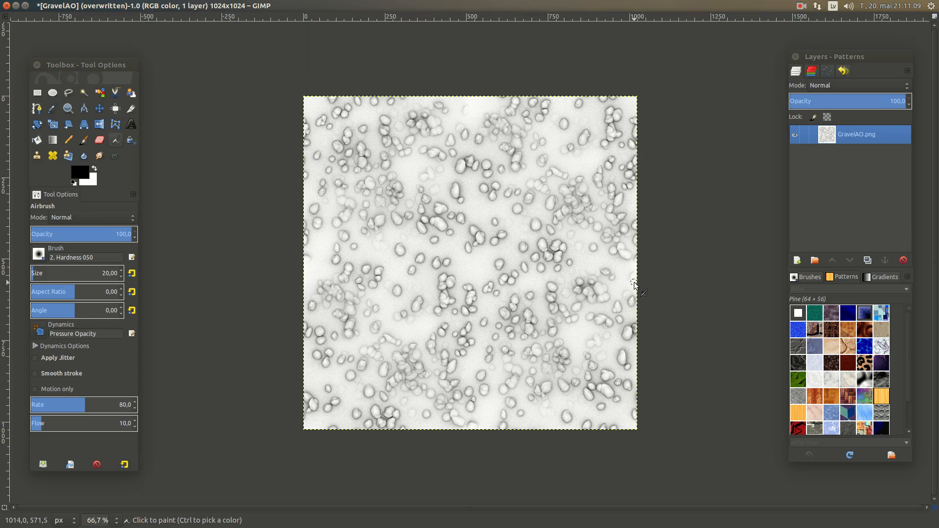
left_click(6, 5)
left_click(426, 334)
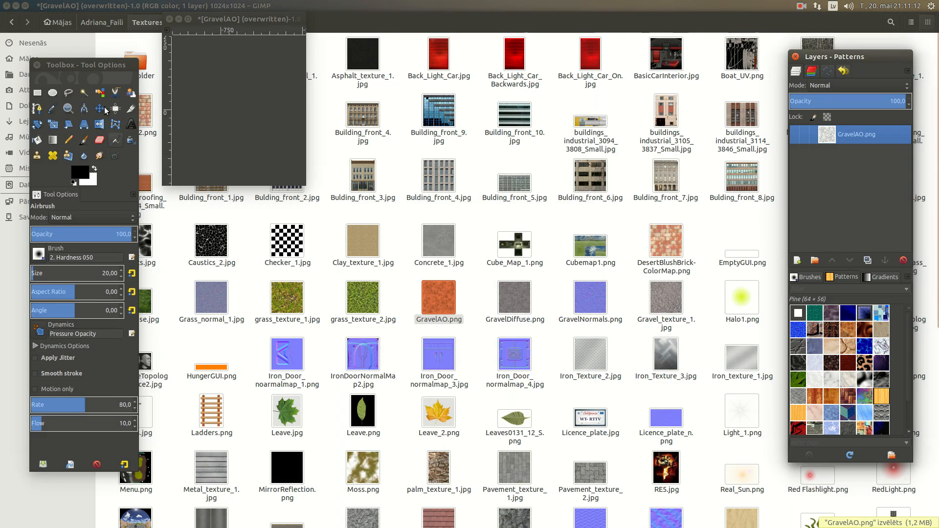
left_click(169, 16)
Switch to Blender, turn the Outliner area into a UV/Image Editor showing GravelDiffuse.png and reload that image from disk
left_click(15, 229)
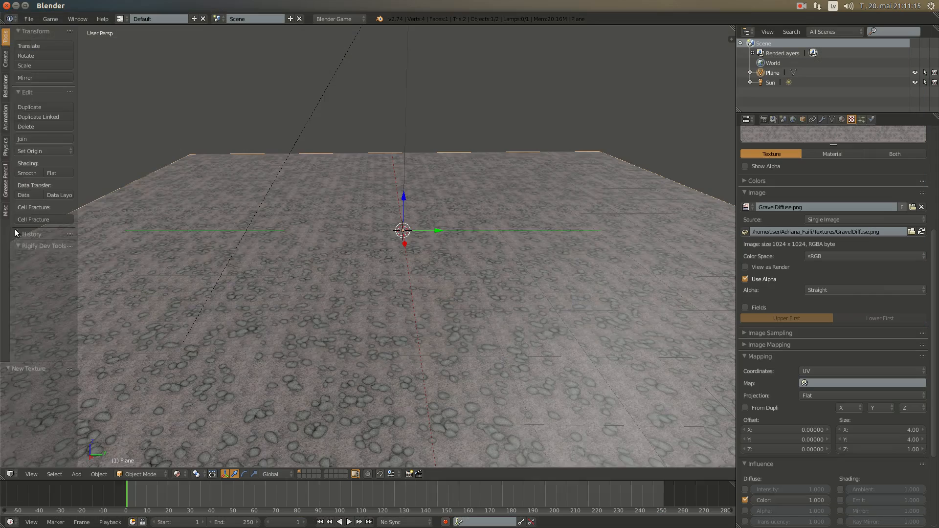
middle_click_drag(423, 304, 700, 188)
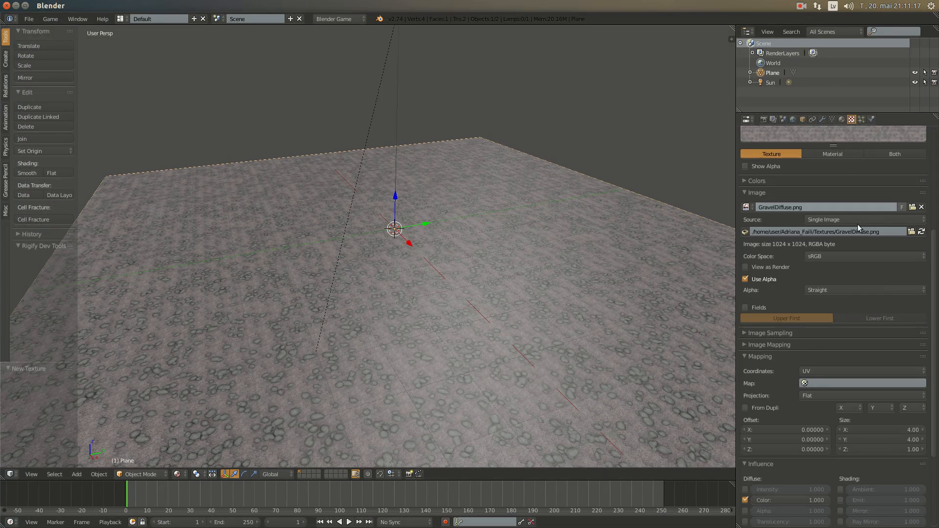
scroll(848, 301, "up", 8)
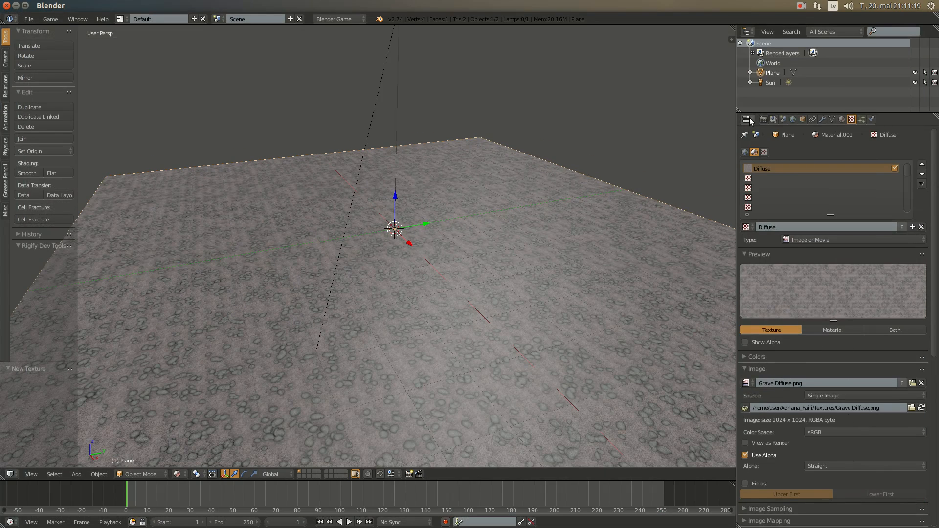
left_click(746, 31)
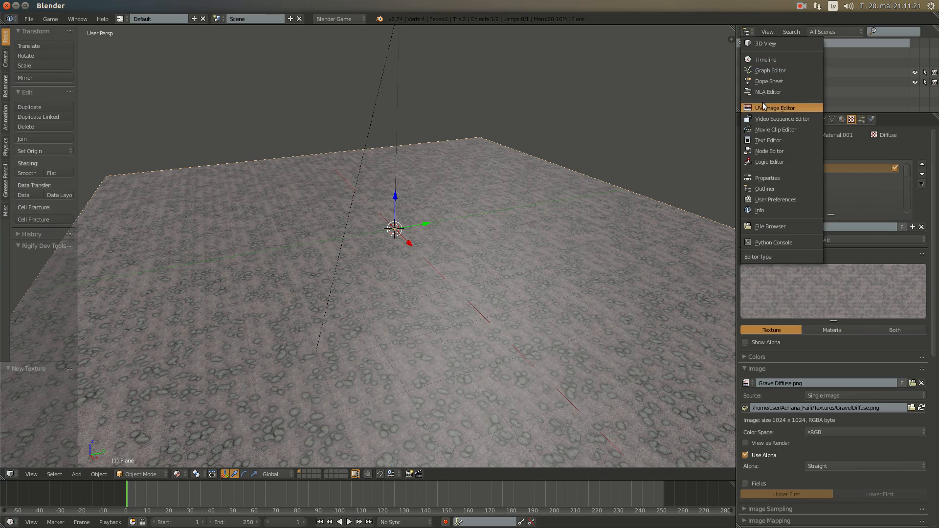
left_click(761, 104)
left_click(809, 106)
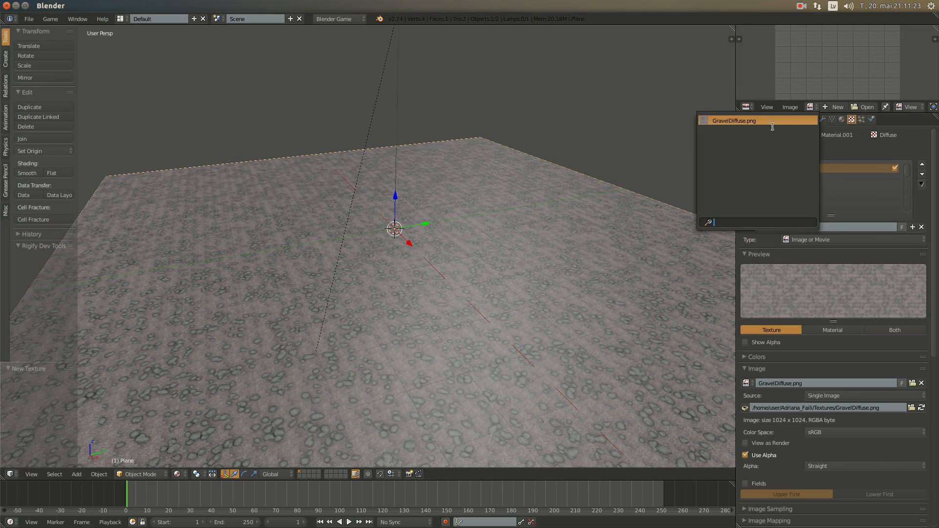
left_click(782, 123)
left_click(789, 106)
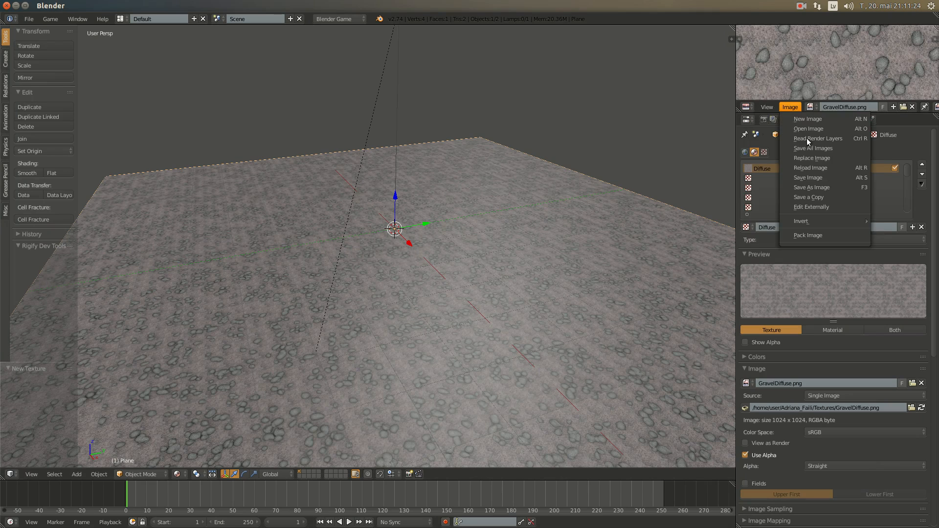
left_click(815, 167)
Check the reloaded gravel tiling on the plane, then widen the Properties area and make the image editor above it taller
scroll(571, 218, "down", 1)
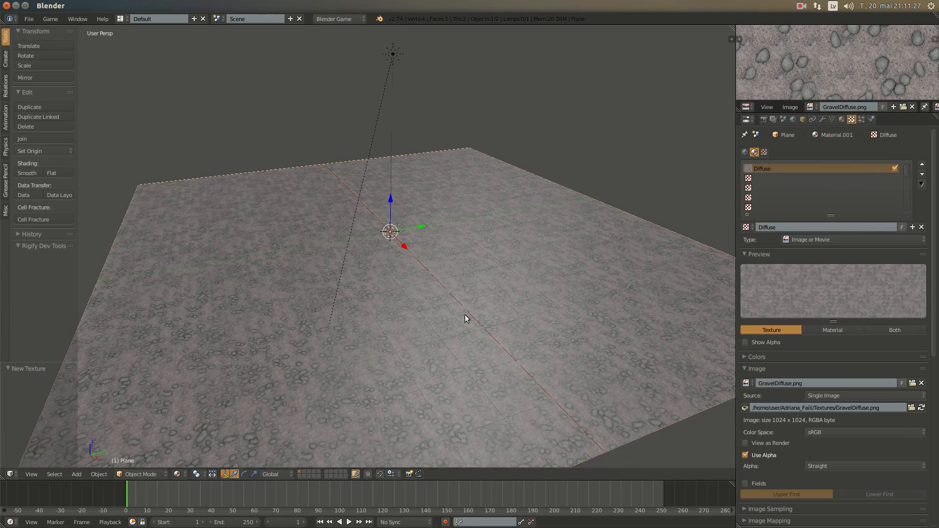
scroll(465, 318, "up", 6)
middle_click_drag(466, 337, 498, 337)
scroll(460, 325, "down", 2)
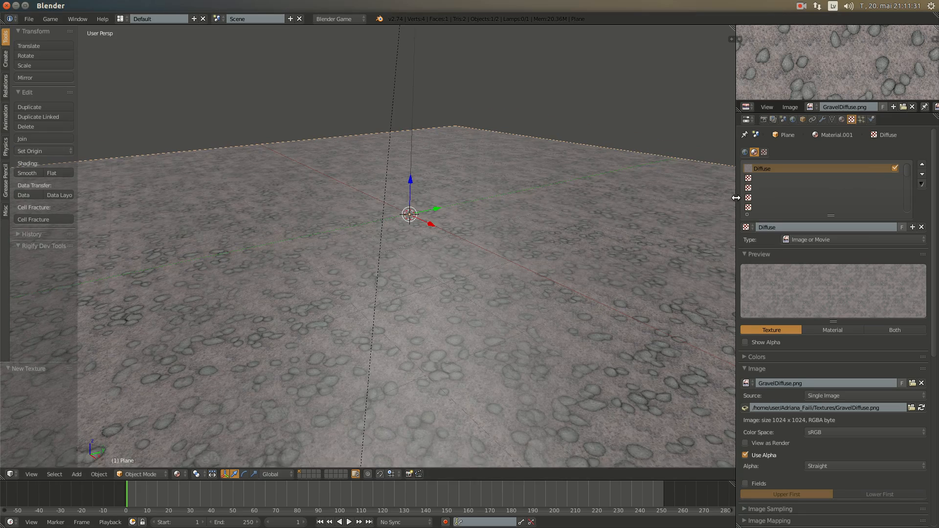
left_click_drag(735, 198, 670, 194)
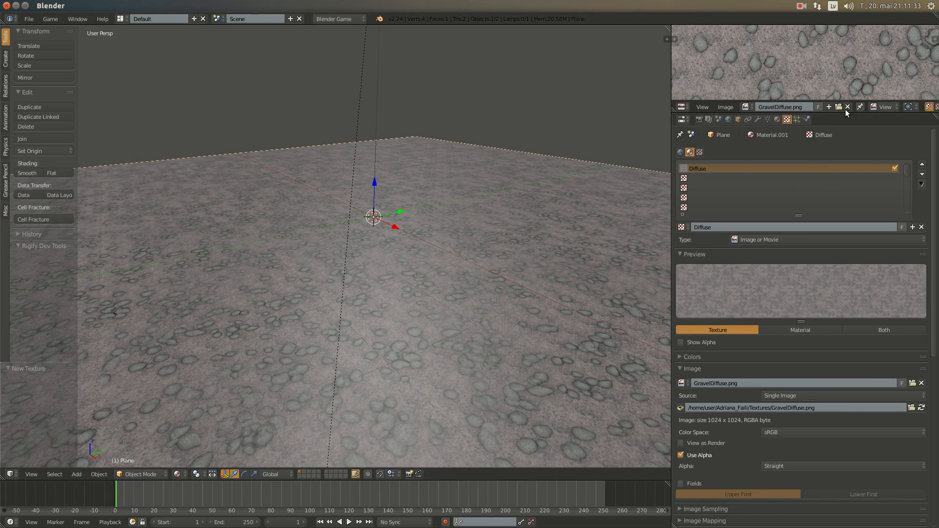
left_click_drag(851, 102, 851, 148)
middle_click_drag(355, 244, 372, 254)
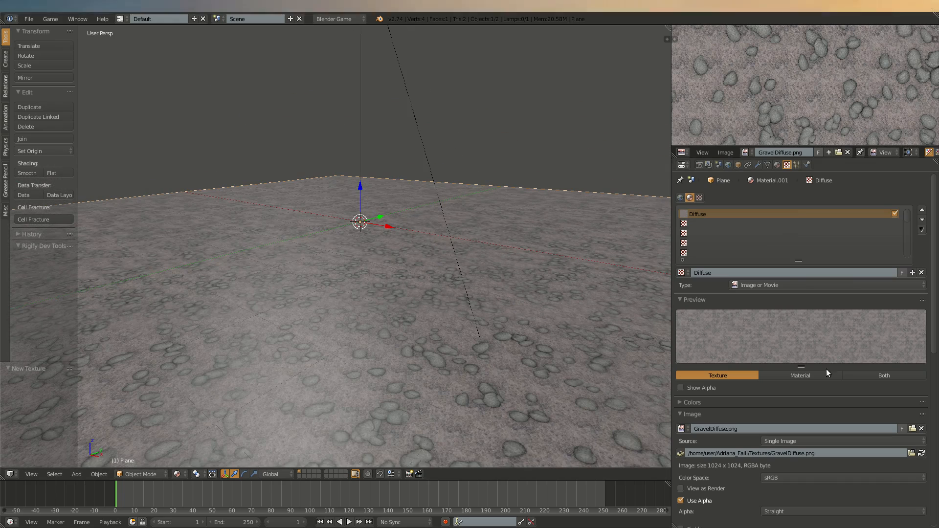
Add a new texture in the material's second slot and name it Normalmap
left_click(691, 223)
left_click(723, 272)
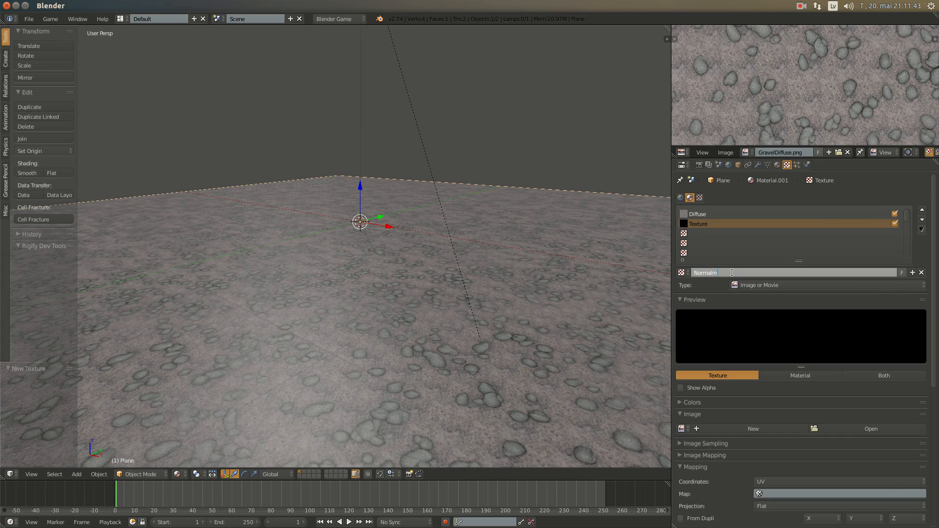
Load GravelNormals.png from the Textures folder as the Normalmap texture's image, using thumbnails to find it
scroll(763, 318, "down", 1)
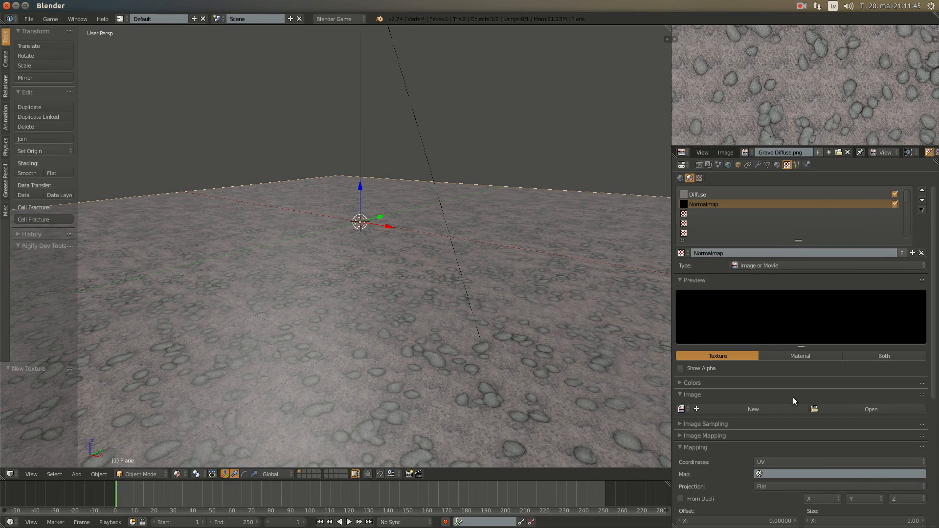
left_click(870, 409)
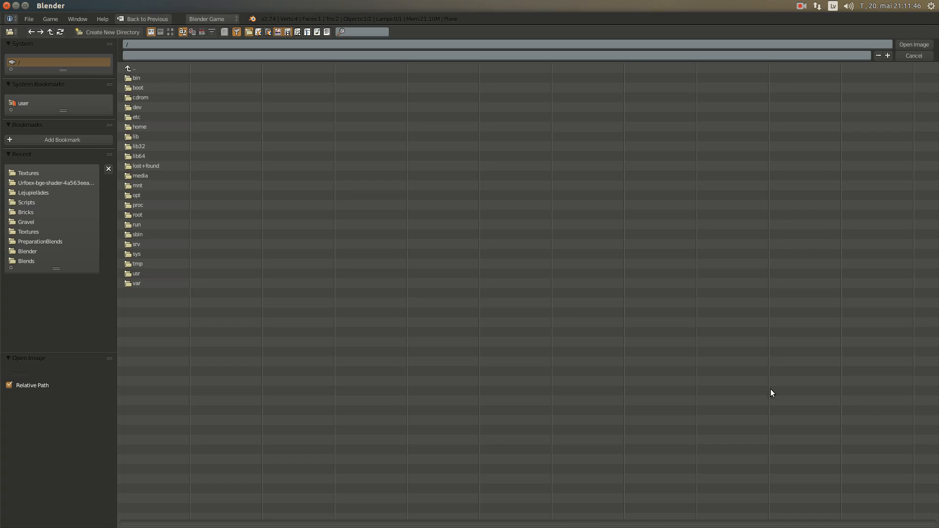
left_click(46, 172)
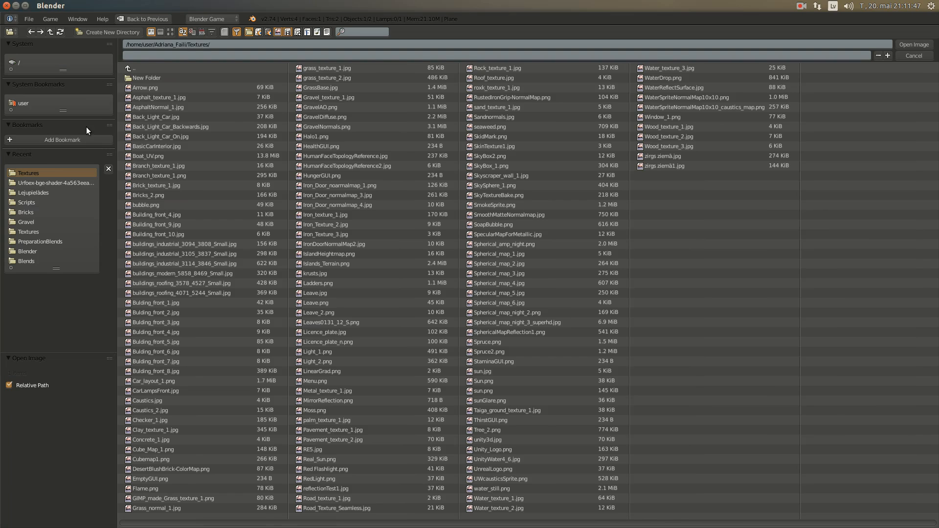
left_click(168, 33)
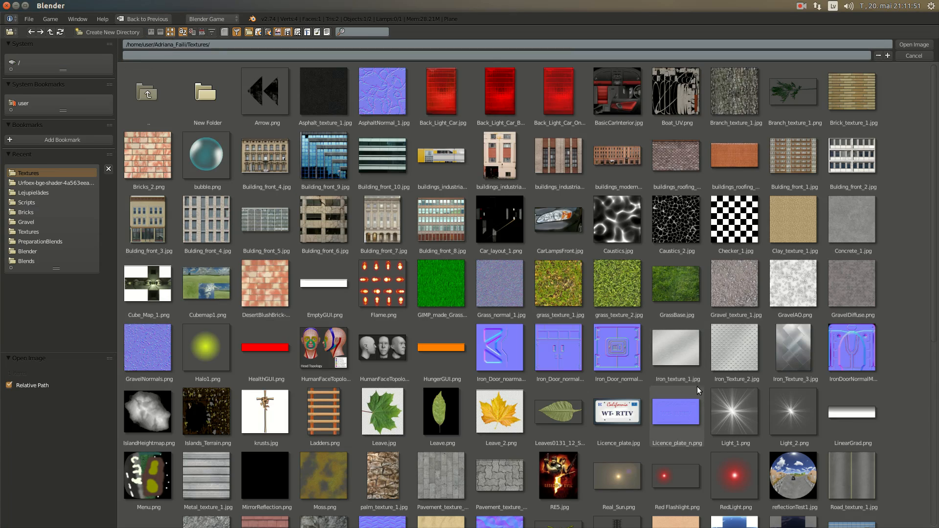
left_click(147, 348)
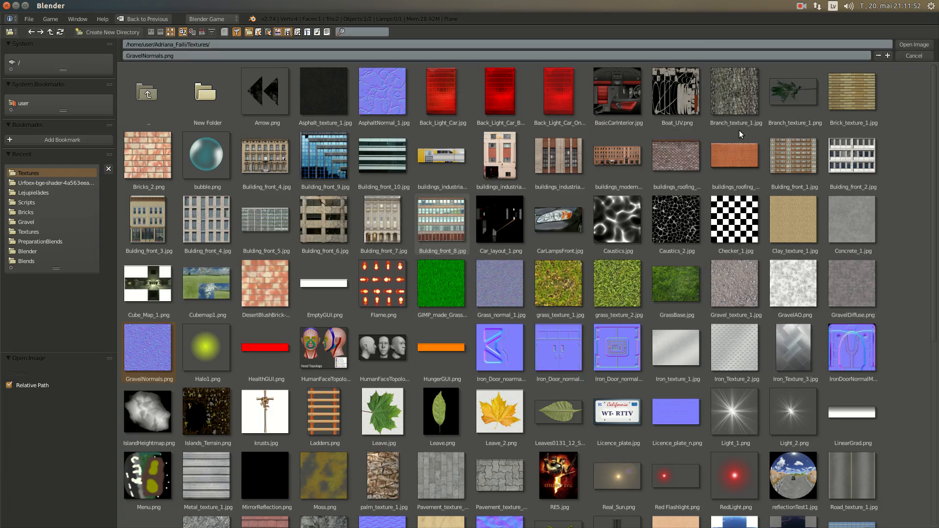
left_click(914, 45)
scroll(733, 411, "down", 5)
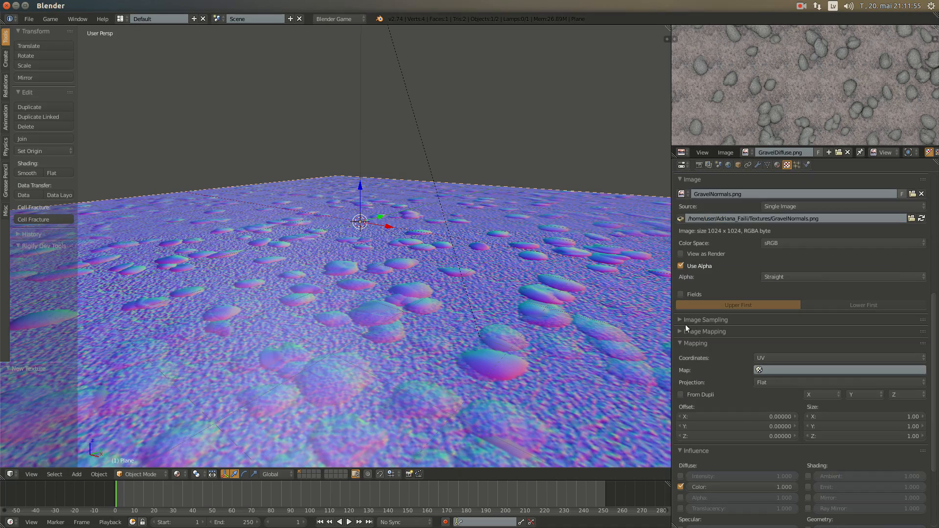
Make the Normalmap texture influence the plane's Normal geometry instead of its diffuse Color
middle_click_drag(612, 330, 489, 337)
scroll(782, 410, "down", 5)
left_click(680, 379)
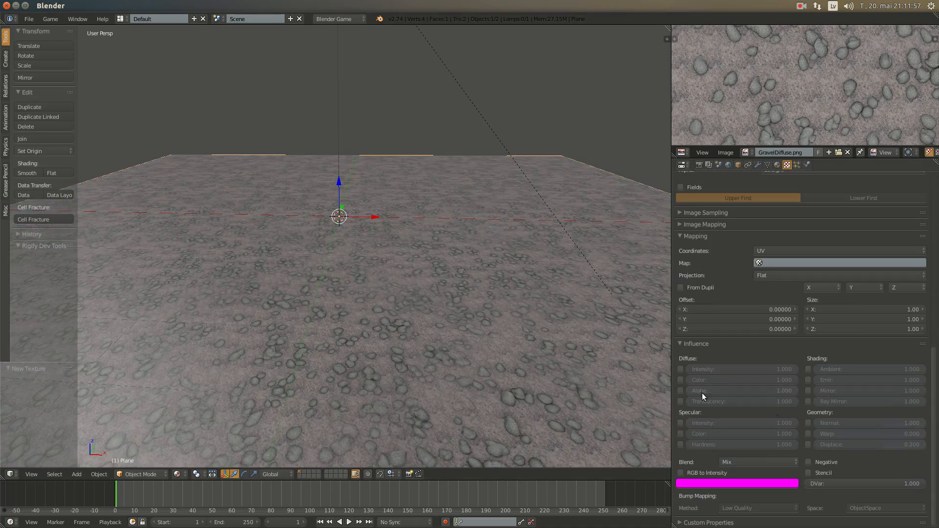
left_click(809, 423)
middle_click_drag(470, 387, 528, 362)
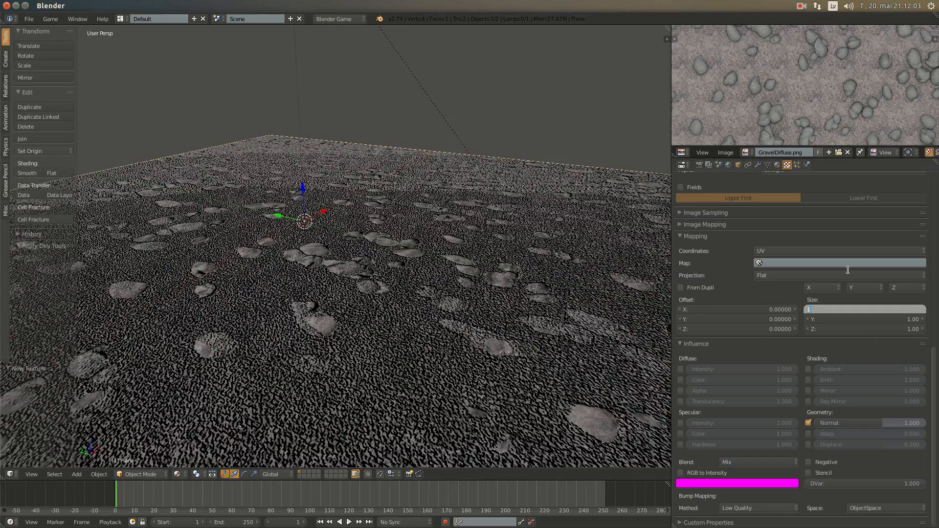
Set the Normalmap texture's mapping size to 10 in both X and Y
type("10")
key("Return")
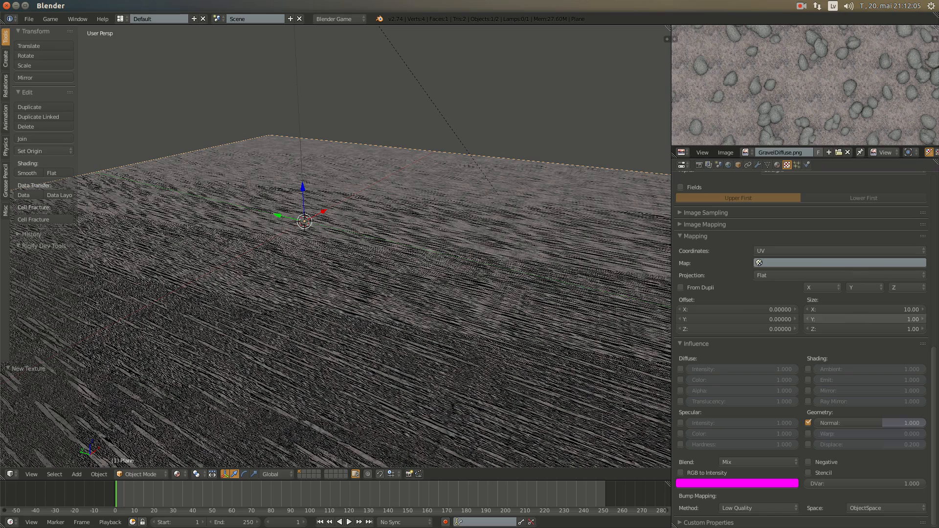
left_click(859, 318)
type("10")
key("Return")
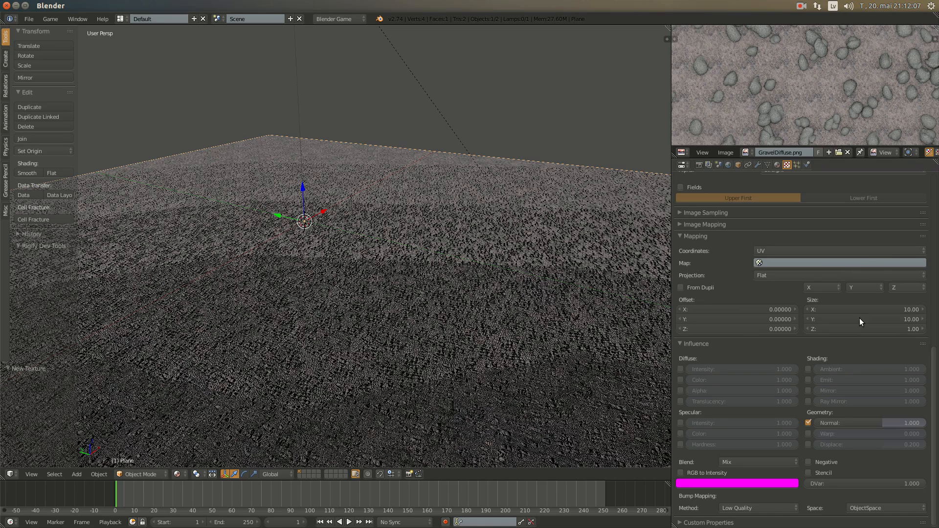
Check the Diffuse texture's mapping settings, and set the Normalmap texture's mapping size to 4 in both X and Y
scroll(773, 282, "up", 15)
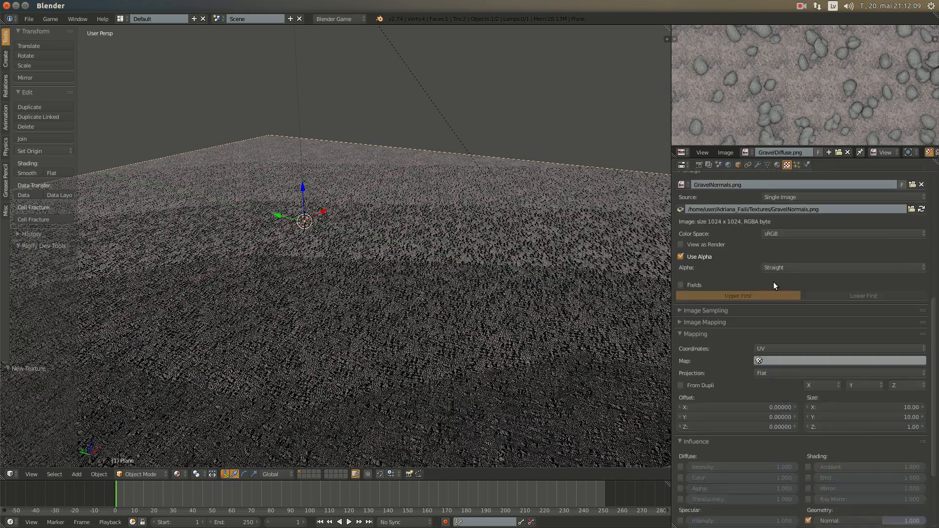
scroll(717, 194, "up", 3)
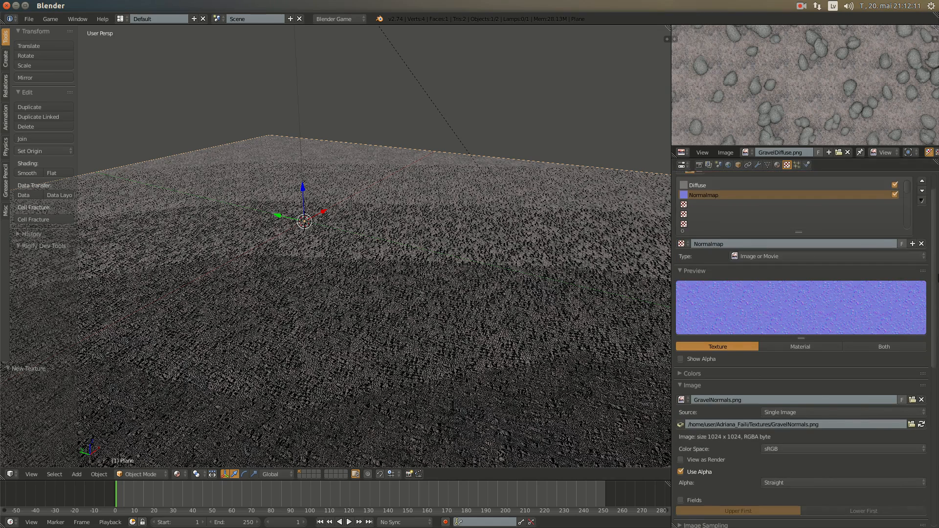
left_click(702, 214)
scroll(925, 453, "down", 8)
scroll(926, 453, "up", 8)
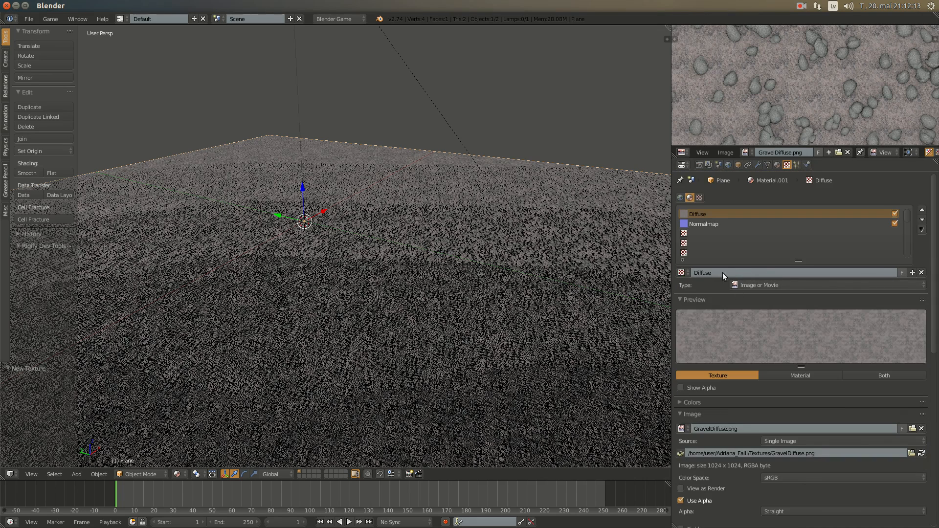
left_click(694, 225)
scroll(872, 478, "down", 8)
scroll(871, 478, "down", 3)
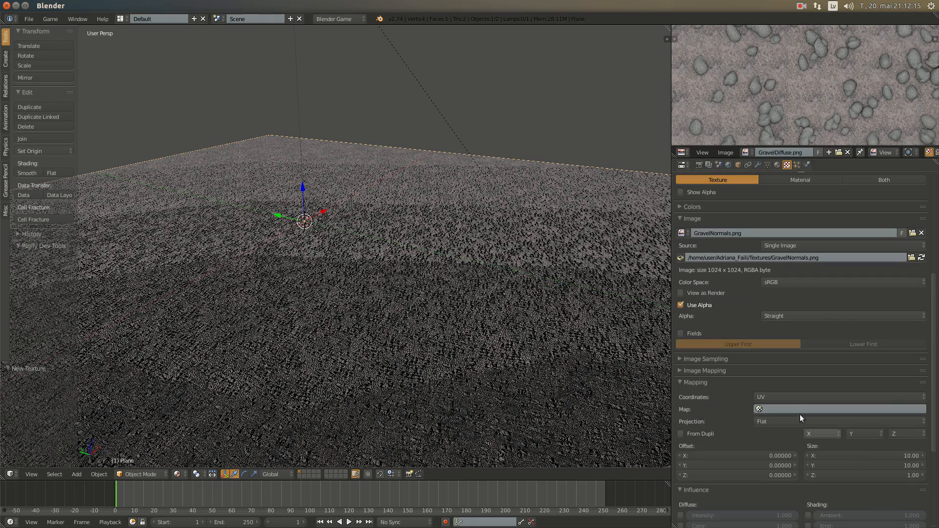
left_click(874, 456)
type("4")
key("Return")
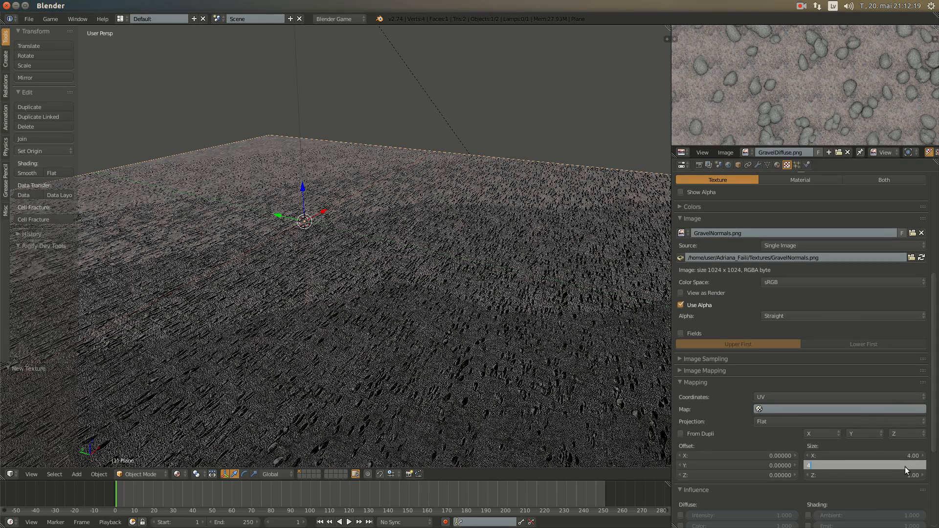
key("Return")
Enable the Normal Map option in the Normalmap texture's image sampling settings and inspect the stone relief across the plane
middle_click_drag(448, 340, 531, 326)
scroll(452, 325, "up", 3)
scroll(450, 324, "down", 2)
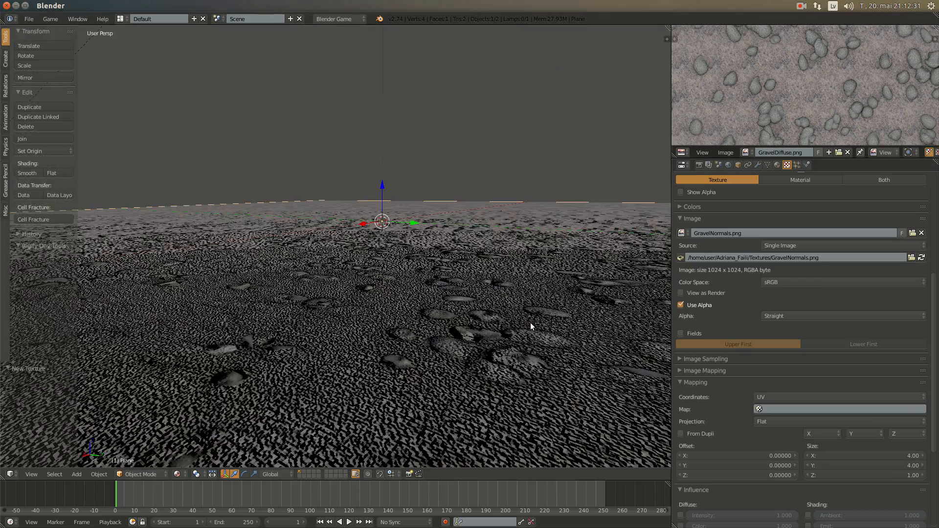
scroll(827, 376, "up", 7)
scroll(796, 388, "down", 4)
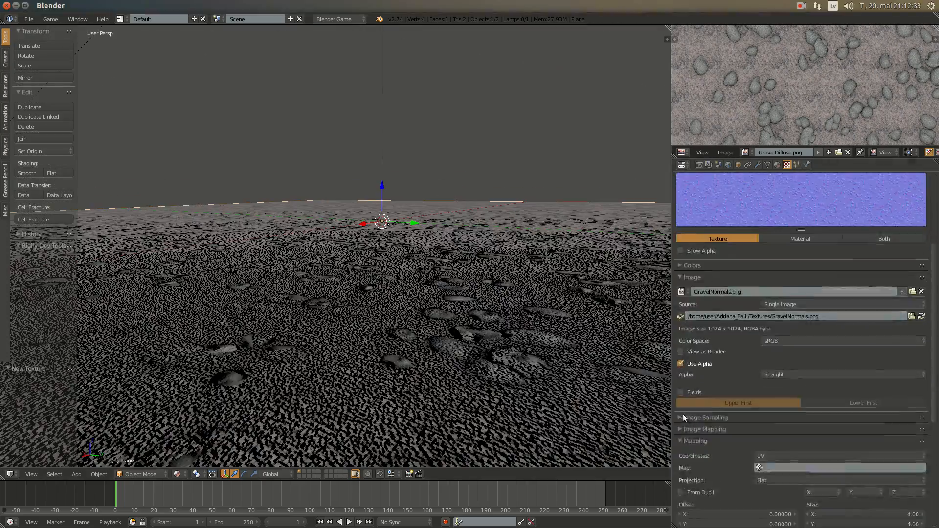
left_click(683, 415)
left_click(809, 432)
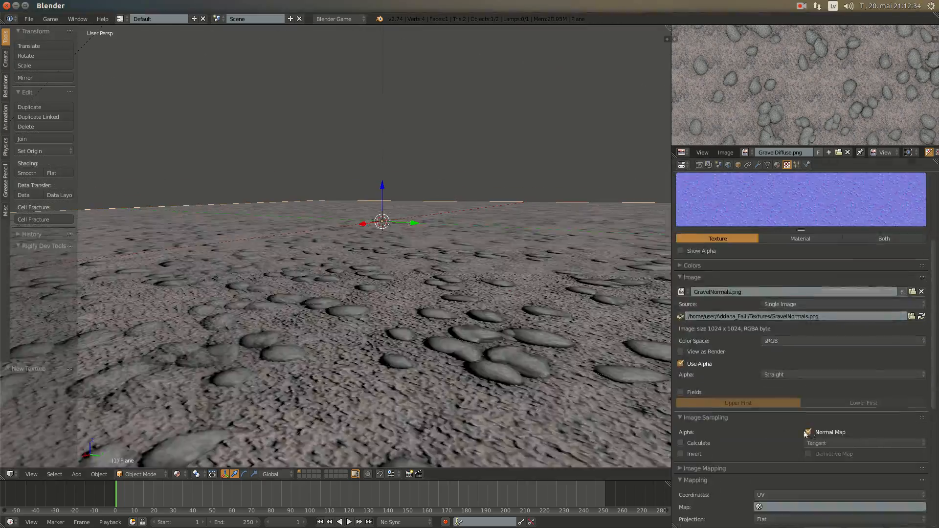
left_click(699, 418)
middle_click_drag(496, 371, 476, 328)
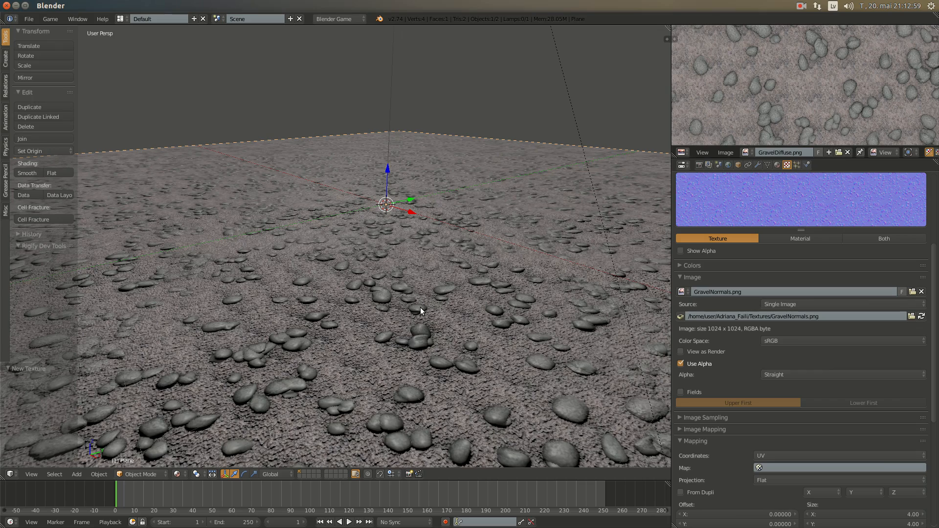
middle_click_drag(419, 315, 384, 330)
scroll(389, 331, "down", 5)
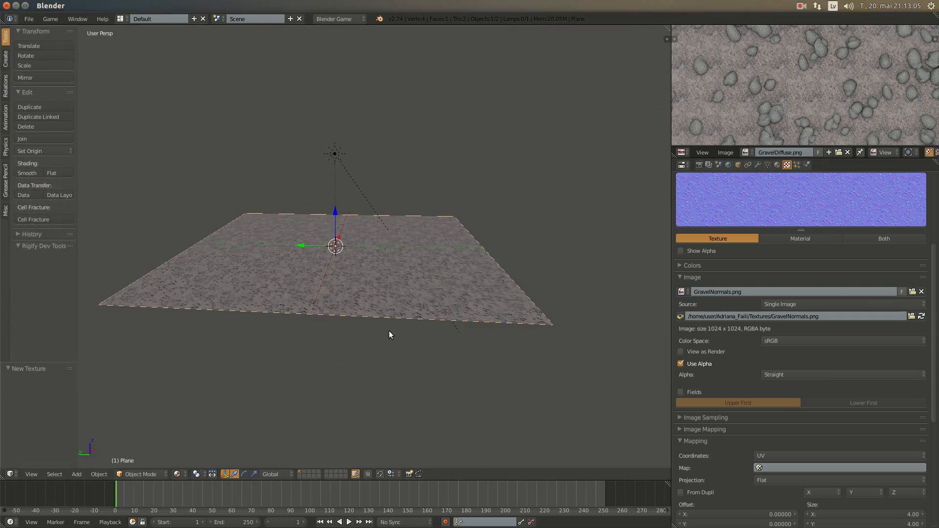
Add a new texture in the material's third slot and name it AO
scroll(354, 291, "up", 7)
scroll(744, 283, "up", 6)
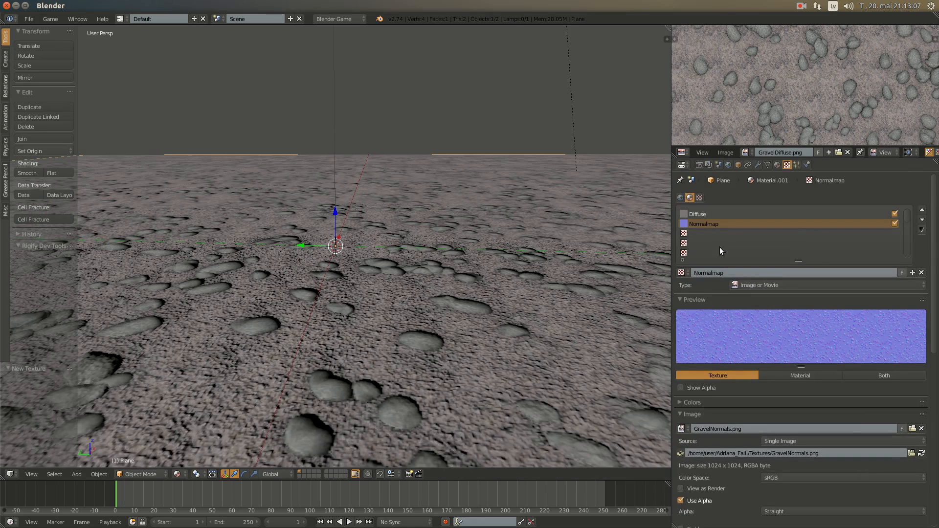
left_click(698, 233)
left_click(714, 269)
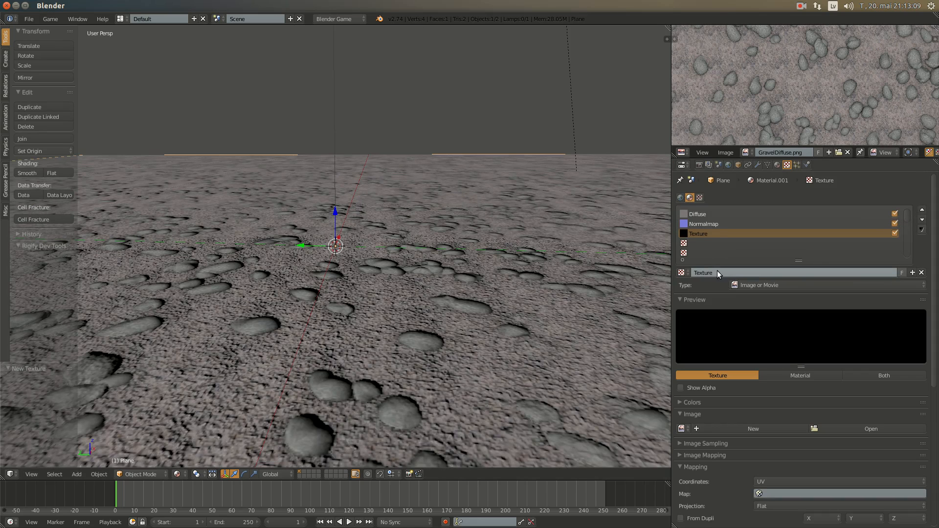
left_click(717, 272)
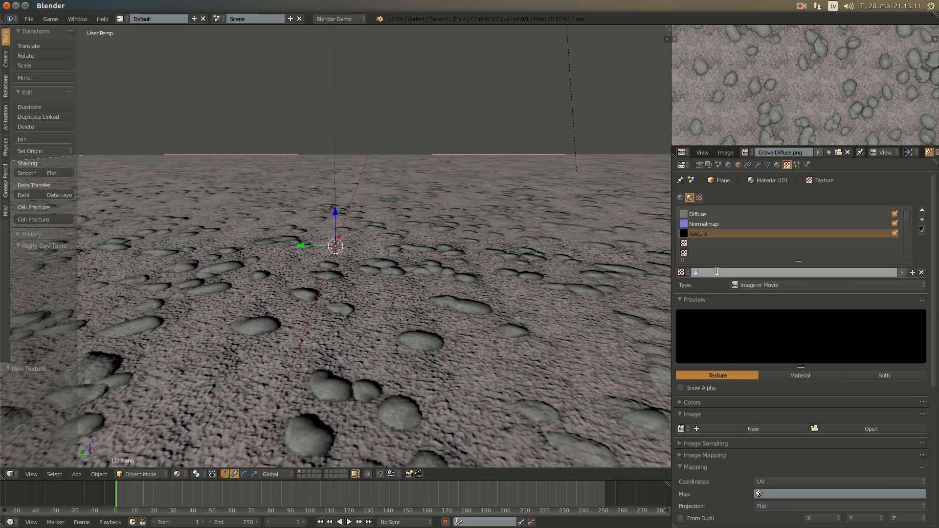
type("O")
key("Return")
Load GravelAO.png from the Textures folder as the AO texture's image, using thumbnails to find it
left_click(853, 429)
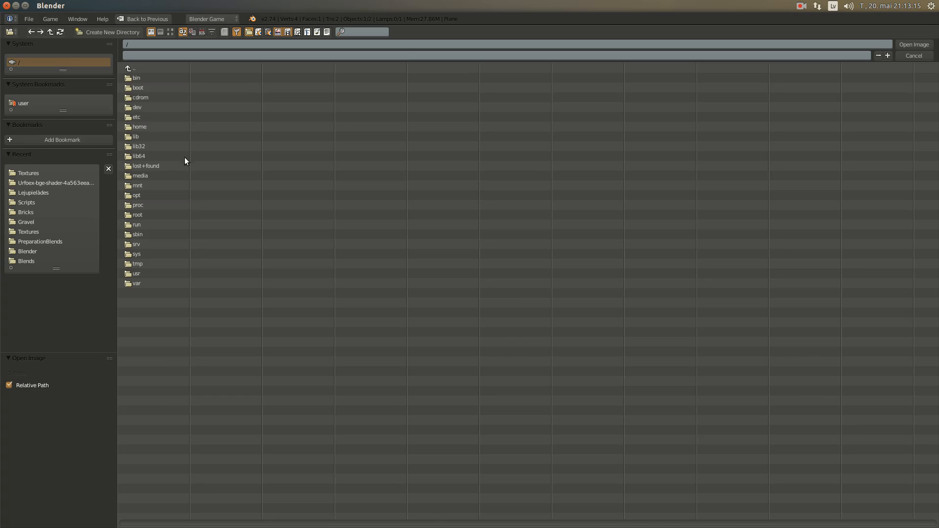
left_click(53, 174)
left_click(170, 32)
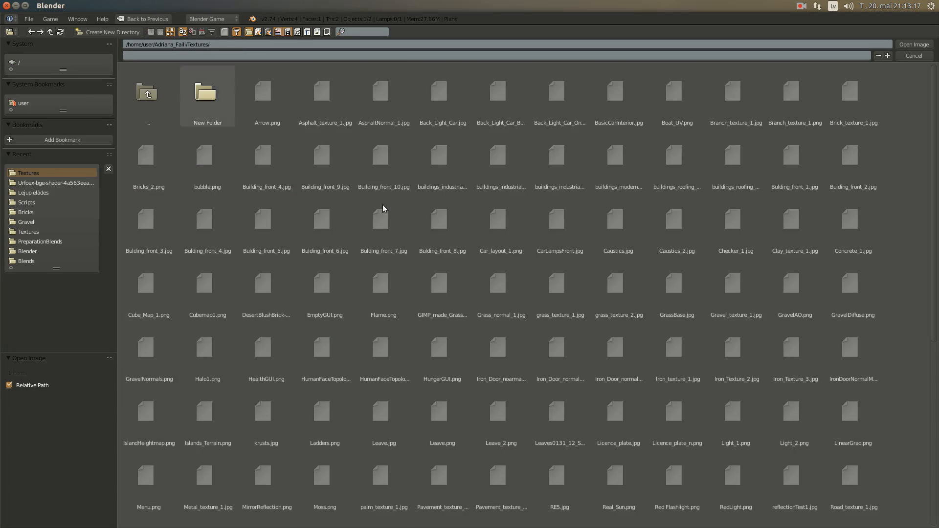
scroll(644, 379, "down", 1)
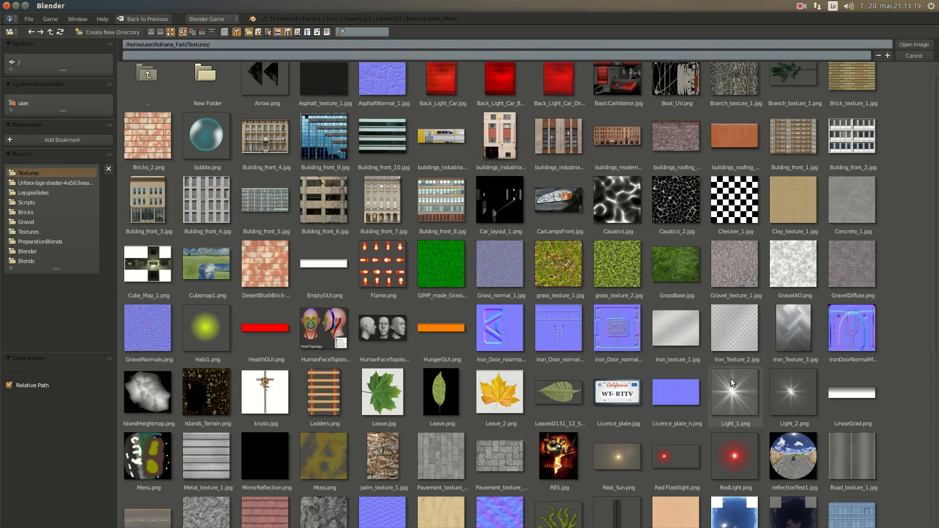
left_click(793, 267)
left_click(912, 45)
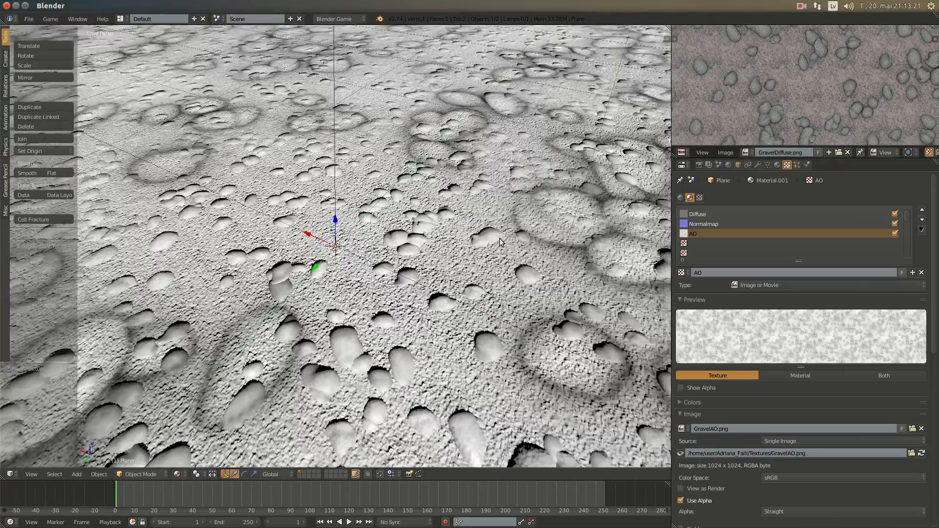
Set the AO texture's mapping size to 4 in both X and Y
scroll(499, 243, "down", 4)
middle_click_drag(440, 303, 474, 269)
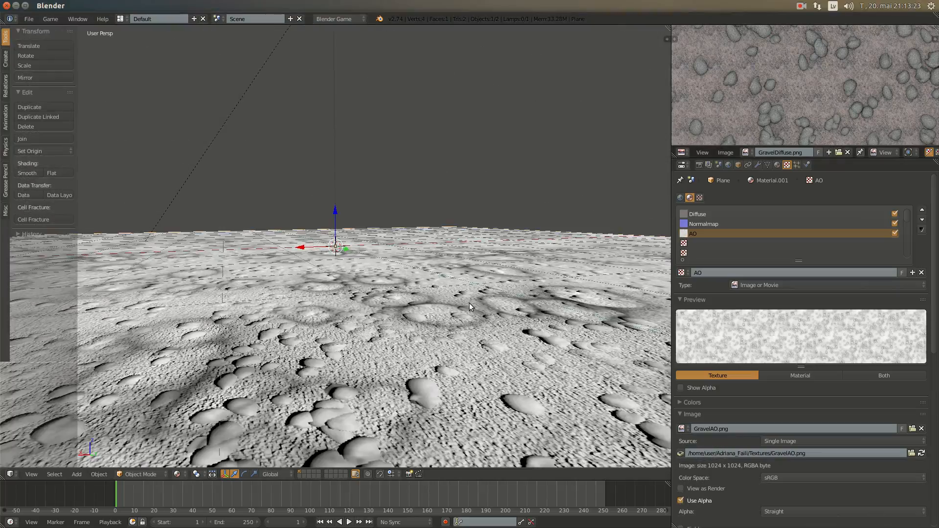
middle_click_drag(469, 303, 513, 327)
scroll(856, 413, "down", 8)
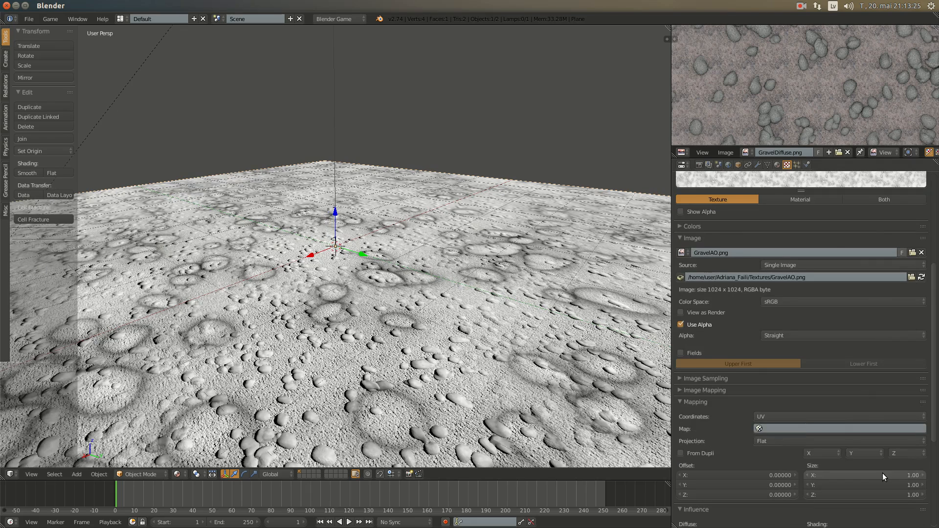
left_click(875, 474)
type("4")
key("Return")
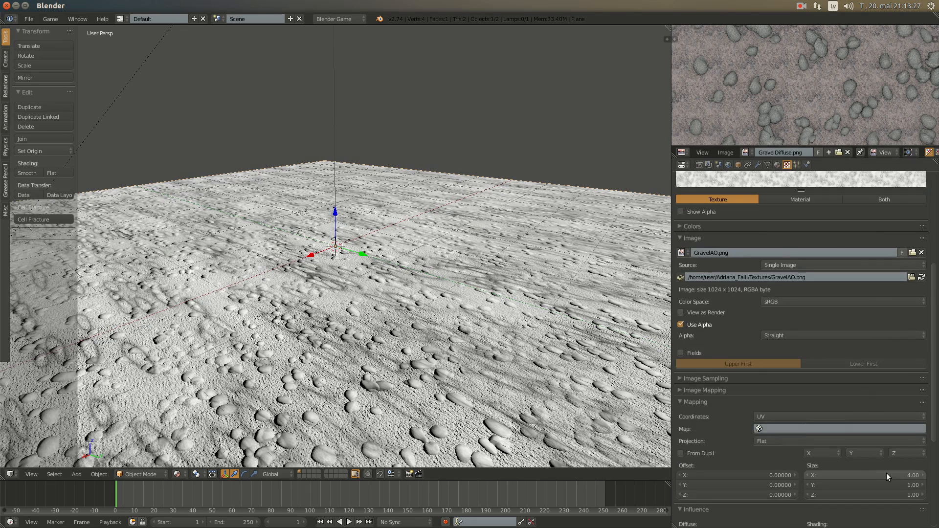
left_click(899, 482)
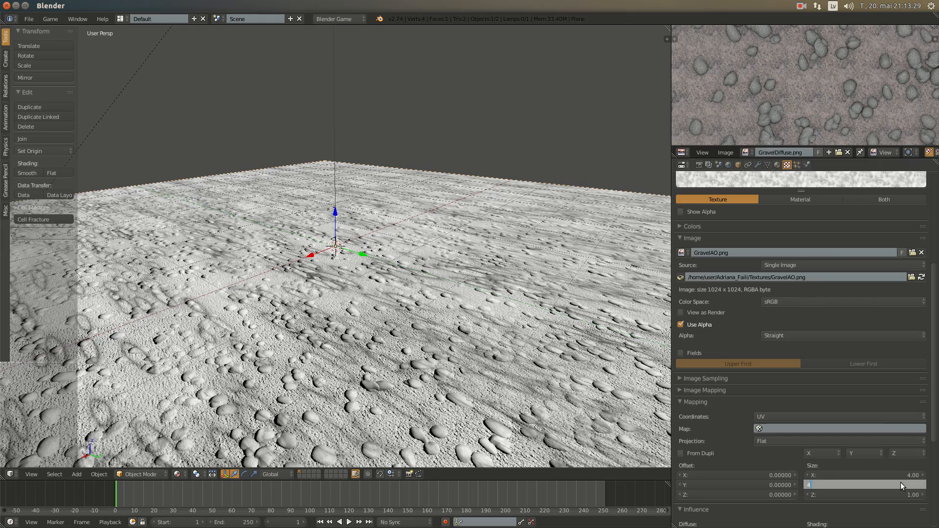
type("4")
key("Return")
Change the AO texture's blend type to Multiply so it darkens the gravel colour
scroll(866, 465, "down", 1)
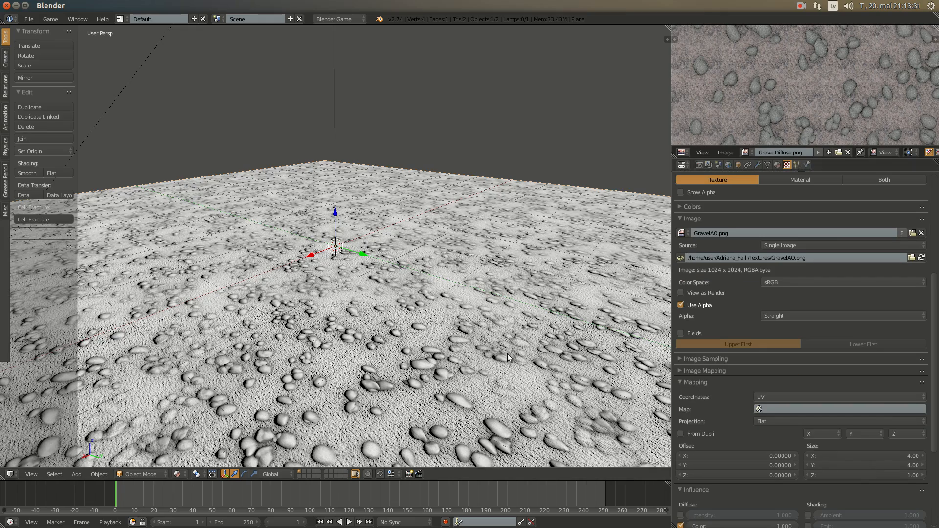
middle_click_drag(546, 366, 577, 377)
scroll(577, 377, "up", 3)
scroll(775, 494, "down", 7)
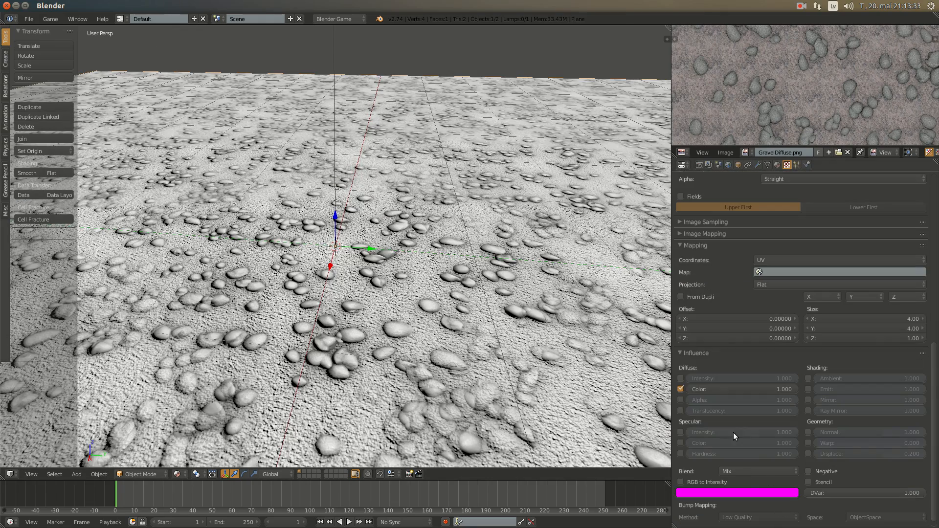
left_click(741, 467)
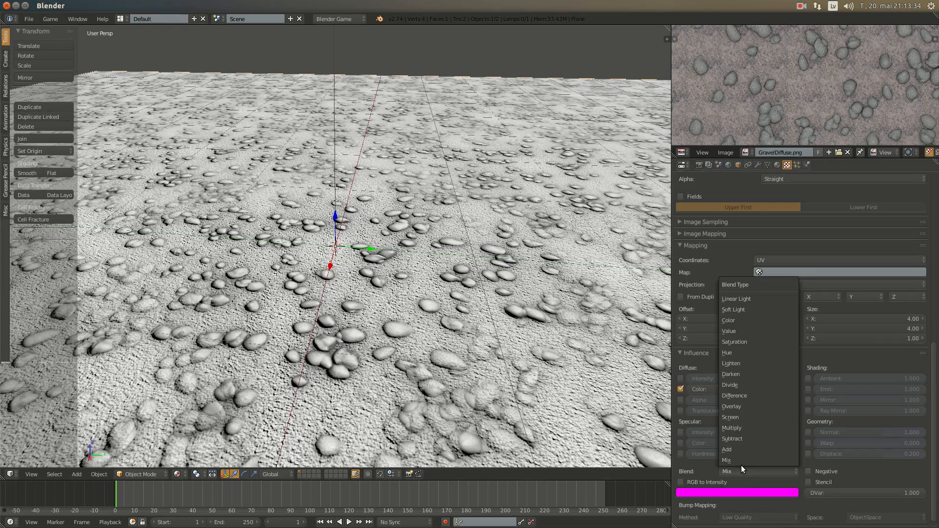
left_click(736, 429)
middle_click_drag(479, 310, 406, 303)
Compare the plane with the AO texture switched off and on from several angles, leaving AO enabled
scroll(852, 307, "up", 12)
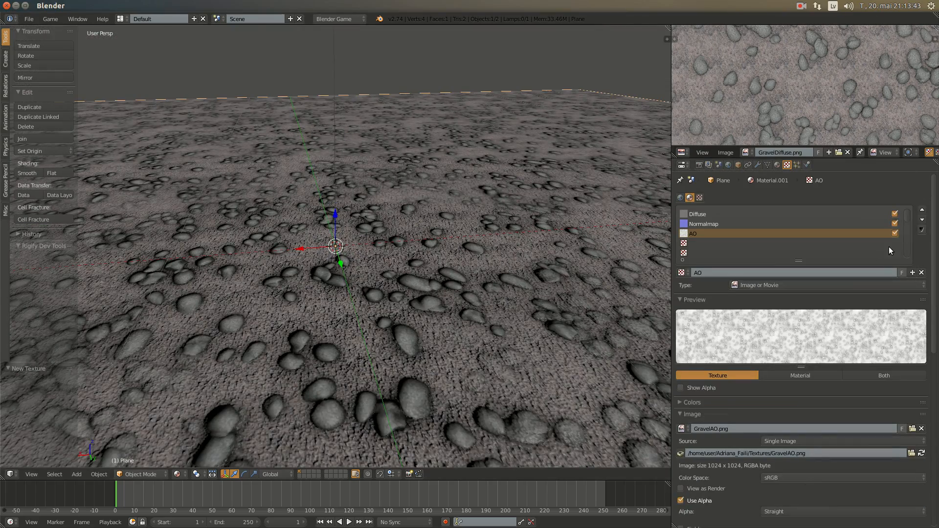
middle_click_drag(474, 273, 489, 255)
left_click(894, 233)
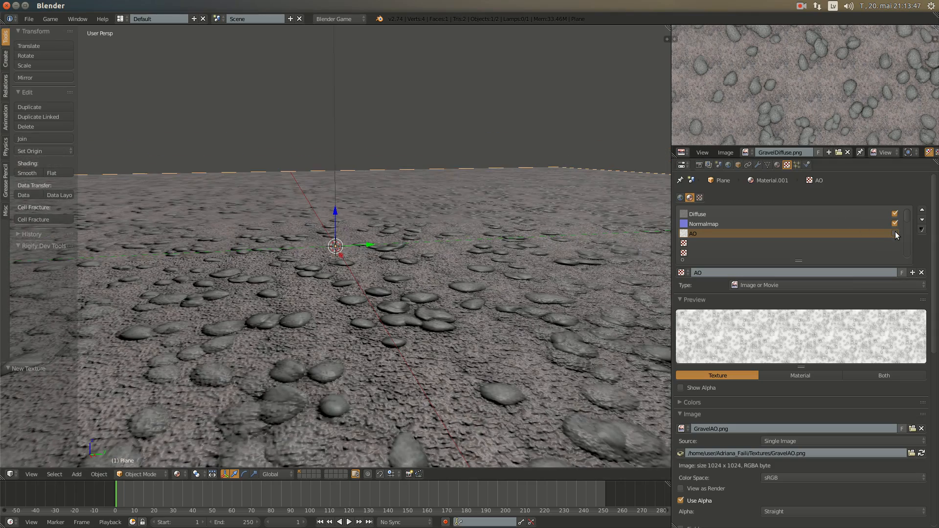
left_click(896, 233)
left_click(895, 234)
left_click(895, 234)
middle_click_drag(403, 236, 373, 306)
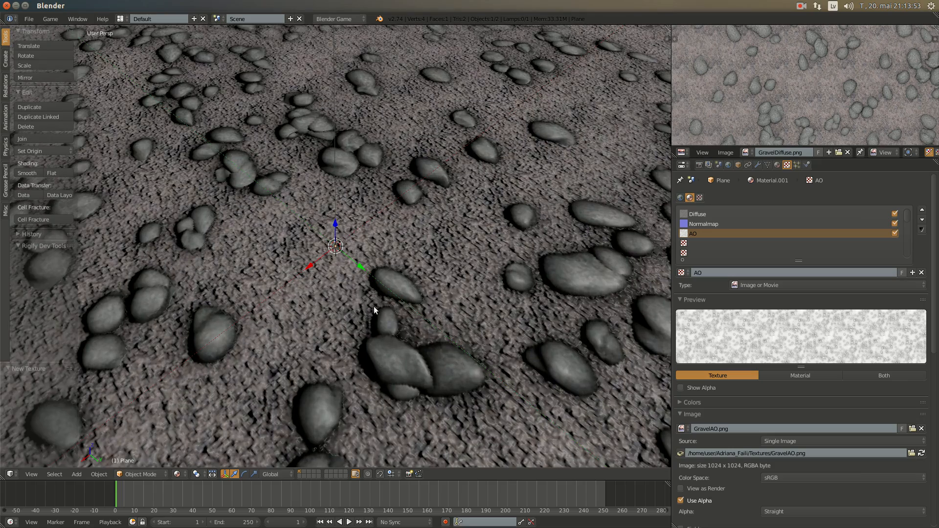
left_click(894, 234)
left_click(894, 234)
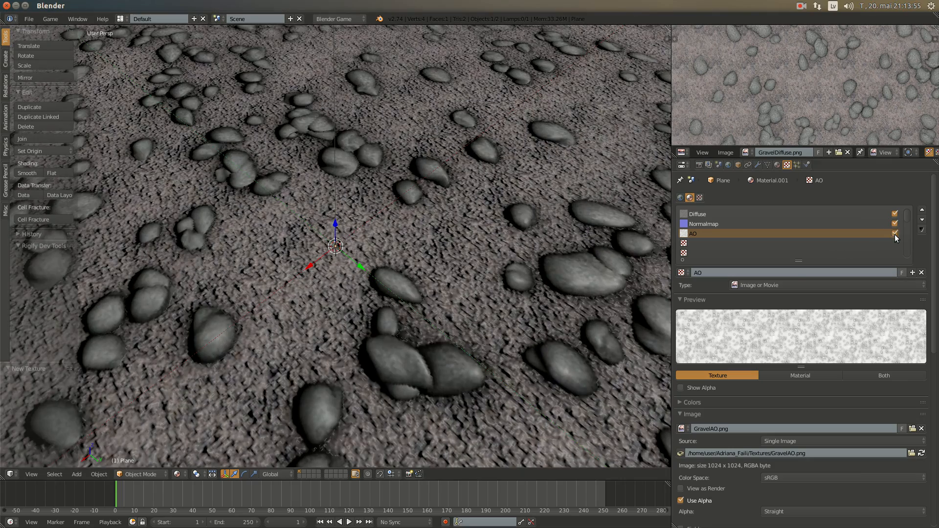
left_click(895, 234)
left_click(894, 233)
middle_click_drag(388, 327, 427, 309)
scroll(427, 309, "up", 2)
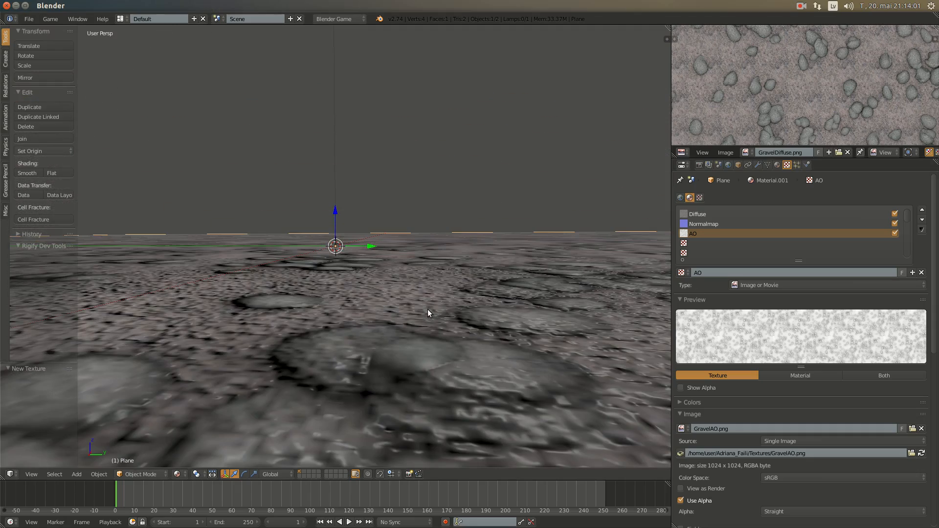
Set the plane material's specular intensity to 0.05
left_click(777, 164)
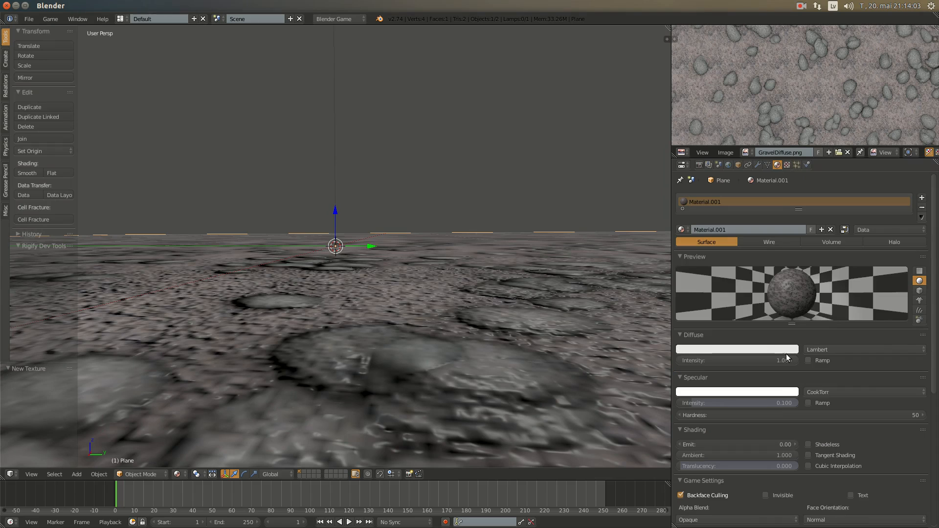
left_click(770, 405)
key("BackSpace")
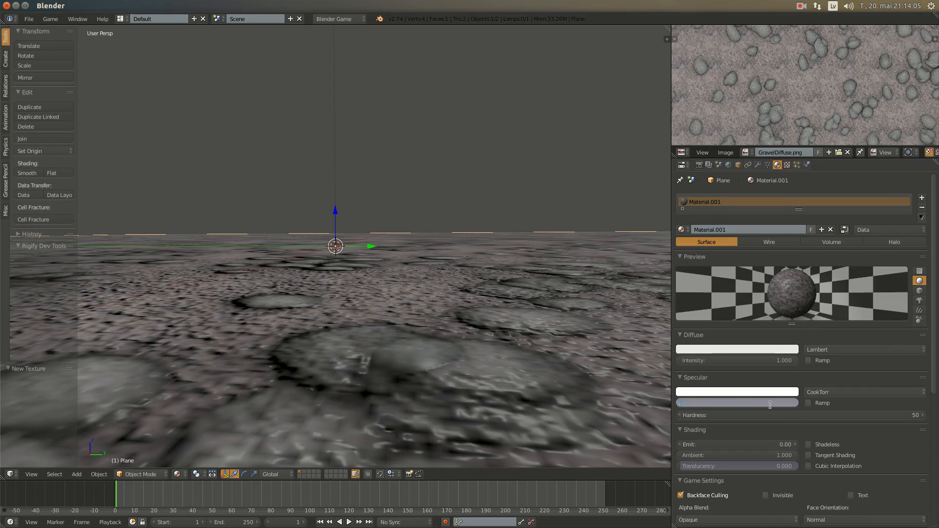
type(".05")
key("Return")
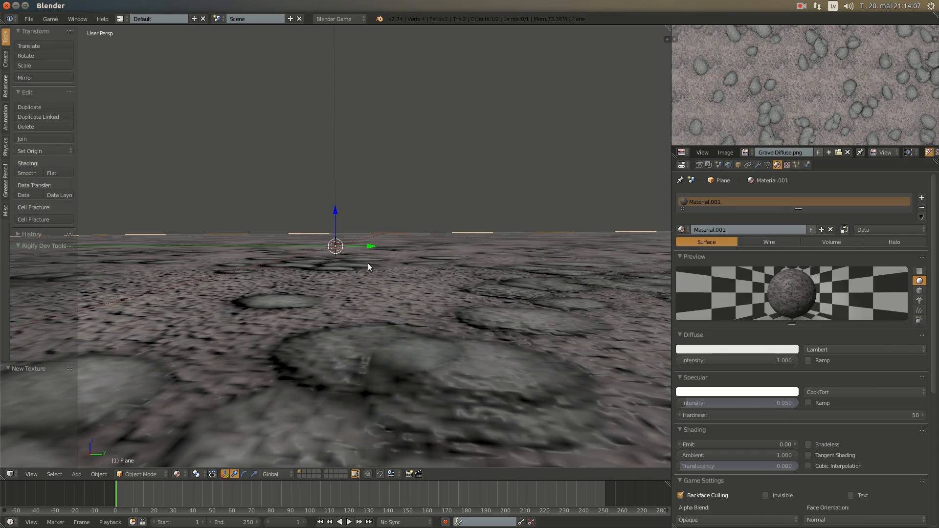
scroll(368, 263, "down", 4)
scroll(370, 265, "up", 4)
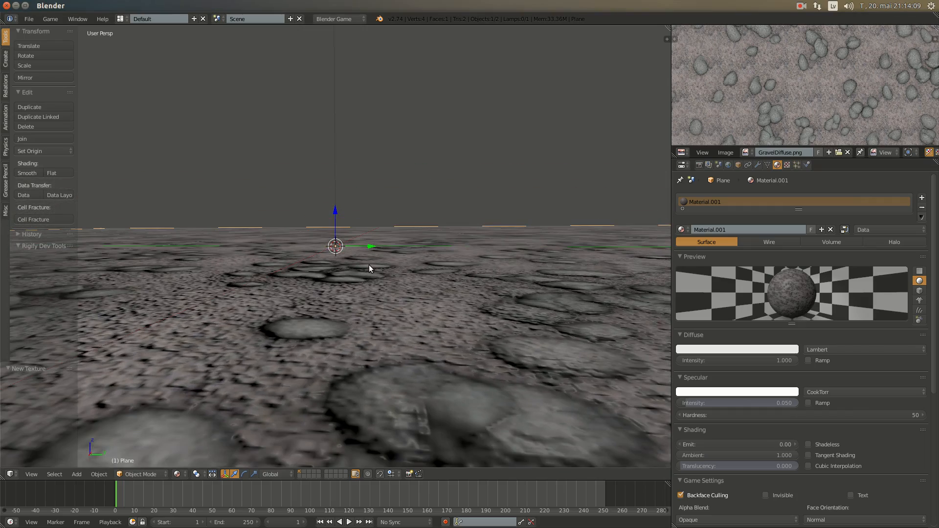
Set the AO texture's mapping size to 8 in both X and Y
left_click(787, 165)
scroll(438, 304, "down", 5)
middle_click_drag(337, 264, 410, 248)
scroll(411, 253, "up", 3)
scroll(873, 442, "down", 10)
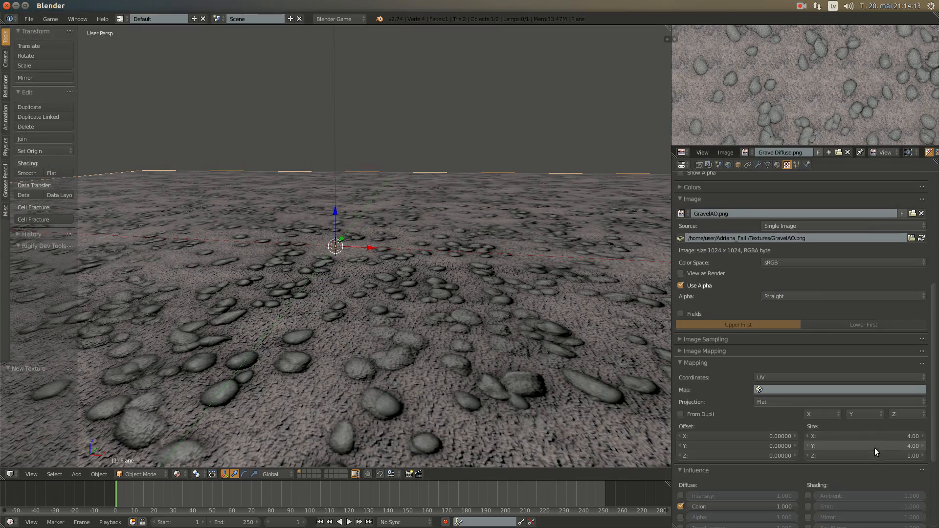
left_click(879, 435)
type("8")
key("Return")
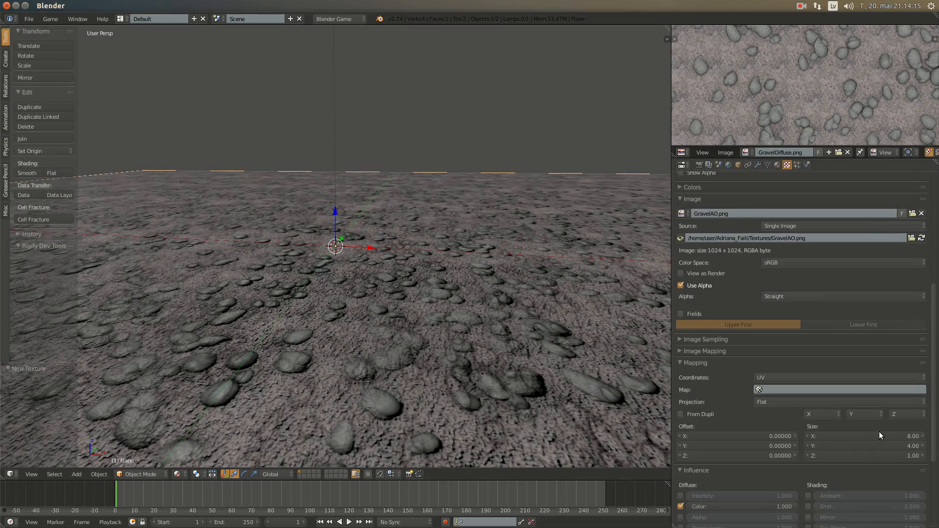
left_click(894, 442)
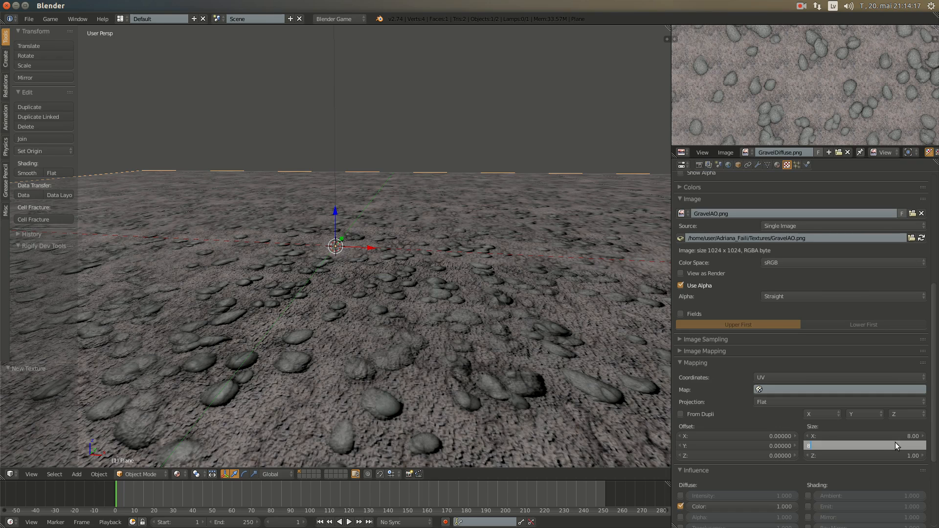
type("8")
key("Return")
Set the Normalmap texture's mapping size to 8 in both X and Y
scroll(917, 385, "up", 10)
left_click(703, 224)
scroll(860, 352, "down", 10)
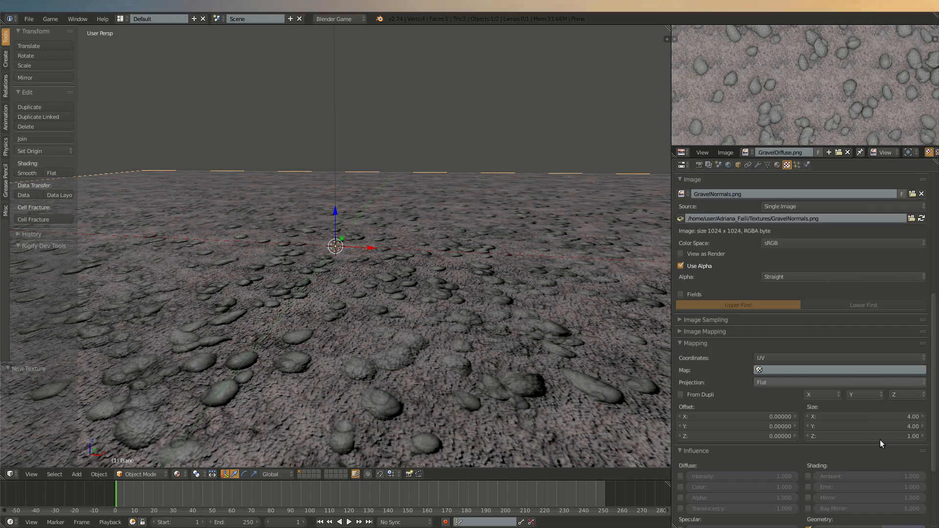
left_click(881, 413)
type("8")
key("Return")
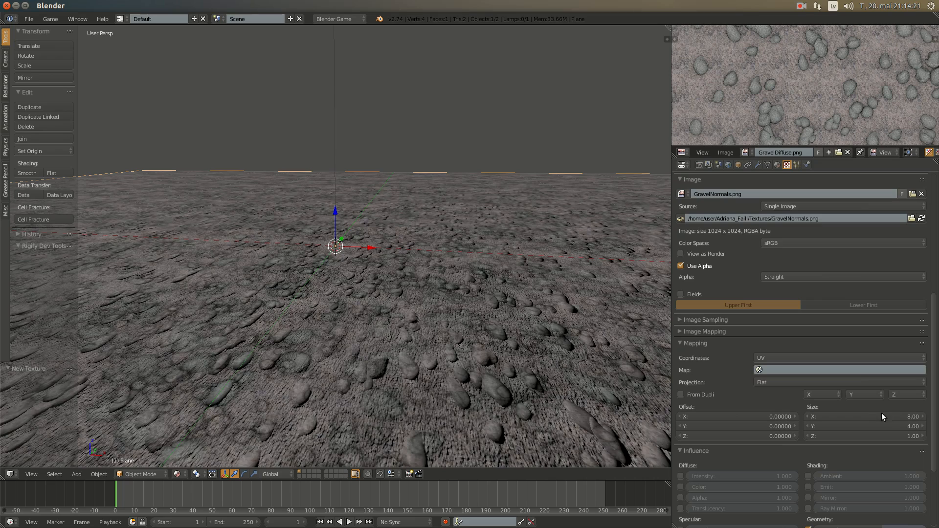
left_click(887, 425)
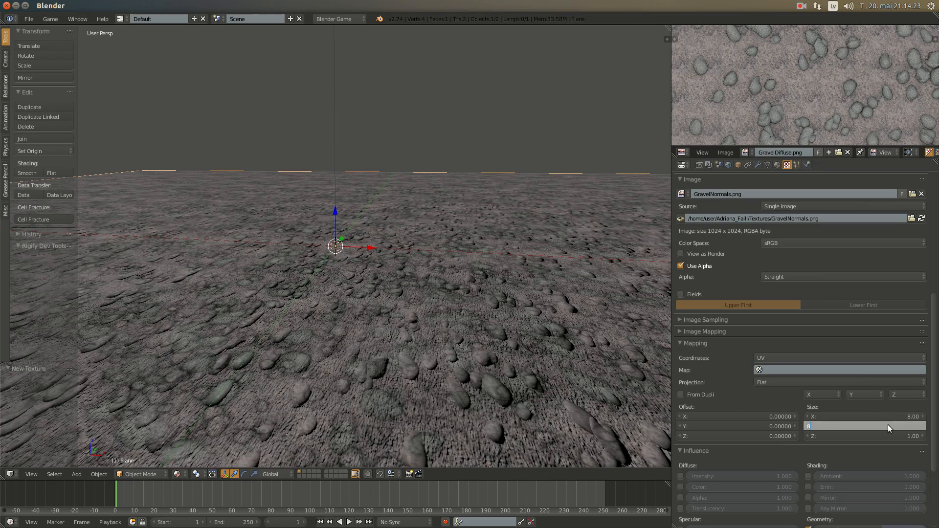
type("8")
key("Return")
Set the Diffuse texture's mapping size to 8 in both X and Y
scroll(831, 392, "up", 10)
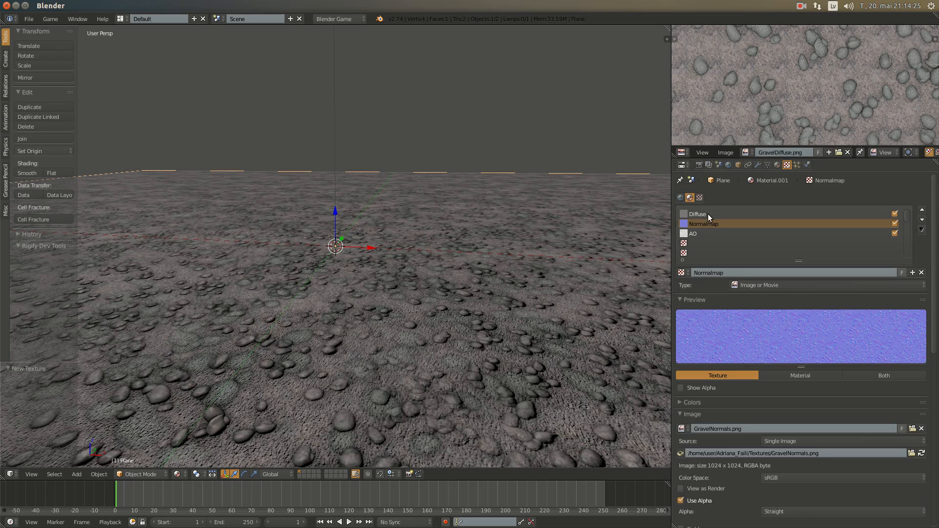
left_click(708, 213)
scroll(788, 489, "down", 10)
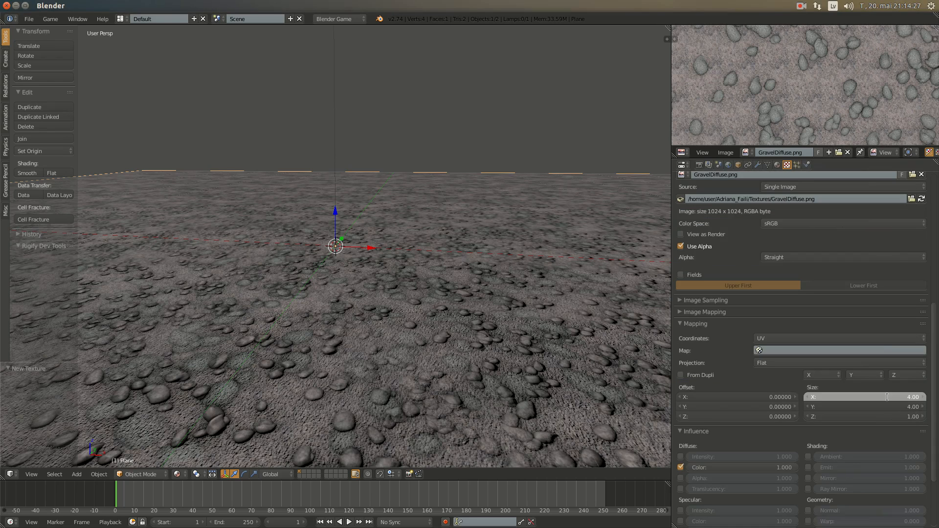
left_click(886, 397)
type("8")
key("Return")
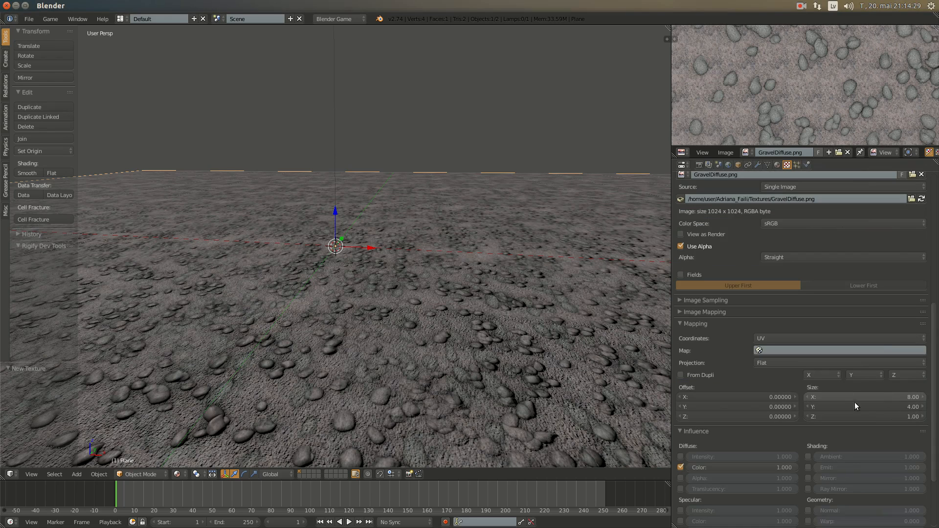
left_click(867, 405)
type("8")
key("Return")
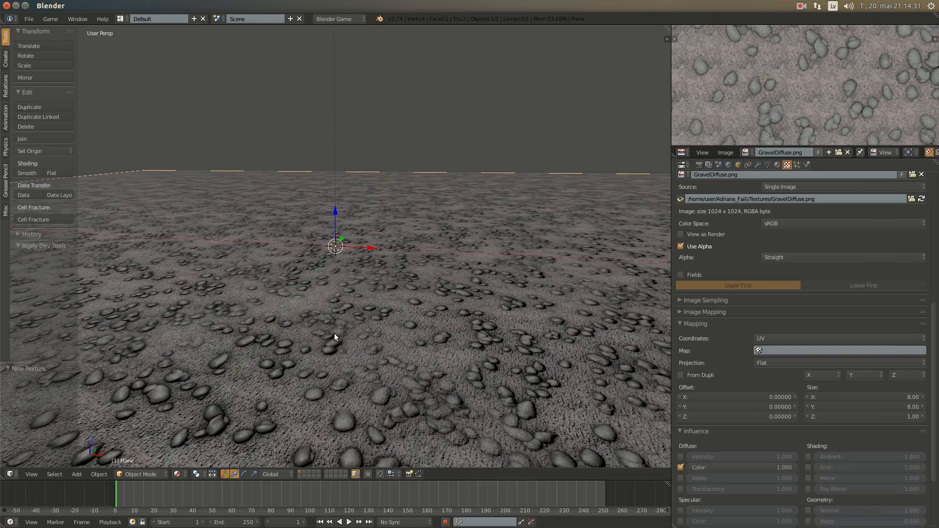
Examine the tiling and relief of the gravel plane from several angles and distances
middle_click_drag(334, 333, 460, 350)
scroll(461, 350, "up", 5)
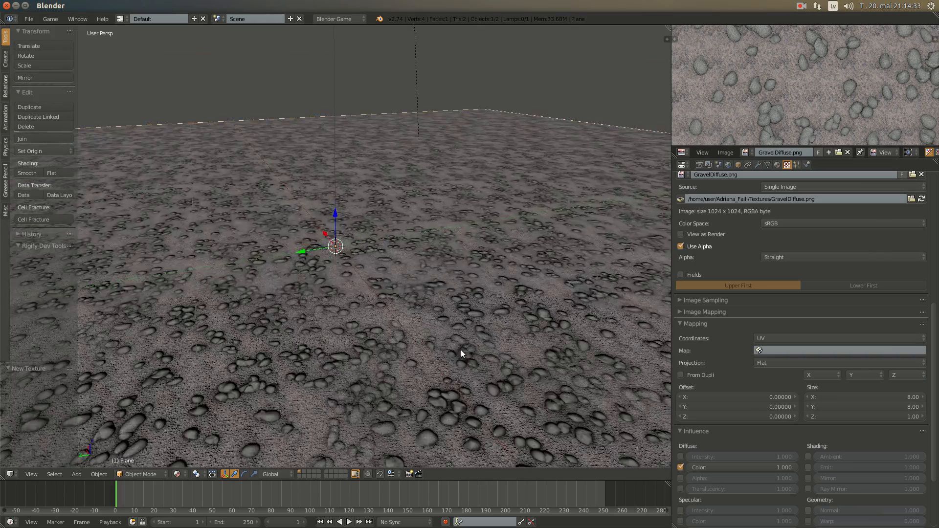
middle_click_drag(274, 313, 331, 289)
scroll(343, 299, "up", 3)
scroll(313, 348, "down", 3)
scroll(313, 348, "down", 4)
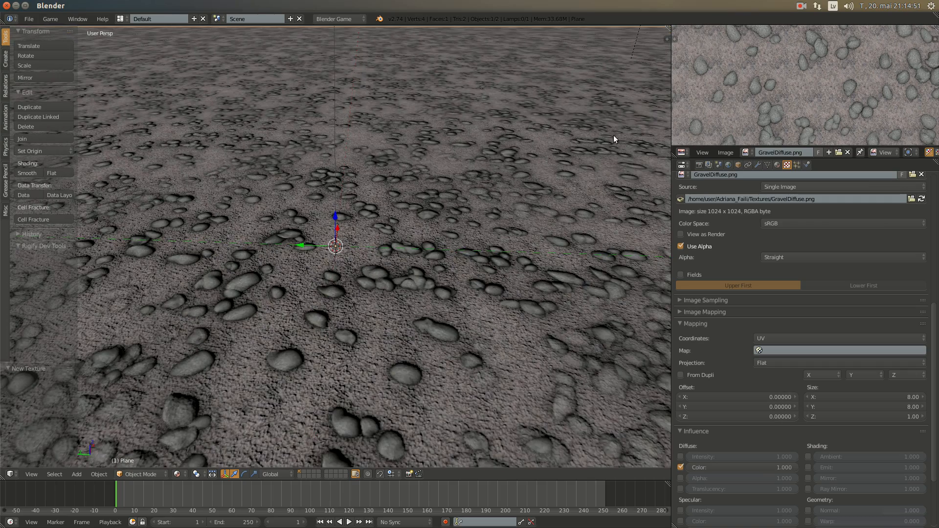
left_click(801, 6)
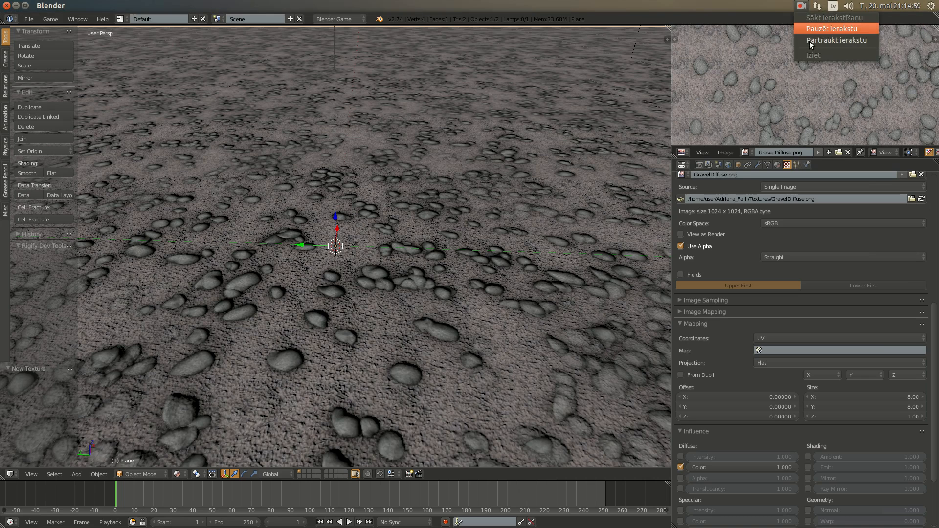